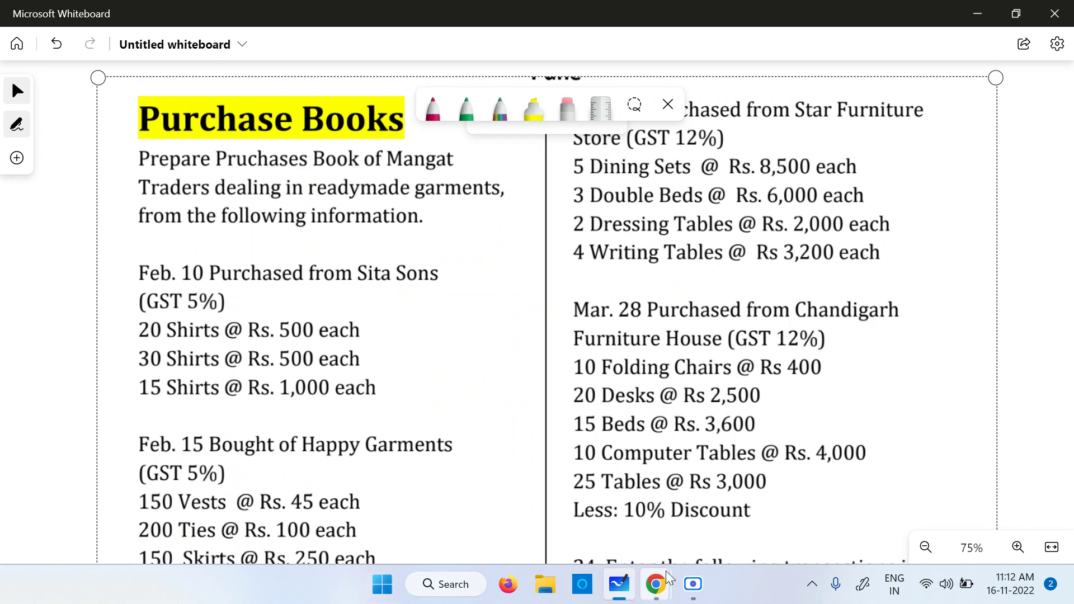
- Switch to Chrome and look through the purchase, sales and purchase return exercises in the Purchase -Sales GST Entries PDF
{"action": "mouse_move", "coordinate": [666, 584]}
{"action": "left_click", "coordinate": [488, 533]}
{"action": "left_click", "coordinate": [313, 14]}
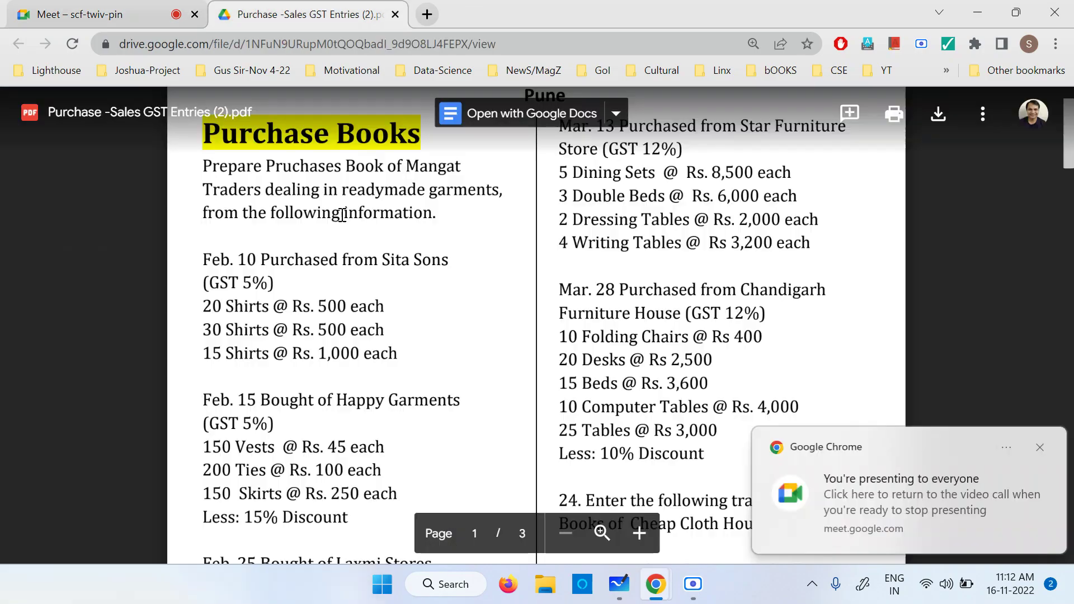
{"action": "scroll", "coordinate": [352, 288], "scroll_direction": "down", "scroll_amount": 10}
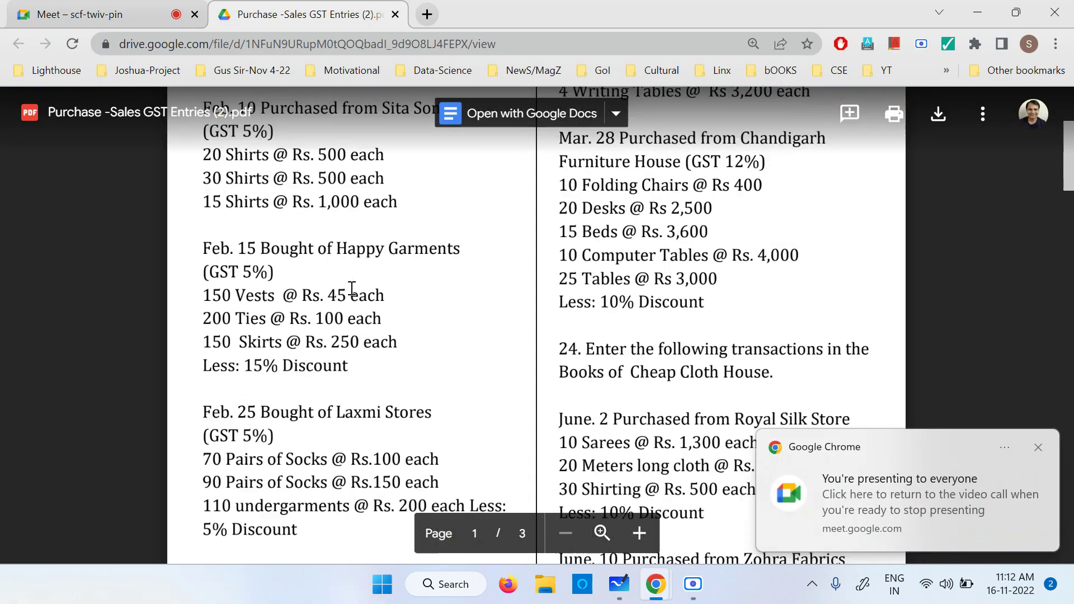
{"action": "scroll", "coordinate": [352, 289], "scroll_direction": "down", "scroll_amount": 15}
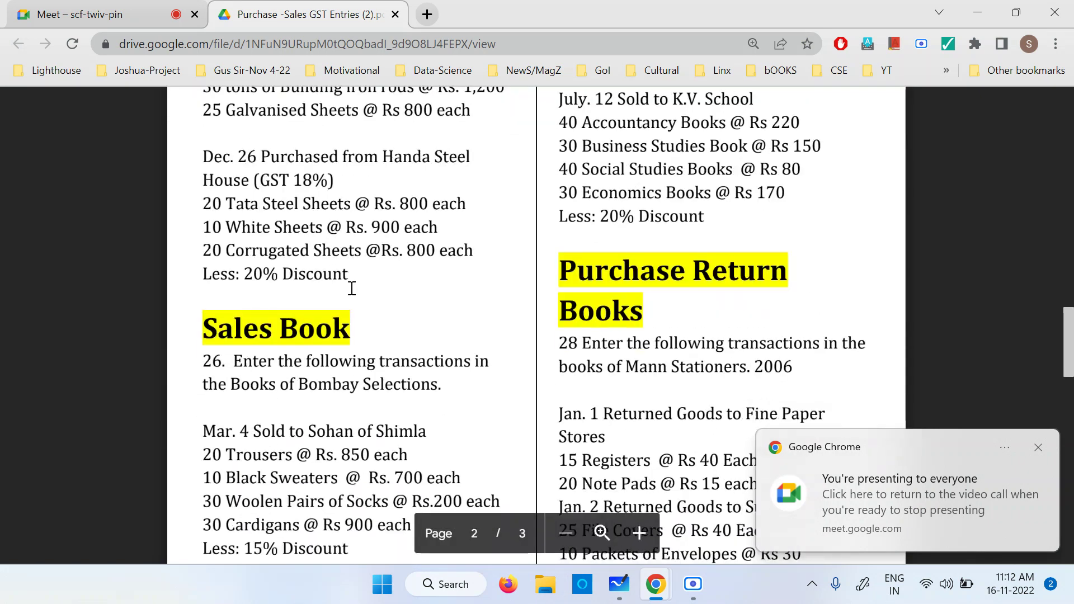
{"action": "scroll", "coordinate": [311, 399], "scroll_direction": "up", "scroll_amount": 9}
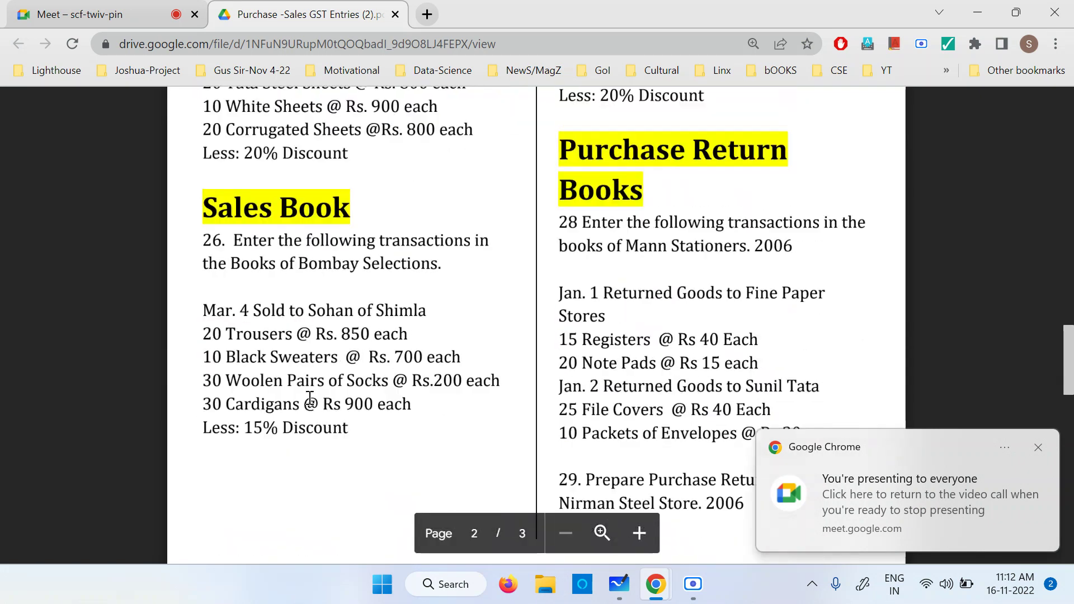
{"action": "scroll", "coordinate": [310, 398], "scroll_direction": "up", "scroll_amount": 4}
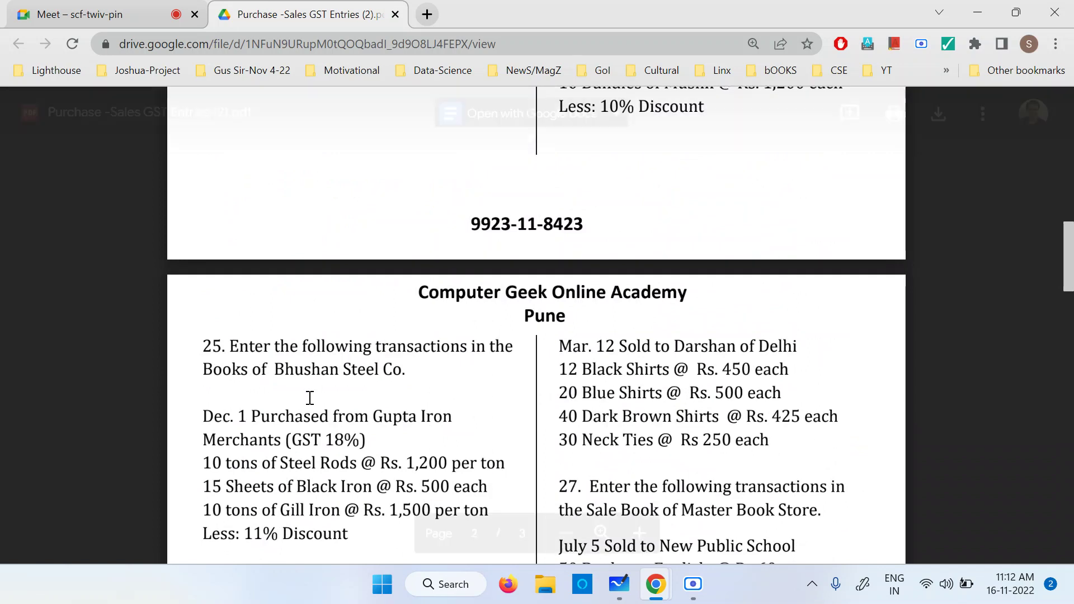
{"action": "scroll", "coordinate": [311, 399], "scroll_direction": "up", "scroll_amount": 13}
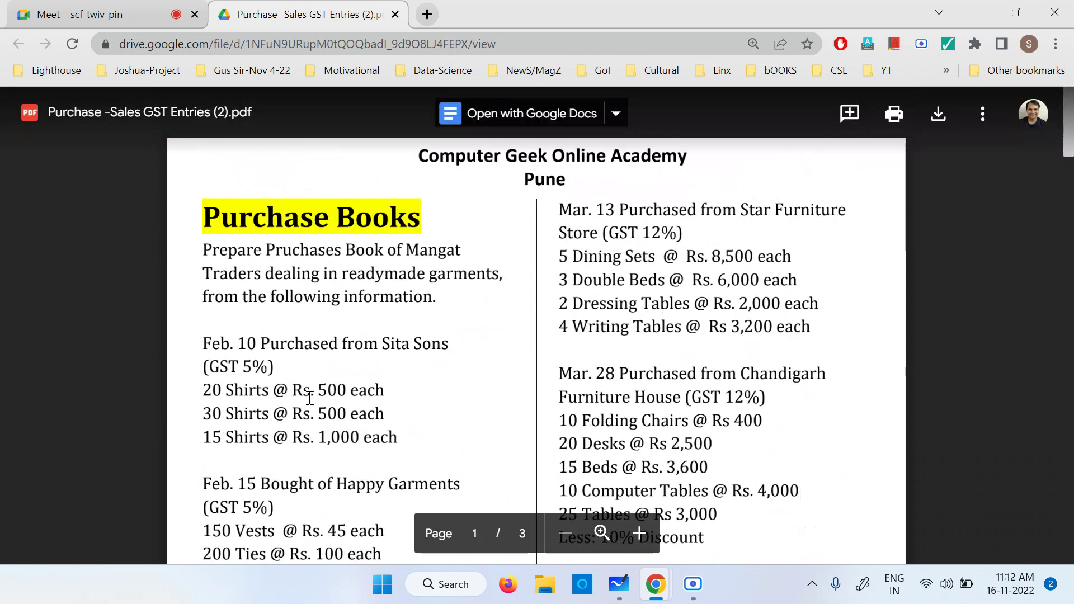
{"action": "scroll", "coordinate": [310, 400], "scroll_direction": "down", "scroll_amount": 1}
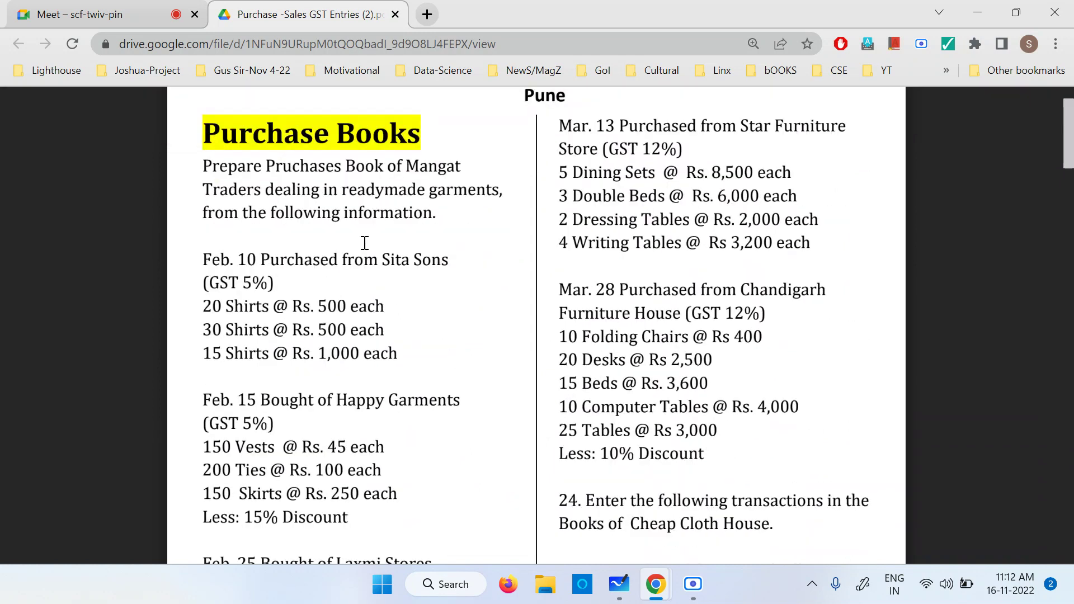
- Highlight readymade garments in the question and the supplier names Sita Sons, Happy Garments and Laxmi Stores while reading the February purchases
{"action": "left_click_drag", "start_coordinate": [391, 165], "coordinate": [479, 190]}
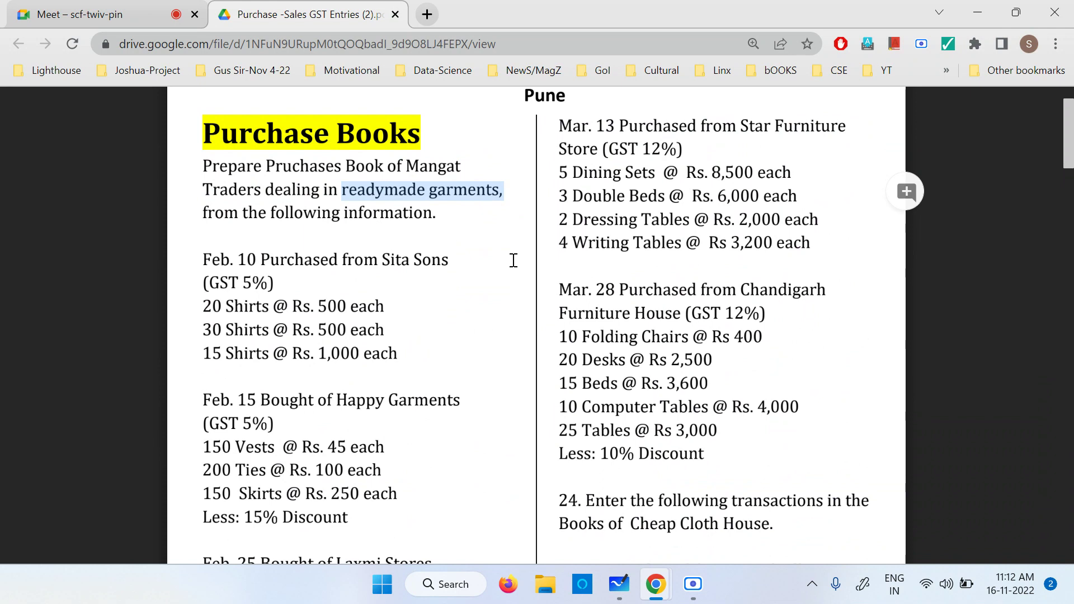
{"action": "scroll", "coordinate": [392, 301], "scroll_direction": "down", "scroll_amount": 1}
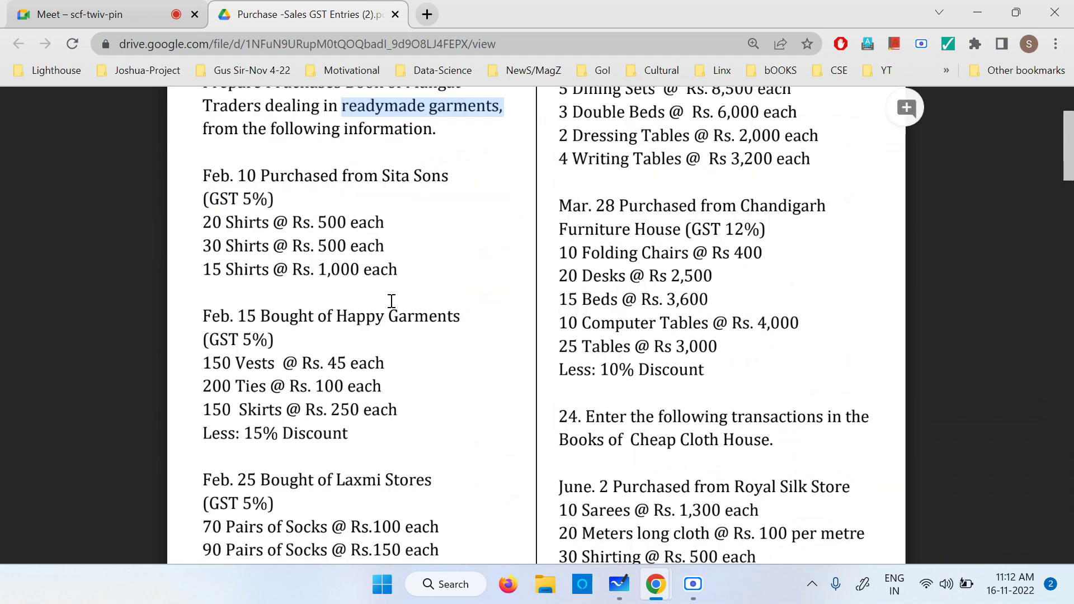
{"action": "left_click_drag", "start_coordinate": [384, 177], "coordinate": [456, 177]}
{"action": "left_click", "coordinate": [454, 180]}
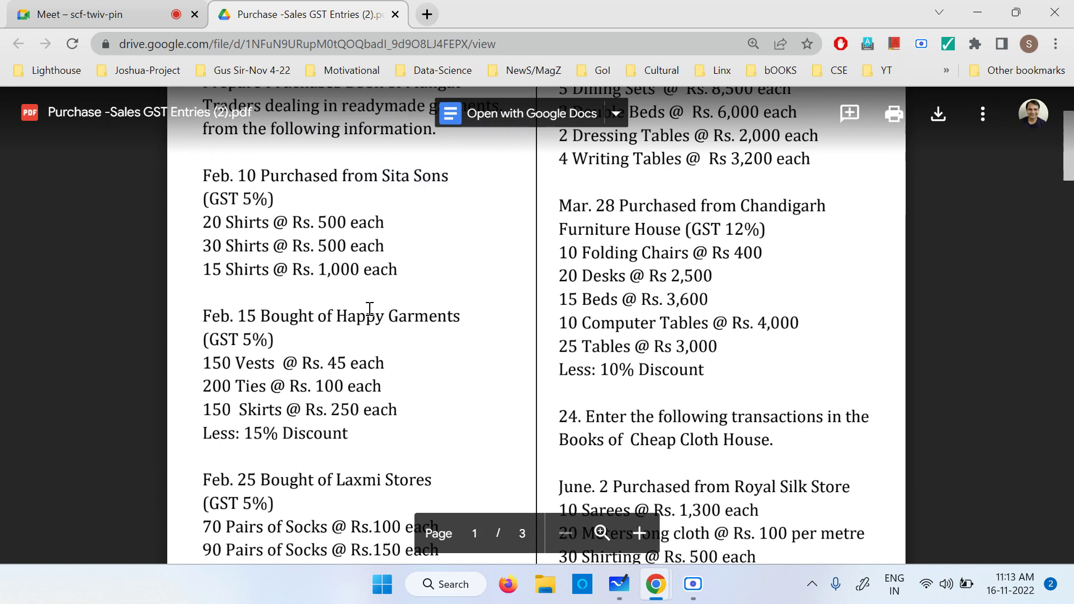
{"action": "left_click_drag", "start_coordinate": [335, 317], "coordinate": [461, 317]}
{"action": "left_click_drag", "start_coordinate": [340, 482], "coordinate": [426, 484]}
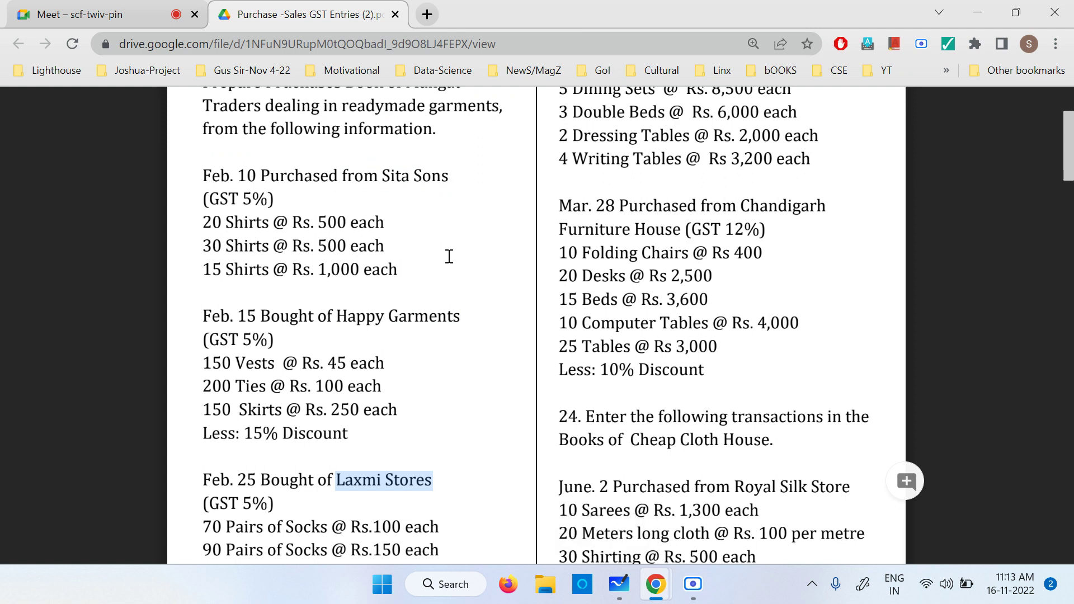
- Examine the shirt items, quantities and rates in the Feb. 10 purchase from Sita Sons
{"action": "scroll", "coordinate": [448, 257], "scroll_direction": "up", "scroll_amount": 2}
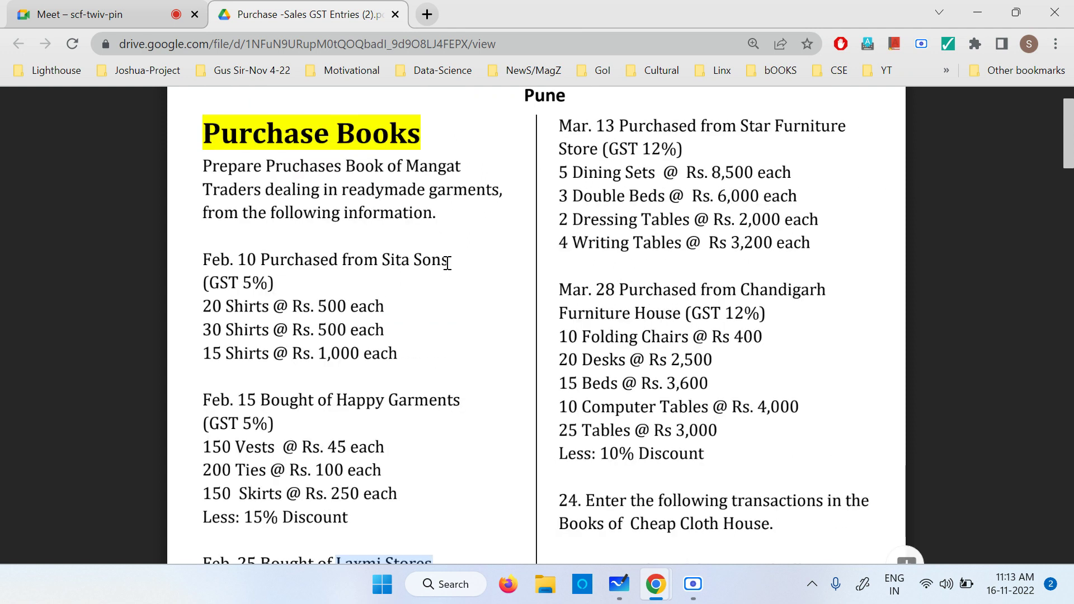
{"action": "left_click", "coordinate": [228, 306]}
{"action": "double_click", "coordinate": [228, 306]}
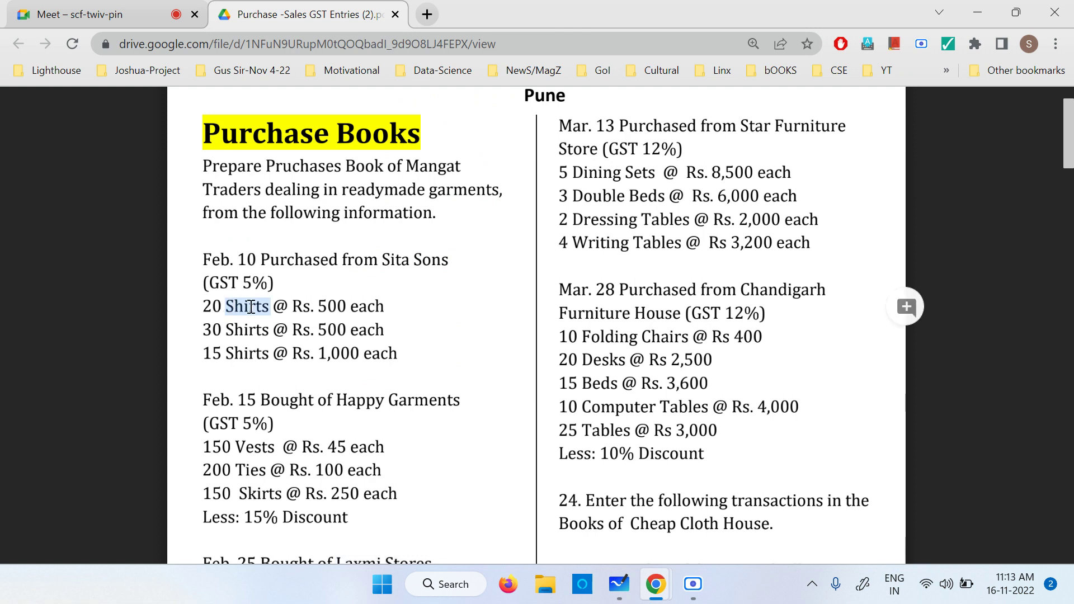
{"action": "double_click", "coordinate": [322, 306]}
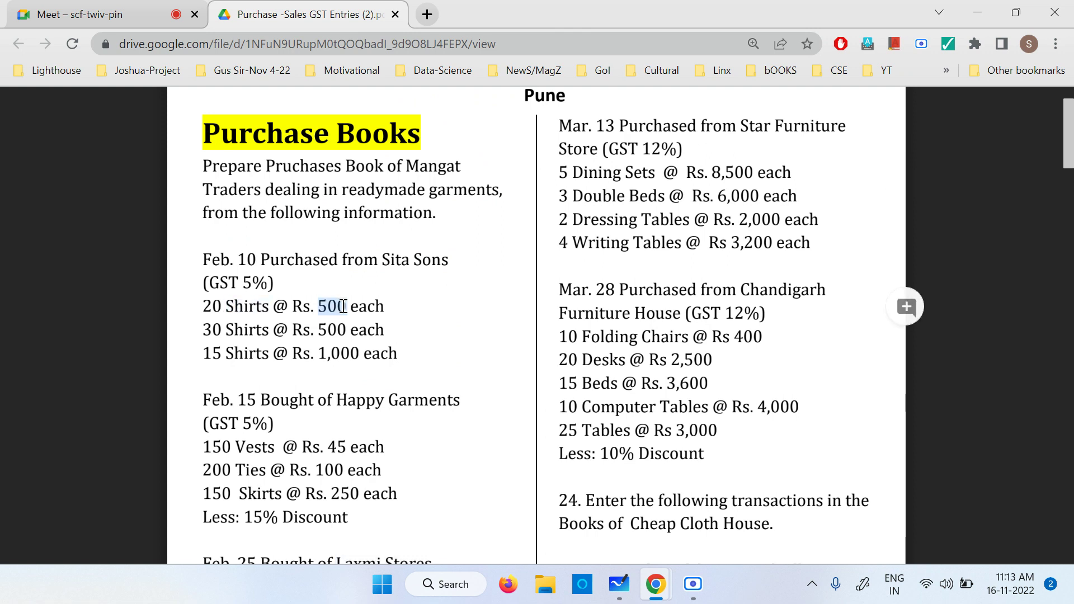
{"action": "double_click", "coordinate": [260, 330]}
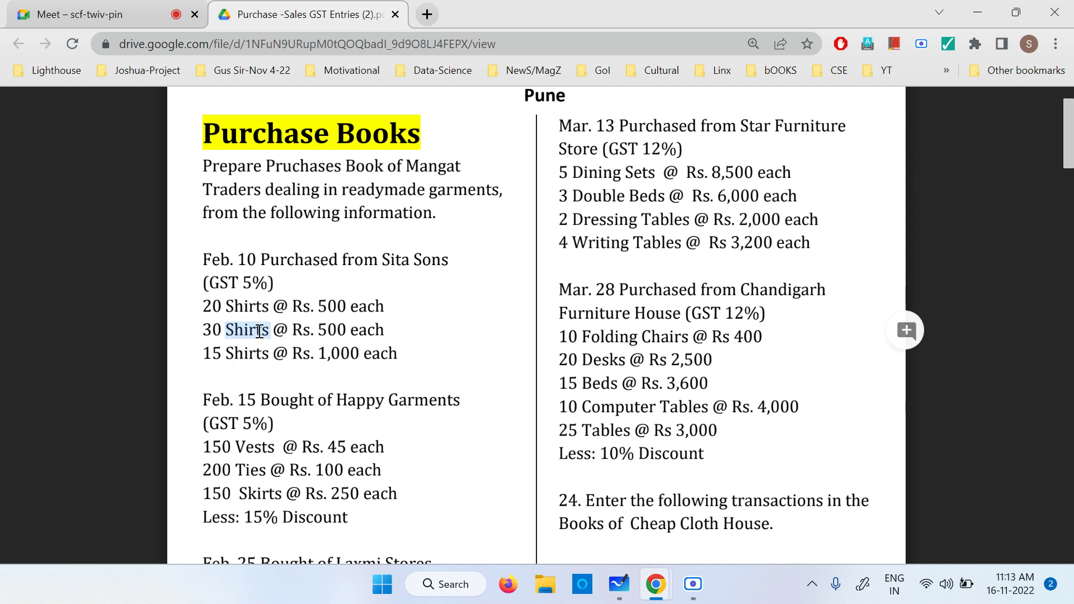
{"action": "double_click", "coordinate": [226, 353]}
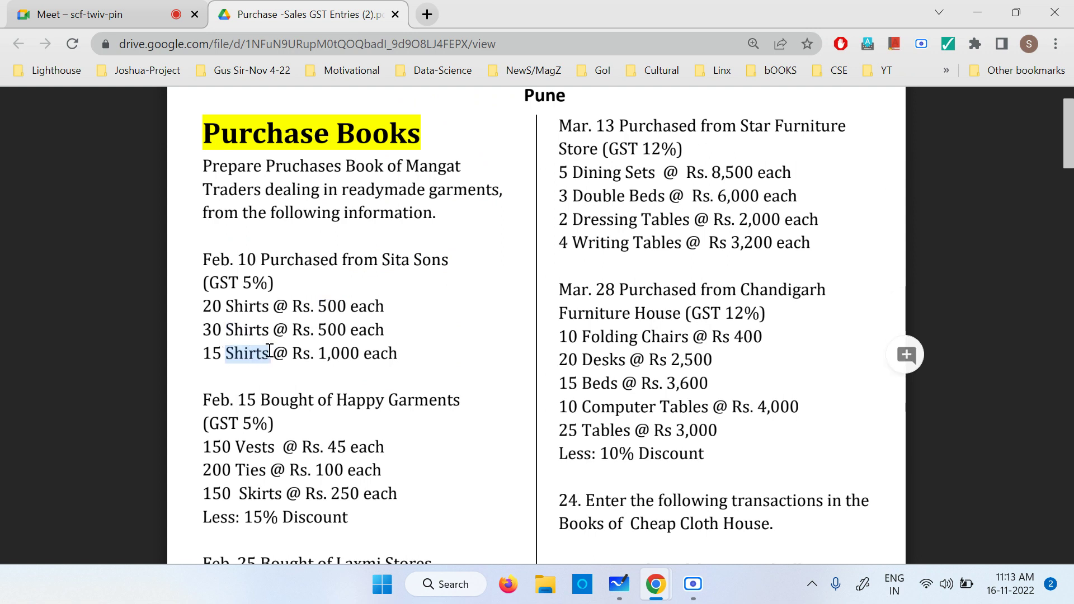
{"action": "double_click", "coordinate": [228, 306]}
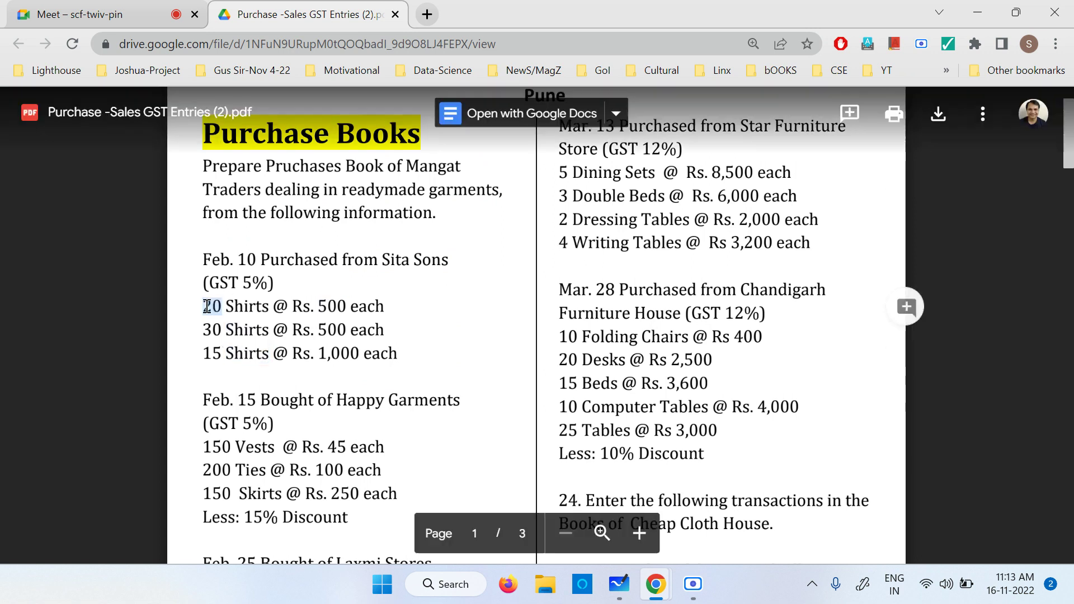
{"action": "left_click_drag", "start_coordinate": [292, 306], "coordinate": [348, 306]}
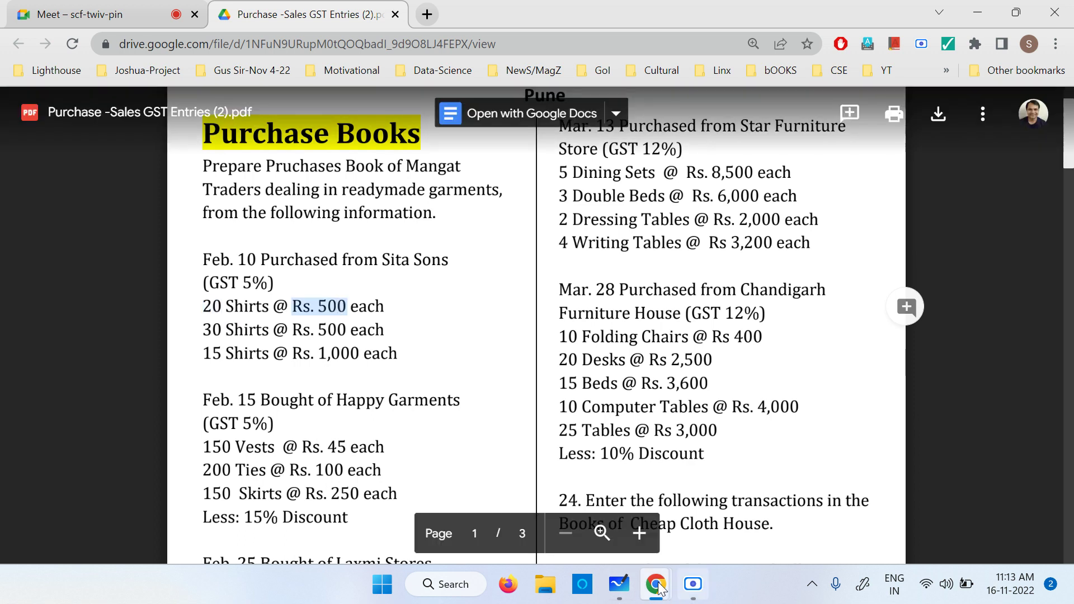
- Switch to Microsoft Whiteboard and, with the red pen, circle Purchased and Sita Sons, noting Pur and SC beside them
{"action": "left_click", "coordinate": [623, 585]}
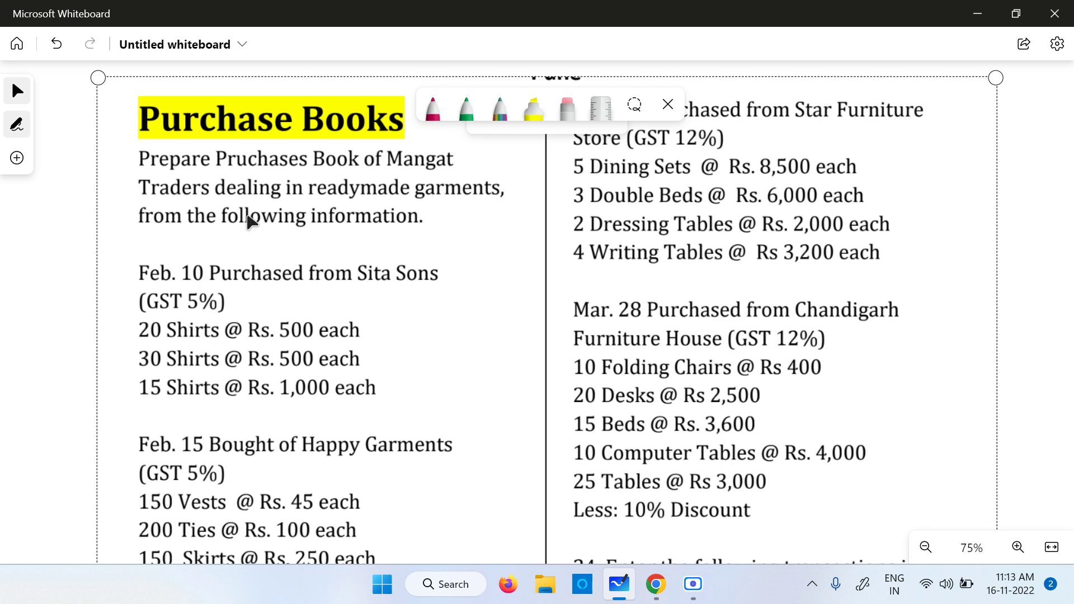
{"action": "left_click", "coordinate": [430, 119]}
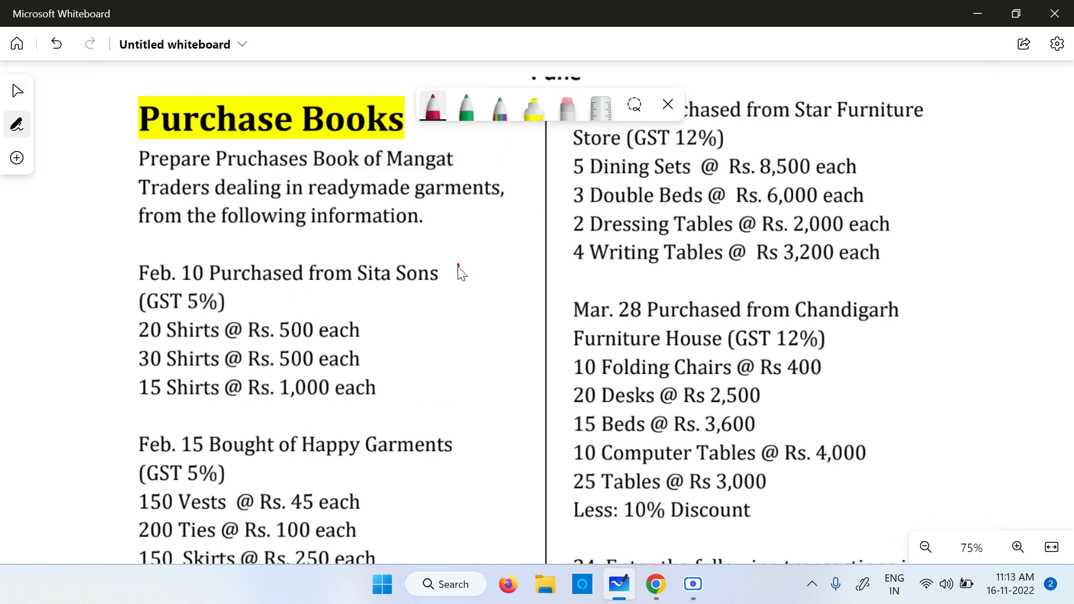
{"action": "mouse_move", "coordinate": [457, 261]}
{"action": "left_mouse_down"}
{"action": "mouse_move", "coordinate": [338, 263]}
{"action": "mouse_move", "coordinate": [458, 294]}
{"action": "mouse_move", "coordinate": [462, 263]}
{"action": "mouse_move", "coordinate": [491, 268]}
{"action": "left_mouse_up"}
{"action": "left_click_drag", "start_coordinate": [537, 245], "coordinate": [539, 264]}
{"action": "mouse_move", "coordinate": [278, 252]}
{"action": "left_mouse_down"}
{"action": "mouse_move", "coordinate": [252, 241]}
{"action": "mouse_move", "coordinate": [233, 292]}
{"action": "mouse_move", "coordinate": [282, 243]}
{"action": "left_mouse_up"}
{"action": "left_click_drag", "start_coordinate": [170, 250], "coordinate": [202, 253]}
{"action": "left_click_drag", "start_coordinate": [62, 234], "coordinate": [99, 254]}
{"action": "mouse_move", "coordinate": [101, 254]}
{"action": "left_mouse_down"}
{"action": "mouse_move", "coordinate": [111, 238]}
{"action": "mouse_move", "coordinate": [119, 251]}
{"action": "left_mouse_up"}
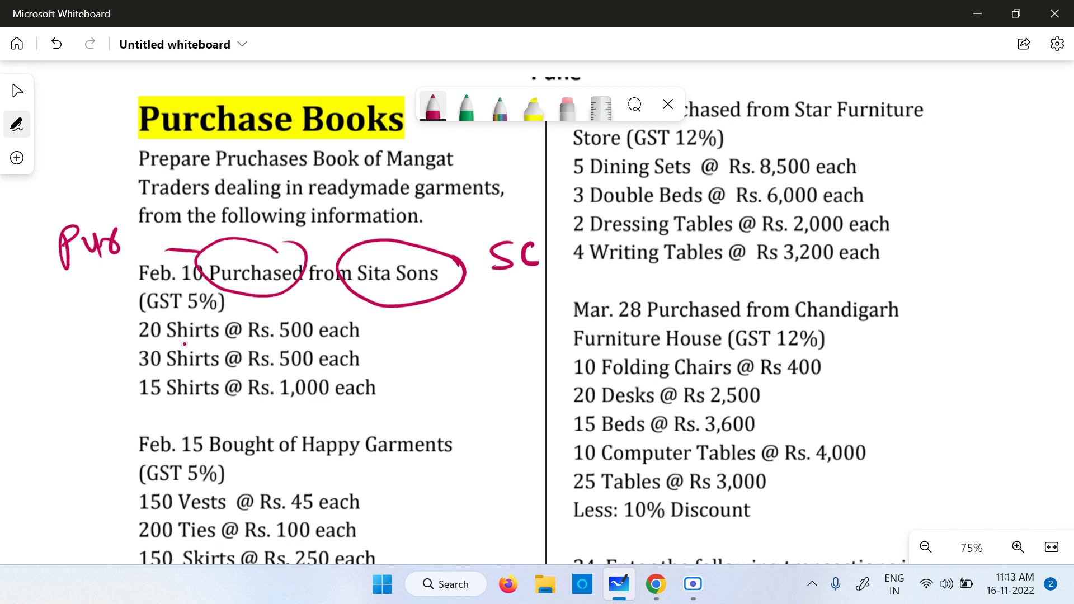
- Underline the three Feb. 10 shirt lines and label them Tshirt, Casual and Formal by hand
{"action": "left_click_drag", "start_coordinate": [194, 342], "coordinate": [120, 344]}
{"action": "left_click_drag", "start_coordinate": [47, 324], "coordinate": [78, 313]}
{"action": "mouse_move", "coordinate": [63, 318]}
{"action": "left_mouse_down"}
{"action": "mouse_move", "coordinate": [67, 347]}
{"action": "mouse_move", "coordinate": [85, 322]}
{"action": "mouse_move", "coordinate": [115, 323]}
{"action": "mouse_move", "coordinate": [132, 293]}
{"action": "left_mouse_up"}
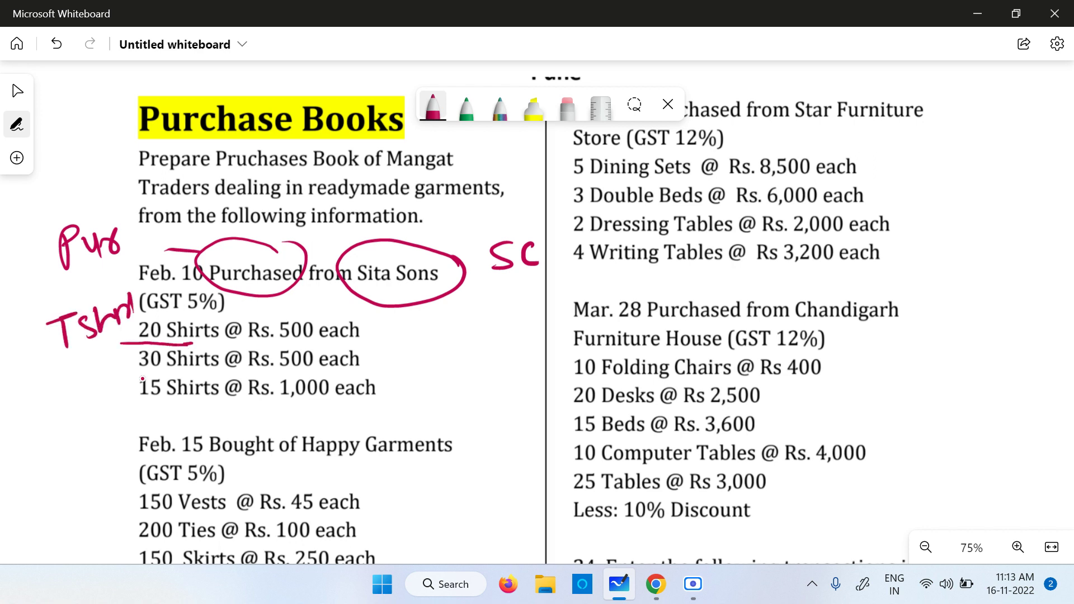
{"action": "left_click_drag", "start_coordinate": [101, 376], "coordinate": [175, 372]}
{"action": "mouse_move", "coordinate": [19, 378]}
{"action": "left_mouse_down"}
{"action": "mouse_move", "coordinate": [27, 407]}
{"action": "mouse_move", "coordinate": [44, 387]}
{"action": "mouse_move", "coordinate": [89, 371]}
{"action": "mouse_move", "coordinate": [91, 354]}
{"action": "left_mouse_up"}
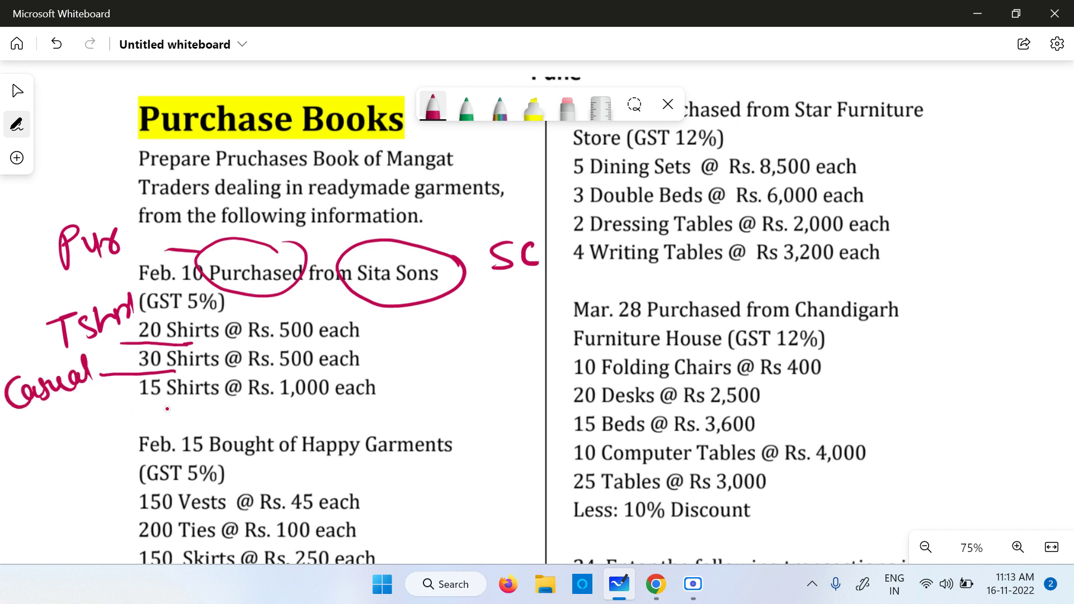
{"action": "left_click_drag", "start_coordinate": [177, 402], "coordinate": [129, 424]}
{"action": "mouse_move", "coordinate": [32, 442]}
{"action": "left_mouse_down"}
{"action": "mouse_move", "coordinate": [109, 417]}
{"action": "mouse_move", "coordinate": [108, 427]}
{"action": "left_mouse_up"}
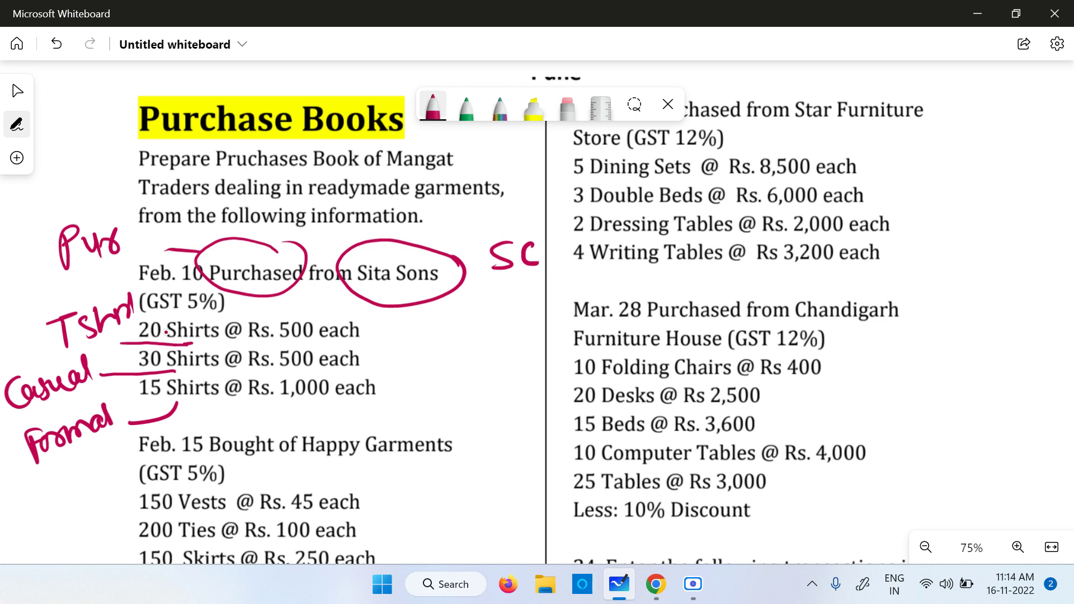
- Link the 20 shirts to their Rs. 500 rate with pen strokes and write = 10000 beside the line
{"action": "left_click_drag", "start_coordinate": [198, 319], "coordinate": [282, 309]}
{"action": "mouse_move", "coordinate": [163, 333]}
{"action": "left_mouse_down"}
{"action": "mouse_move", "coordinate": [175, 329]}
{"action": "mouse_move", "coordinate": [195, 352]}
{"action": "mouse_move", "coordinate": [268, 343]}
{"action": "left_mouse_up"}
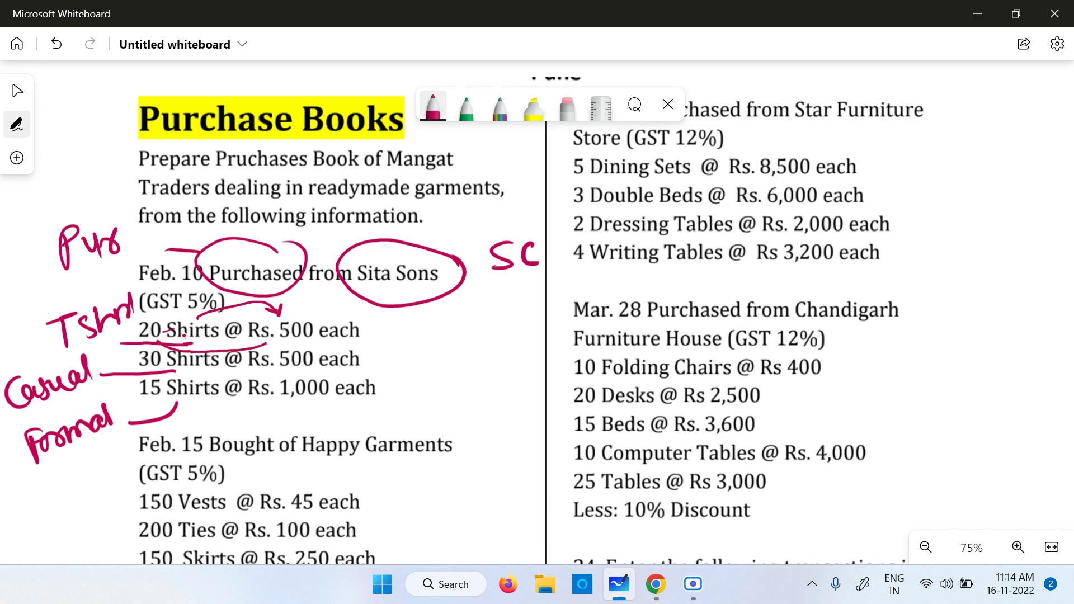
{"action": "left_click_drag", "start_coordinate": [374, 329], "coordinate": [388, 335]}
{"action": "mouse_move", "coordinate": [417, 322]}
{"action": "left_mouse_down"}
{"action": "mouse_move", "coordinate": [418, 339]}
{"action": "mouse_move", "coordinate": [468, 326]}
{"action": "left_mouse_up"}
{"action": "left_click_drag", "start_coordinate": [482, 323], "coordinate": [482, 323]}
{"action": "mouse_move", "coordinate": [503, 322]}
{"action": "left_mouse_down"}
{"action": "mouse_move", "coordinate": [501, 335]}
{"action": "mouse_move", "coordinate": [502, 323]}
{"action": "left_mouse_up"}
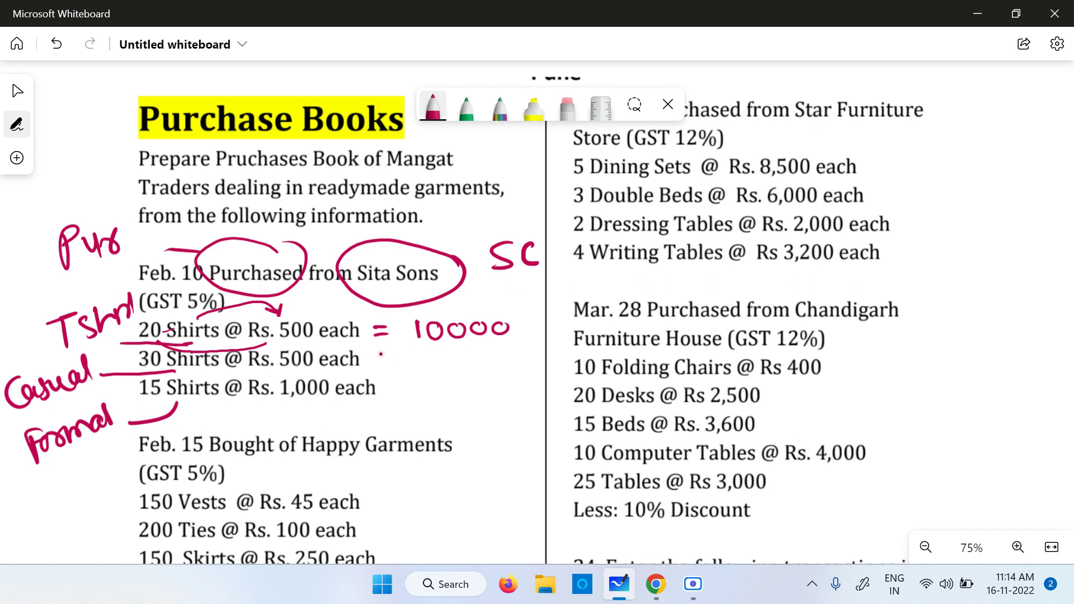
- Write = 15000 beside the line of 30 shirts at Rs. 500
{"action": "left_click_drag", "start_coordinate": [375, 354], "coordinate": [390, 354]}
{"action": "left_click_drag", "start_coordinate": [374, 363], "coordinate": [391, 362]}
{"action": "mouse_move", "coordinate": [415, 353]}
{"action": "left_mouse_down"}
{"action": "mouse_move", "coordinate": [417, 371]}
{"action": "mouse_move", "coordinate": [430, 373]}
{"action": "mouse_move", "coordinate": [440, 354]}
{"action": "left_mouse_up"}
{"action": "left_click_drag", "start_coordinate": [455, 355], "coordinate": [480, 362]}
{"action": "mouse_move", "coordinate": [504, 354]}
{"action": "left_mouse_down"}
{"action": "mouse_move", "coordinate": [495, 365]}
{"action": "mouse_move", "coordinate": [509, 358]}
{"action": "left_mouse_up"}
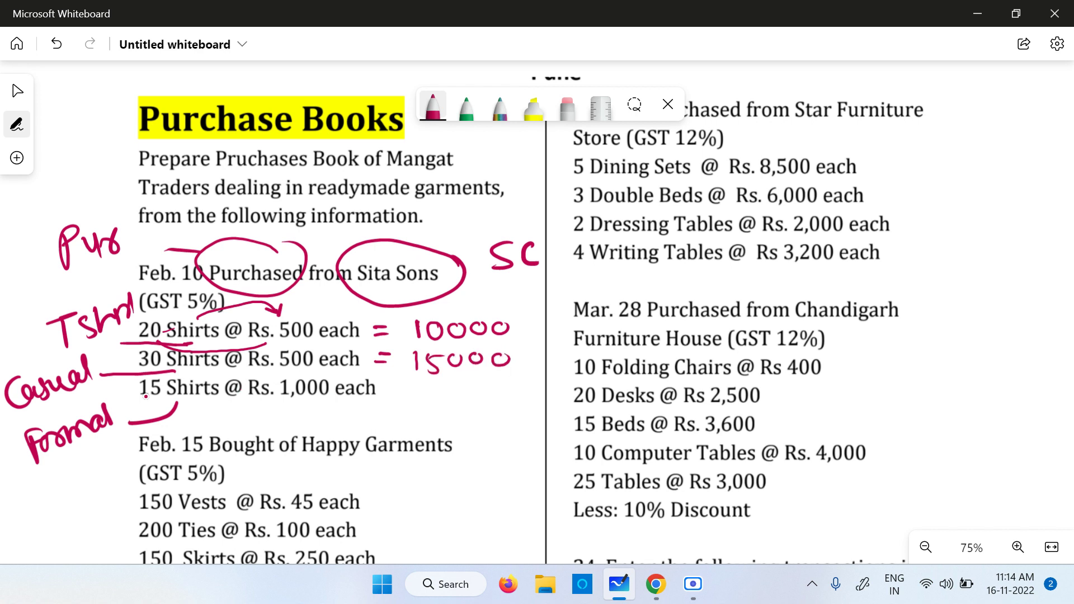
- Mark the line of 15 shirts at Rs. 1,000, write = 15000 beside it, and rule a line under the amounts
{"action": "mouse_move", "coordinate": [145, 397]}
{"action": "left_mouse_down"}
{"action": "mouse_move", "coordinate": [163, 417]}
{"action": "mouse_move", "coordinate": [278, 408]}
{"action": "left_mouse_up"}
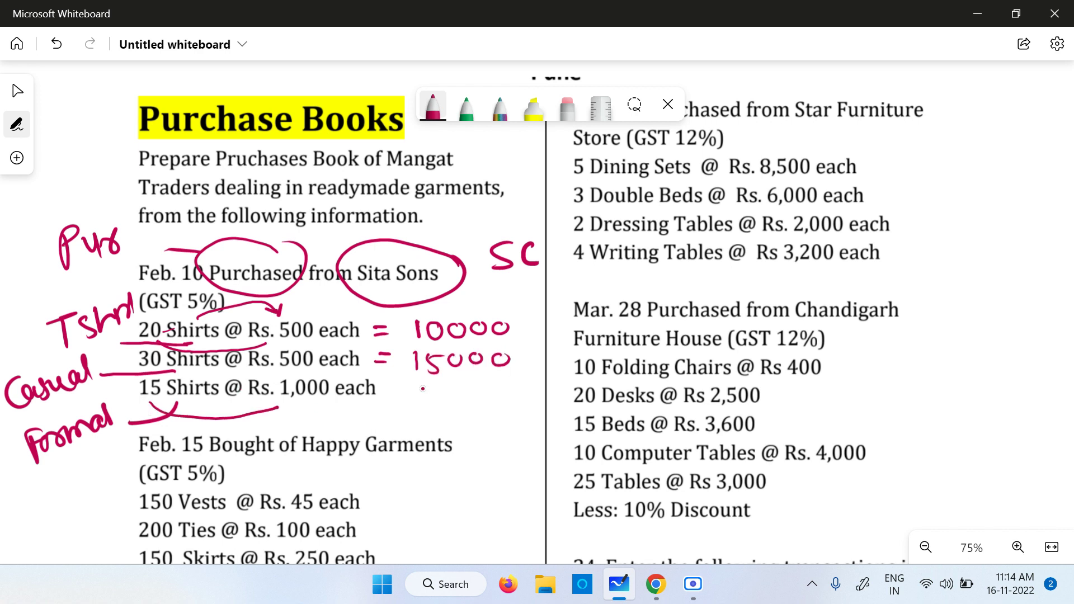
{"action": "left_click_drag", "start_coordinate": [390, 390], "coordinate": [410, 397]}
{"action": "mouse_move", "coordinate": [426, 387]}
{"action": "left_mouse_down"}
{"action": "mouse_move", "coordinate": [427, 402]}
{"action": "mouse_move", "coordinate": [446, 402]}
{"action": "mouse_move", "coordinate": [454, 386]}
{"action": "left_mouse_up"}
{"action": "left_click_drag", "start_coordinate": [464, 386], "coordinate": [470, 401]}
{"action": "mouse_move", "coordinate": [483, 388]}
{"action": "left_mouse_down"}
{"action": "mouse_move", "coordinate": [487, 400]}
{"action": "mouse_move", "coordinate": [510, 391]}
{"action": "left_mouse_up"}
{"action": "left_click_drag", "start_coordinate": [417, 410], "coordinate": [524, 411]}
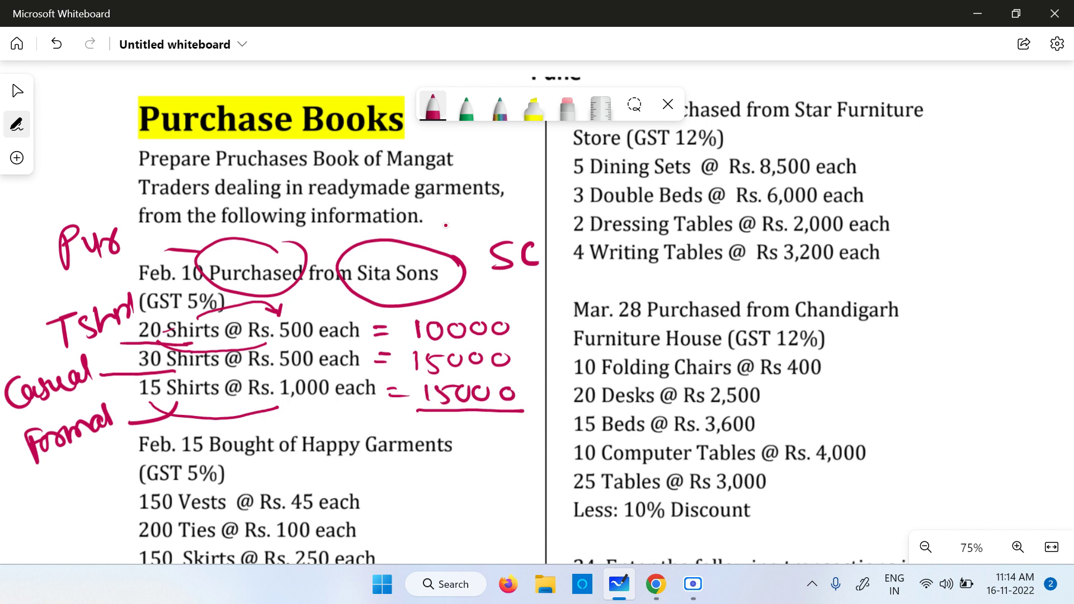
- Write the total 40000 above the SC note and circle it
{"action": "left_click_drag", "start_coordinate": [446, 220], "coordinate": [457, 236]}
{"action": "mouse_move", "coordinate": [452, 221]}
{"action": "left_mouse_down"}
{"action": "mouse_move", "coordinate": [451, 246]}
{"action": "mouse_move", "coordinate": [468, 227]}
{"action": "mouse_move", "coordinate": [494, 225]}
{"action": "left_mouse_up"}
{"action": "mouse_move", "coordinate": [453, 199]}
{"action": "left_mouse_down"}
{"action": "mouse_move", "coordinate": [514, 224]}
{"action": "mouse_move", "coordinate": [493, 268]}
{"action": "mouse_move", "coordinate": [527, 224]}
{"action": "mouse_move", "coordinate": [498, 263]}
{"action": "left_mouse_up"}
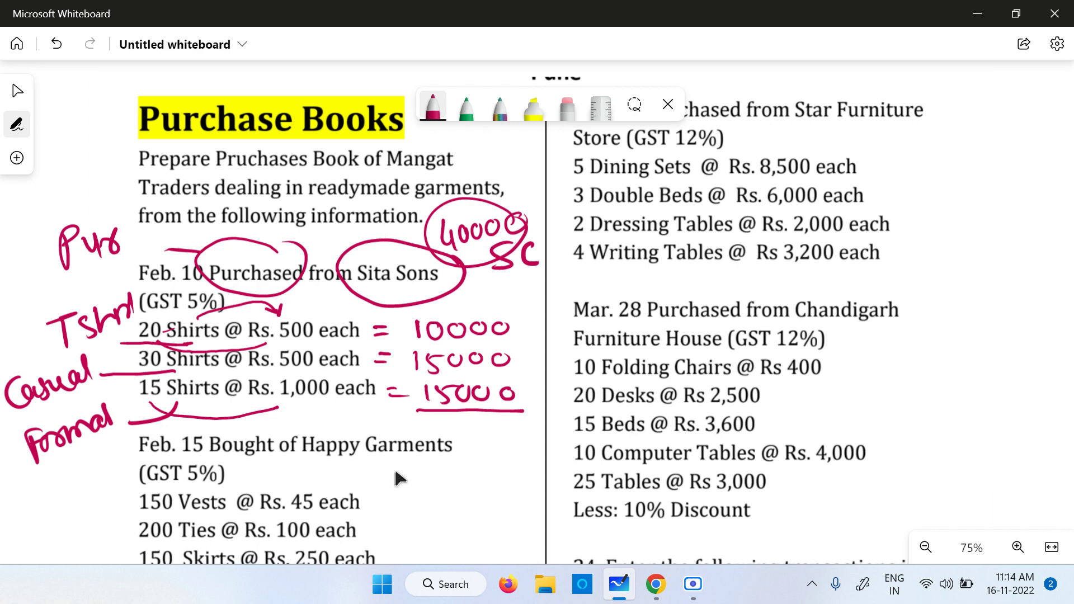
- Search the installed apps for Tally and launch TallyPrime
{"action": "left_click", "coordinate": [374, 573]}
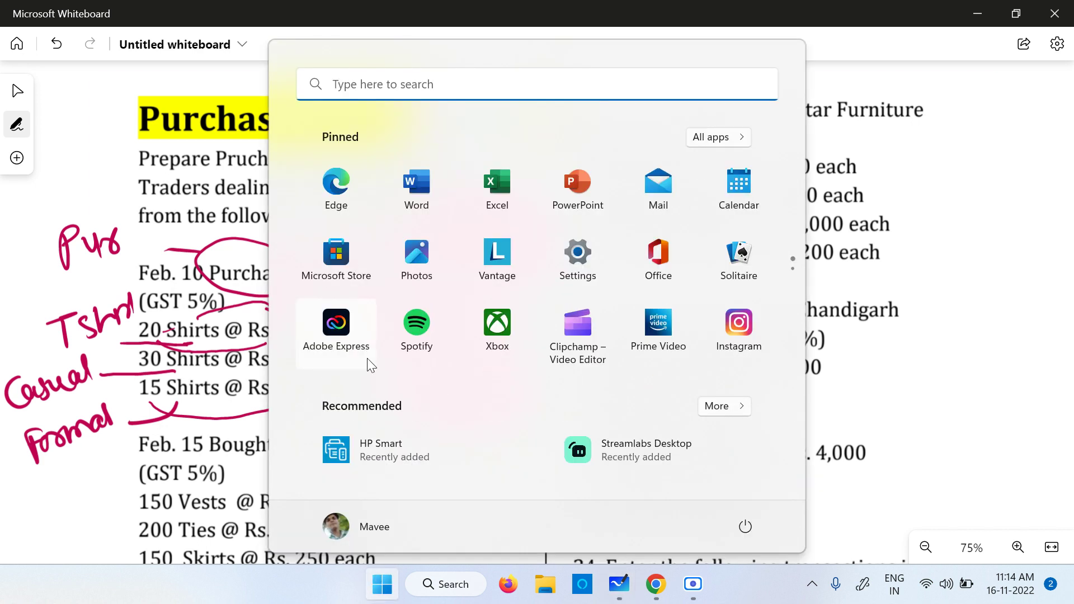
{"action": "type", "text": "ta;"}
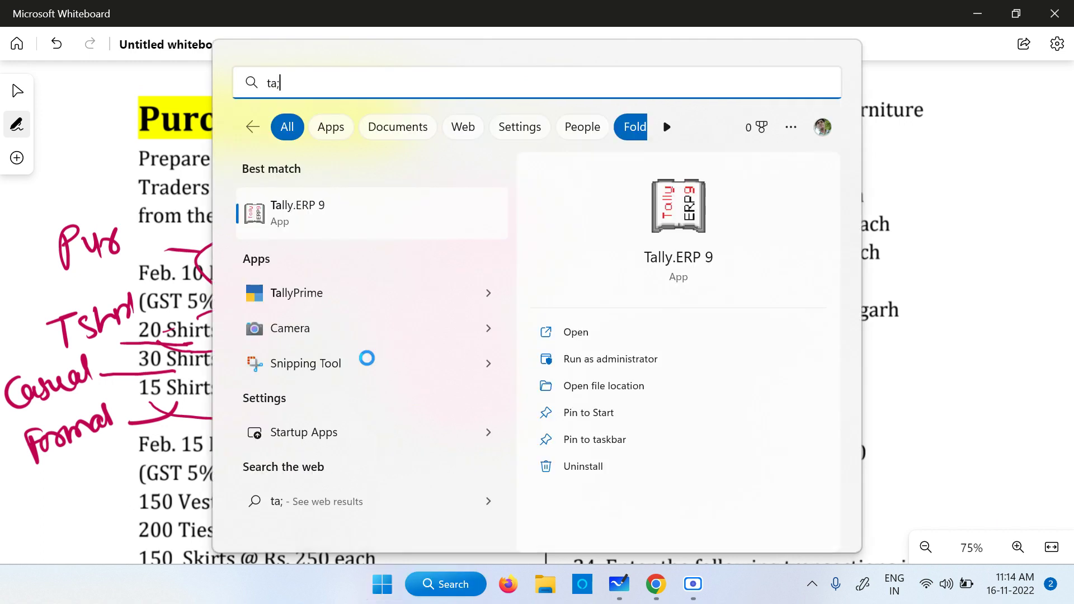
{"action": "left_click", "coordinate": [329, 291]}
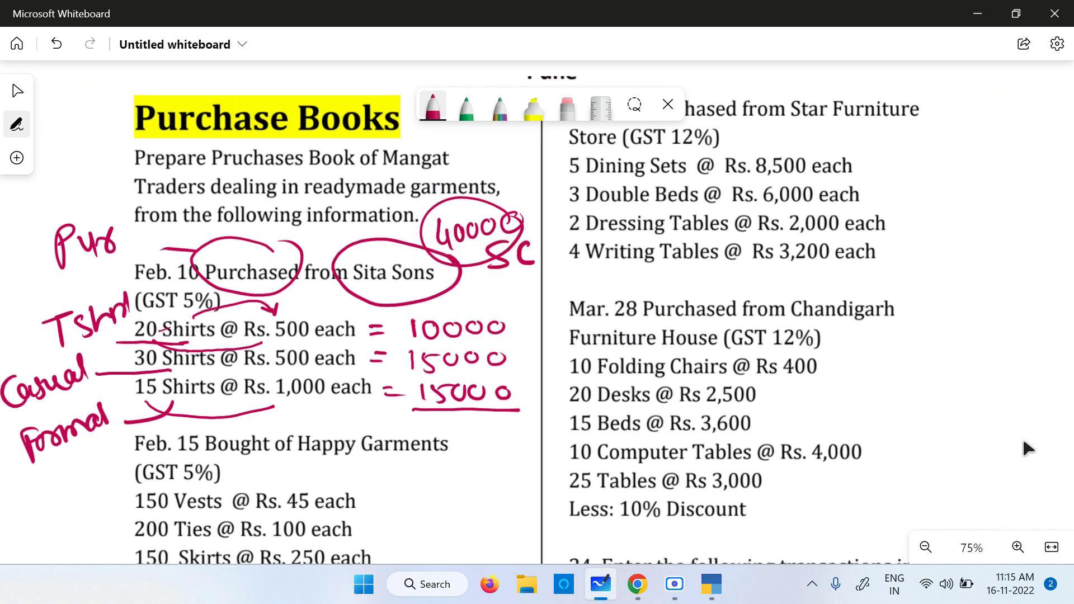
- Write the heading Inventory with the green pen on an empty area of the whiteboard beside the exercise
{"action": "left_click_drag", "start_coordinate": [1022, 435], "coordinate": [267, 398]}
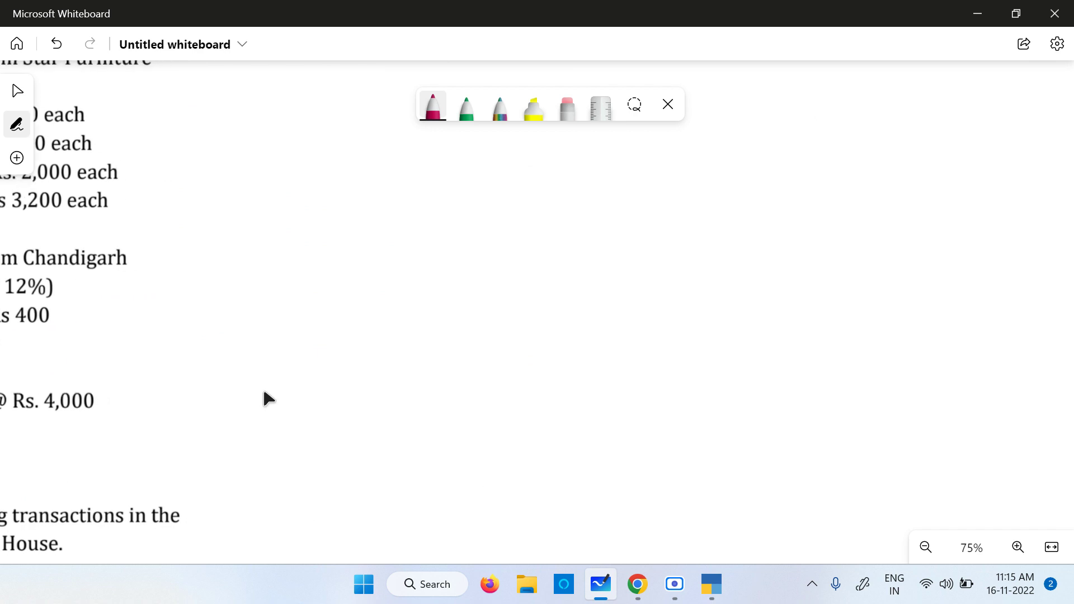
{"action": "left_click", "coordinate": [467, 106]}
{"action": "left_click_drag", "start_coordinate": [355, 159], "coordinate": [352, 194]}
{"action": "left_click_drag", "start_coordinate": [335, 163], "coordinate": [364, 158]}
{"action": "left_click_drag", "start_coordinate": [329, 195], "coordinate": [369, 192]}
{"action": "mouse_move", "coordinate": [374, 182]}
{"action": "left_mouse_down"}
{"action": "mouse_move", "coordinate": [396, 197]}
{"action": "mouse_move", "coordinate": [430, 176]}
{"action": "mouse_move", "coordinate": [488, 203]}
{"action": "left_mouse_up"}
{"action": "mouse_move", "coordinate": [500, 157]}
{"action": "left_mouse_down"}
{"action": "mouse_move", "coordinate": [502, 193]}
{"action": "mouse_move", "coordinate": [517, 201]}
{"action": "left_mouse_up"}
{"action": "left_click_drag", "start_coordinate": [506, 190], "coordinate": [565, 181]}
{"action": "mouse_move", "coordinate": [563, 169]}
{"action": "left_mouse_down"}
{"action": "mouse_move", "coordinate": [576, 190]}
{"action": "mouse_move", "coordinate": [564, 217]}
{"action": "left_mouse_up"}
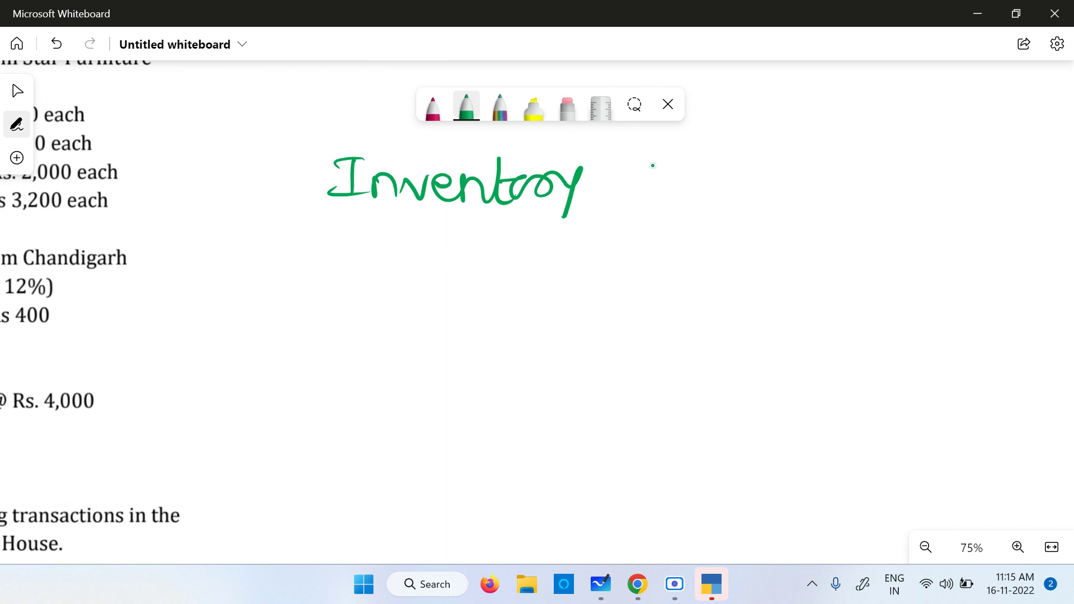
- Complete the heading as Inventory management and underline the word Inventory
{"action": "mouse_move", "coordinate": [649, 191]}
{"action": "left_mouse_down"}
{"action": "mouse_move", "coordinate": [653, 159]}
{"action": "mouse_move", "coordinate": [674, 184]}
{"action": "mouse_move", "coordinate": [694, 185]}
{"action": "left_mouse_up"}
{"action": "left_click_drag", "start_coordinate": [723, 167], "coordinate": [728, 185]}
{"action": "mouse_move", "coordinate": [733, 186]}
{"action": "left_mouse_down"}
{"action": "mouse_move", "coordinate": [844, 185]}
{"action": "mouse_move", "coordinate": [888, 162]}
{"action": "mouse_move", "coordinate": [986, 190]}
{"action": "left_mouse_up"}
{"action": "mouse_move", "coordinate": [1010, 138]}
{"action": "left_mouse_down"}
{"action": "mouse_move", "coordinate": [1004, 190]}
{"action": "mouse_move", "coordinate": [1019, 160]}
{"action": "left_mouse_up"}
{"action": "left_click_drag", "start_coordinate": [356, 214], "coordinate": [476, 228]}
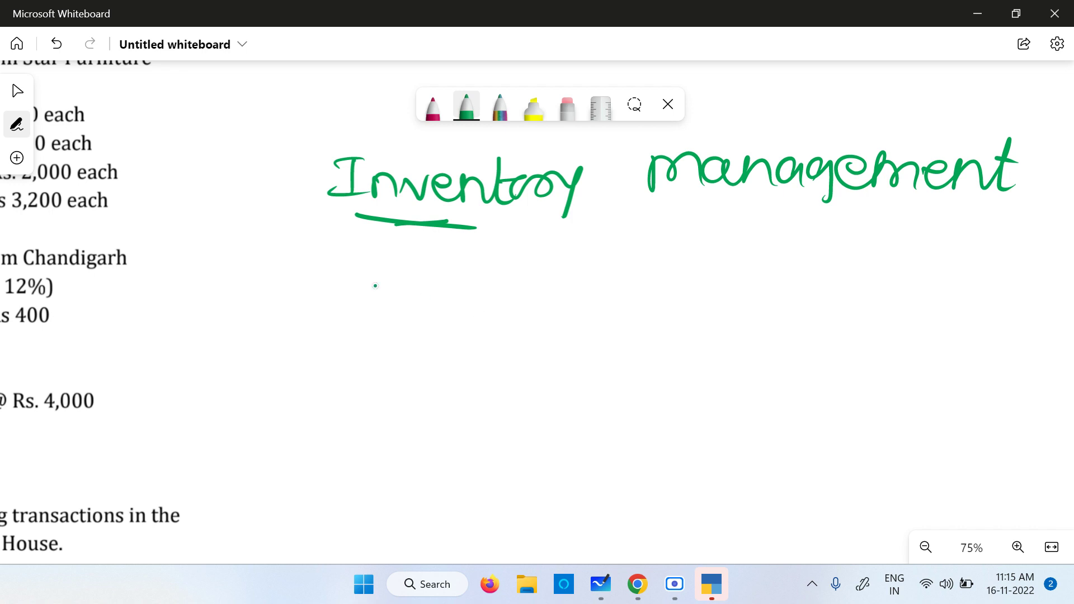
- Write Purchase below the Inventory management heading, followed by a right-pointing arrow
{"action": "mouse_move", "coordinate": [376, 286]}
{"action": "left_mouse_down"}
{"action": "mouse_move", "coordinate": [376, 269]}
{"action": "mouse_move", "coordinate": [374, 325]}
{"action": "left_mouse_up"}
{"action": "mouse_move", "coordinate": [374, 268]}
{"action": "left_mouse_down"}
{"action": "mouse_move", "coordinate": [374, 291]}
{"action": "mouse_move", "coordinate": [431, 302]}
{"action": "mouse_move", "coordinate": [431, 314]}
{"action": "left_mouse_up"}
{"action": "mouse_move", "coordinate": [438, 291]}
{"action": "left_mouse_down"}
{"action": "mouse_move", "coordinate": [496, 278]}
{"action": "mouse_move", "coordinate": [523, 302]}
{"action": "left_mouse_up"}
{"action": "left_click_drag", "start_coordinate": [530, 262], "coordinate": [554, 302]}
{"action": "left_click_drag", "start_coordinate": [574, 283], "coordinate": [583, 302]}
{"action": "mouse_move", "coordinate": [582, 277]}
{"action": "left_mouse_down"}
{"action": "mouse_move", "coordinate": [585, 301]}
{"action": "mouse_move", "coordinate": [697, 302]}
{"action": "mouse_move", "coordinate": [672, 312]}
{"action": "left_mouse_up"}
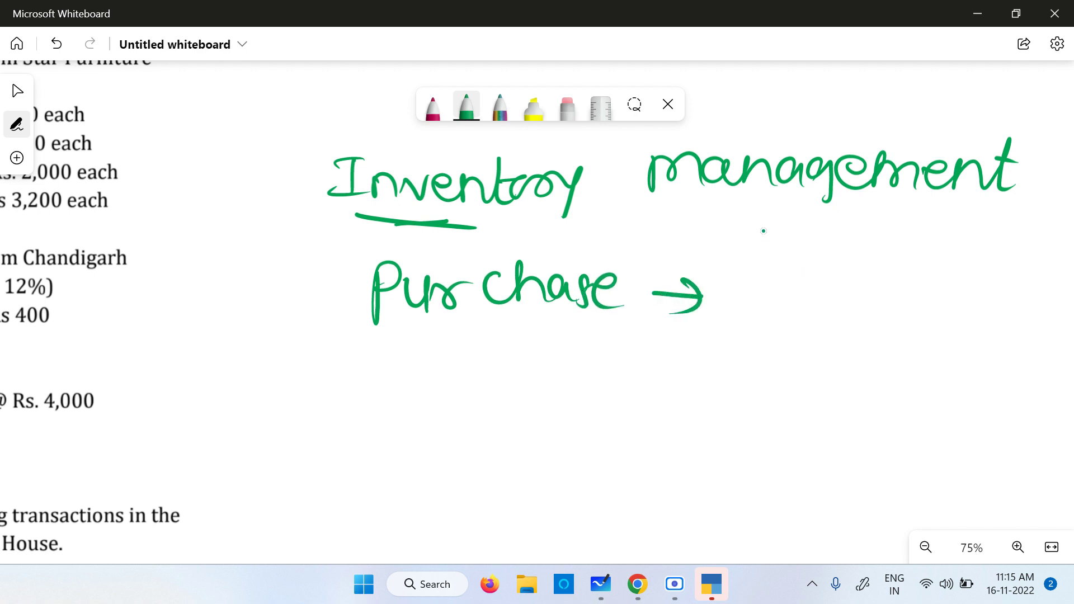
- Write Chair beside the Purchase arrow with an underlined 100 beneath it
{"action": "mouse_move", "coordinate": [771, 229]}
{"action": "left_mouse_down"}
{"action": "mouse_move", "coordinate": [755, 253]}
{"action": "mouse_move", "coordinate": [783, 260]}
{"action": "left_mouse_up"}
{"action": "mouse_move", "coordinate": [787, 224]}
{"action": "left_mouse_down"}
{"action": "mouse_move", "coordinate": [812, 260]}
{"action": "mouse_move", "coordinate": [859, 260]}
{"action": "left_mouse_up"}
{"action": "mouse_move", "coordinate": [866, 227]}
{"action": "left_mouse_down"}
{"action": "mouse_move", "coordinate": [867, 239]}
{"action": "mouse_move", "coordinate": [895, 233]}
{"action": "left_mouse_up"}
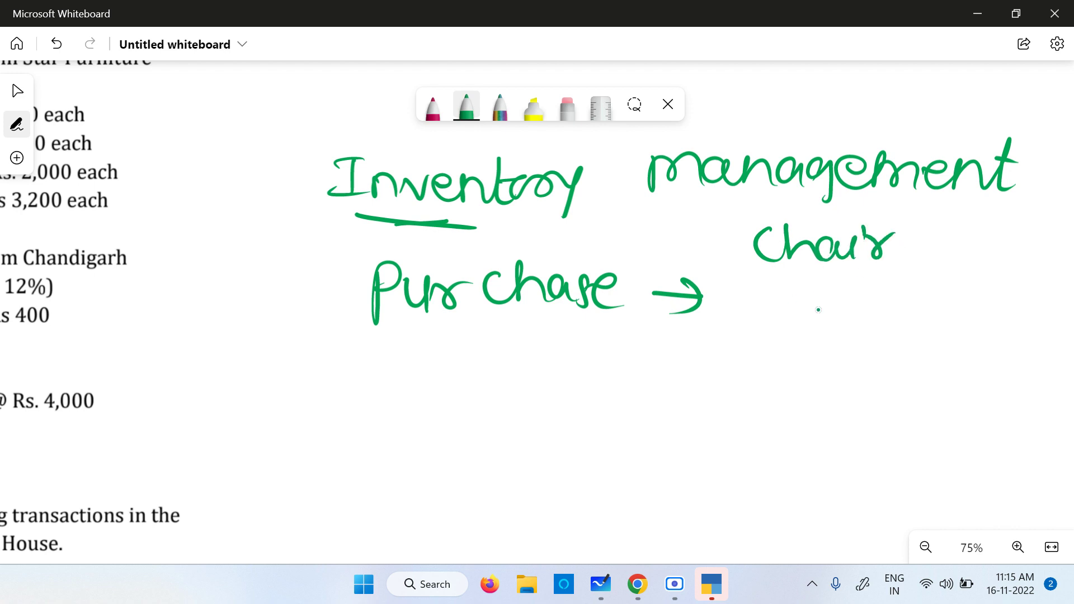
{"action": "mouse_move", "coordinate": [809, 289]}
{"action": "left_mouse_down"}
{"action": "mouse_move", "coordinate": [812, 318]}
{"action": "mouse_move", "coordinate": [837, 294]}
{"action": "mouse_move", "coordinate": [877, 293]}
{"action": "mouse_move", "coordinate": [866, 314]}
{"action": "left_mouse_up"}
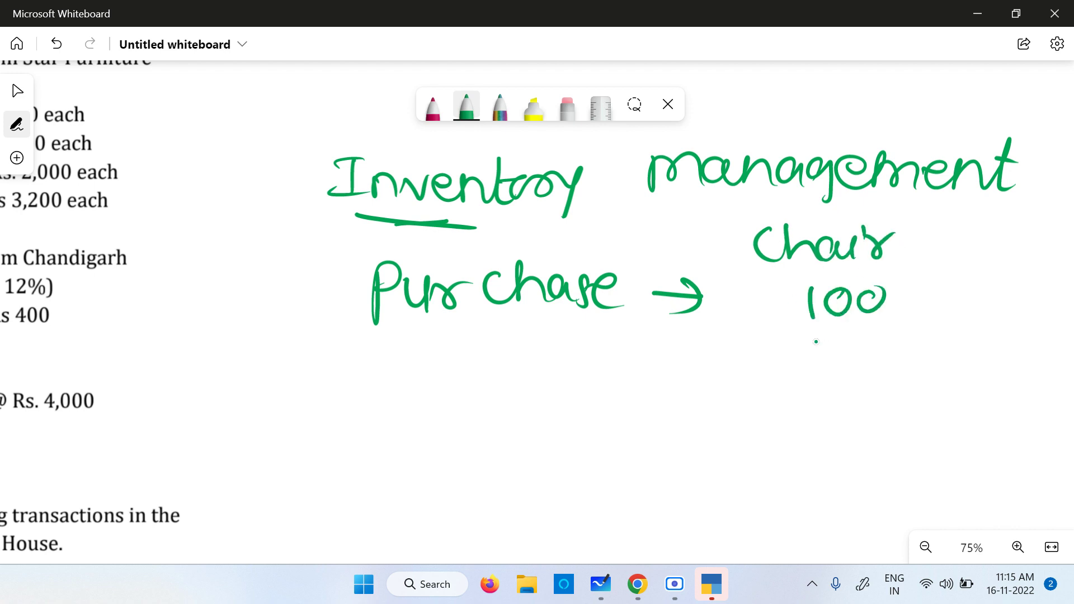
{"action": "left_click_drag", "start_coordinate": [818, 338], "coordinate": [869, 335]}
- Write 100 beside the chair figure, label it Godown, and mark short lines beneath the figures
{"action": "mouse_move", "coordinate": [962, 281]}
{"action": "left_mouse_down"}
{"action": "mouse_move", "coordinate": [965, 314]}
{"action": "mouse_move", "coordinate": [989, 291]}
{"action": "left_mouse_up"}
{"action": "left_click_drag", "start_coordinate": [1012, 297], "coordinate": [1014, 296]}
{"action": "mouse_move", "coordinate": [983, 231]}
{"action": "left_mouse_down"}
{"action": "mouse_move", "coordinate": [984, 251]}
{"action": "mouse_move", "coordinate": [1002, 234]}
{"action": "left_mouse_up"}
{"action": "mouse_move", "coordinate": [1023, 210]}
{"action": "left_mouse_down"}
{"action": "mouse_move", "coordinate": [1022, 239]}
{"action": "mouse_move", "coordinate": [1065, 240]}
{"action": "left_mouse_up"}
{"action": "left_click_drag", "start_coordinate": [955, 344], "coordinate": [989, 343]}
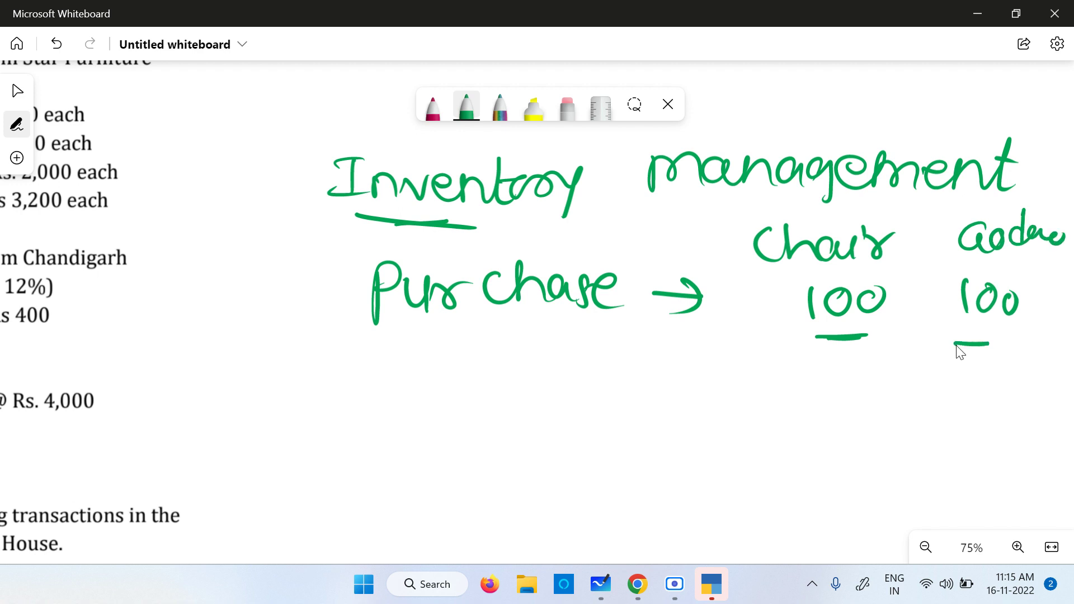
{"action": "left_click_drag", "start_coordinate": [889, 331], "coordinate": [906, 332]}
- Write 200 X 100 below Purchase, adding the red labels noc above 200 and Rate above 100
{"action": "mouse_move", "coordinate": [715, 351]}
{"action": "left_mouse_down"}
{"action": "mouse_move", "coordinate": [716, 381]}
{"action": "mouse_move", "coordinate": [734, 355]}
{"action": "mouse_move", "coordinate": [761, 353]}
{"action": "left_mouse_up"}
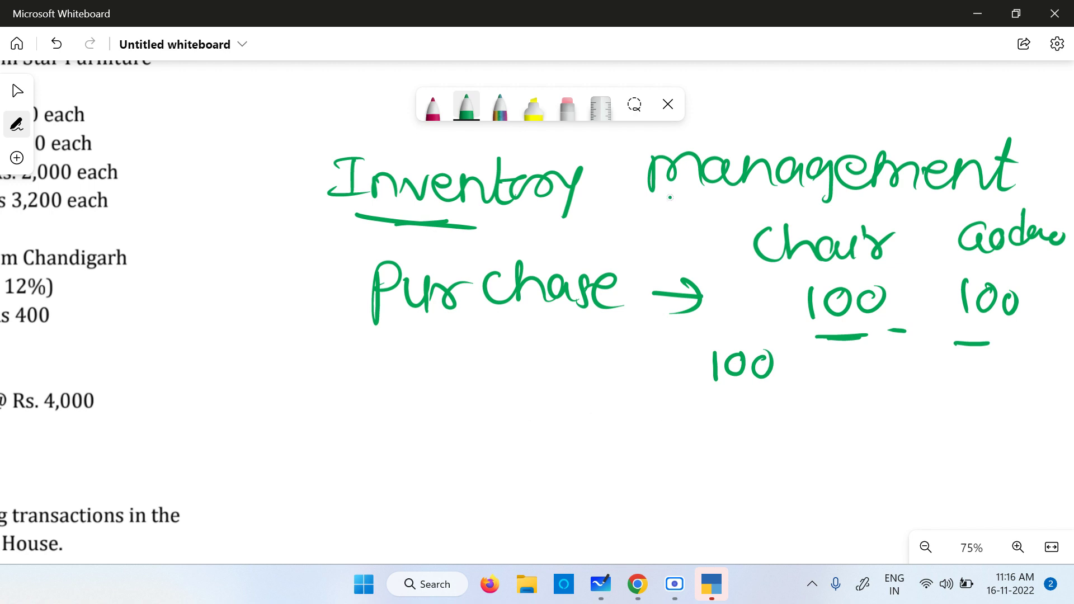
{"action": "left_click", "coordinate": [433, 106]}
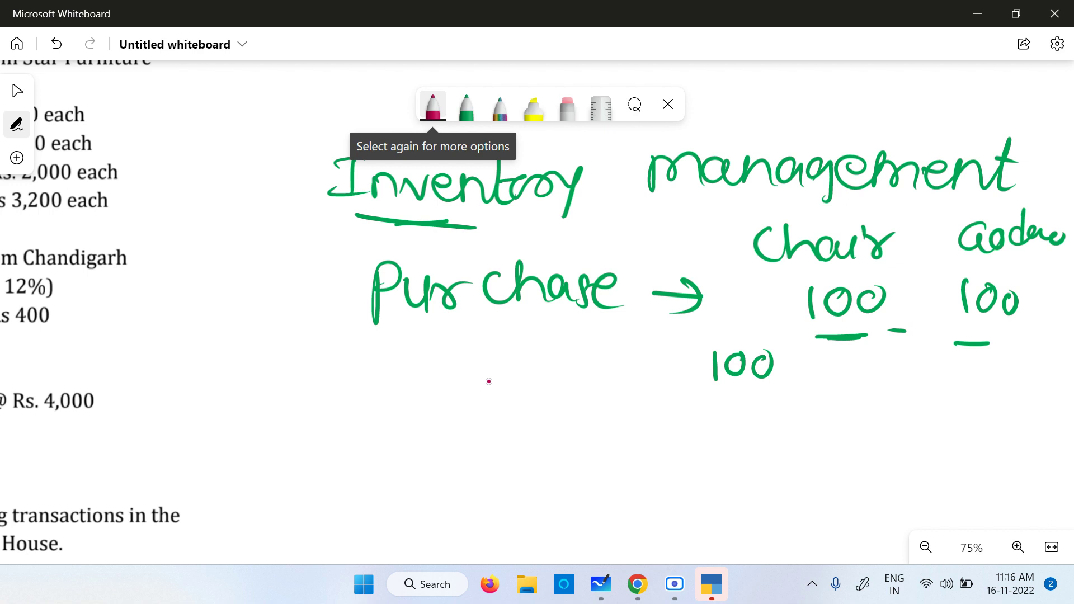
{"action": "mouse_move", "coordinate": [489, 381]}
{"action": "left_mouse_down"}
{"action": "mouse_move", "coordinate": [574, 391]}
{"action": "mouse_move", "coordinate": [616, 386]}
{"action": "mouse_move", "coordinate": [634, 365]}
{"action": "left_mouse_up"}
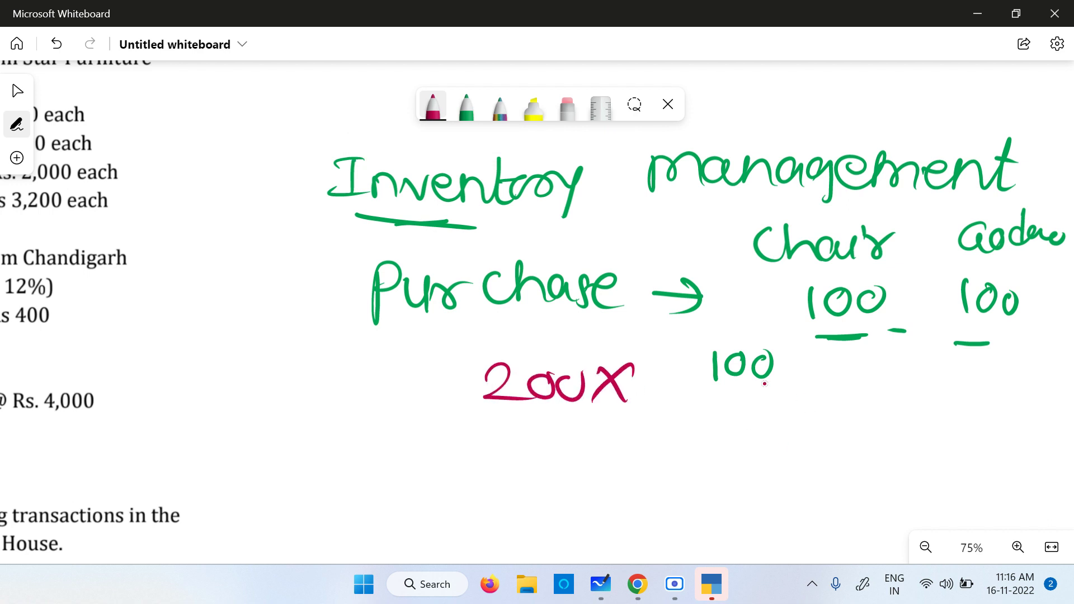
{"action": "mouse_move", "coordinate": [726, 307]}
{"action": "left_mouse_down"}
{"action": "mouse_move", "coordinate": [740, 327]}
{"action": "mouse_move", "coordinate": [798, 317]}
{"action": "mouse_move", "coordinate": [798, 336]}
{"action": "left_mouse_up"}
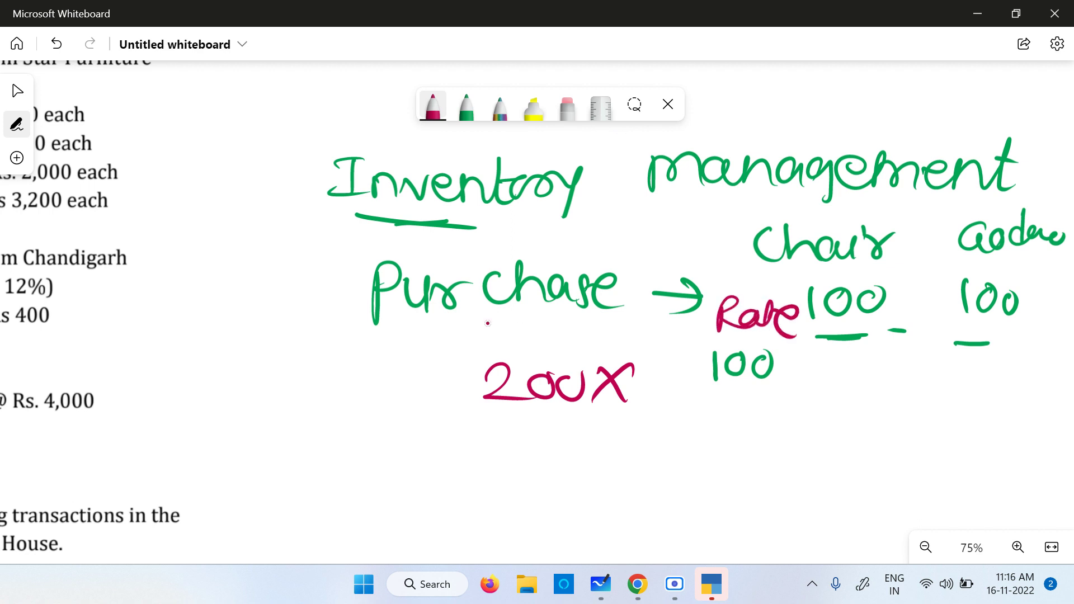
{"action": "mouse_move", "coordinate": [487, 336]}
{"action": "left_mouse_down"}
{"action": "mouse_move", "coordinate": [492, 320]}
{"action": "mouse_move", "coordinate": [514, 336]}
{"action": "mouse_move", "coordinate": [548, 335]}
{"action": "left_mouse_up"}
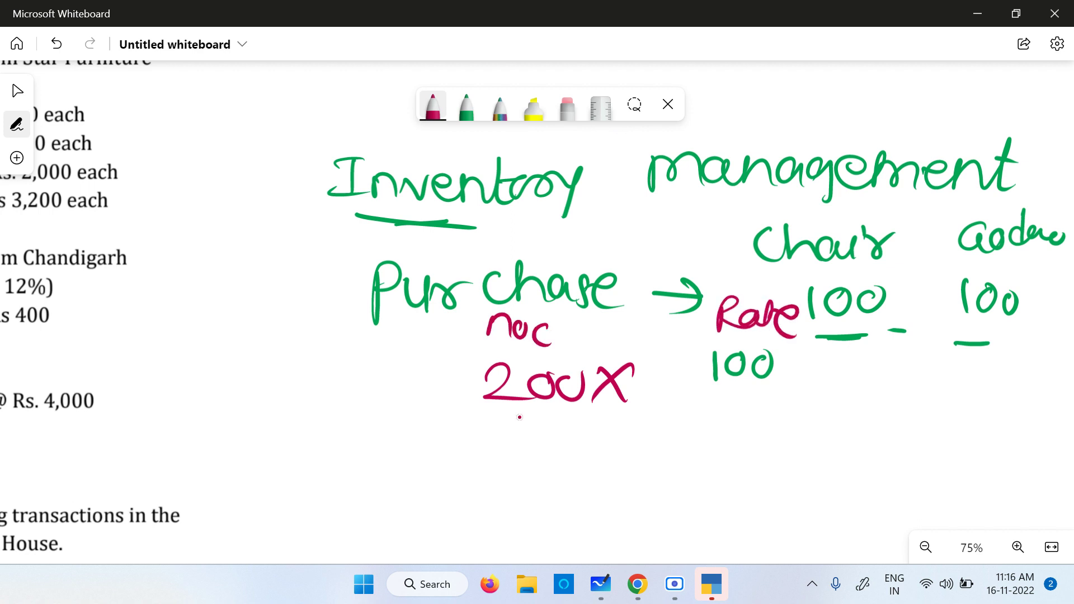
- Join 200 and 100 with a curve and write the underlined result 20000 with an arrow pointing at it
{"action": "left_click_drag", "start_coordinate": [541, 417], "coordinate": [720, 420]}
{"action": "mouse_move", "coordinate": [773, 451]}
{"action": "left_mouse_down"}
{"action": "mouse_move", "coordinate": [818, 475]}
{"action": "mouse_move", "coordinate": [829, 449]}
{"action": "mouse_move", "coordinate": [853, 465]}
{"action": "mouse_move", "coordinate": [878, 451]}
{"action": "left_mouse_up"}
{"action": "left_click_drag", "start_coordinate": [907, 448], "coordinate": [918, 454]}
{"action": "mouse_move", "coordinate": [949, 450]}
{"action": "left_mouse_down"}
{"action": "mouse_move", "coordinate": [940, 455]}
{"action": "mouse_move", "coordinate": [951, 448]}
{"action": "left_mouse_up"}
{"action": "left_click_drag", "start_coordinate": [807, 476], "coordinate": [952, 484]}
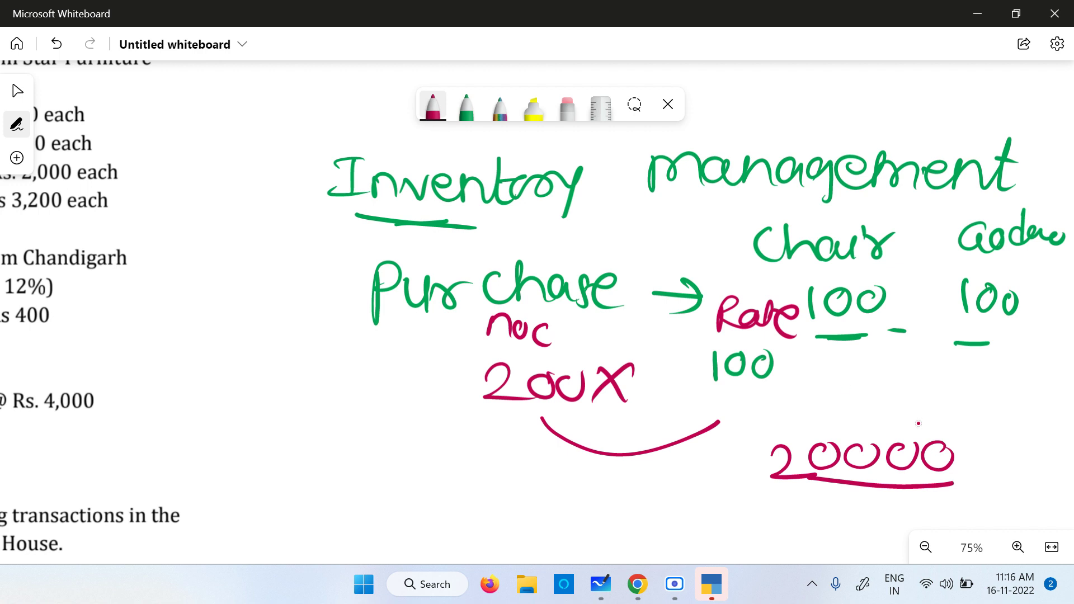
{"action": "mouse_move", "coordinate": [1011, 416]}
{"action": "left_mouse_down"}
{"action": "mouse_move", "coordinate": [986, 422]}
{"action": "mouse_move", "coordinate": [997, 434]}
{"action": "left_mouse_up"}
- Write Sales = with 200 labelled Rate below the purchase example, marking the purchase rate of 100 with a double underline
{"action": "scroll", "coordinate": [1034, 428], "scroll_direction": "down", "scroll_amount": 3}
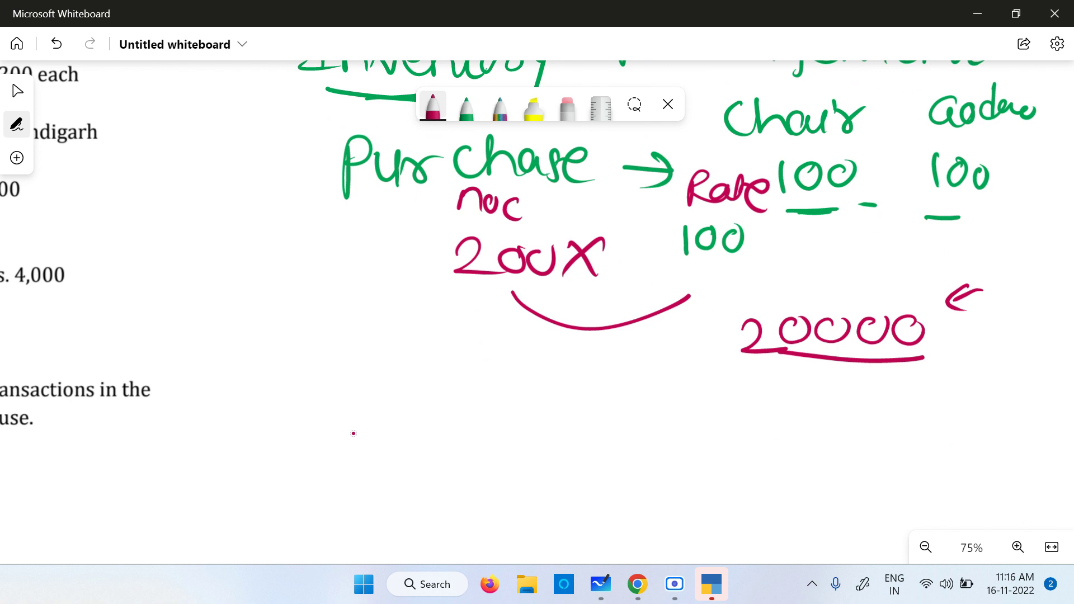
{"action": "mouse_move", "coordinate": [333, 433]}
{"action": "left_mouse_down"}
{"action": "mouse_move", "coordinate": [412, 467]}
{"action": "mouse_move", "coordinate": [472, 448]}
{"action": "mouse_move", "coordinate": [474, 464]}
{"action": "mouse_move", "coordinate": [491, 463]}
{"action": "left_mouse_up"}
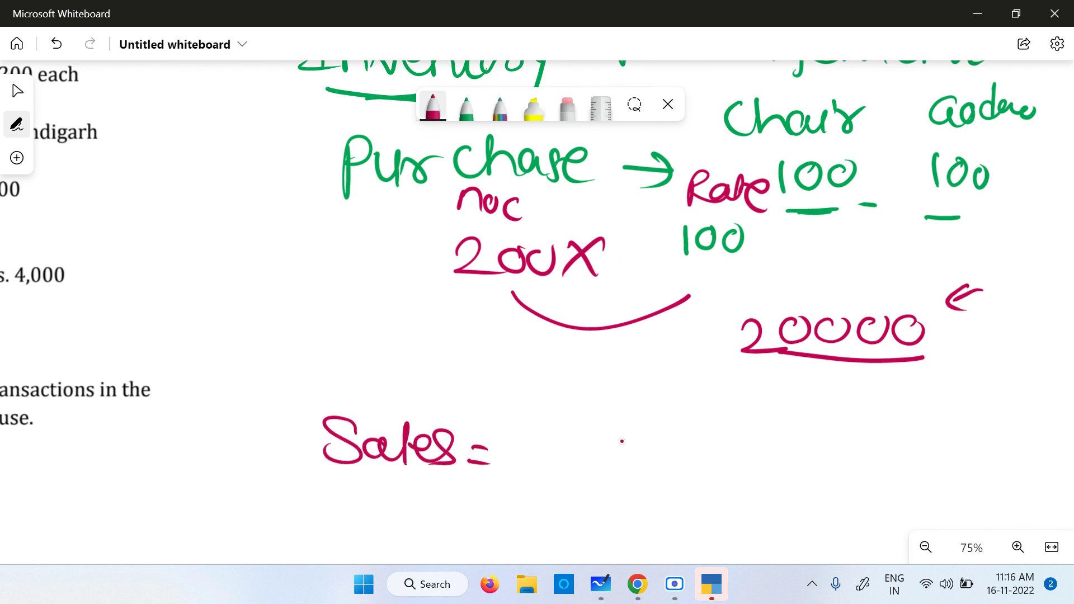
{"action": "left_click_drag", "start_coordinate": [699, 267], "coordinate": [731, 275]}
{"action": "mouse_move", "coordinate": [582, 433]}
{"action": "left_mouse_down"}
{"action": "mouse_move", "coordinate": [585, 455]}
{"action": "mouse_move", "coordinate": [632, 456]}
{"action": "mouse_move", "coordinate": [648, 432]}
{"action": "left_mouse_up"}
{"action": "left_click_drag", "start_coordinate": [674, 430], "coordinate": [670, 452]}
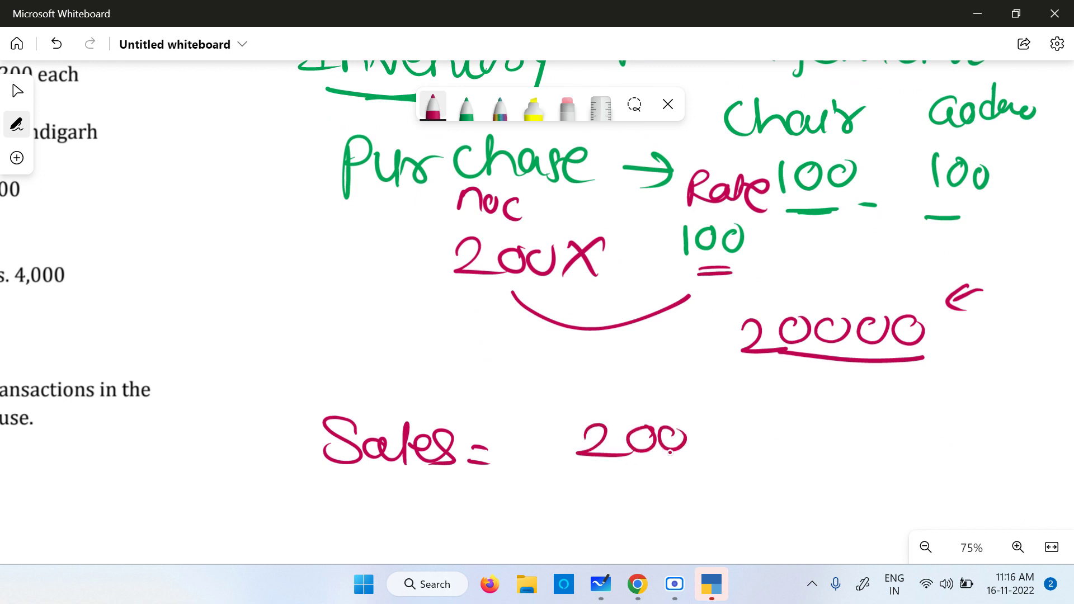
{"action": "mouse_move", "coordinate": [578, 367]}
{"action": "left_mouse_down"}
{"action": "mouse_move", "coordinate": [572, 402]}
{"action": "mouse_move", "coordinate": [597, 393]}
{"action": "left_mouse_up"}
{"action": "mouse_move", "coordinate": [613, 379]}
{"action": "left_mouse_down"}
{"action": "mouse_move", "coordinate": [643, 398]}
{"action": "mouse_move", "coordinate": [690, 401]}
{"action": "left_mouse_up"}
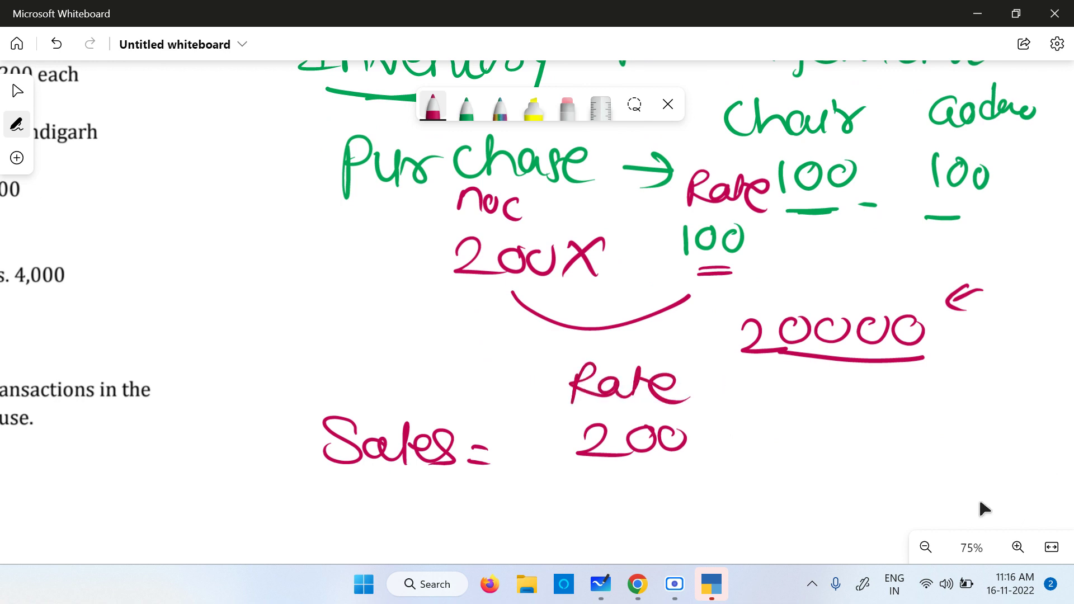
- Write 50 = beside the sales rate with the chair label Cha above the 50
{"action": "scroll", "coordinate": [985, 510], "scroll_direction": "down", "scroll_amount": 3}
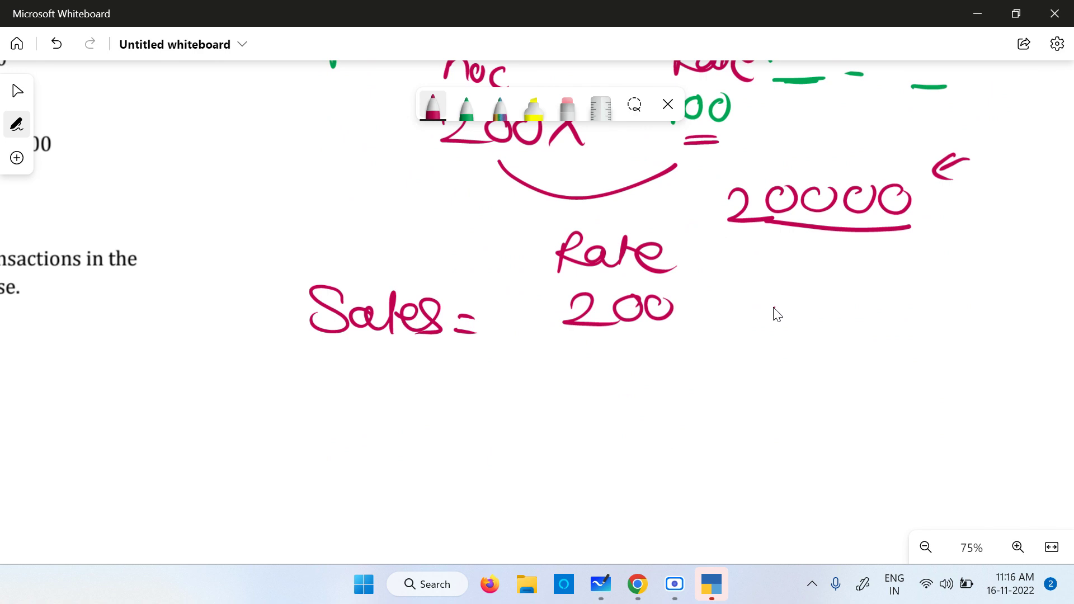
{"action": "left_click_drag", "start_coordinate": [801, 311], "coordinate": [806, 312]}
{"action": "mouse_move", "coordinate": [785, 253]}
{"action": "left_mouse_down"}
{"action": "mouse_move", "coordinate": [788, 273]}
{"action": "mouse_move", "coordinate": [829, 274]}
{"action": "mouse_move", "coordinate": [838, 286]}
{"action": "left_mouse_up"}
{"action": "left_click_drag", "start_coordinate": [854, 310], "coordinate": [877, 307]}
{"action": "left_click_drag", "start_coordinate": [851, 326], "coordinate": [877, 324]}
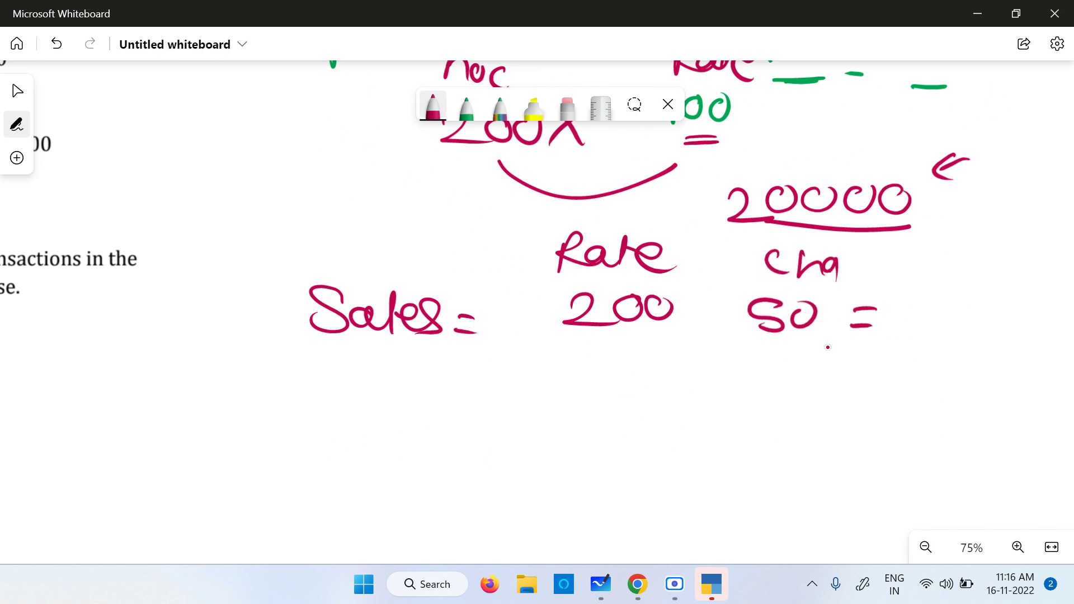
{"action": "left_click_drag", "start_coordinate": [776, 325], "coordinate": [756, 335]}
- Join the sales figures 200 and 50 with a curve and write the underlined result 10000
{"action": "left_click_drag", "start_coordinate": [986, 503], "coordinate": [883, 479]}
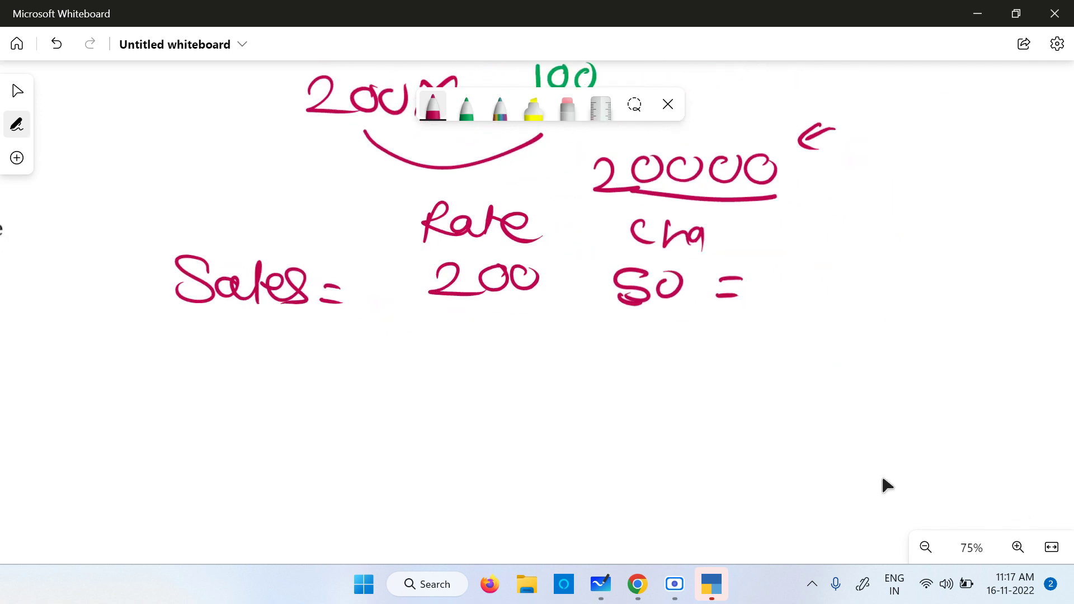
{"action": "mouse_move", "coordinate": [444, 311]}
{"action": "left_mouse_down"}
{"action": "mouse_move", "coordinate": [444, 322]}
{"action": "mouse_move", "coordinate": [579, 359]}
{"action": "mouse_move", "coordinate": [615, 331]}
{"action": "left_mouse_up"}
{"action": "left_click_drag", "start_coordinate": [803, 268], "coordinate": [804, 306]}
{"action": "mouse_move", "coordinate": [832, 286]}
{"action": "left_mouse_down"}
{"action": "mouse_move", "coordinate": [822, 297]}
{"action": "mouse_move", "coordinate": [833, 285]}
{"action": "left_mouse_up"}
{"action": "mouse_move", "coordinate": [868, 288]}
{"action": "left_mouse_down"}
{"action": "mouse_move", "coordinate": [856, 302]}
{"action": "mouse_move", "coordinate": [868, 286]}
{"action": "left_mouse_up"}
{"action": "mouse_move", "coordinate": [887, 292]}
{"action": "left_mouse_down"}
{"action": "mouse_move", "coordinate": [902, 304]}
{"action": "mouse_move", "coordinate": [918, 288]}
{"action": "mouse_move", "coordinate": [979, 288]}
{"action": "left_mouse_up"}
{"action": "left_click_drag", "start_coordinate": [810, 328], "coordinate": [969, 329]}
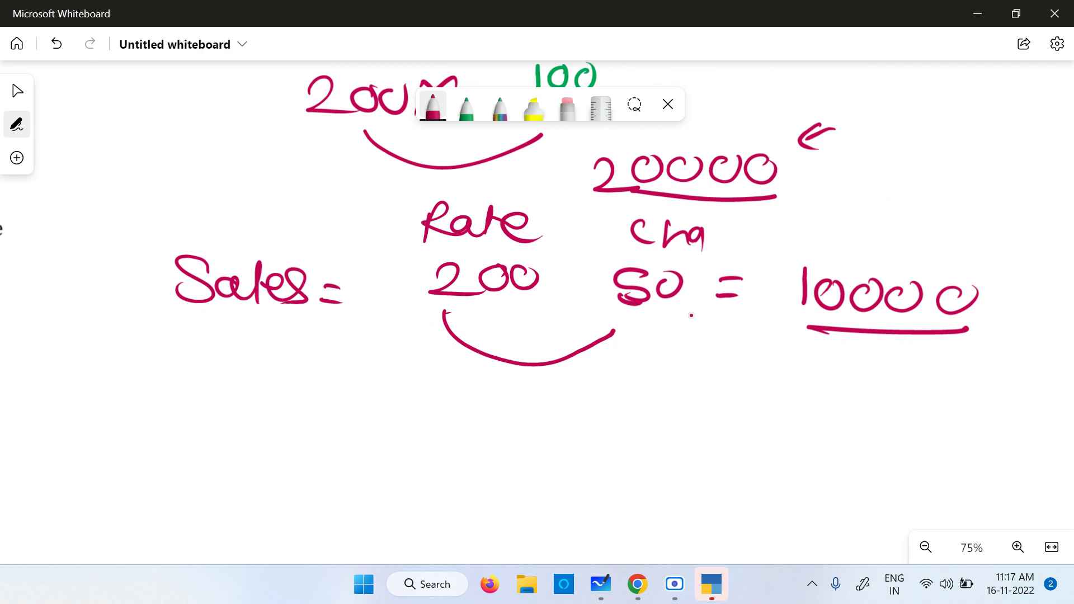
- Write the stock balance 200 - 50 = 150 below Sales with 150 double-underlined, and add an arrowhead to the sales curve
{"action": "left_click_drag", "start_coordinate": [198, 402], "coordinate": [231, 436]}
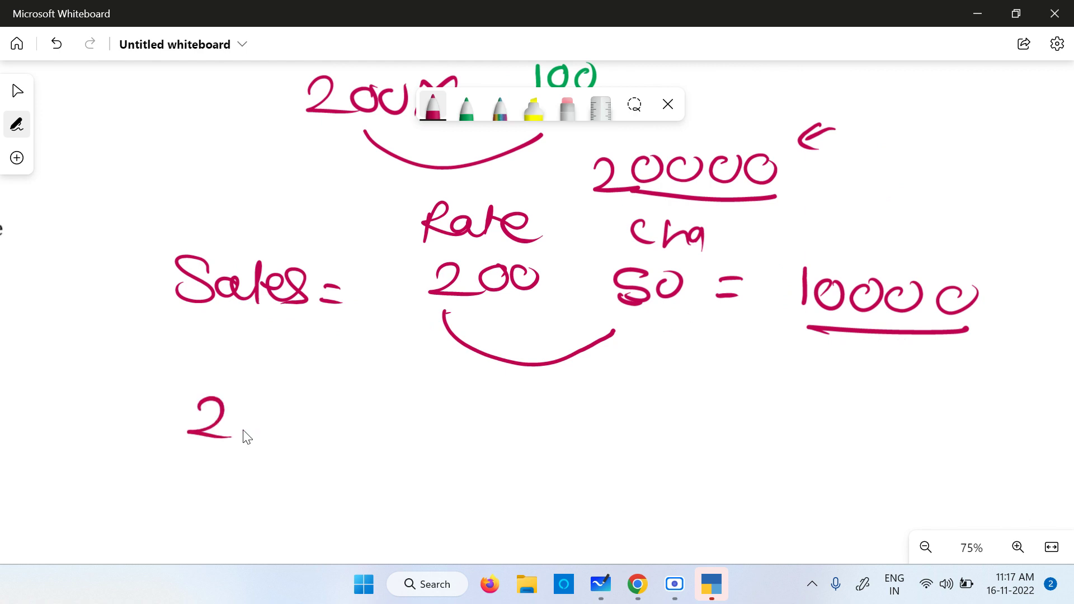
{"action": "left_click_drag", "start_coordinate": [262, 401], "coordinate": [369, 423]}
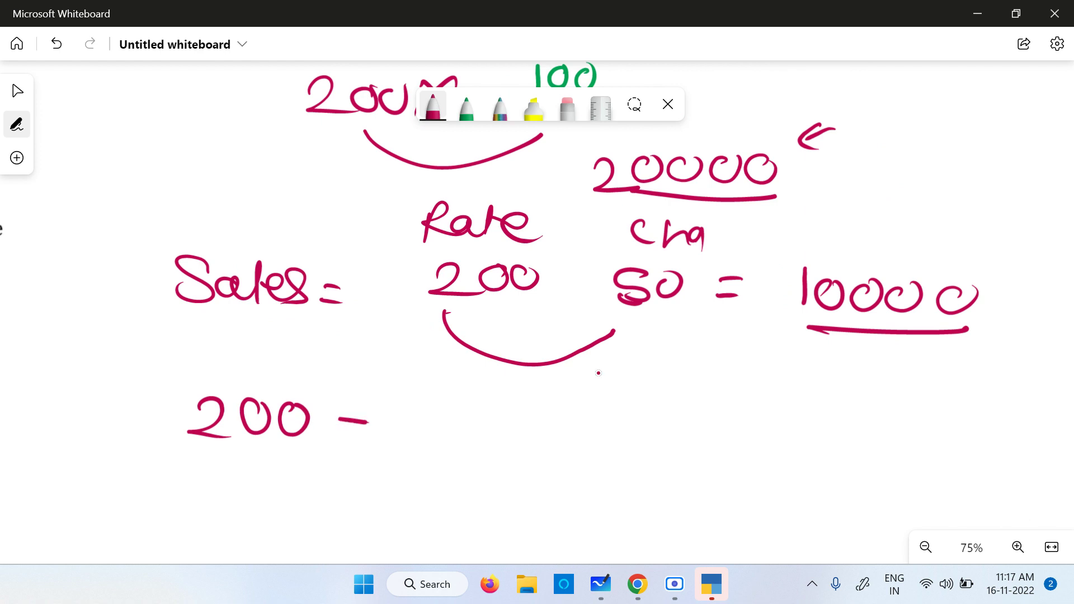
{"action": "mouse_move", "coordinate": [584, 385]}
{"action": "left_mouse_down"}
{"action": "mouse_move", "coordinate": [630, 350]}
{"action": "mouse_move", "coordinate": [633, 373]}
{"action": "left_mouse_up"}
{"action": "mouse_move", "coordinate": [424, 393]}
{"action": "left_mouse_down"}
{"action": "mouse_move", "coordinate": [397, 423]}
{"action": "mouse_move", "coordinate": [442, 393]}
{"action": "left_mouse_up"}
{"action": "mouse_move", "coordinate": [521, 415]}
{"action": "left_mouse_down"}
{"action": "mouse_move", "coordinate": [553, 415]}
{"action": "mouse_move", "coordinate": [559, 429]}
{"action": "left_mouse_up"}
{"action": "left_click_drag", "start_coordinate": [630, 404], "coordinate": [632, 445]}
{"action": "left_click_drag", "start_coordinate": [668, 409], "coordinate": [652, 442]}
{"action": "left_click_drag", "start_coordinate": [700, 413], "coordinate": [701, 439]}
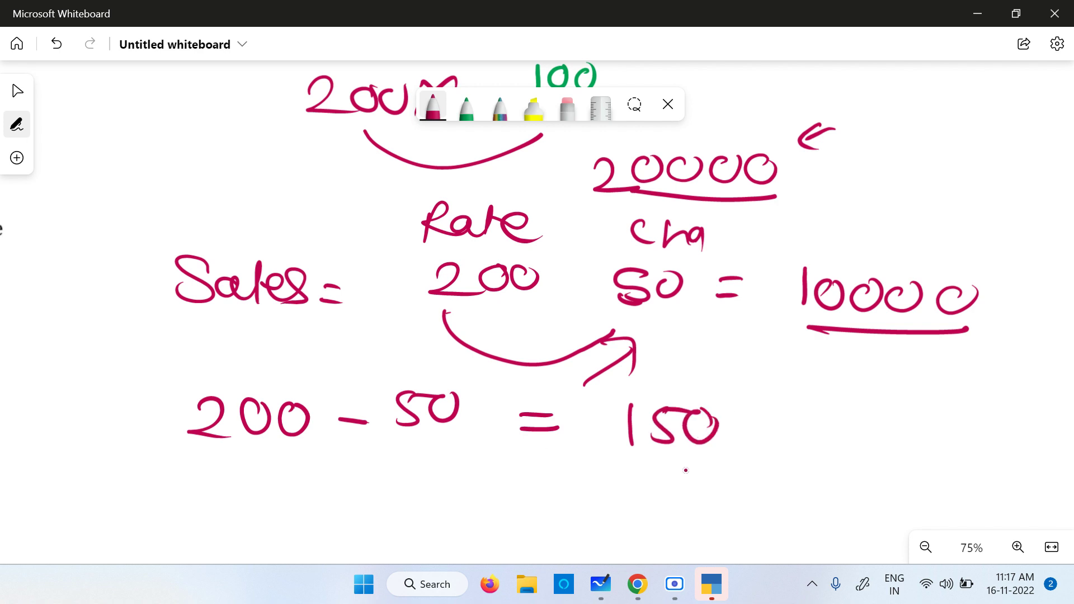
{"action": "mouse_move", "coordinate": [630, 463]}
{"action": "left_mouse_down"}
{"action": "mouse_move", "coordinate": [678, 462]}
{"action": "mouse_move", "coordinate": [679, 473]}
{"action": "left_mouse_up"}
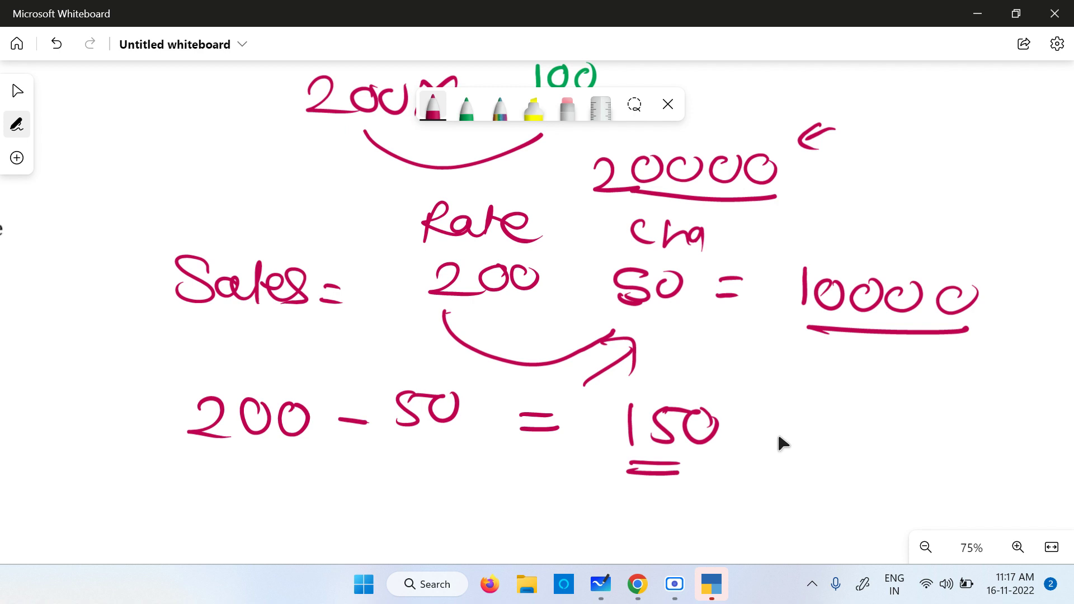
- Glance at the purchase book PDF, and write T shirt on an empty area of the whiteboard below the stock balance
{"action": "scroll", "coordinate": [890, 415], "scroll_direction": "up", "scroll_amount": 3}
{"action": "scroll", "coordinate": [889, 415], "scroll_direction": "down", "scroll_amount": 5}
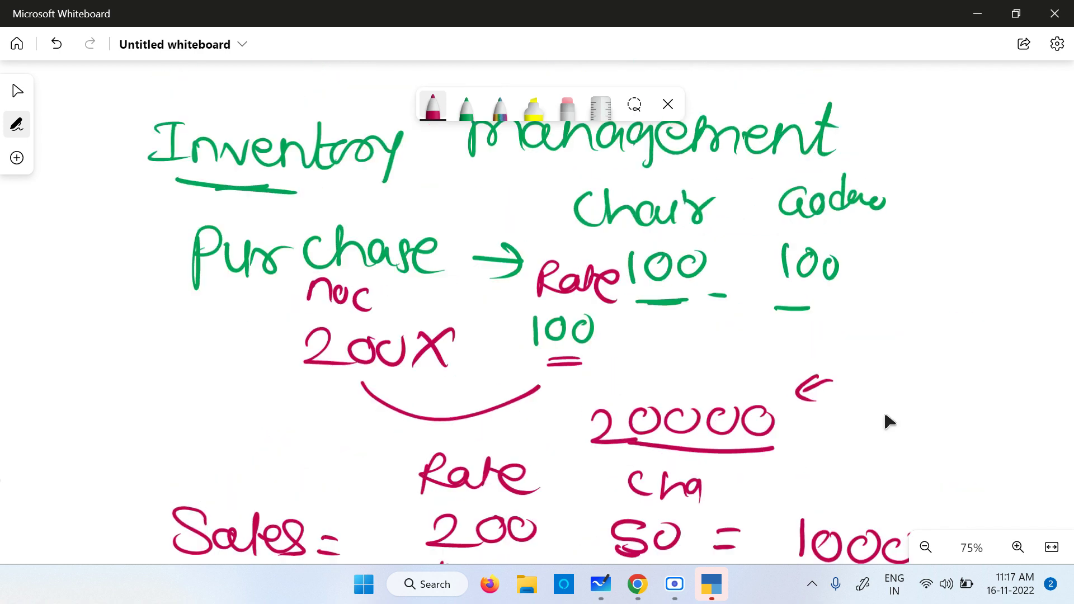
{"action": "scroll", "coordinate": [954, 367], "scroll_direction": "down", "scroll_amount": 3}
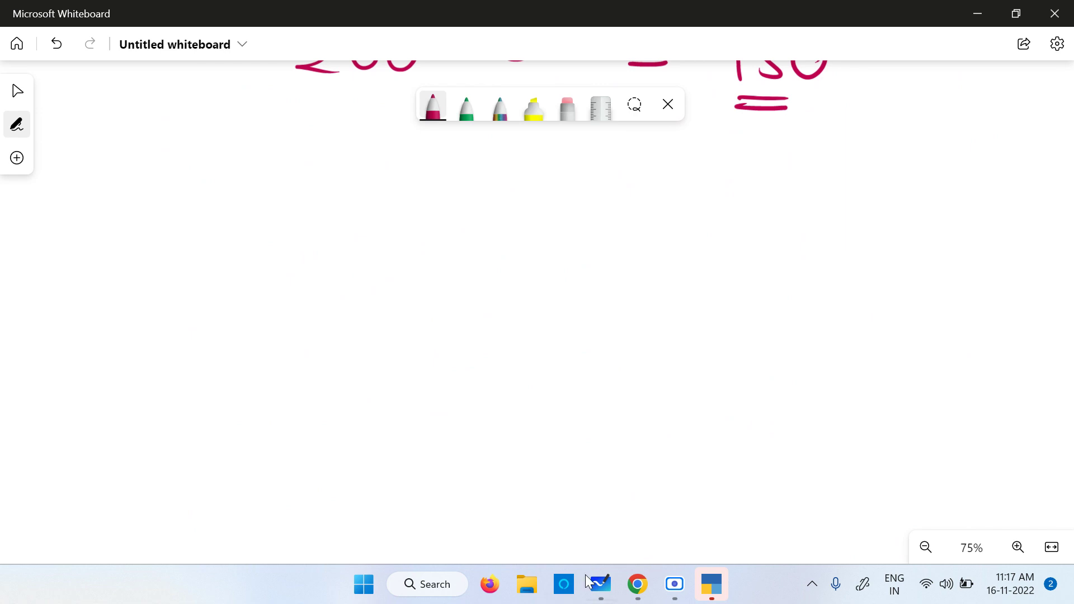
{"action": "mouse_move", "coordinate": [637, 584]}
{"action": "left_click", "coordinate": [485, 477]}
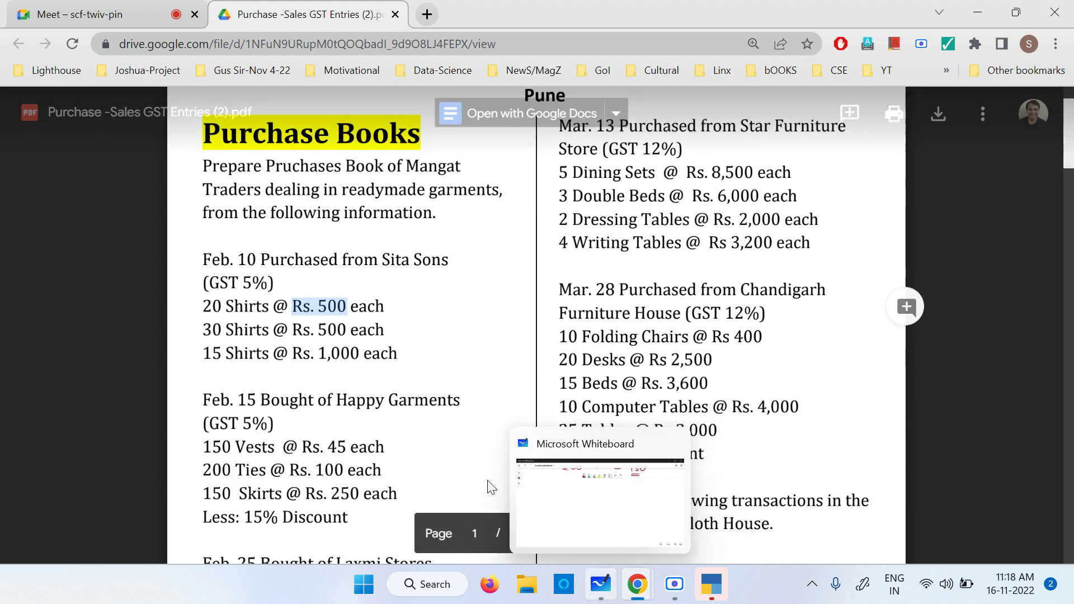
{"action": "left_click", "coordinate": [574, 528]}
{"action": "mouse_move", "coordinate": [227, 200]}
{"action": "left_mouse_down"}
{"action": "mouse_move", "coordinate": [278, 199]}
{"action": "mouse_move", "coordinate": [253, 239]}
{"action": "left_mouse_up"}
{"action": "mouse_move", "coordinate": [309, 212]}
{"action": "left_mouse_down"}
{"action": "mouse_move", "coordinate": [303, 228]}
{"action": "mouse_move", "coordinate": [337, 238]}
{"action": "mouse_move", "coordinate": [367, 216]}
{"action": "mouse_move", "coordinate": [385, 244]}
{"action": "left_mouse_up"}
{"action": "left_click_drag", "start_coordinate": [406, 198], "coordinate": [407, 242]}
{"action": "left_click_drag", "start_coordinate": [386, 220], "coordinate": [424, 218]}
- Write Casual shirt below T shirt
{"action": "left_click_drag", "start_coordinate": [266, 287], "coordinate": [262, 335]}
{"action": "mouse_move", "coordinate": [292, 306]}
{"action": "left_mouse_down"}
{"action": "mouse_move", "coordinate": [297, 337]}
{"action": "mouse_move", "coordinate": [381, 330]}
{"action": "left_mouse_up"}
{"action": "left_click_drag", "start_coordinate": [396, 290], "coordinate": [397, 331]}
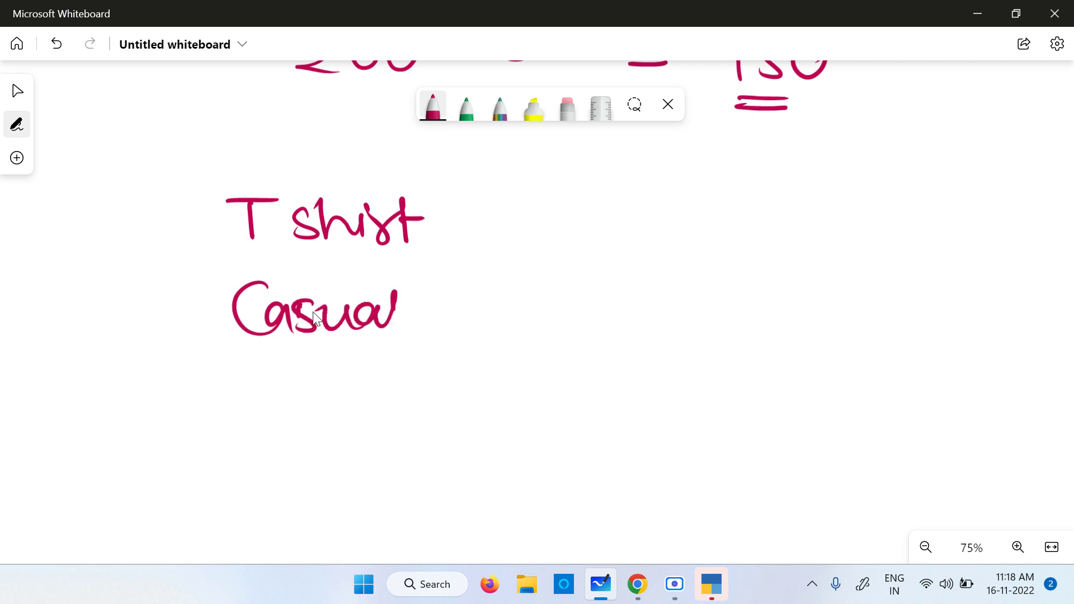
{"action": "mouse_move", "coordinate": [495, 302]}
{"action": "left_mouse_down"}
{"action": "mouse_move", "coordinate": [465, 325]}
{"action": "mouse_move", "coordinate": [538, 326]}
{"action": "left_mouse_up"}
{"action": "left_click_drag", "start_coordinate": [544, 295], "coordinate": [562, 330]}
{"action": "mouse_move", "coordinate": [597, 278]}
{"action": "left_mouse_down"}
{"action": "mouse_move", "coordinate": [588, 326]}
{"action": "mouse_move", "coordinate": [614, 301]}
{"action": "left_mouse_up"}
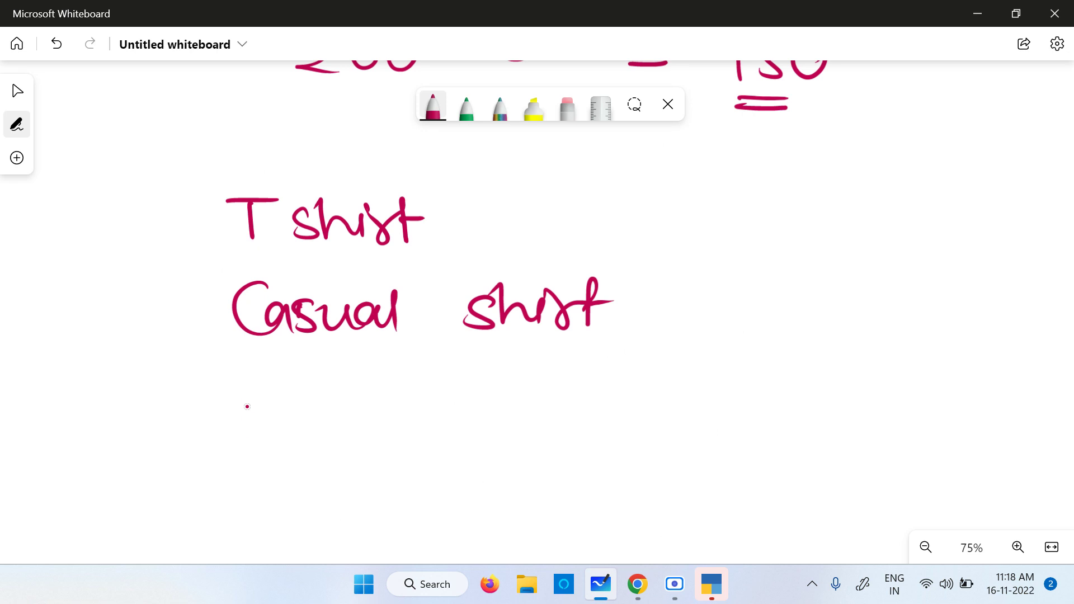
- Write formal shirt below Casual shirt
{"action": "mouse_move", "coordinate": [309, 408]}
{"action": "left_mouse_down"}
{"action": "mouse_move", "coordinate": [299, 430]}
{"action": "mouse_move", "coordinate": [341, 408]}
{"action": "mouse_move", "coordinate": [392, 411]}
{"action": "mouse_move", "coordinate": [399, 432]}
{"action": "left_mouse_up"}
{"action": "left_click_drag", "start_coordinate": [411, 399], "coordinate": [417, 434]}
{"action": "mouse_move", "coordinate": [521, 409]}
{"action": "left_mouse_down"}
{"action": "mouse_move", "coordinate": [490, 441]}
{"action": "mouse_move", "coordinate": [561, 440]}
{"action": "left_mouse_up"}
{"action": "mouse_move", "coordinate": [564, 419]}
{"action": "left_mouse_down"}
{"action": "mouse_move", "coordinate": [593, 400]}
{"action": "mouse_move", "coordinate": [612, 442]}
{"action": "left_mouse_up"}
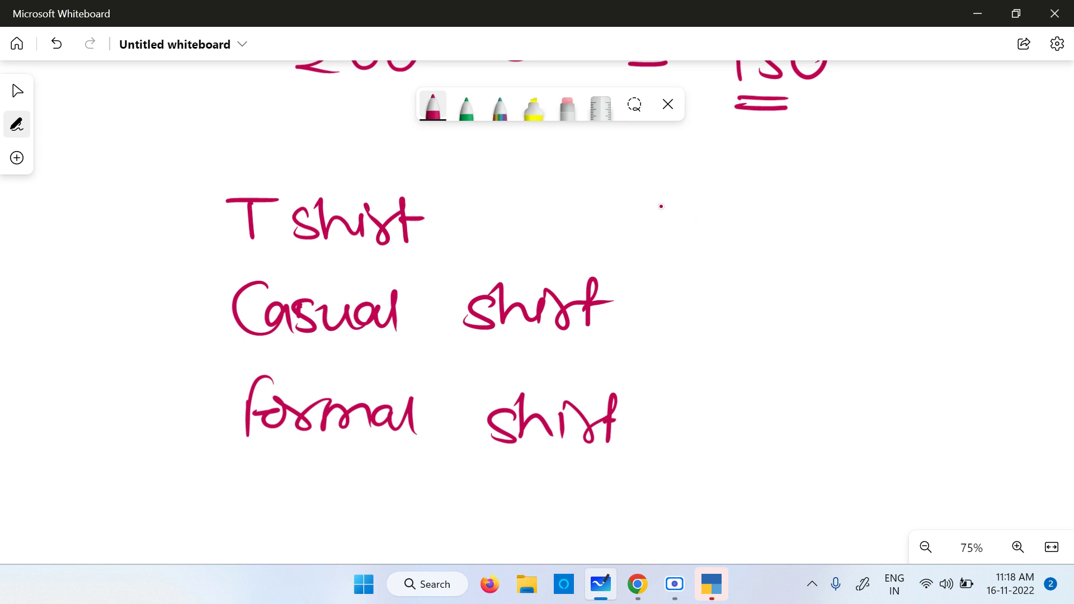
- Bracket the three shirt types with a curly brace and write the group name Shirts beside it
{"action": "mouse_move", "coordinate": [666, 193]}
{"action": "left_mouse_down"}
{"action": "mouse_move", "coordinate": [684, 188]}
{"action": "mouse_move", "coordinate": [683, 305]}
{"action": "mouse_move", "coordinate": [648, 429]}
{"action": "left_mouse_up"}
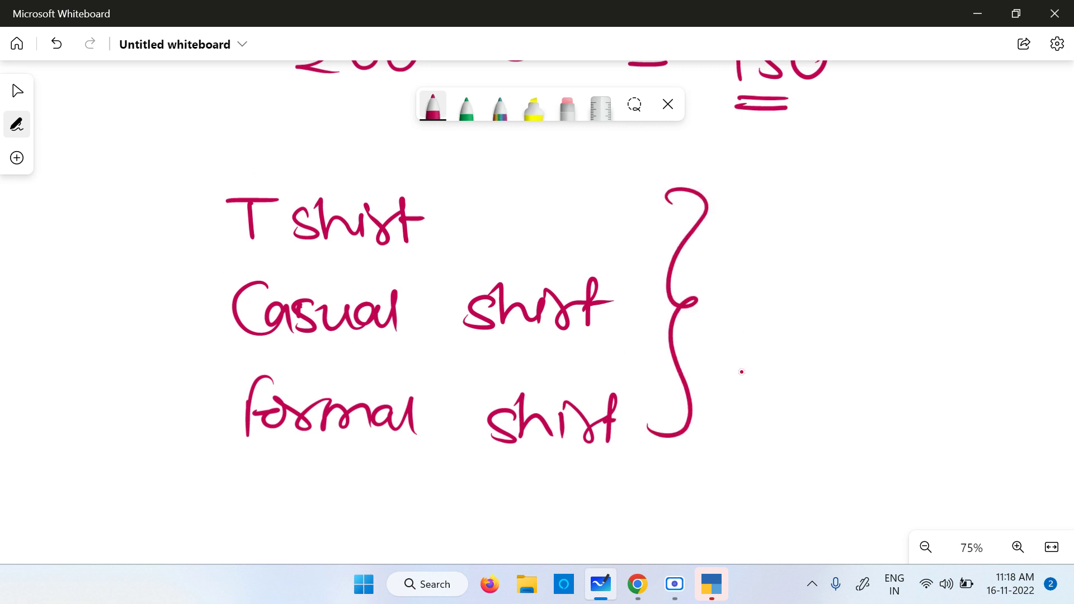
{"action": "left_click_drag", "start_coordinate": [817, 275], "coordinate": [791, 316]}
{"action": "mouse_move", "coordinate": [826, 263]}
{"action": "left_mouse_down"}
{"action": "mouse_move", "coordinate": [827, 313]}
{"action": "mouse_move", "coordinate": [857, 314]}
{"action": "left_mouse_up"}
{"action": "mouse_move", "coordinate": [860, 263]}
{"action": "left_mouse_down"}
{"action": "mouse_move", "coordinate": [870, 313]}
{"action": "mouse_move", "coordinate": [909, 262]}
{"action": "mouse_move", "coordinate": [898, 309]}
{"action": "left_mouse_up"}
{"action": "mouse_move", "coordinate": [902, 290]}
{"action": "left_mouse_down"}
{"action": "mouse_move", "coordinate": [945, 273]}
{"action": "mouse_move", "coordinate": [917, 315]}
{"action": "left_mouse_up"}
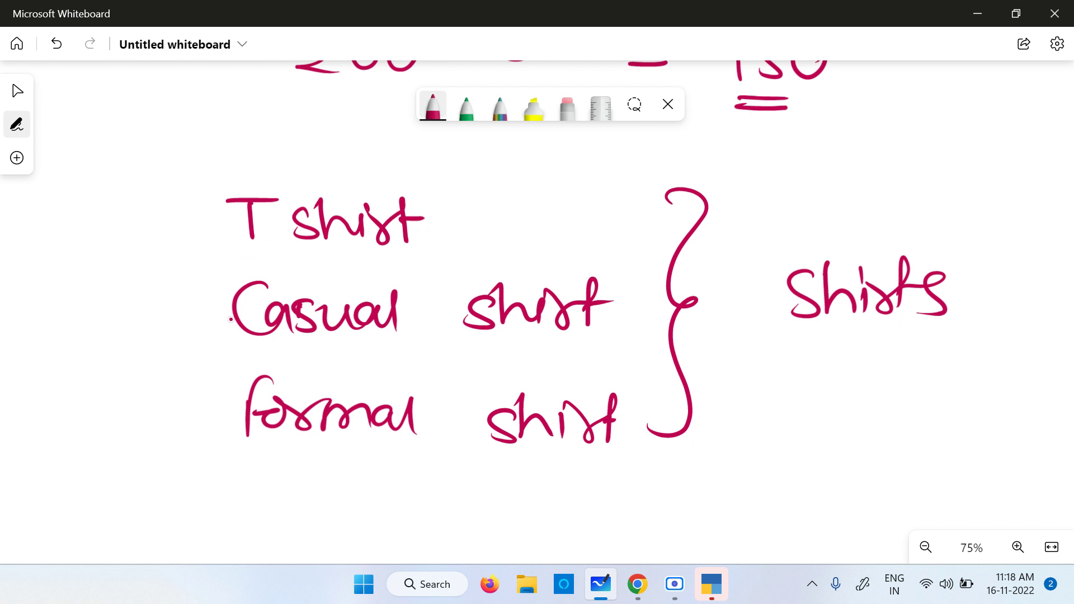
- Write the brand Pepe jean in green beside T shirt
{"action": "left_click", "coordinate": [466, 106]}
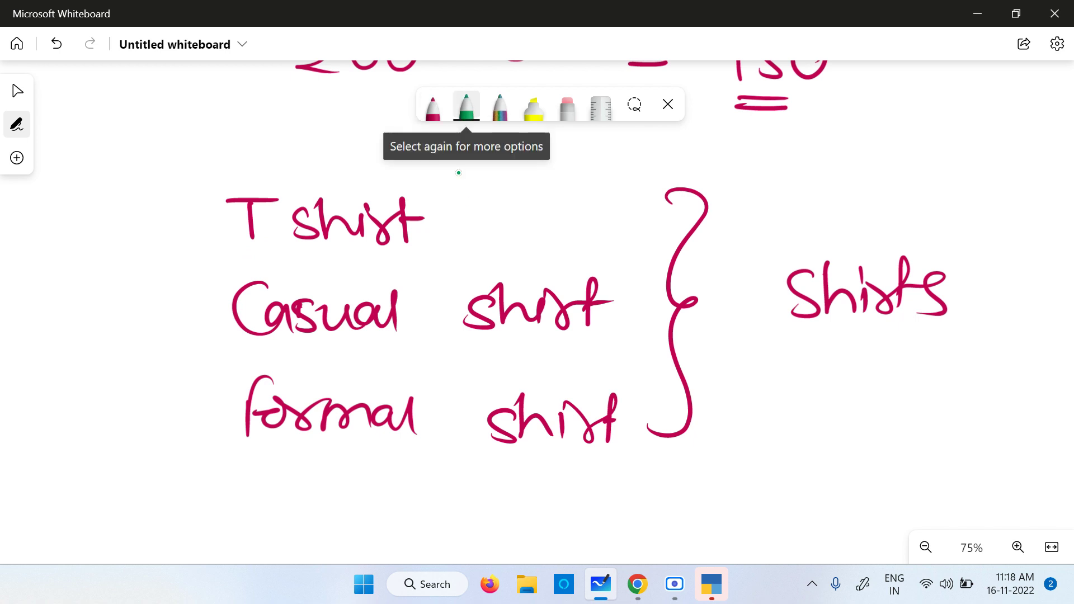
{"action": "left_click", "coordinate": [675, 584]}
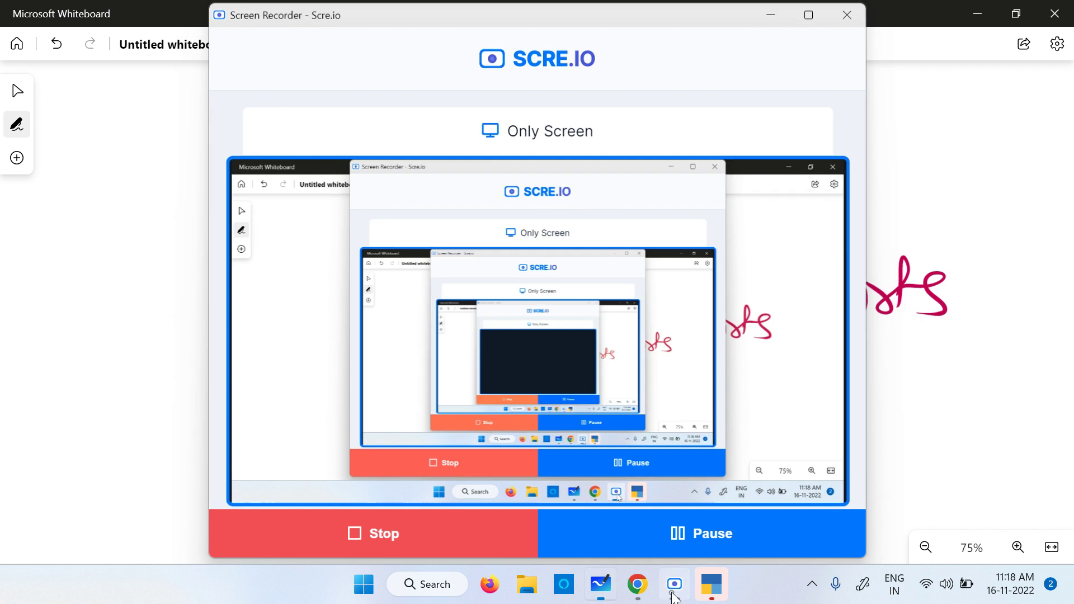
{"action": "left_click", "coordinate": [674, 584]}
{"action": "mouse_move", "coordinate": [57, 202]}
{"action": "left_mouse_down"}
{"action": "mouse_move", "coordinate": [61, 239]}
{"action": "mouse_move", "coordinate": [84, 210]}
{"action": "mouse_move", "coordinate": [143, 192]}
{"action": "left_mouse_up"}
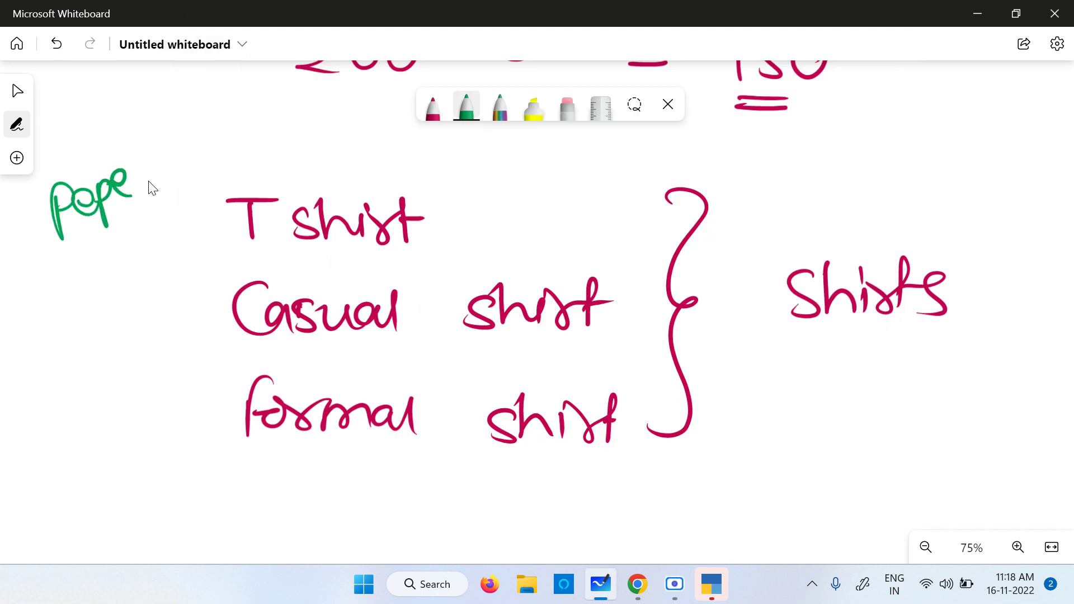
{"action": "left_click", "coordinate": [163, 163]}
{"action": "mouse_move", "coordinate": [212, 144]}
{"action": "left_mouse_down"}
{"action": "mouse_move", "coordinate": [219, 158]}
{"action": "mouse_move", "coordinate": [239, 149]}
{"action": "left_mouse_up"}
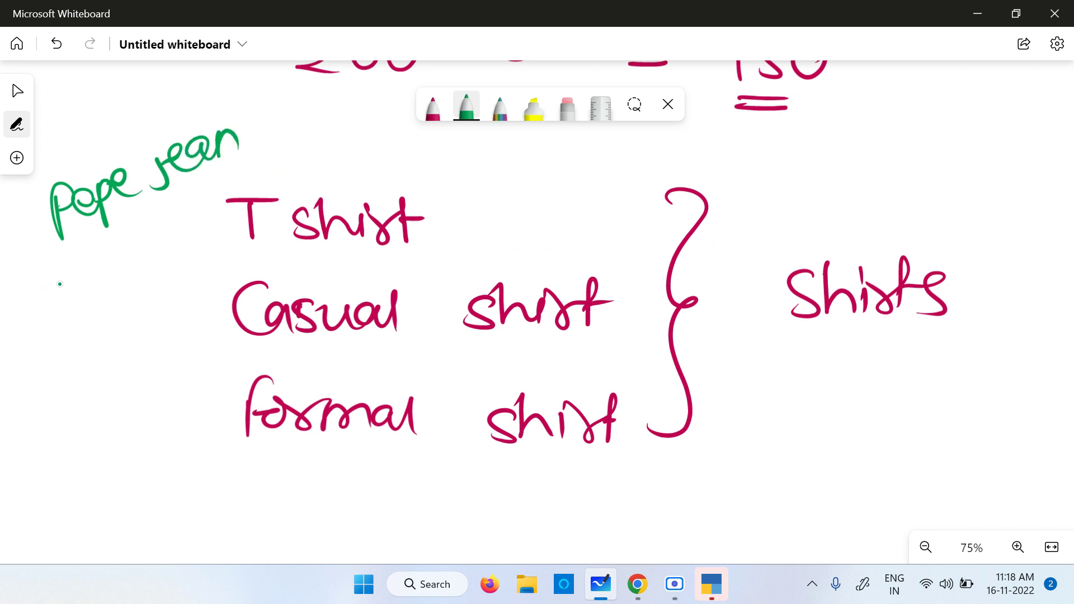
- Write the brand Jack & Jill in green below Pepe jean
{"action": "mouse_move", "coordinate": [60, 262]}
{"action": "left_mouse_down"}
{"action": "mouse_move", "coordinate": [43, 295]}
{"action": "mouse_move", "coordinate": [84, 283]}
{"action": "left_mouse_up"}
{"action": "mouse_move", "coordinate": [88, 249]}
{"action": "left_mouse_down"}
{"action": "mouse_move", "coordinate": [91, 285]}
{"action": "mouse_move", "coordinate": [143, 247]}
{"action": "left_mouse_up"}
{"action": "left_click_drag", "start_coordinate": [121, 233], "coordinate": [115, 263]}
{"action": "left_click", "coordinate": [161, 234]}
{"action": "mouse_move", "coordinate": [159, 223]}
{"action": "left_mouse_down"}
{"action": "mouse_move", "coordinate": [163, 242]}
{"action": "mouse_move", "coordinate": [152, 245]}
{"action": "left_mouse_up"}
{"action": "left_click_drag", "start_coordinate": [172, 224], "coordinate": [181, 237]}
{"action": "left_click_drag", "start_coordinate": [193, 202], "coordinate": [192, 224]}
{"action": "left_click_drag", "start_coordinate": [206, 198], "coordinate": [206, 223]}
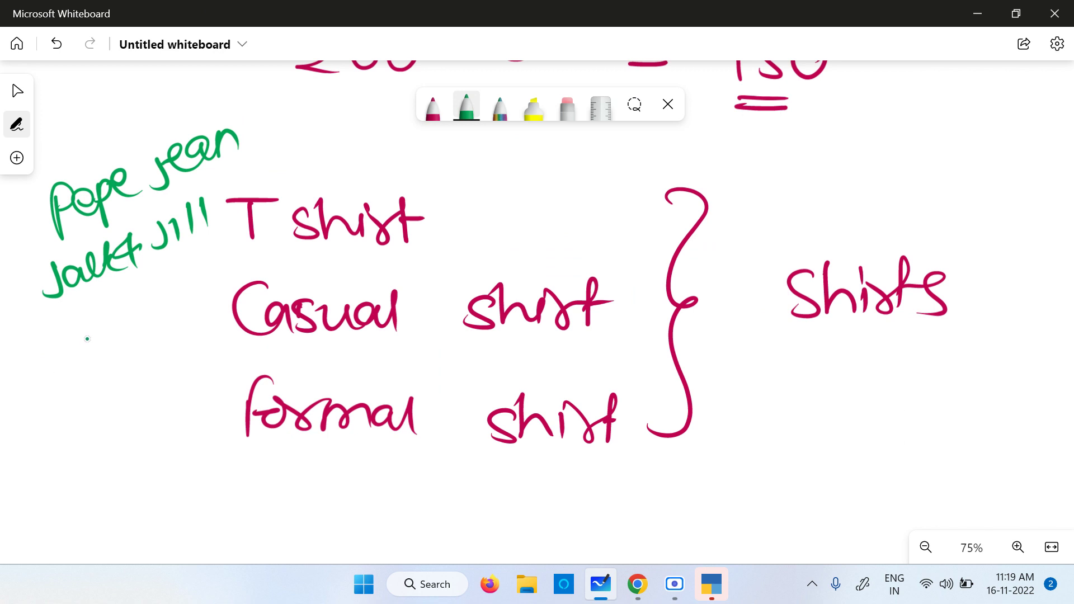
- Add the brands Nyke and Cotton King in green below Jack & Jill
{"action": "mouse_move", "coordinate": [45, 361]}
{"action": "left_mouse_down"}
{"action": "mouse_move", "coordinate": [78, 320]}
{"action": "mouse_move", "coordinate": [130, 343]}
{"action": "left_mouse_up"}
{"action": "left_click_drag", "start_coordinate": [150, 305], "coordinate": [138, 321]}
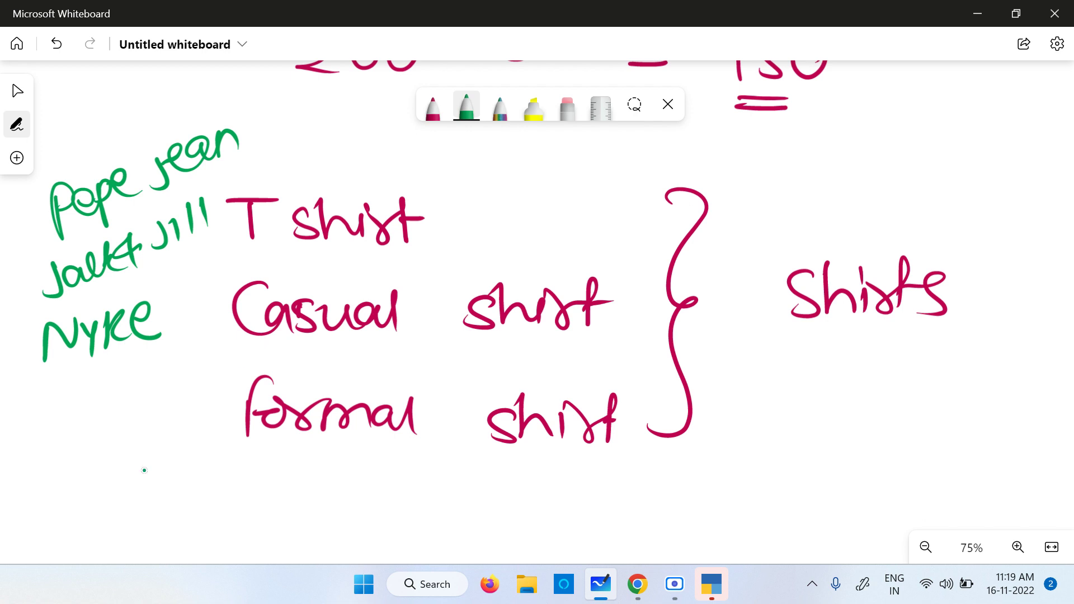
{"action": "mouse_move", "coordinate": [52, 437]}
{"action": "left_mouse_down"}
{"action": "mouse_move", "coordinate": [40, 454]}
{"action": "mouse_move", "coordinate": [56, 472]}
{"action": "left_mouse_up"}
{"action": "left_click_drag", "start_coordinate": [70, 445], "coordinate": [72, 466]}
{"action": "mouse_move", "coordinate": [81, 415]}
{"action": "left_mouse_down"}
{"action": "mouse_move", "coordinate": [79, 466]}
{"action": "mouse_move", "coordinate": [93, 465]}
{"action": "left_mouse_up"}
{"action": "mouse_move", "coordinate": [102, 439]}
{"action": "left_mouse_down"}
{"action": "mouse_move", "coordinate": [120, 420]}
{"action": "mouse_move", "coordinate": [152, 442]}
{"action": "mouse_move", "coordinate": [104, 488]}
{"action": "left_mouse_up"}
- Write the brand Raymond below formal shirt
{"action": "mouse_move", "coordinate": [120, 458]}
{"action": "left_mouse_down"}
{"action": "mouse_move", "coordinate": [127, 486]}
{"action": "mouse_move", "coordinate": [184, 478]}
{"action": "mouse_move", "coordinate": [241, 511]}
{"action": "mouse_move", "coordinate": [229, 540]}
{"action": "left_mouse_up"}
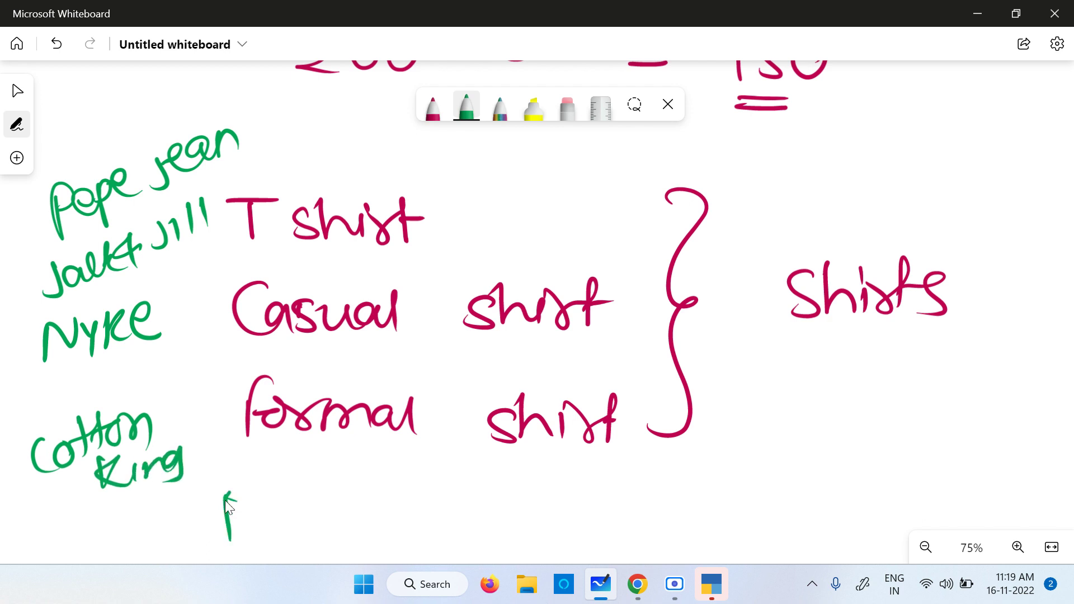
{"action": "mouse_move", "coordinate": [231, 497]}
{"action": "left_mouse_down"}
{"action": "mouse_move", "coordinate": [277, 526]}
{"action": "mouse_move", "coordinate": [305, 498]}
{"action": "mouse_move", "coordinate": [330, 523]}
{"action": "mouse_move", "coordinate": [416, 481]}
{"action": "mouse_move", "coordinate": [416, 521]}
{"action": "left_mouse_up"}
{"action": "left_click", "coordinate": [436, 508]}
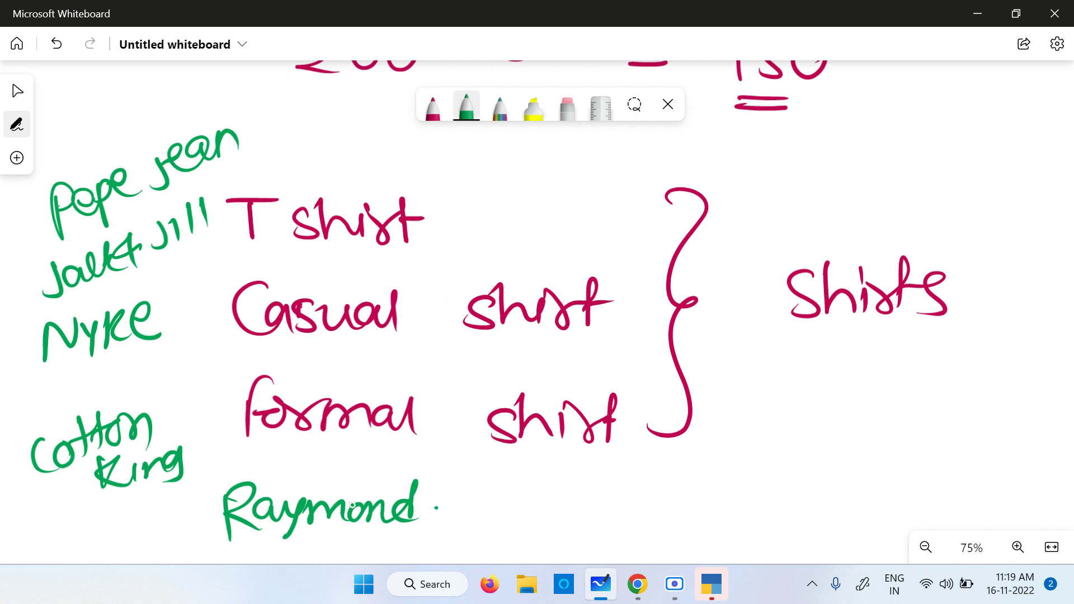
- Write a circled 30 above Shirts and link it to Pepe jean with a curved line
{"action": "left_click_drag", "start_coordinate": [255, 146], "coordinate": [279, 144]}
{"action": "left_click_drag", "start_coordinate": [776, 144], "coordinate": [779, 174]}
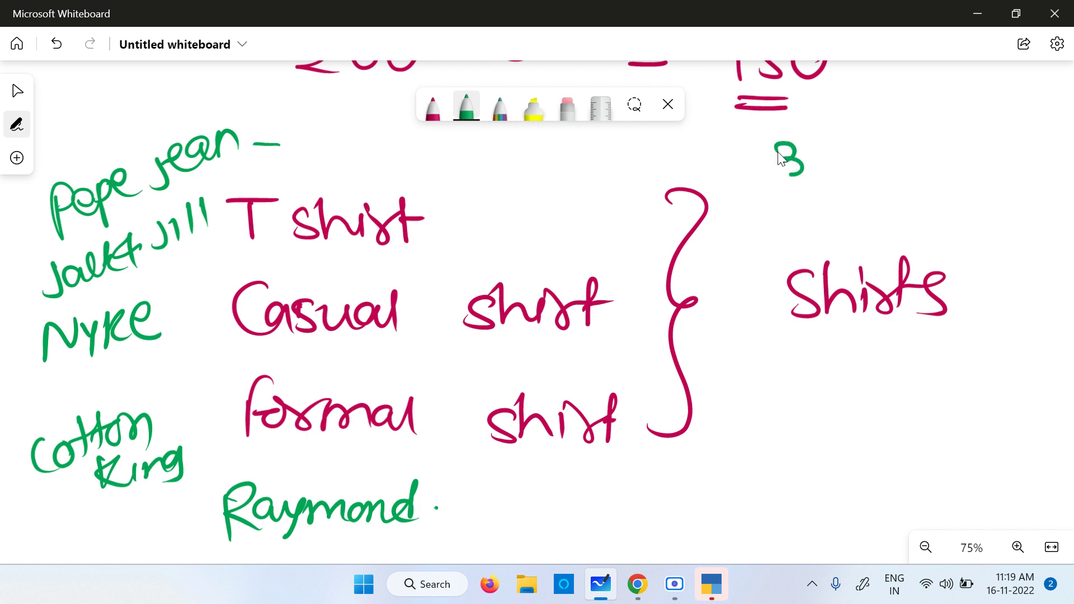
{"action": "mouse_move", "coordinate": [822, 147]}
{"action": "left_mouse_down"}
{"action": "mouse_move", "coordinate": [814, 174]}
{"action": "mouse_move", "coordinate": [822, 147]}
{"action": "left_mouse_up"}
{"action": "mouse_move", "coordinate": [842, 150]}
{"action": "left_mouse_down"}
{"action": "mouse_move", "coordinate": [811, 197]}
{"action": "mouse_move", "coordinate": [844, 143]}
{"action": "left_mouse_up"}
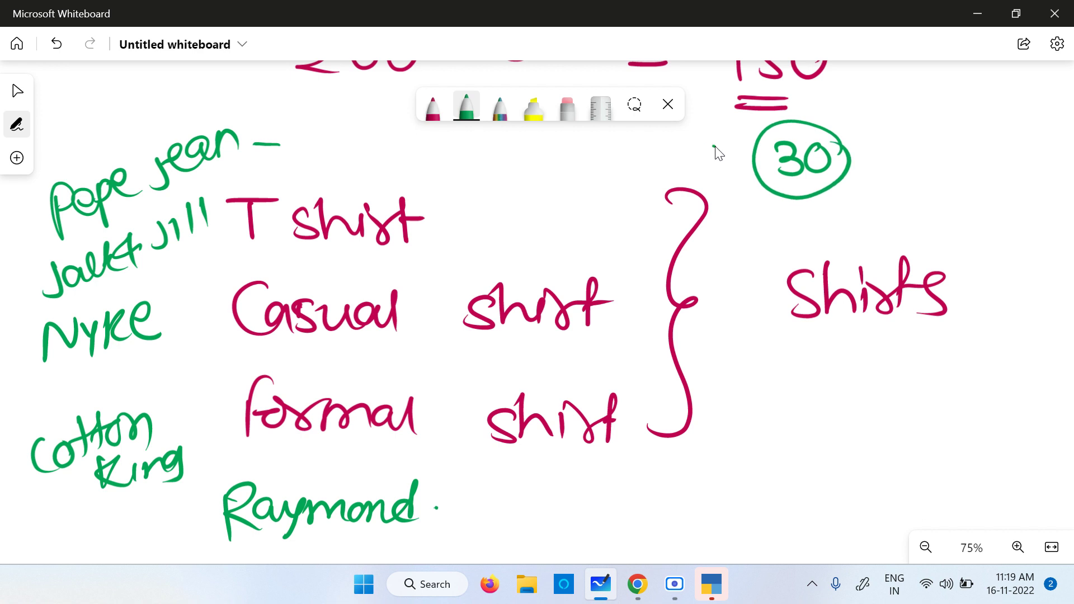
{"action": "mouse_move", "coordinate": [715, 147]}
{"action": "left_mouse_down"}
{"action": "mouse_move", "coordinate": [293, 64]}
{"action": "mouse_move", "coordinate": [267, 109]}
{"action": "left_mouse_up"}
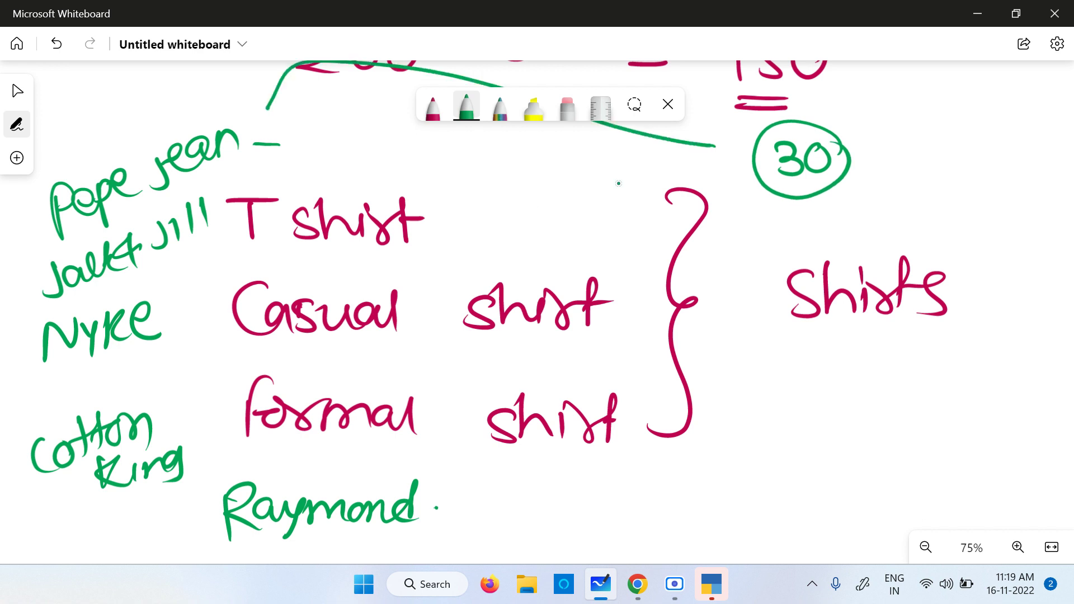
- Enclose the T shirt row and the Pepe jean brand with green outlines and put a filled mark beside T shirt
{"action": "left_click_drag", "start_coordinate": [247, 186], "coordinate": [690, 214]}
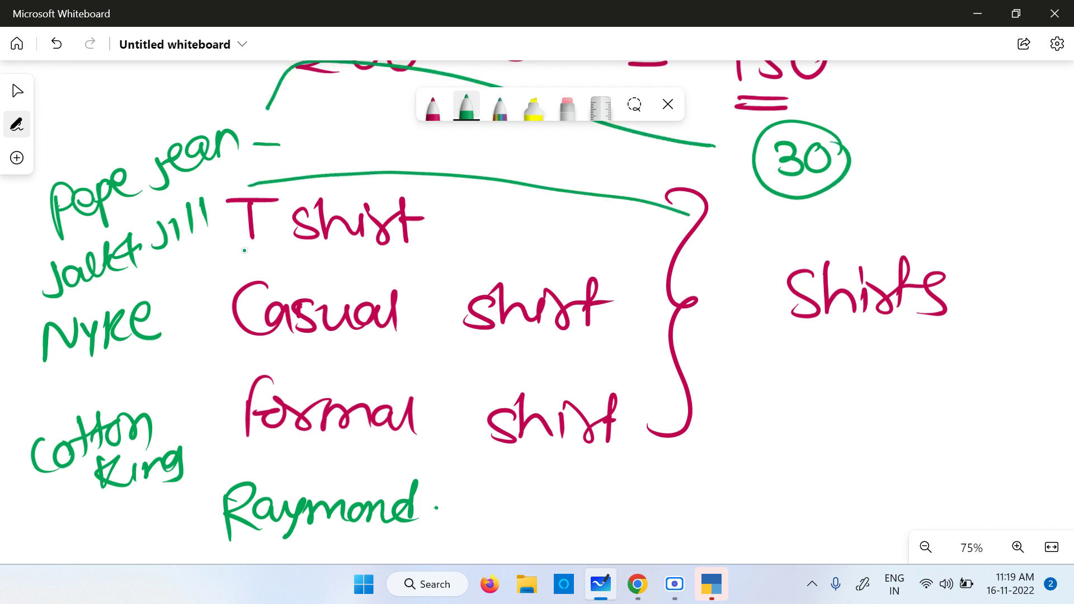
{"action": "mouse_move", "coordinate": [222, 274]}
{"action": "left_mouse_down"}
{"action": "mouse_move", "coordinate": [283, 283]}
{"action": "mouse_move", "coordinate": [699, 238]}
{"action": "left_mouse_up"}
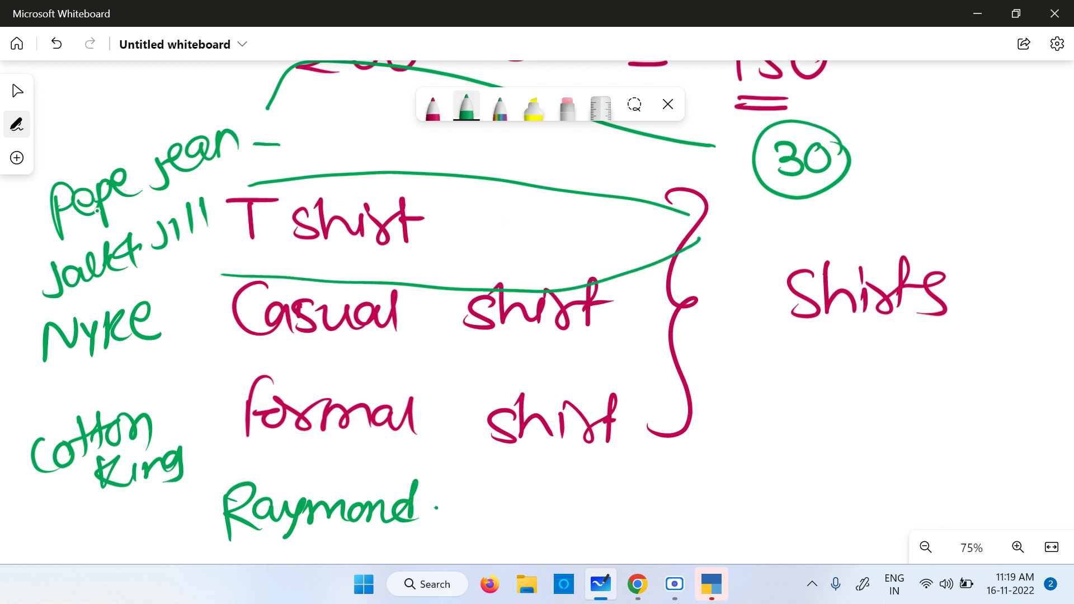
{"action": "mouse_move", "coordinate": [88, 227]}
{"action": "left_mouse_down"}
{"action": "mouse_move", "coordinate": [116, 228]}
{"action": "mouse_move", "coordinate": [278, 169]}
{"action": "mouse_move", "coordinate": [96, 132]}
{"action": "mouse_move", "coordinate": [88, 152]}
{"action": "left_mouse_up"}
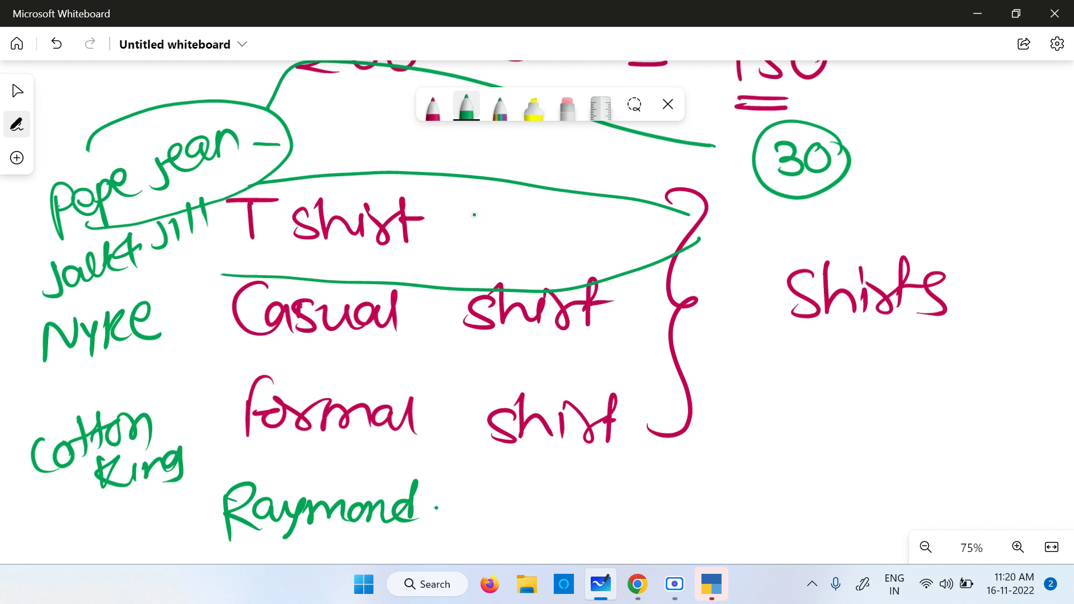
{"action": "left_click_drag", "start_coordinate": [468, 206], "coordinate": [480, 218]}
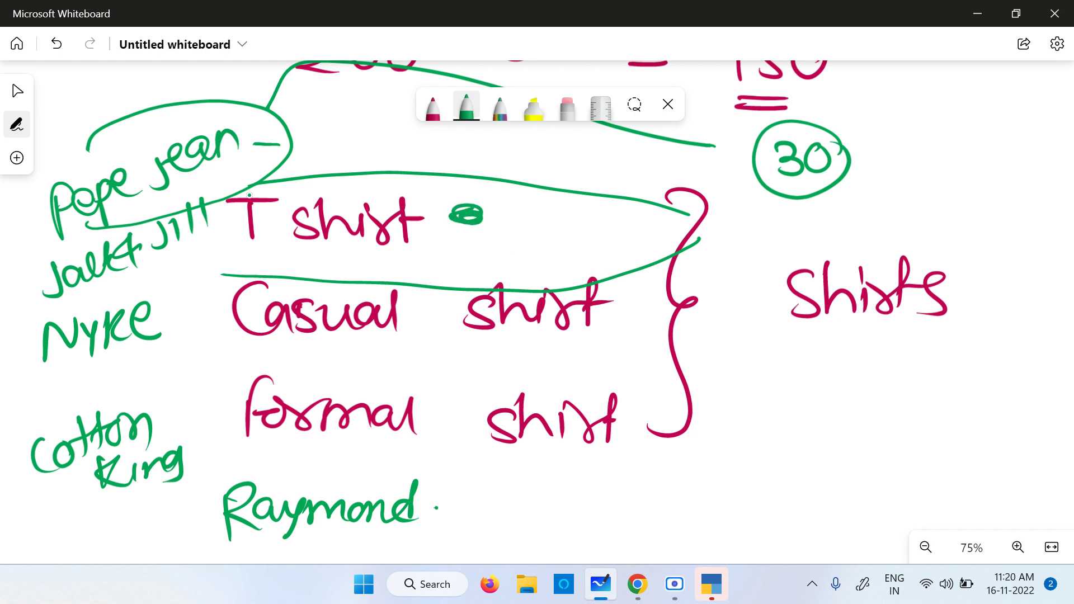
- Underline Pepe and enclose the brand list in a loop, with an arrow leading from it towards Shirts
{"action": "left_click_drag", "start_coordinate": [114, 201], "coordinate": [153, 198]}
{"action": "mouse_move", "coordinate": [210, 106]}
{"action": "left_mouse_down"}
{"action": "mouse_move", "coordinate": [96, 111]}
{"action": "mouse_move", "coordinate": [168, 488]}
{"action": "mouse_move", "coordinate": [207, 372]}
{"action": "left_mouse_up"}
{"action": "mouse_move", "coordinate": [247, 432]}
{"action": "left_mouse_down"}
{"action": "mouse_move", "coordinate": [792, 549]}
{"action": "mouse_move", "coordinate": [908, 445]}
{"action": "left_mouse_up"}
{"action": "mouse_move", "coordinate": [850, 456]}
{"action": "left_mouse_down"}
{"action": "mouse_move", "coordinate": [872, 428]}
{"action": "mouse_move", "coordinate": [912, 450]}
{"action": "left_mouse_up"}
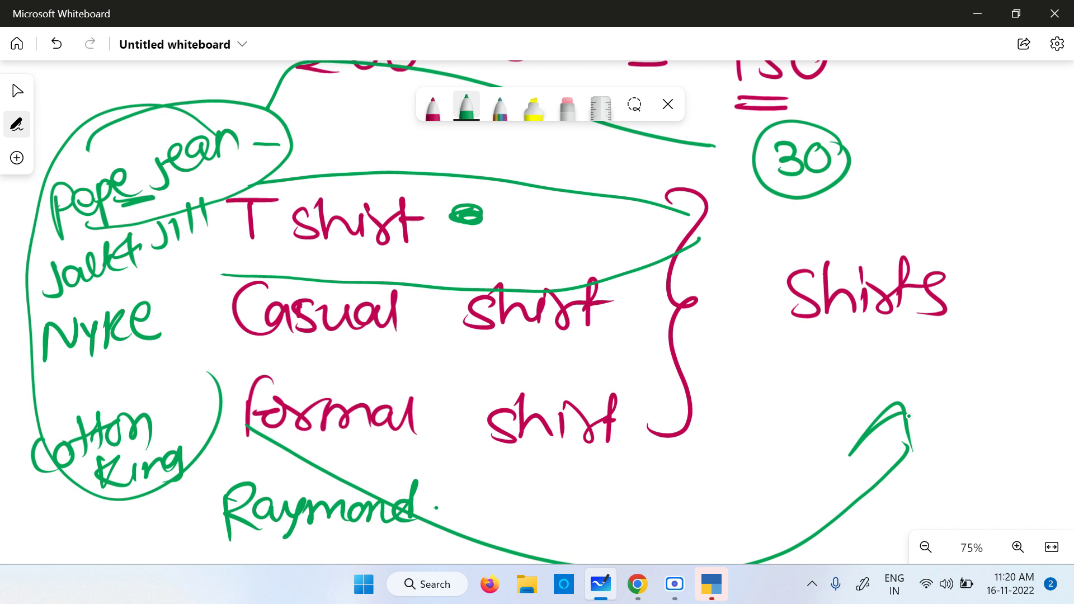
- Write the heading Shirt in the blank area beside Shirts and draw a branching line beneath it
{"action": "scroll", "coordinate": [924, 414], "scroll_direction": "down", "scroll_amount": 1}
{"action": "left_click_drag", "start_coordinate": [1014, 404], "coordinate": [206, 394]}
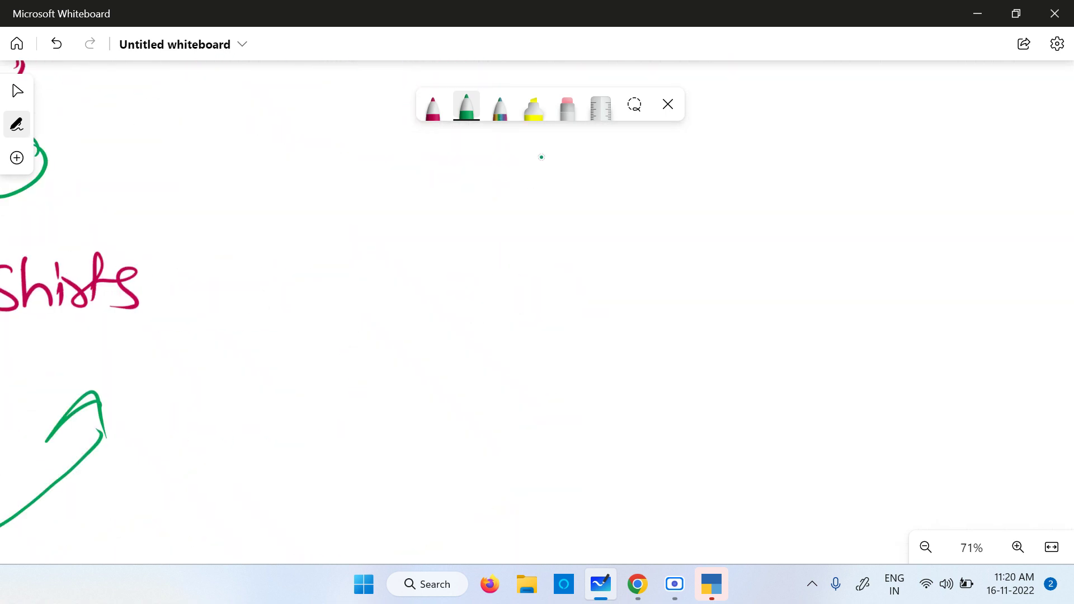
{"action": "mouse_move", "coordinate": [542, 157]}
{"action": "left_mouse_down"}
{"action": "mouse_move", "coordinate": [531, 186]}
{"action": "mouse_move", "coordinate": [588, 186]}
{"action": "mouse_move", "coordinate": [629, 168]}
{"action": "left_mouse_up"}
{"action": "mouse_move", "coordinate": [640, 144]}
{"action": "left_mouse_down"}
{"action": "mouse_move", "coordinate": [642, 185]}
{"action": "mouse_move", "coordinate": [652, 168]}
{"action": "left_mouse_up"}
{"action": "left_click_drag", "start_coordinate": [590, 203], "coordinate": [589, 243]}
{"action": "mouse_move", "coordinate": [431, 227]}
{"action": "left_mouse_down"}
{"action": "mouse_move", "coordinate": [721, 257]}
{"action": "mouse_move", "coordinate": [892, 300]}
{"action": "mouse_move", "coordinate": [894, 312]}
{"action": "mouse_move", "coordinate": [422, 270]}
{"action": "left_mouse_up"}
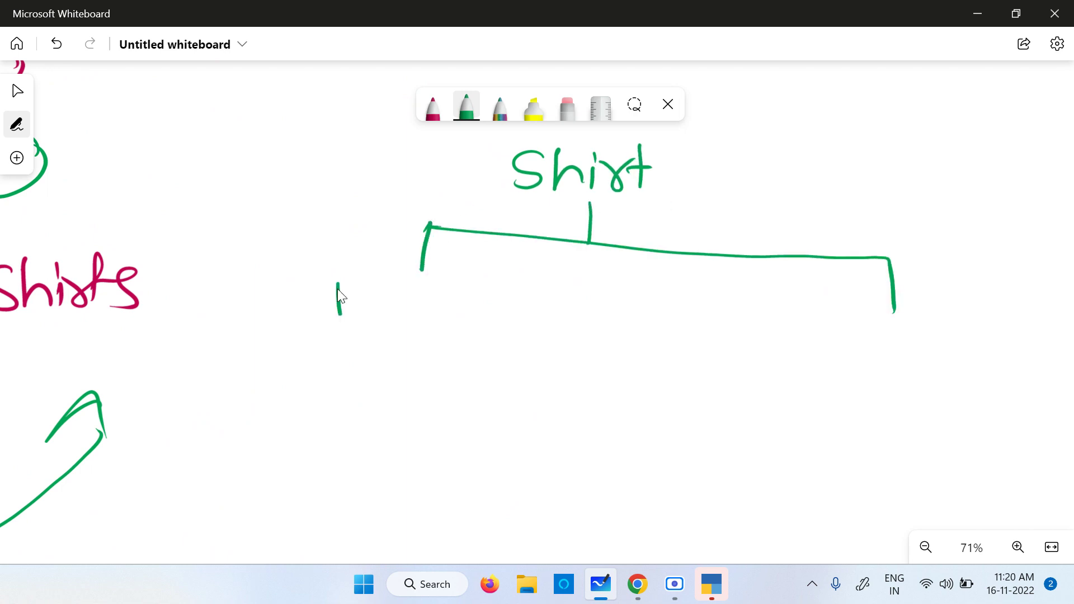
- Divide the Shirt branch line into four branches labelled PJ, JJ and two placeholder dashes
{"action": "left_click_drag", "start_coordinate": [337, 288], "coordinate": [342, 334]}
{"action": "mouse_move", "coordinate": [336, 285]}
{"action": "left_mouse_down"}
{"action": "mouse_move", "coordinate": [339, 306]}
{"action": "mouse_move", "coordinate": [365, 324]}
{"action": "left_mouse_up"}
{"action": "mouse_move", "coordinate": [569, 242]}
{"action": "left_mouse_down"}
{"action": "mouse_move", "coordinate": [560, 295]}
{"action": "mouse_move", "coordinate": [515, 343]}
{"action": "left_mouse_up"}
{"action": "left_click_drag", "start_coordinate": [564, 309], "coordinate": [545, 349]}
{"action": "left_click_drag", "start_coordinate": [734, 262], "coordinate": [733, 319]}
{"action": "left_click_drag", "start_coordinate": [717, 362], "coordinate": [755, 365]}
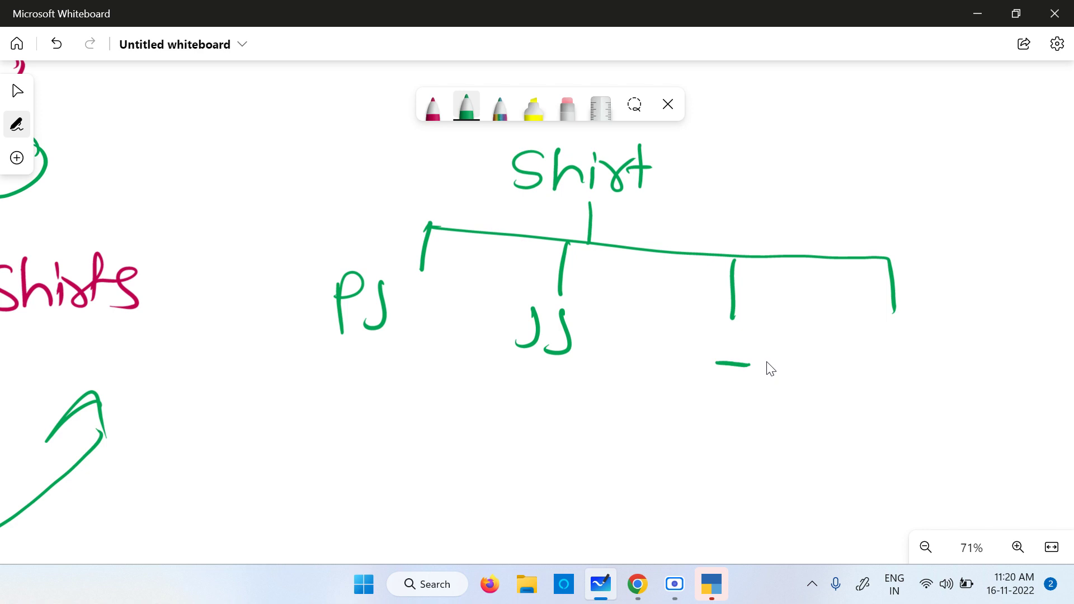
{"action": "left_click_drag", "start_coordinate": [887, 380], "coordinate": [905, 385]}
- Draw a connector below PJ and two columns of short lines under it as its items
{"action": "left_click_drag", "start_coordinate": [348, 353], "coordinate": [363, 405]}
{"action": "left_click_drag", "start_coordinate": [309, 437], "coordinate": [363, 439]}
{"action": "left_click_drag", "start_coordinate": [310, 456], "coordinate": [359, 457]}
{"action": "mouse_move", "coordinate": [307, 479]}
{"action": "left_mouse_down"}
{"action": "mouse_move", "coordinate": [362, 481]}
{"action": "mouse_move", "coordinate": [367, 504]}
{"action": "left_mouse_up"}
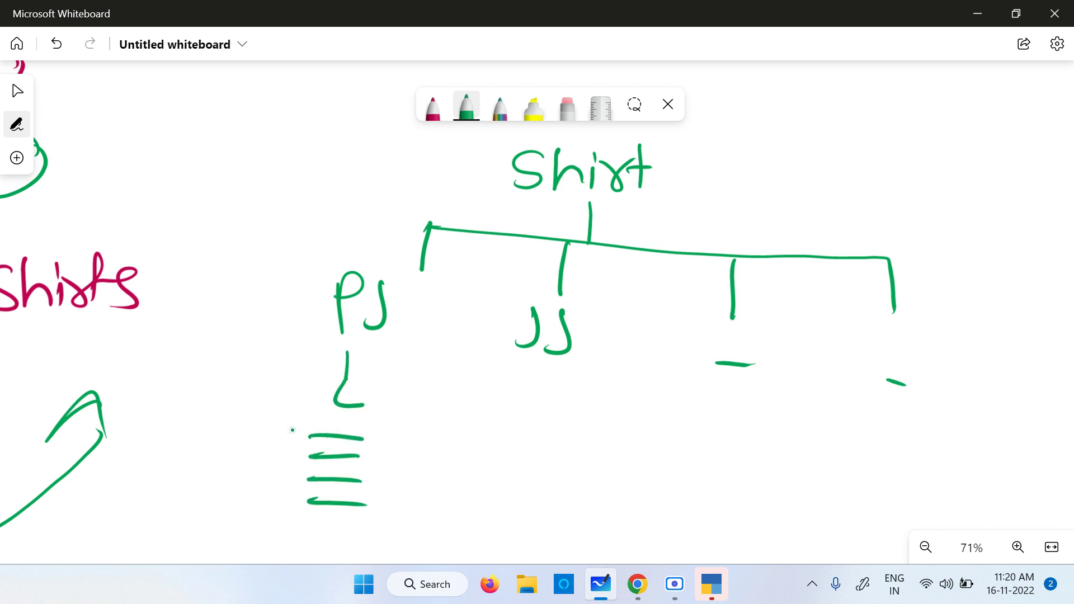
{"action": "left_click_drag", "start_coordinate": [263, 454], "coordinate": [311, 456]}
{"action": "left_click_drag", "start_coordinate": [269, 485], "coordinate": [307, 487]}
{"action": "left_click_drag", "start_coordinate": [264, 514], "coordinate": [308, 512]}
- Draw short item lines under JJ and under the two remaining Shirt branches
{"action": "left_click_drag", "start_coordinate": [520, 423], "coordinate": [586, 436]}
{"action": "mouse_move", "coordinate": [518, 467]}
{"action": "left_mouse_down"}
{"action": "mouse_move", "coordinate": [572, 468]}
{"action": "mouse_move", "coordinate": [547, 497]}
{"action": "left_mouse_up"}
{"action": "left_click_drag", "start_coordinate": [542, 512], "coordinate": [600, 516]}
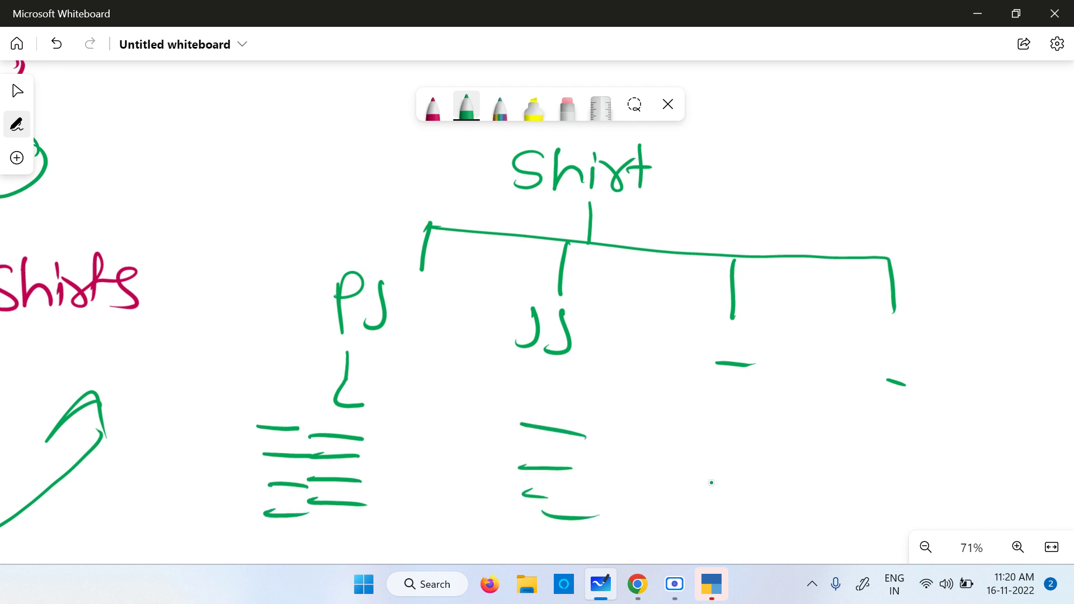
{"action": "left_click_drag", "start_coordinate": [716, 441], "coordinate": [770, 442]}
{"action": "mouse_move", "coordinate": [725, 465]}
{"action": "left_mouse_down"}
{"action": "mouse_move", "coordinate": [759, 480]}
{"action": "mouse_move", "coordinate": [744, 505]}
{"action": "left_mouse_up"}
{"action": "mouse_move", "coordinate": [730, 518]}
{"action": "left_mouse_down"}
{"action": "mouse_move", "coordinate": [745, 535]}
{"action": "mouse_move", "coordinate": [765, 534]}
{"action": "left_mouse_up"}
{"action": "mouse_move", "coordinate": [899, 457]}
{"action": "left_mouse_down"}
{"action": "mouse_move", "coordinate": [944, 456]}
{"action": "mouse_move", "coordinate": [935, 496]}
{"action": "left_mouse_up"}
{"action": "mouse_move", "coordinate": [900, 504]}
{"action": "left_mouse_down"}
{"action": "mouse_move", "coordinate": [921, 514]}
{"action": "mouse_move", "coordinate": [913, 534]}
{"action": "left_mouse_up"}
- Circle PJ, mark its first item with a circled 1, and draw arrows from the item to PJ and on to Shirt
{"action": "mouse_move", "coordinate": [401, 268]}
{"action": "left_mouse_down"}
{"action": "mouse_move", "coordinate": [374, 243]}
{"action": "mouse_move", "coordinate": [385, 381]}
{"action": "mouse_move", "coordinate": [421, 263]}
{"action": "left_mouse_up"}
{"action": "mouse_move", "coordinate": [247, 430]}
{"action": "left_mouse_down"}
{"action": "mouse_move", "coordinate": [350, 445]}
{"action": "mouse_move", "coordinate": [340, 430]}
{"action": "left_mouse_up"}
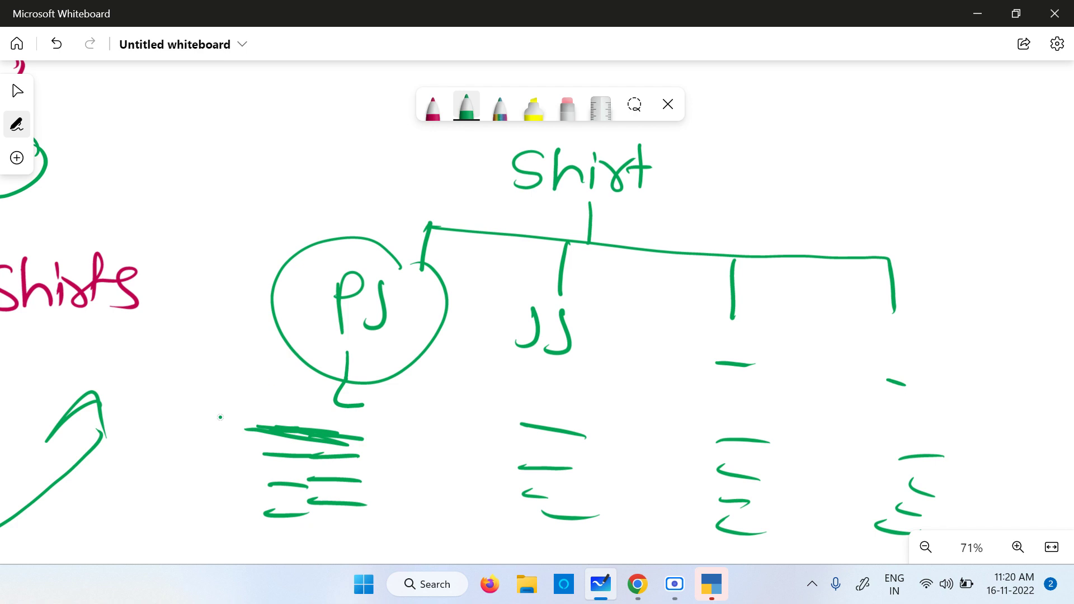
{"action": "mouse_move", "coordinate": [220, 414]}
{"action": "left_mouse_down"}
{"action": "mouse_move", "coordinate": [220, 438]}
{"action": "mouse_move", "coordinate": [242, 430]}
{"action": "mouse_move", "coordinate": [227, 314]}
{"action": "mouse_move", "coordinate": [278, 306]}
{"action": "left_mouse_up"}
{"action": "left_click_drag", "start_coordinate": [278, 311], "coordinate": [256, 344]}
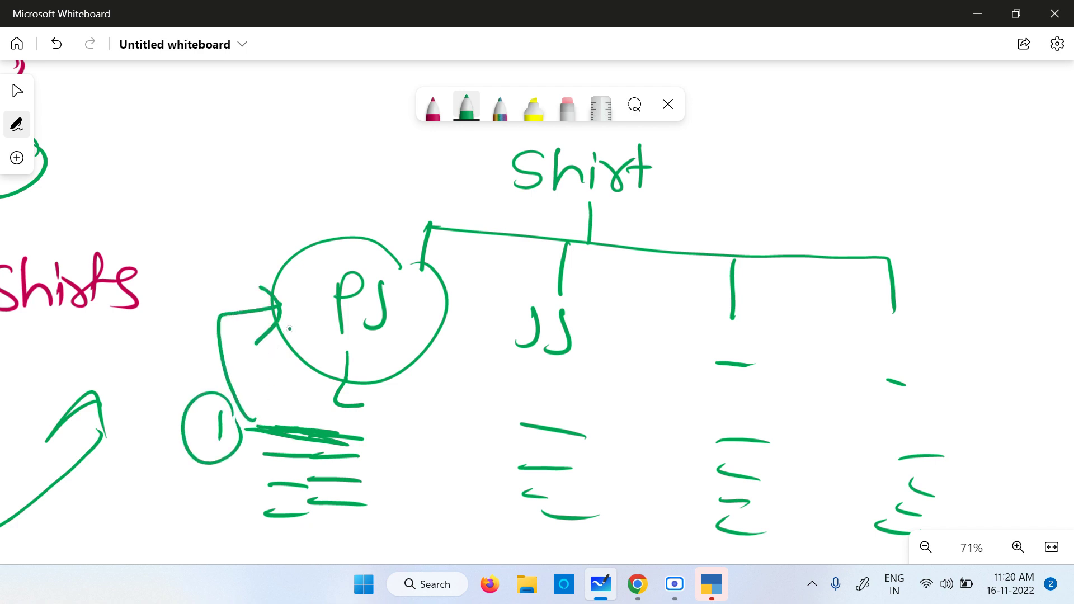
{"action": "mouse_move", "coordinate": [287, 305]}
{"action": "left_mouse_down"}
{"action": "mouse_move", "coordinate": [336, 190]}
{"action": "mouse_move", "coordinate": [486, 185]}
{"action": "left_mouse_up"}
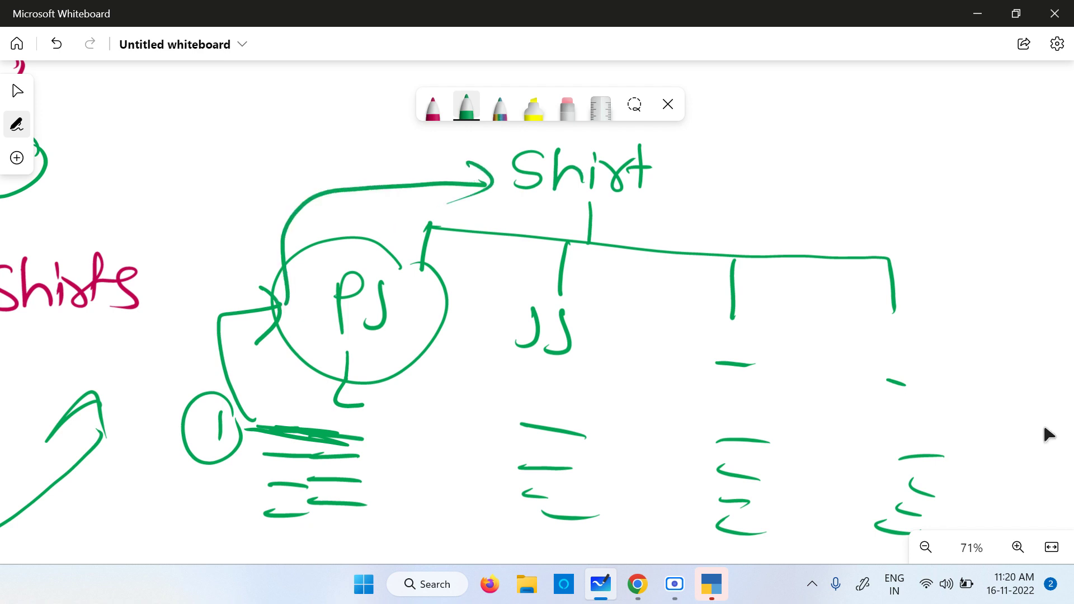
- Write the heading Jeans in the blank area beside the Shirt tree and draw four branches beneath it
{"action": "mouse_move", "coordinate": [1042, 421]}
{"action": "left_mouse_down"}
{"action": "mouse_move", "coordinate": [880, 440]}
{"action": "mouse_move", "coordinate": [370, 412]}
{"action": "mouse_move", "coordinate": [332, 436]}
{"action": "left_mouse_up"}
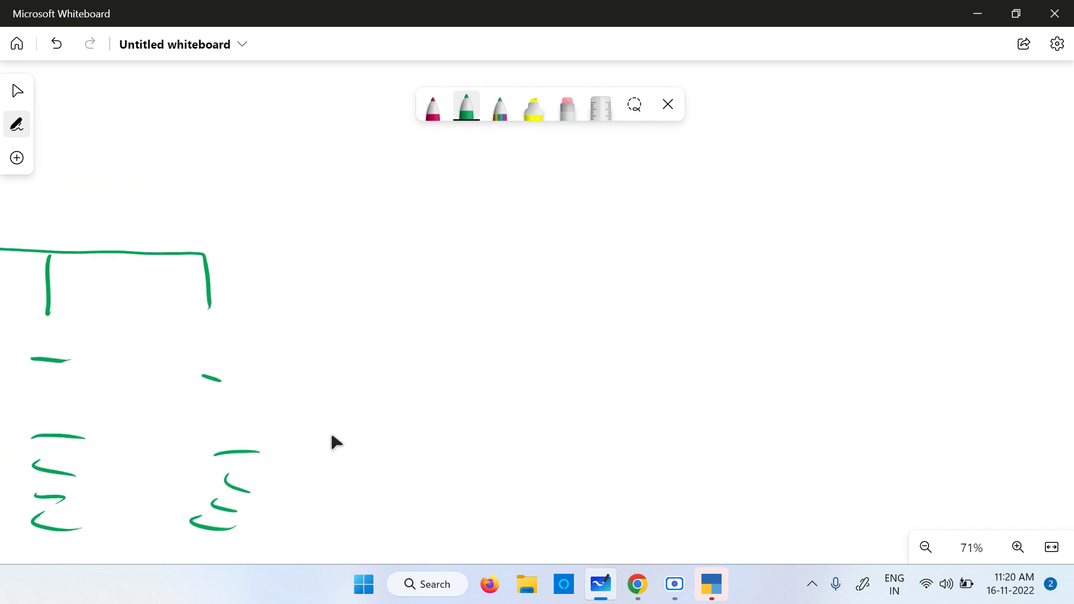
{"action": "mouse_move", "coordinate": [599, 138]}
{"action": "left_mouse_down"}
{"action": "mouse_move", "coordinate": [573, 189]}
{"action": "mouse_move", "coordinate": [688, 168]}
{"action": "mouse_move", "coordinate": [711, 184]}
{"action": "left_mouse_up"}
{"action": "mouse_move", "coordinate": [721, 174]}
{"action": "left_mouse_down"}
{"action": "mouse_move", "coordinate": [750, 175]}
{"action": "mouse_move", "coordinate": [715, 184]}
{"action": "mouse_move", "coordinate": [669, 237]}
{"action": "mouse_move", "coordinate": [459, 220]}
{"action": "left_mouse_up"}
{"action": "mouse_move", "coordinate": [675, 229]}
{"action": "left_mouse_down"}
{"action": "mouse_move", "coordinate": [806, 240]}
{"action": "mouse_move", "coordinate": [934, 300]}
{"action": "left_mouse_up"}
{"action": "left_click_drag", "start_coordinate": [471, 215], "coordinate": [464, 259]}
{"action": "left_click_drag", "start_coordinate": [630, 235], "coordinate": [624, 289]}
{"action": "left_click_drag", "start_coordinate": [801, 264], "coordinate": [786, 305]}
- Label the four Jeans branches Brand 1, 2, 3 and 4
{"action": "mouse_move", "coordinate": [376, 305]}
{"action": "left_mouse_down"}
{"action": "mouse_move", "coordinate": [380, 263]}
{"action": "mouse_move", "coordinate": [392, 305]}
{"action": "mouse_move", "coordinate": [428, 305]}
{"action": "left_mouse_up"}
{"action": "mouse_move", "coordinate": [442, 280]}
{"action": "left_mouse_down"}
{"action": "mouse_move", "coordinate": [436, 302]}
{"action": "mouse_move", "coordinate": [467, 308]}
{"action": "mouse_move", "coordinate": [484, 297]}
{"action": "left_mouse_up"}
{"action": "mouse_move", "coordinate": [484, 297]}
{"action": "left_mouse_down"}
{"action": "mouse_move", "coordinate": [497, 272]}
{"action": "mouse_move", "coordinate": [503, 305]}
{"action": "left_mouse_up"}
{"action": "left_click_drag", "start_coordinate": [520, 275], "coordinate": [519, 311]}
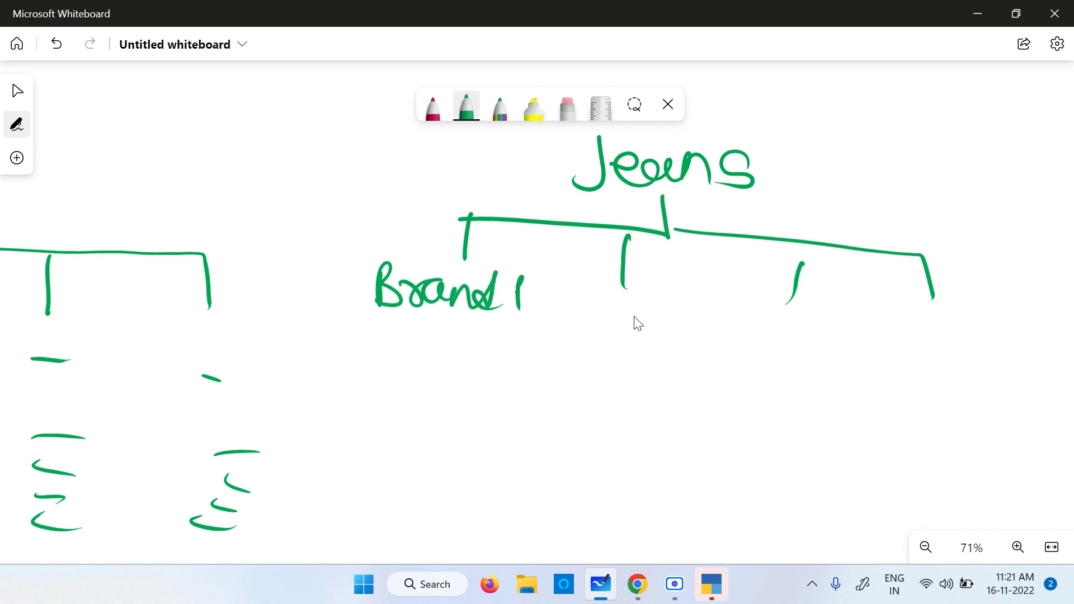
{"action": "left_click_drag", "start_coordinate": [771, 319], "coordinate": [779, 346]}
{"action": "mouse_move", "coordinate": [923, 318]}
{"action": "left_mouse_down"}
{"action": "mouse_move", "coordinate": [946, 338]}
{"action": "mouse_move", "coordinate": [944, 374]}
{"action": "left_mouse_up"}
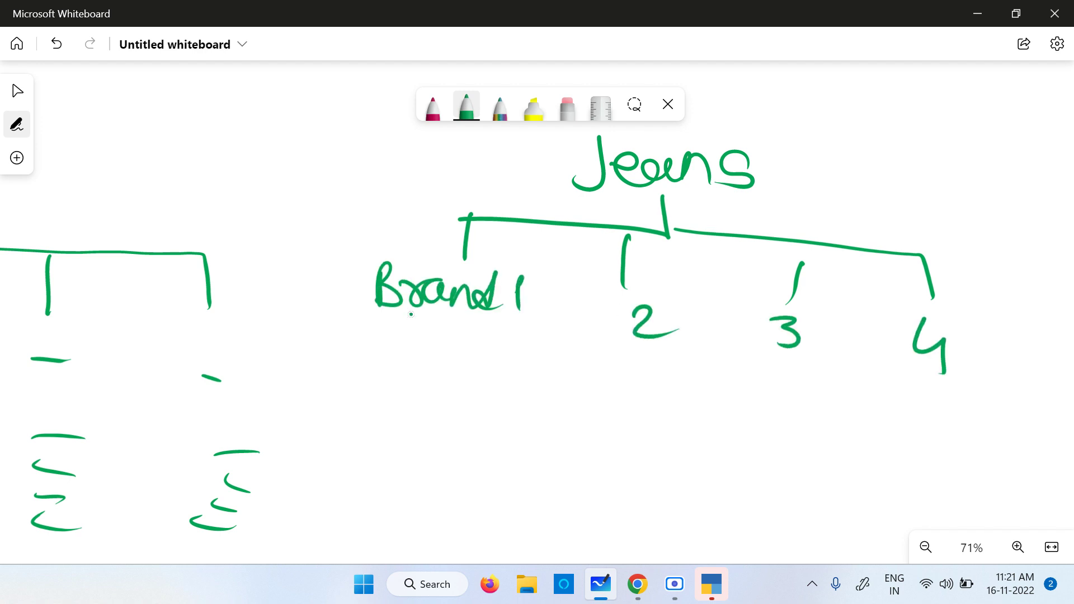
- Draw a connector and a column of six item lines under Brand 1
{"action": "left_click_drag", "start_coordinate": [439, 317], "coordinate": [438, 351]}
{"action": "left_click_drag", "start_coordinate": [366, 369], "coordinate": [467, 374]}
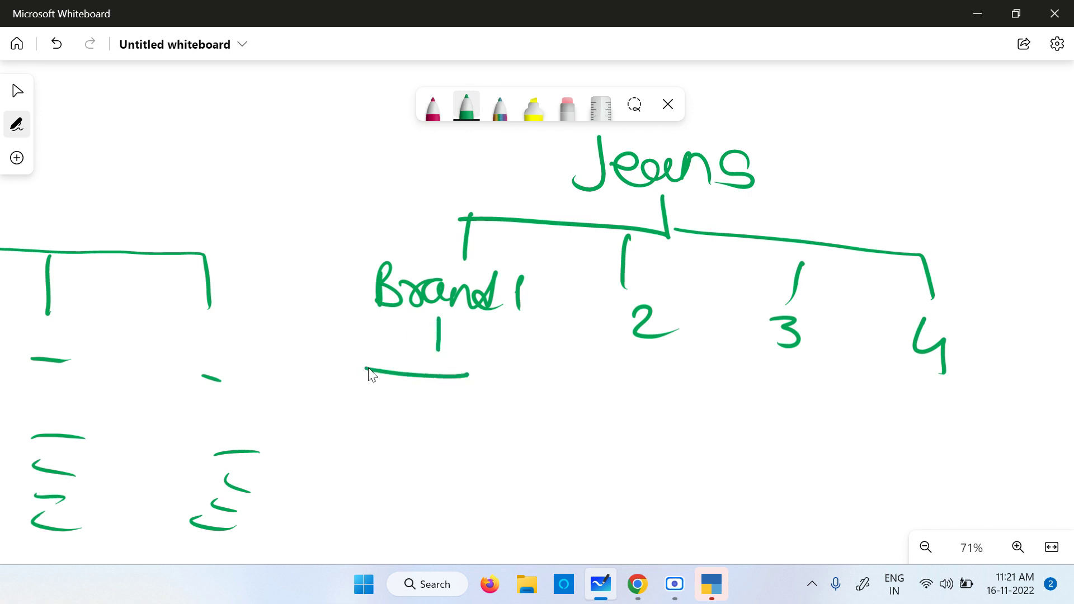
{"action": "left_click_drag", "start_coordinate": [371, 394], "coordinate": [449, 399]}
{"action": "left_click_drag", "start_coordinate": [367, 416], "coordinate": [453, 420]}
{"action": "left_click_drag", "start_coordinate": [373, 450], "coordinate": [434, 455]}
{"action": "left_click_drag", "start_coordinate": [357, 476], "coordinate": [435, 493]}
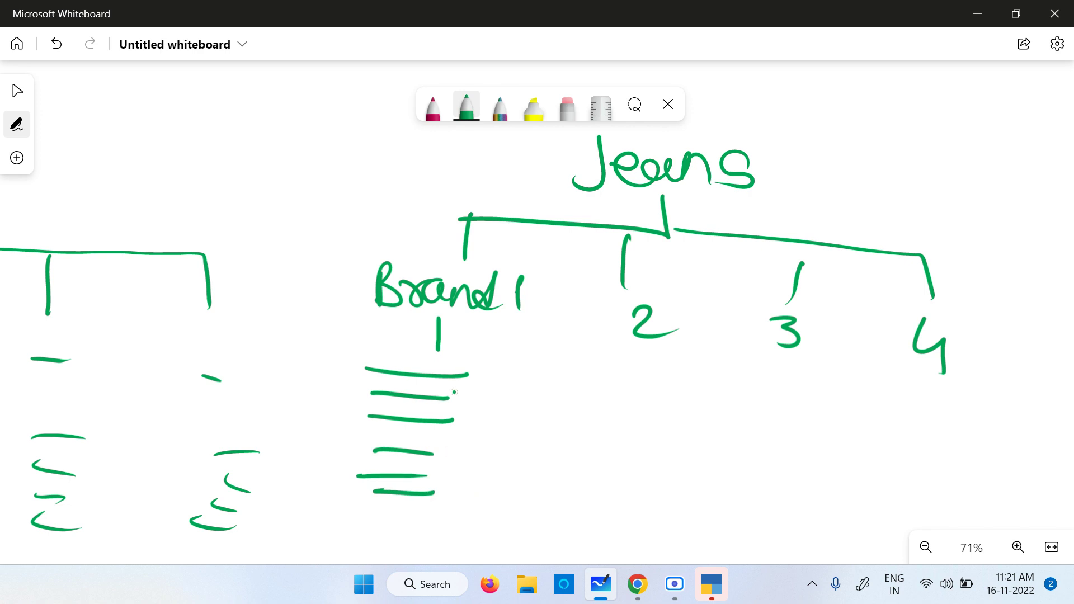
- Circle the uppermost Brand 1 items and draw arrows from them to Brand 1 and on to Jeans
{"action": "mouse_move", "coordinate": [488, 370]}
{"action": "left_mouse_down"}
{"action": "mouse_move", "coordinate": [436, 342]}
{"action": "mouse_move", "coordinate": [372, 399]}
{"action": "mouse_move", "coordinate": [506, 374]}
{"action": "mouse_move", "coordinate": [490, 374]}
{"action": "left_mouse_up"}
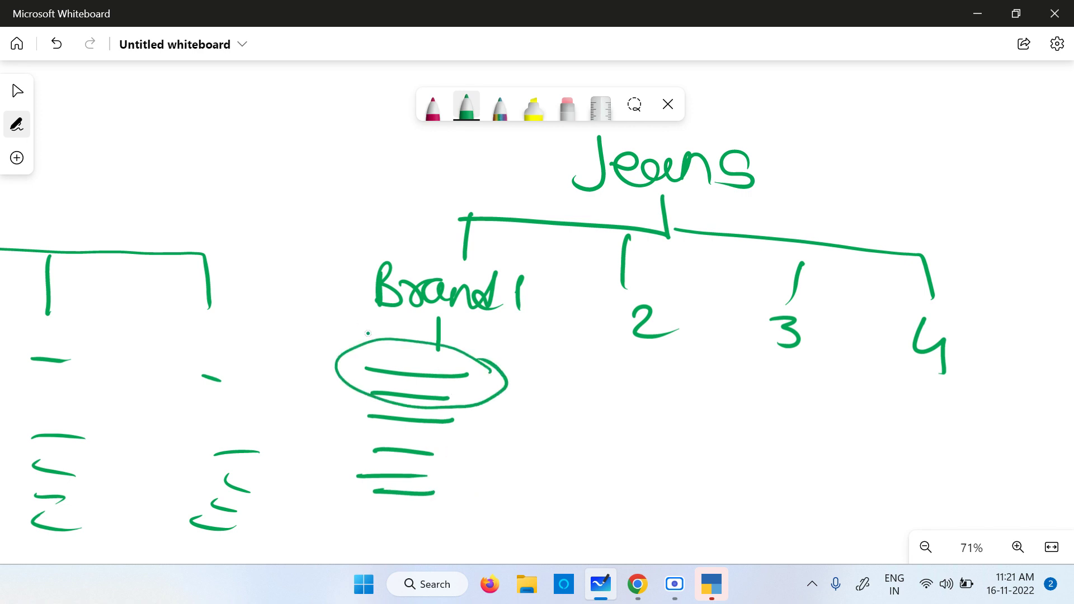
{"action": "mouse_move", "coordinate": [363, 337]}
{"action": "left_mouse_down"}
{"action": "mouse_move", "coordinate": [342, 335]}
{"action": "mouse_move", "coordinate": [362, 269]}
{"action": "mouse_move", "coordinate": [353, 275]}
{"action": "mouse_move", "coordinate": [386, 230]}
{"action": "mouse_move", "coordinate": [563, 182]}
{"action": "mouse_move", "coordinate": [521, 208]}
{"action": "left_mouse_up"}
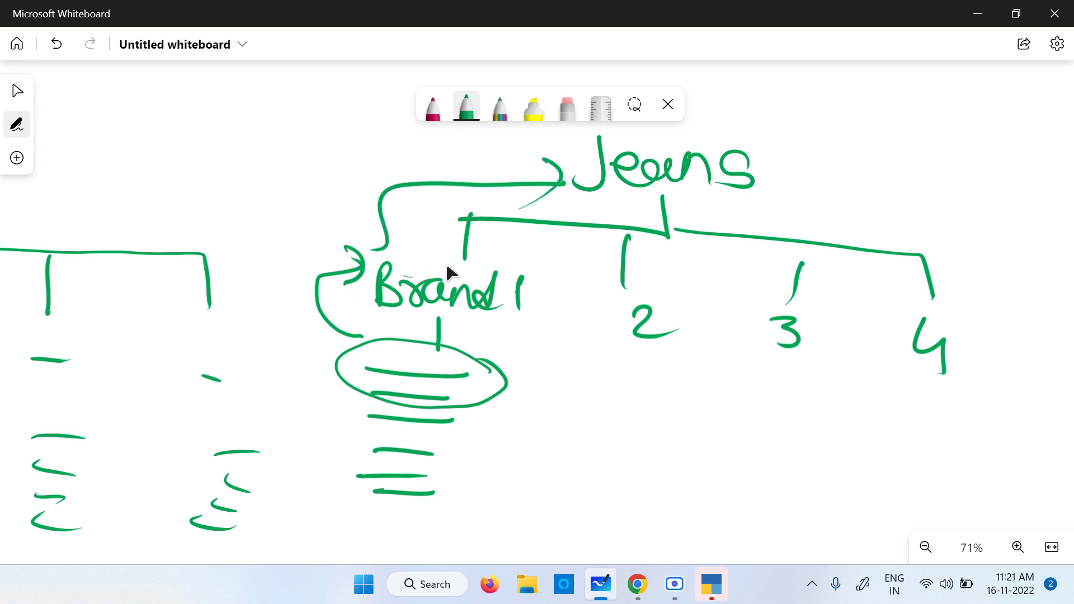
- Write a circled Stock and an underlined Count beside it in the blank area next to the Jeans tree
{"action": "scroll", "coordinate": [447, 274], "scroll_direction": "down", "scroll_amount": 2}
{"action": "left_click_drag", "start_coordinate": [945, 437], "coordinate": [322, 344]}
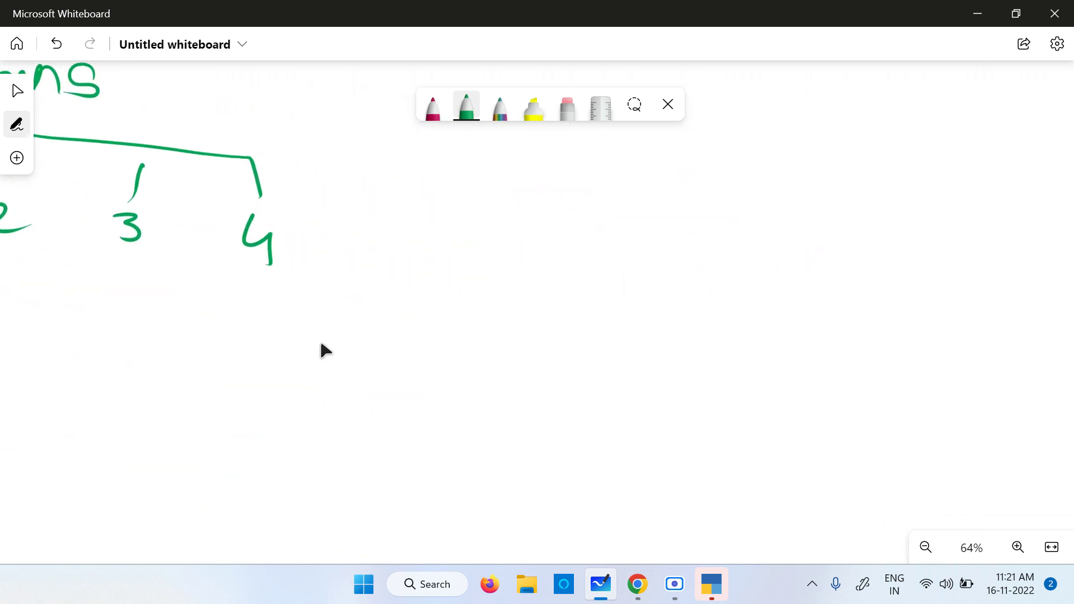
{"action": "mouse_move", "coordinate": [424, 161]}
{"action": "left_mouse_down"}
{"action": "mouse_move", "coordinate": [510, 170]}
{"action": "mouse_move", "coordinate": [578, 197]}
{"action": "mouse_move", "coordinate": [588, 182]}
{"action": "left_mouse_up"}
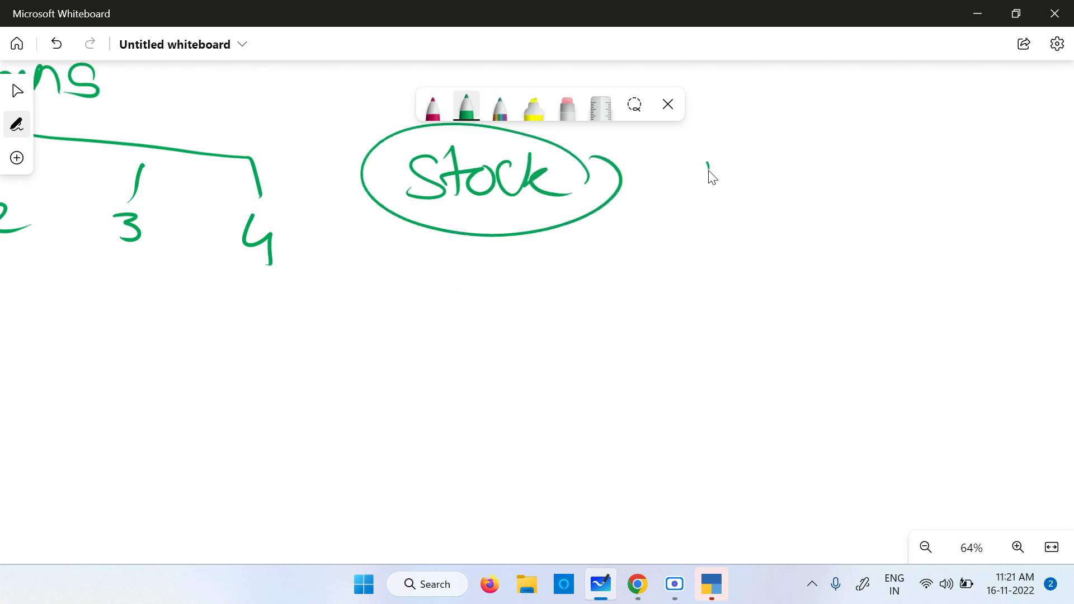
{"action": "mouse_move", "coordinate": [706, 163]}
{"action": "left_mouse_down"}
{"action": "mouse_move", "coordinate": [737, 185]}
{"action": "mouse_move", "coordinate": [775, 191]}
{"action": "mouse_move", "coordinate": [848, 147]}
{"action": "mouse_move", "coordinate": [862, 178]}
{"action": "left_mouse_up"}
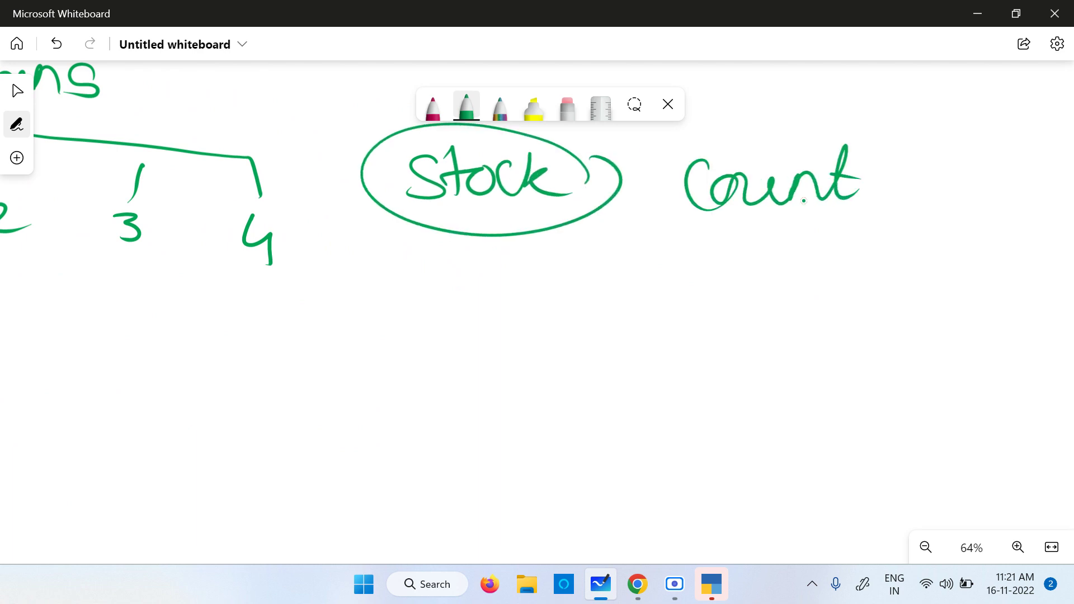
{"action": "left_click_drag", "start_coordinate": [714, 228], "coordinate": [851, 225]}
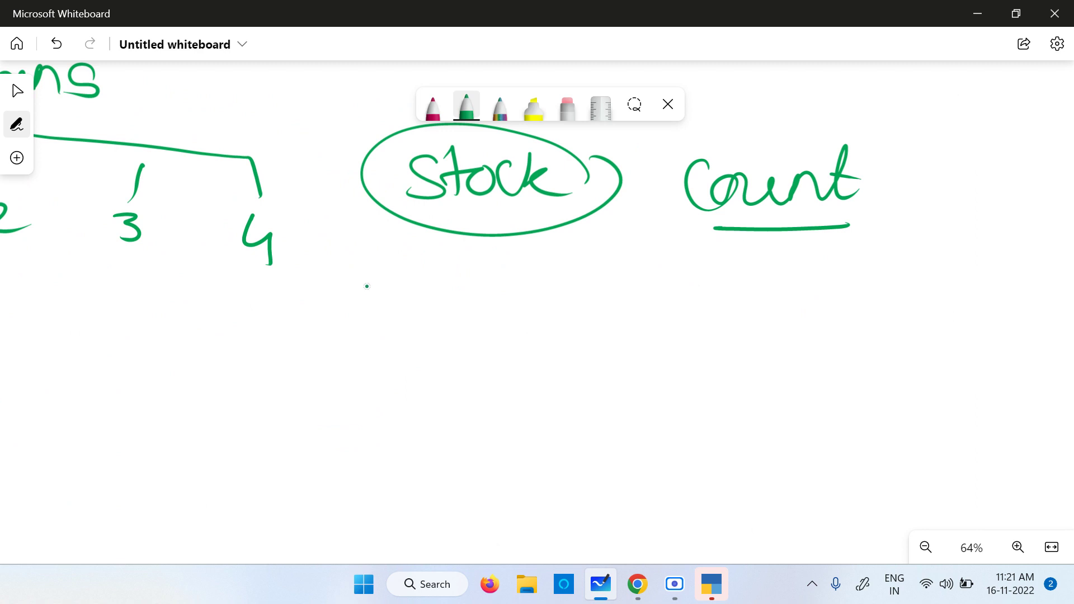
- Write Unit of measure below Stock and Count
{"action": "mouse_move", "coordinate": [358, 271]}
{"action": "left_mouse_down"}
{"action": "mouse_move", "coordinate": [366, 313]}
{"action": "mouse_move", "coordinate": [443, 314]}
{"action": "mouse_move", "coordinate": [484, 284]}
{"action": "left_mouse_up"}
{"action": "left_click_drag", "start_coordinate": [559, 291], "coordinate": [567, 289]}
{"action": "left_click_drag", "start_coordinate": [604, 252], "coordinate": [586, 313]}
{"action": "left_click_drag", "start_coordinate": [560, 288], "coordinate": [624, 283]}
{"action": "mouse_move", "coordinate": [680, 282]}
{"action": "left_mouse_down"}
{"action": "mouse_move", "coordinate": [684, 310]}
{"action": "mouse_move", "coordinate": [771, 266]}
{"action": "mouse_move", "coordinate": [782, 300]}
{"action": "mouse_move", "coordinate": [839, 263]}
{"action": "mouse_move", "coordinate": [834, 278]}
{"action": "mouse_move", "coordinate": [942, 269]}
{"action": "left_mouse_up"}
{"action": "left_click_drag", "start_coordinate": [937, 301], "coordinate": [950, 301]}
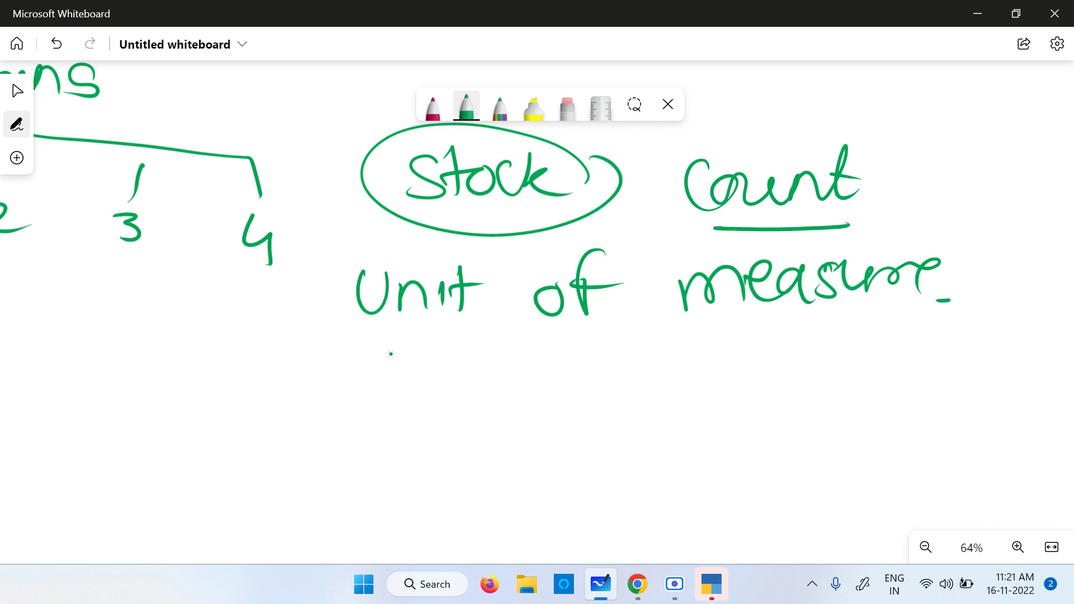
- Write the unit box with a double underline below Unit of measure, and its abbreviation bx beside it
{"action": "scroll", "coordinate": [1018, 435], "scroll_direction": "down", "scroll_amount": 5}
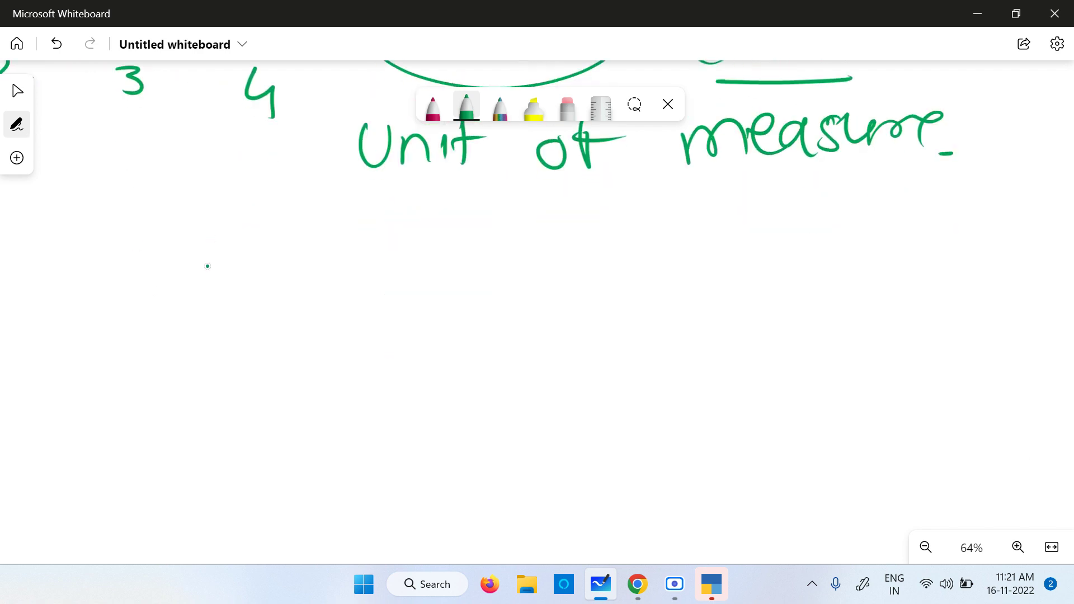
{"action": "left_click_drag", "start_coordinate": [374, 247], "coordinate": [475, 276]}
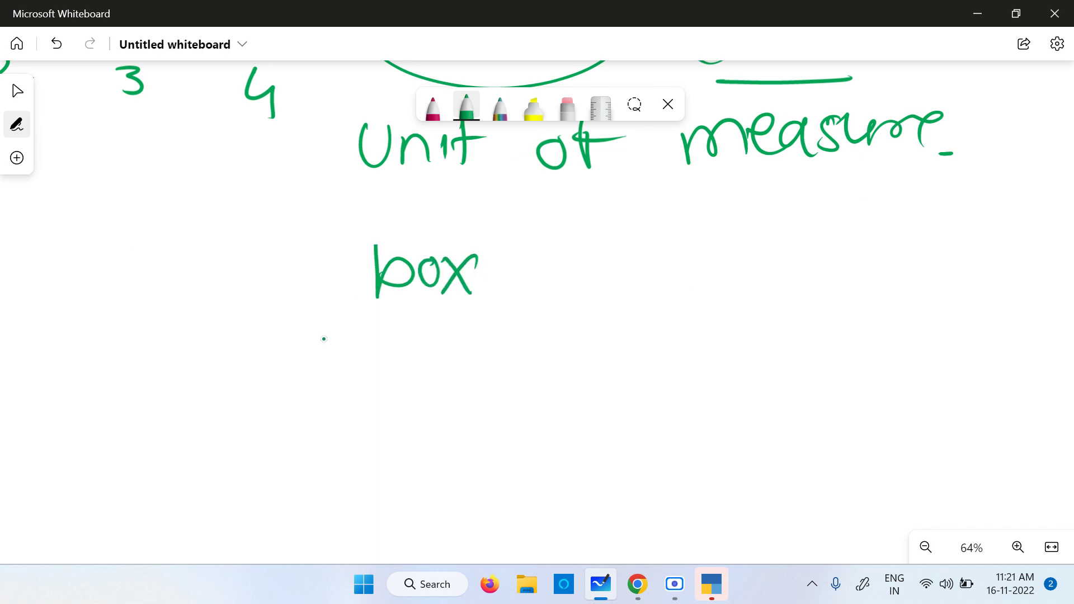
{"action": "mouse_move", "coordinate": [383, 307]}
{"action": "left_mouse_down"}
{"action": "mouse_move", "coordinate": [471, 306]}
{"action": "mouse_move", "coordinate": [450, 319]}
{"action": "left_mouse_up"}
{"action": "mouse_move", "coordinate": [657, 234]}
{"action": "left_mouse_down"}
{"action": "mouse_move", "coordinate": [710, 263]}
{"action": "mouse_move", "coordinate": [666, 273]}
{"action": "left_mouse_up"}
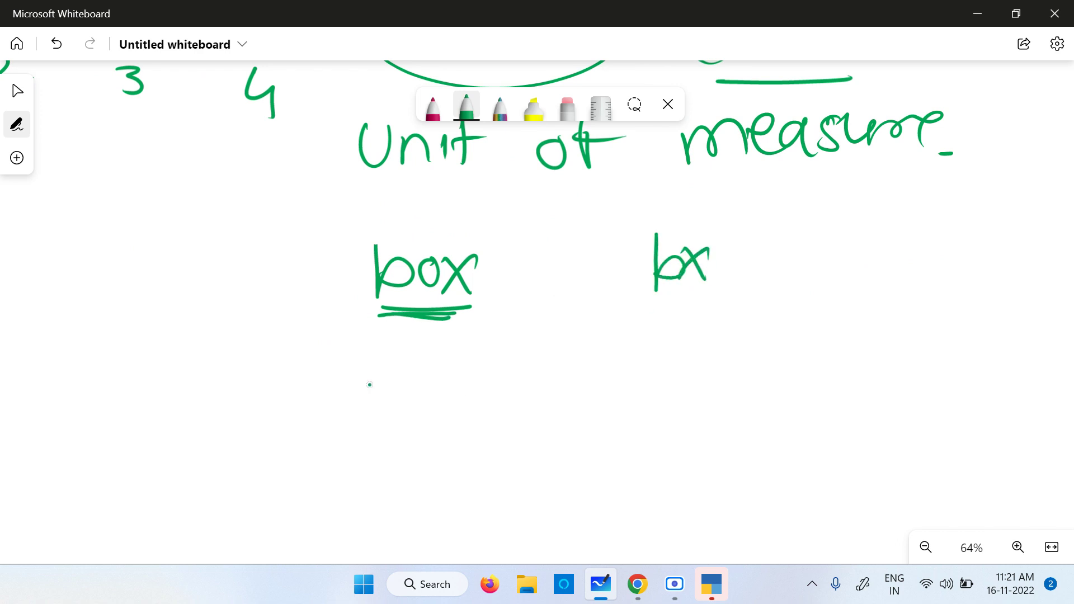
- Write the unit dozen below box and its abbreviation dz beside it
{"action": "left_click_drag", "start_coordinate": [363, 345], "coordinate": [363, 401]}
{"action": "mouse_move", "coordinate": [386, 369]}
{"action": "left_mouse_down"}
{"action": "mouse_move", "coordinate": [385, 386]}
{"action": "mouse_move", "coordinate": [501, 375]}
{"action": "mouse_move", "coordinate": [507, 391]}
{"action": "left_mouse_up"}
{"action": "mouse_move", "coordinate": [707, 351]}
{"action": "left_mouse_down"}
{"action": "mouse_move", "coordinate": [710, 326]}
{"action": "mouse_move", "coordinate": [772, 370]}
{"action": "left_mouse_up"}
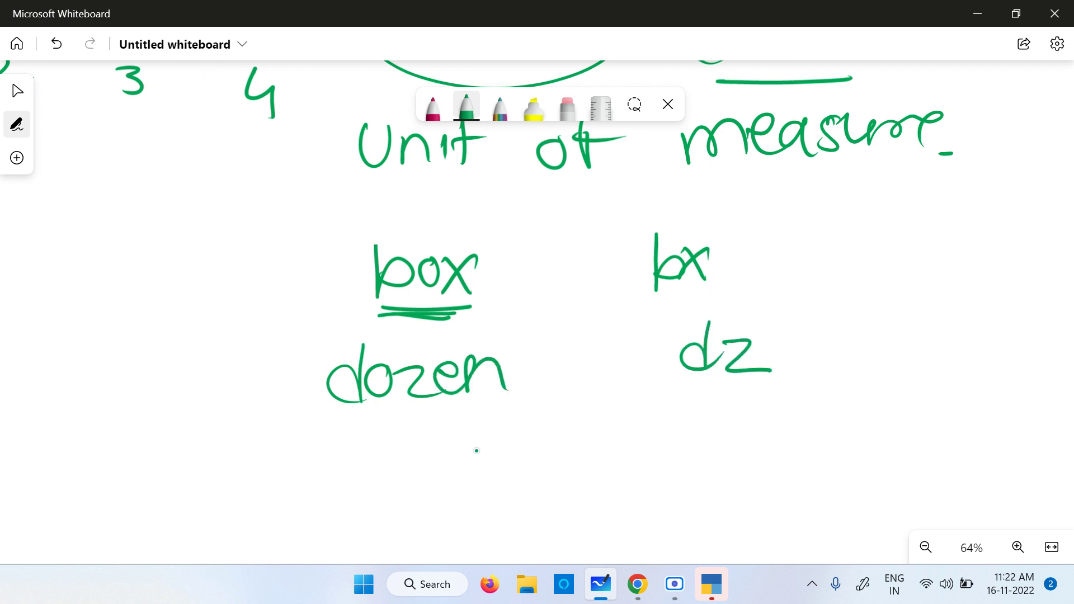
- Write Kilogram below dozen and its underlined abbreviation kg beside it
{"action": "left_click_drag", "start_coordinate": [347, 430], "coordinate": [341, 480]}
{"action": "mouse_move", "coordinate": [361, 440]}
{"action": "left_mouse_down"}
{"action": "mouse_move", "coordinate": [354, 469]}
{"action": "mouse_move", "coordinate": [370, 477]}
{"action": "left_mouse_up"}
{"action": "left_click_drag", "start_coordinate": [379, 459], "coordinate": [386, 480]}
{"action": "left_click_drag", "start_coordinate": [399, 430], "coordinate": [402, 479]}
{"action": "mouse_move", "coordinate": [429, 451]}
{"action": "left_mouse_down"}
{"action": "mouse_move", "coordinate": [422, 462]}
{"action": "mouse_move", "coordinate": [475, 487]}
{"action": "mouse_move", "coordinate": [456, 492]}
{"action": "left_mouse_up"}
{"action": "mouse_move", "coordinate": [491, 473]}
{"action": "left_mouse_down"}
{"action": "mouse_move", "coordinate": [542, 446]}
{"action": "mouse_move", "coordinate": [552, 460]}
{"action": "mouse_move", "coordinate": [595, 465]}
{"action": "left_mouse_up"}
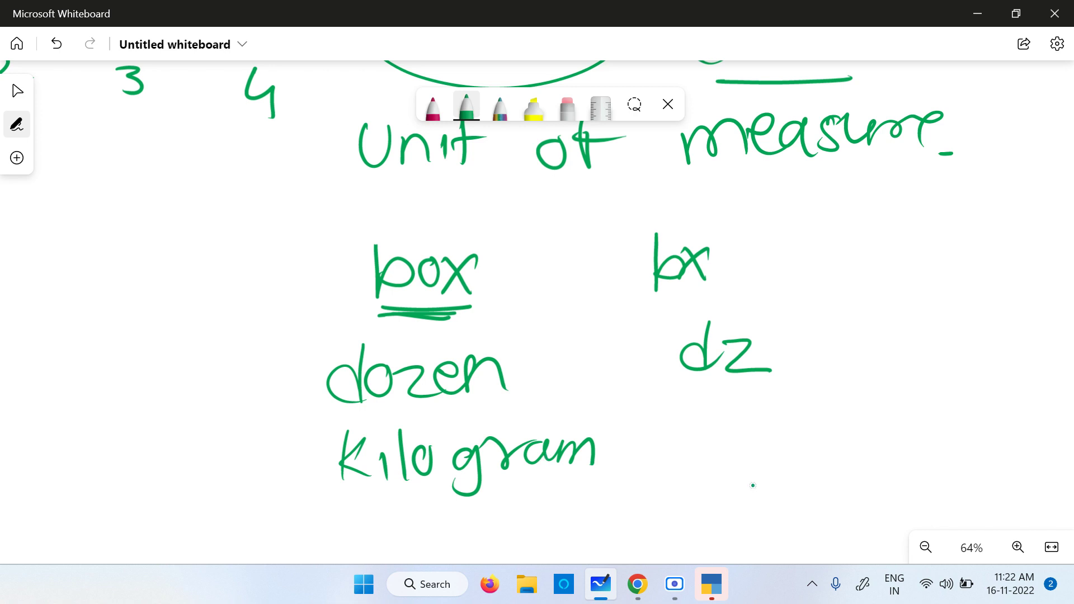
{"action": "left_click_drag", "start_coordinate": [765, 436], "coordinate": [771, 455]}
{"action": "mouse_move", "coordinate": [797, 426]}
{"action": "left_mouse_down"}
{"action": "mouse_move", "coordinate": [779, 468]}
{"action": "mouse_move", "coordinate": [796, 480]}
{"action": "left_mouse_up"}
- Draw small arrows pointing at the abbreviations bx, dz and kg
{"action": "mouse_move", "coordinate": [822, 217]}
{"action": "left_mouse_down"}
{"action": "mouse_move", "coordinate": [762, 238]}
{"action": "mouse_move", "coordinate": [811, 252]}
{"action": "left_mouse_up"}
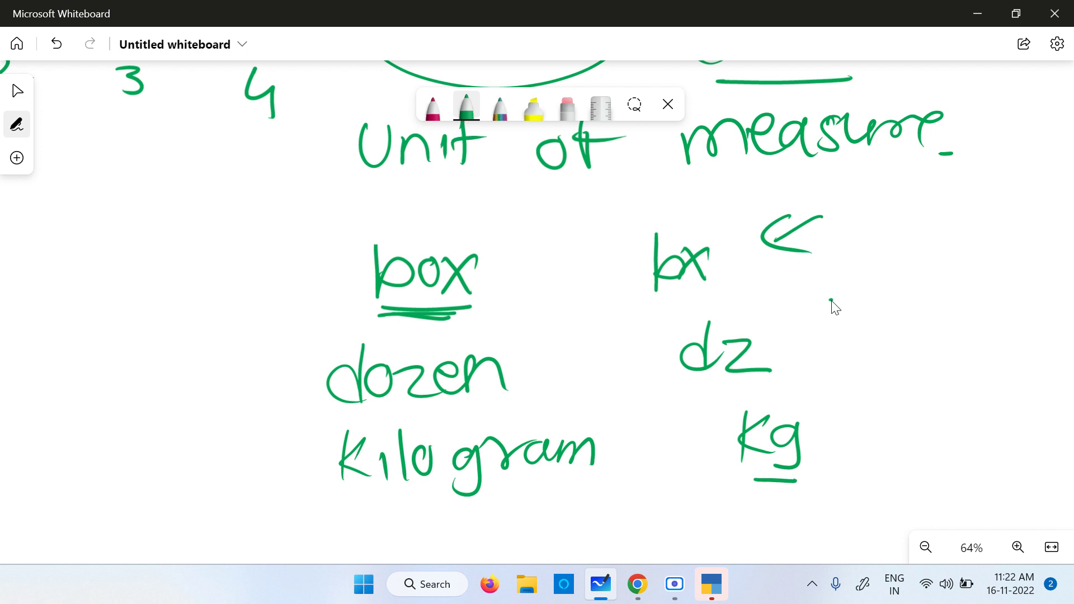
{"action": "left_click_drag", "start_coordinate": [832, 299], "coordinate": [808, 330]}
{"action": "mouse_move", "coordinate": [856, 395]}
{"action": "left_mouse_down"}
{"action": "mouse_move", "coordinate": [819, 413]}
{"action": "mouse_move", "coordinate": [855, 425]}
{"action": "left_mouse_up"}
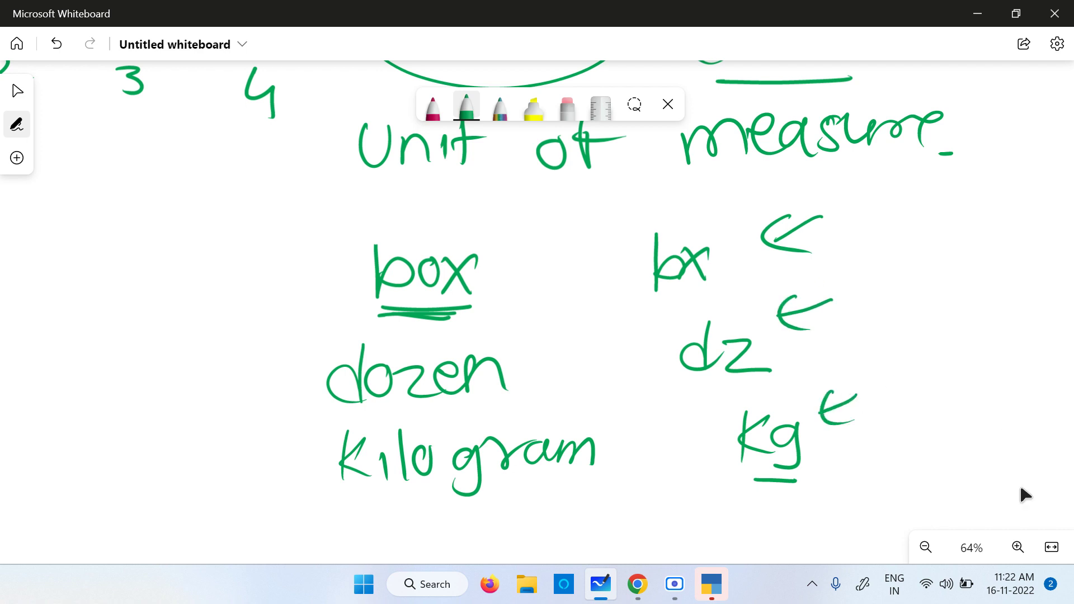
- Write number in the blank area beside the unit abbreviations and its short form nos below it
{"action": "left_click_drag", "start_coordinate": [1022, 488], "coordinate": [673, 479]}
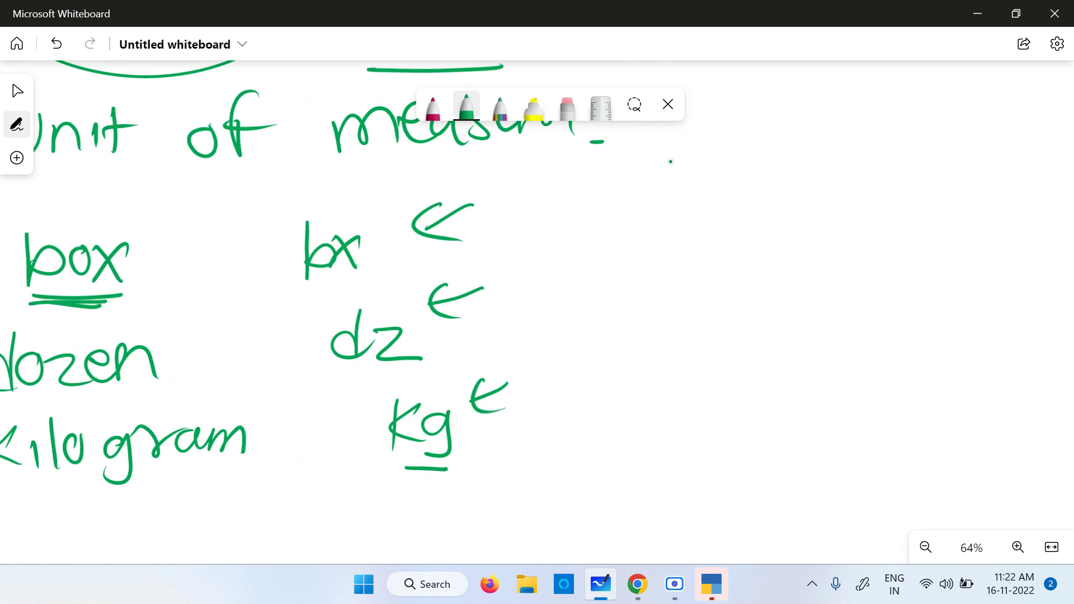
{"action": "mouse_move", "coordinate": [706, 186]}
{"action": "left_mouse_down"}
{"action": "mouse_move", "coordinate": [747, 185]}
{"action": "mouse_move", "coordinate": [795, 224]}
{"action": "mouse_move", "coordinate": [829, 196]}
{"action": "mouse_move", "coordinate": [855, 221]}
{"action": "left_mouse_up"}
{"action": "mouse_move", "coordinate": [865, 169]}
{"action": "left_mouse_down"}
{"action": "mouse_move", "coordinate": [862, 207]}
{"action": "mouse_move", "coordinate": [957, 186]}
{"action": "left_mouse_up"}
{"action": "mouse_move", "coordinate": [733, 293]}
{"action": "left_mouse_down"}
{"action": "mouse_move", "coordinate": [822, 297]}
{"action": "mouse_move", "coordinate": [812, 324]}
{"action": "left_mouse_up"}
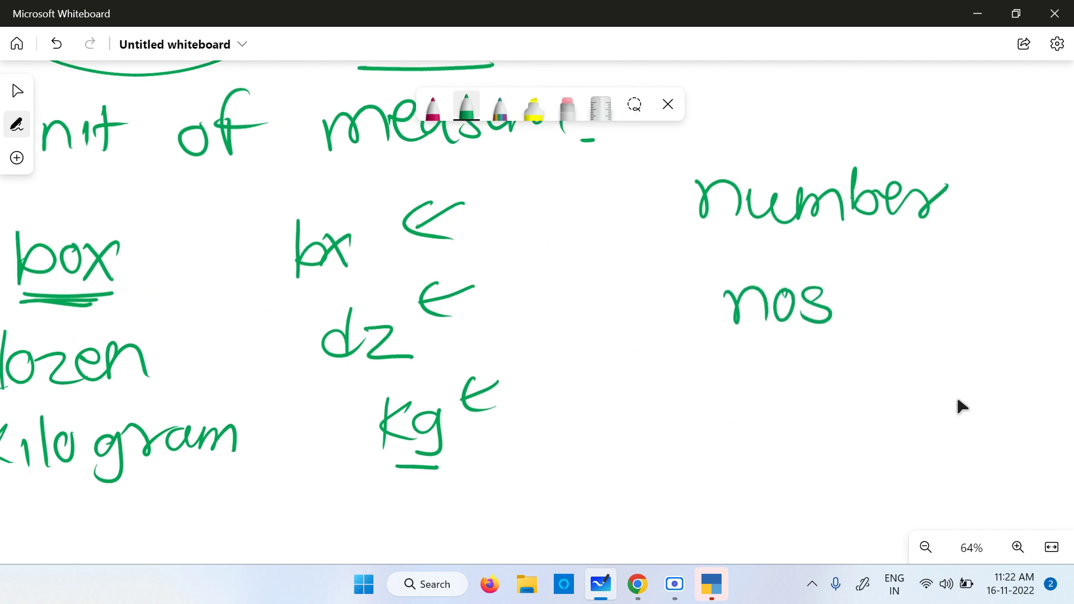
- Write नग / beside nos and underline nos twice
{"action": "left_click_drag", "start_coordinate": [957, 405], "coordinate": [590, 371]}
{"action": "mouse_move", "coordinate": [641, 257]}
{"action": "left_mouse_down"}
{"action": "mouse_move", "coordinate": [665, 288]}
{"action": "mouse_move", "coordinate": [725, 288]}
{"action": "mouse_move", "coordinate": [738, 242]}
{"action": "mouse_move", "coordinate": [767, 291]}
{"action": "left_mouse_up"}
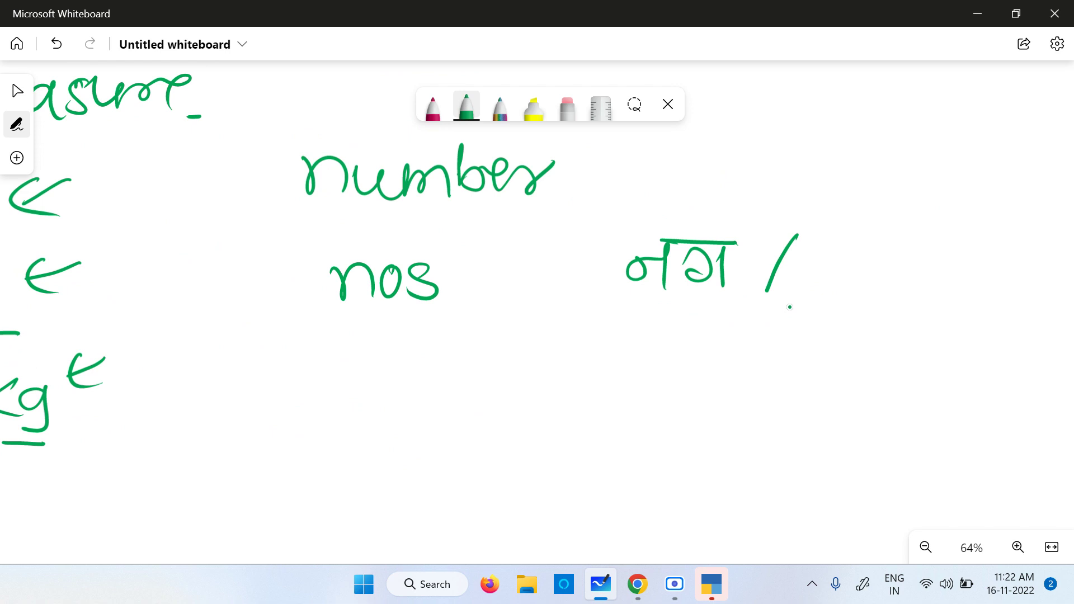
{"action": "left_click_drag", "start_coordinate": [371, 306], "coordinate": [421, 314]}
{"action": "left_click_drag", "start_coordinate": [411, 313], "coordinate": [448, 310]}
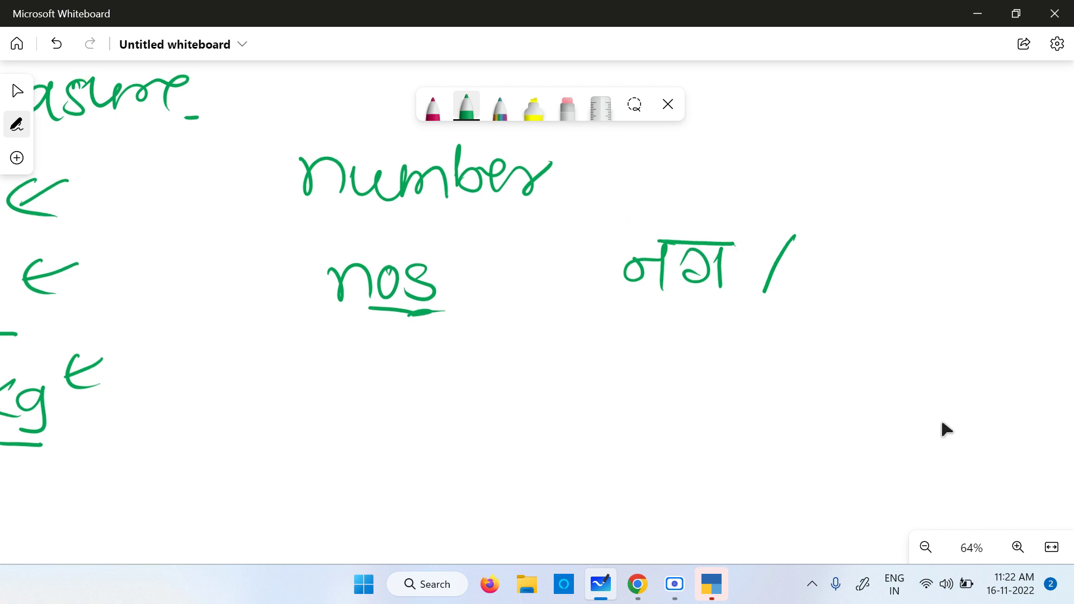
- Write the item name Jack & Jill T Shirt in the blank area beyond नग
{"action": "left_click_drag", "start_coordinate": [942, 427], "coordinate": [479, 438]}
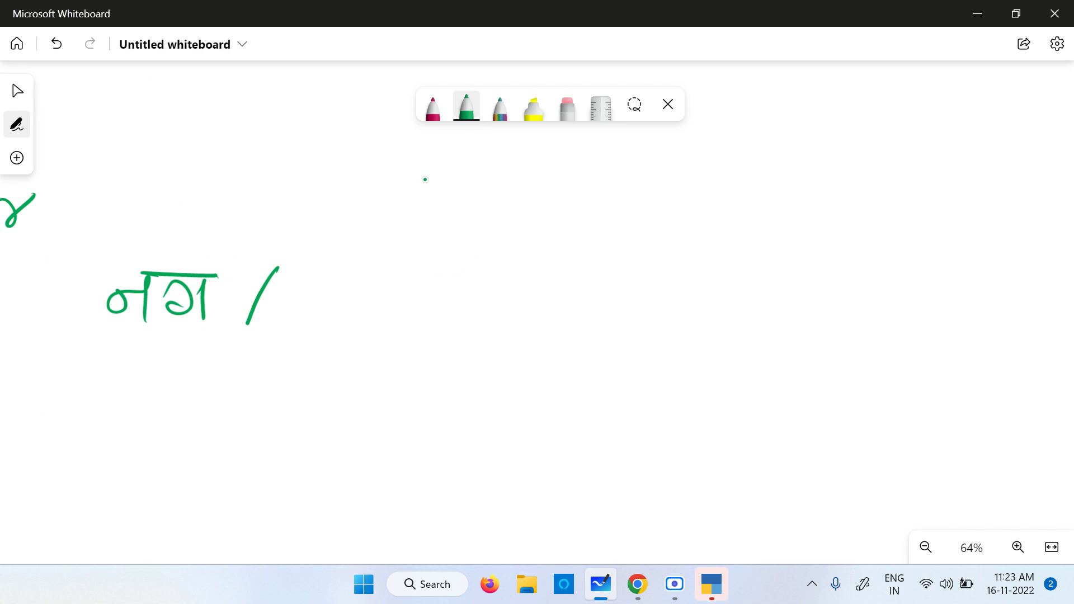
{"action": "mouse_move", "coordinate": [417, 163]}
{"action": "left_mouse_down"}
{"action": "mouse_move", "coordinate": [415, 199]}
{"action": "mouse_move", "coordinate": [402, 203]}
{"action": "left_mouse_up"}
{"action": "mouse_move", "coordinate": [451, 183]}
{"action": "left_mouse_down"}
{"action": "mouse_move", "coordinate": [483, 178]}
{"action": "mouse_move", "coordinate": [560, 211]}
{"action": "mouse_move", "coordinate": [596, 173]}
{"action": "mouse_move", "coordinate": [597, 210]}
{"action": "left_mouse_up"}
{"action": "left_click_drag", "start_coordinate": [611, 169], "coordinate": [612, 210]}
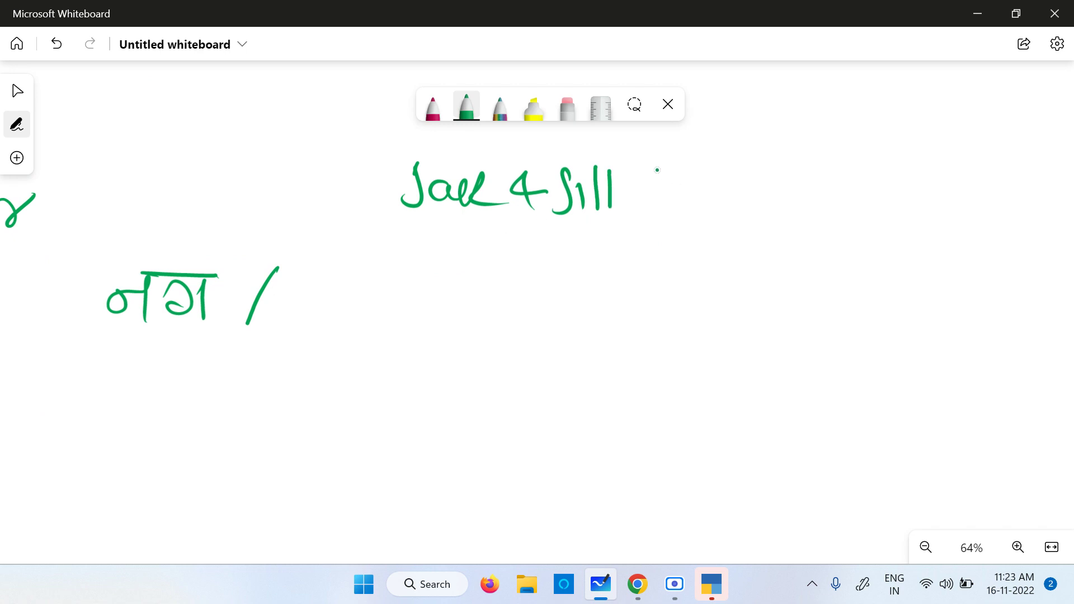
{"action": "mouse_move", "coordinate": [656, 168]}
{"action": "left_mouse_down"}
{"action": "mouse_move", "coordinate": [689, 168]}
{"action": "mouse_move", "coordinate": [679, 201]}
{"action": "left_mouse_up"}
{"action": "mouse_move", "coordinate": [752, 163]}
{"action": "left_mouse_down"}
{"action": "mouse_move", "coordinate": [733, 197]}
{"action": "mouse_move", "coordinate": [764, 198]}
{"action": "left_mouse_up"}
{"action": "mouse_move", "coordinate": [764, 185]}
{"action": "left_mouse_down"}
{"action": "mouse_move", "coordinate": [799, 200]}
{"action": "mouse_move", "coordinate": [830, 166]}
{"action": "mouse_move", "coordinate": [840, 201]}
{"action": "mouse_move", "coordinate": [854, 179]}
{"action": "left_mouse_up"}
{"action": "left_click", "coordinate": [801, 164]}
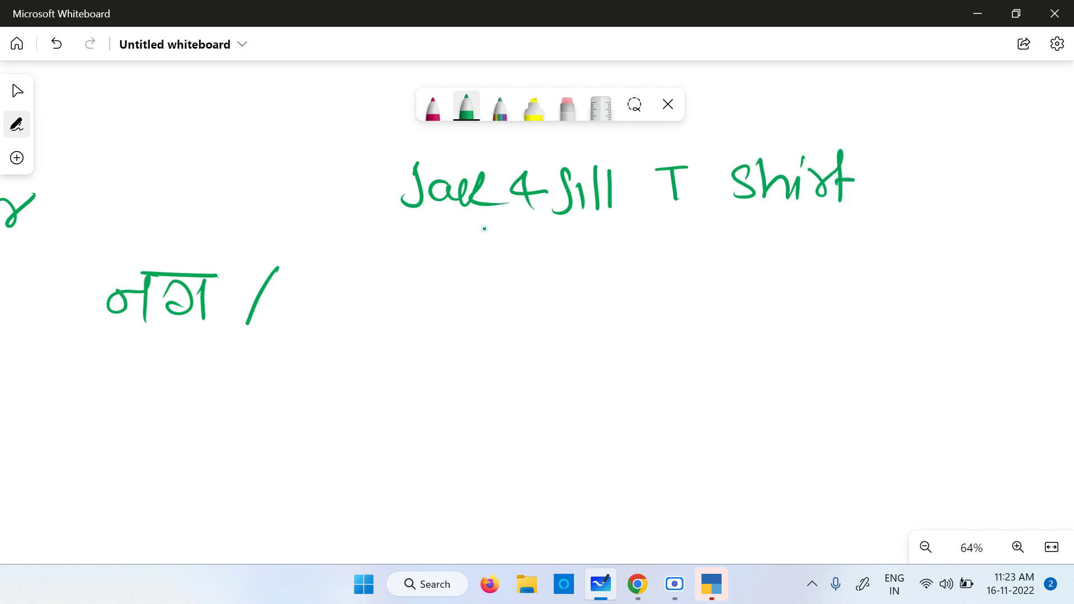
- Underline Jack & Jill T Shirt and draw a downward arrow from it to the brand Jack & Jills
{"action": "left_click_drag", "start_coordinate": [431, 218], "coordinate": [752, 226]}
{"action": "left_click_drag", "start_coordinate": [596, 231], "coordinate": [594, 278]}
{"action": "left_click_drag", "start_coordinate": [575, 254], "coordinate": [592, 279]}
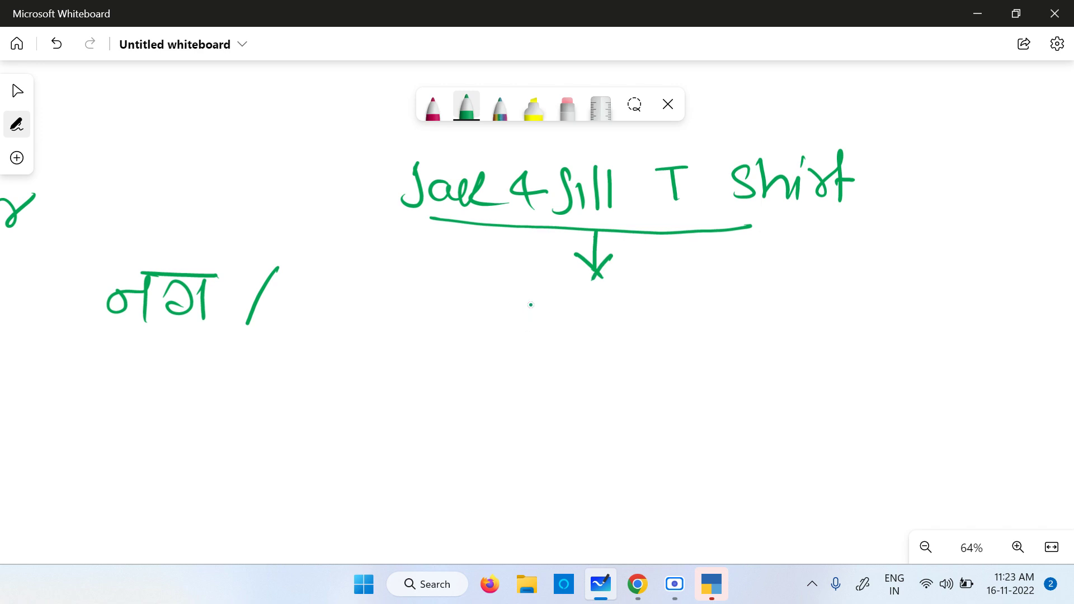
{"action": "mouse_move", "coordinate": [530, 299]}
{"action": "left_mouse_down"}
{"action": "mouse_move", "coordinate": [513, 336]}
{"action": "mouse_move", "coordinate": [567, 344]}
{"action": "mouse_move", "coordinate": [614, 319]}
{"action": "mouse_move", "coordinate": [631, 343]}
{"action": "mouse_move", "coordinate": [671, 331]}
{"action": "left_mouse_up"}
{"action": "left_click_drag", "start_coordinate": [658, 326], "coordinate": [664, 350]}
{"action": "left_click_drag", "start_coordinate": [681, 310], "coordinate": [677, 330]}
{"action": "mouse_move", "coordinate": [728, 302]}
{"action": "left_mouse_down"}
{"action": "mouse_move", "coordinate": [729, 344]}
{"action": "mouse_move", "coordinate": [744, 323]}
{"action": "mouse_move", "coordinate": [734, 343]}
{"action": "left_mouse_up"}
- Draw a downward arrow from Jack & Jills and write the group Shirt below it
{"action": "left_click", "coordinate": [614, 378]}
{"action": "left_click_drag", "start_coordinate": [623, 352], "coordinate": [625, 393]}
{"action": "left_click_drag", "start_coordinate": [644, 372], "coordinate": [626, 399]}
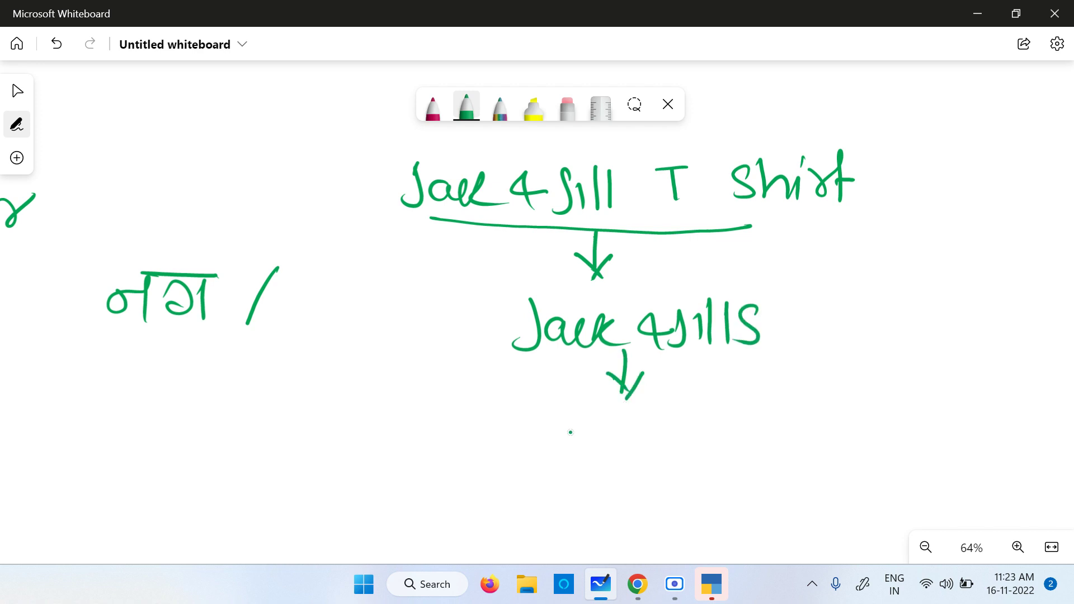
{"action": "left_click_drag", "start_coordinate": [580, 435], "coordinate": [561, 466]}
{"action": "mouse_move", "coordinate": [596, 424]}
{"action": "left_mouse_down"}
{"action": "mouse_move", "coordinate": [598, 464]}
{"action": "mouse_move", "coordinate": [624, 460]}
{"action": "left_mouse_up"}
{"action": "mouse_move", "coordinate": [640, 424]}
{"action": "left_mouse_down"}
{"action": "mouse_move", "coordinate": [642, 462]}
{"action": "mouse_move", "coordinate": [668, 460]}
{"action": "left_mouse_up"}
{"action": "left_click_drag", "start_coordinate": [685, 416], "coordinate": [656, 460]}
{"action": "mouse_move", "coordinate": [683, 412]}
{"action": "left_mouse_down"}
{"action": "mouse_move", "coordinate": [679, 463]}
{"action": "mouse_move", "coordinate": [697, 432]}
{"action": "left_mouse_up"}
- Tick Jack & Jills and Jack & Jill T Shirt, and underline Shirt
{"action": "left_click_drag", "start_coordinate": [767, 323], "coordinate": [807, 309]}
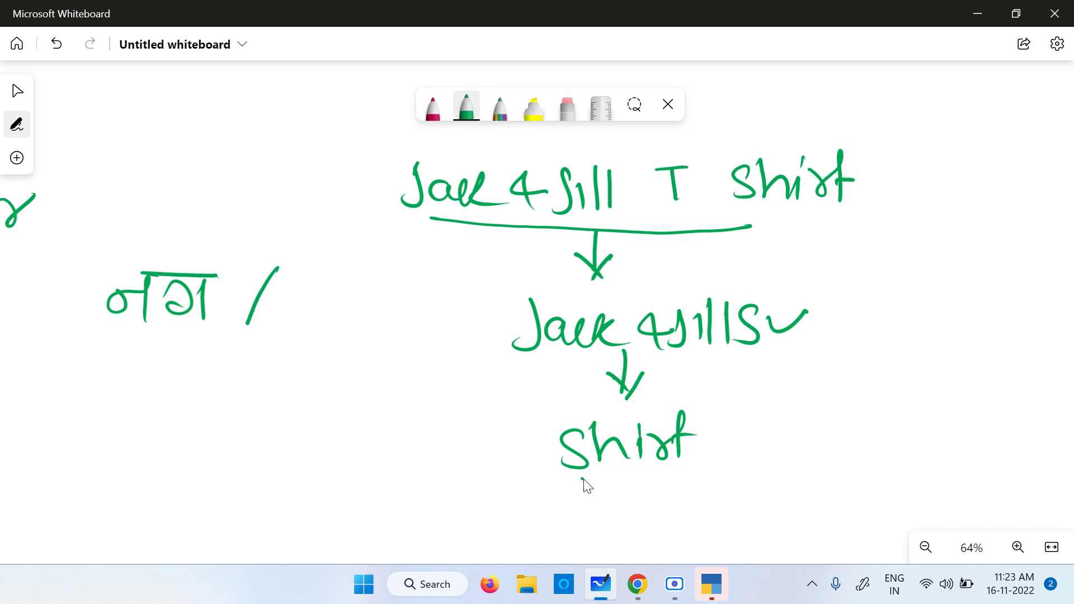
{"action": "left_click_drag", "start_coordinate": [583, 479], "coordinate": [639, 473]}
{"action": "mouse_move", "coordinate": [333, 152]}
{"action": "left_mouse_down"}
{"action": "mouse_move", "coordinate": [335, 164]}
{"action": "mouse_move", "coordinate": [405, 179]}
{"action": "left_mouse_up"}
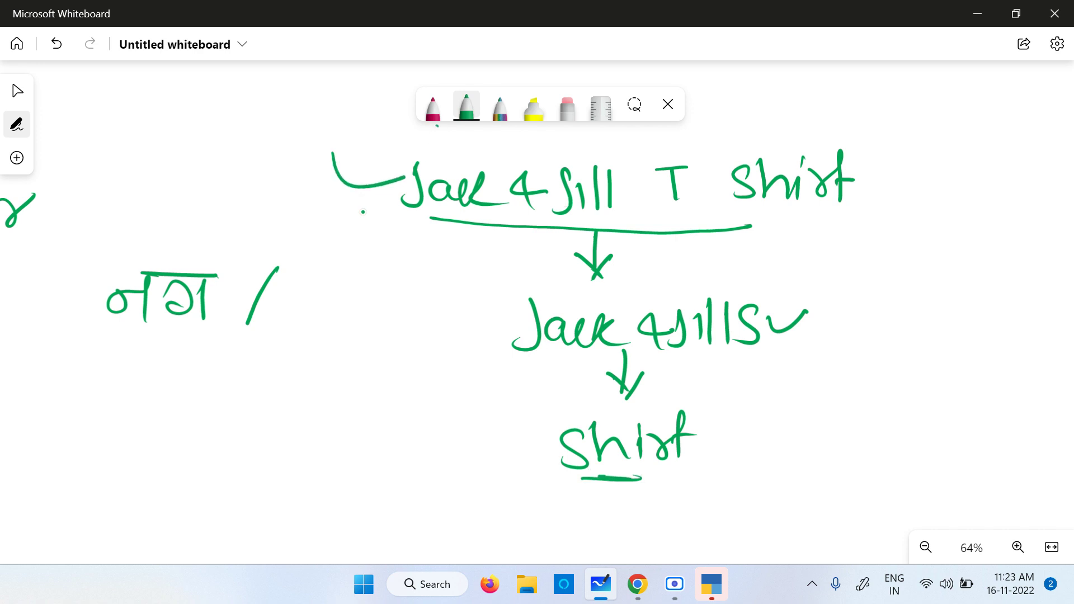
- Write Under with the red pen and an arrow pointing to Jack & Jills
{"action": "left_click", "coordinate": [432, 106]}
{"action": "left_click_drag", "start_coordinate": [281, 290], "coordinate": [351, 332]}
{"action": "mouse_move", "coordinate": [368, 286]}
{"action": "left_mouse_down"}
{"action": "mouse_move", "coordinate": [364, 308]}
{"action": "mouse_move", "coordinate": [456, 319]}
{"action": "mouse_move", "coordinate": [446, 347]}
{"action": "left_mouse_up"}
- Write Unit → nos on a branch line below Under, and draw a red frame around the whole item example
{"action": "mouse_move", "coordinate": [334, 378]}
{"action": "left_mouse_down"}
{"action": "mouse_move", "coordinate": [333, 494]}
{"action": "mouse_move", "coordinate": [388, 487]}
{"action": "mouse_move", "coordinate": [414, 509]}
{"action": "left_mouse_up"}
{"action": "left_click_drag", "start_coordinate": [428, 490], "coordinate": [427, 510]}
{"action": "mouse_move", "coordinate": [451, 472]}
{"action": "left_mouse_down"}
{"action": "mouse_move", "coordinate": [451, 495]}
{"action": "mouse_move", "coordinate": [516, 508]}
{"action": "left_mouse_up"}
{"action": "left_click_drag", "start_coordinate": [495, 491], "coordinate": [492, 524]}
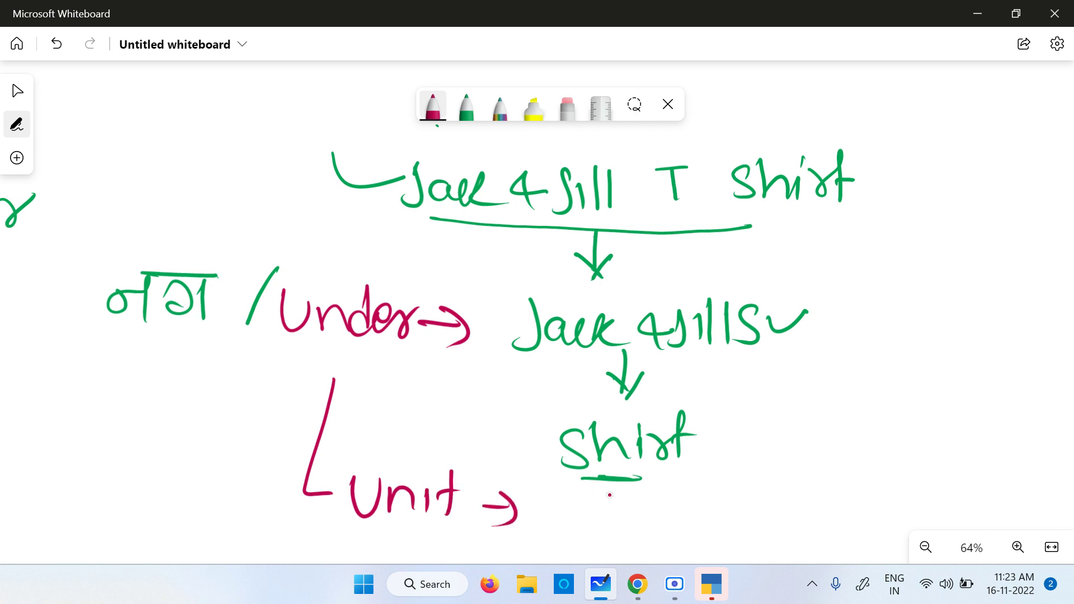
{"action": "left_click_drag", "start_coordinate": [561, 504], "coordinate": [588, 524]}
{"action": "left_click_drag", "start_coordinate": [601, 503], "coordinate": [622, 521]}
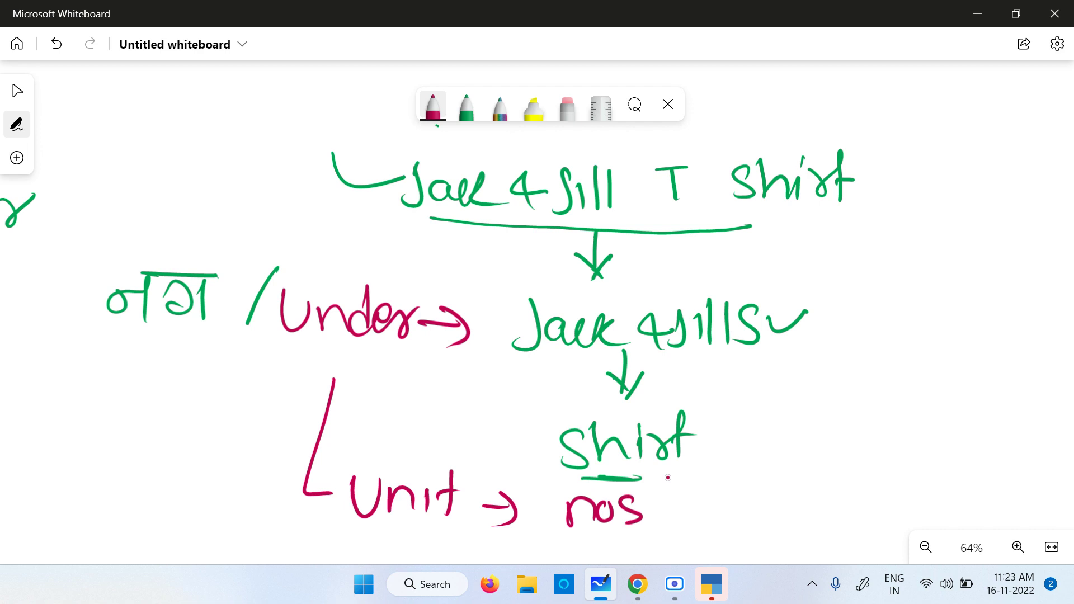
{"action": "mouse_move", "coordinate": [367, 148]}
{"action": "left_mouse_down"}
{"action": "mouse_move", "coordinate": [580, 160]}
{"action": "mouse_move", "coordinate": [873, 143]}
{"action": "mouse_move", "coordinate": [845, 522]}
{"action": "mouse_move", "coordinate": [271, 204]}
{"action": "mouse_move", "coordinate": [264, 567]}
{"action": "left_mouse_up"}
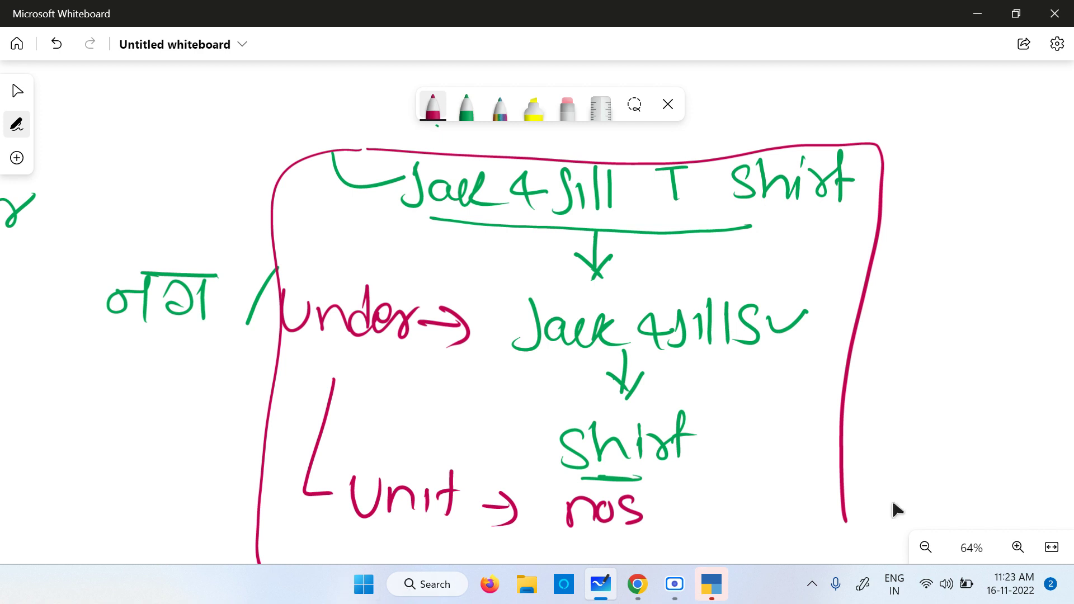
- Switch to TallyPrime in Educational Mode and start creating a new company
{"action": "left_click", "coordinate": [710, 586]}
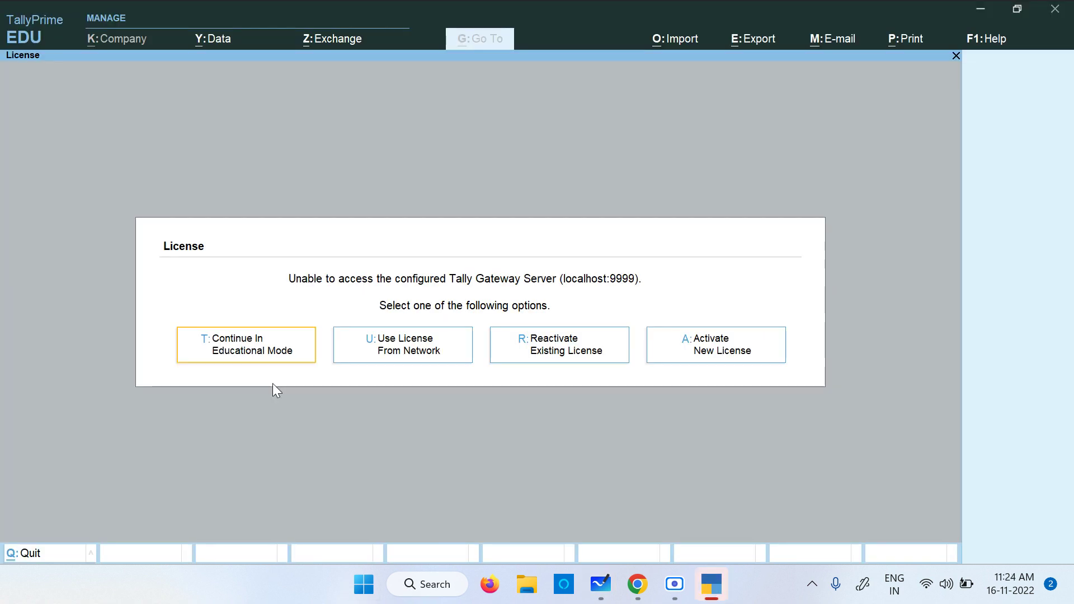
{"action": "left_click", "coordinate": [244, 350]}
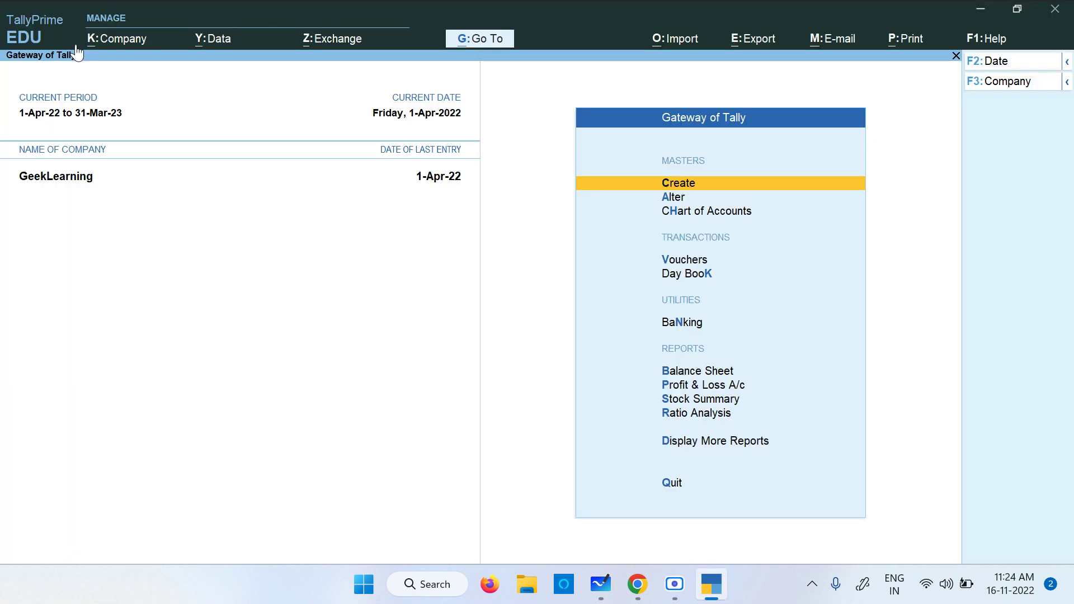
{"action": "left_click", "coordinate": [103, 38]}
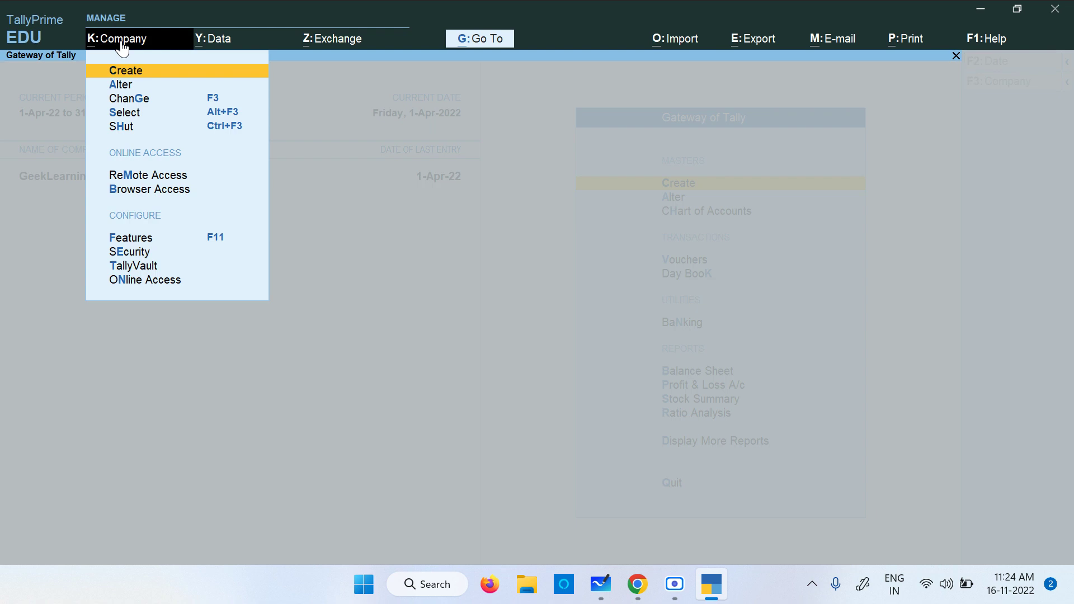
{"action": "left_click", "coordinate": [155, 72]}
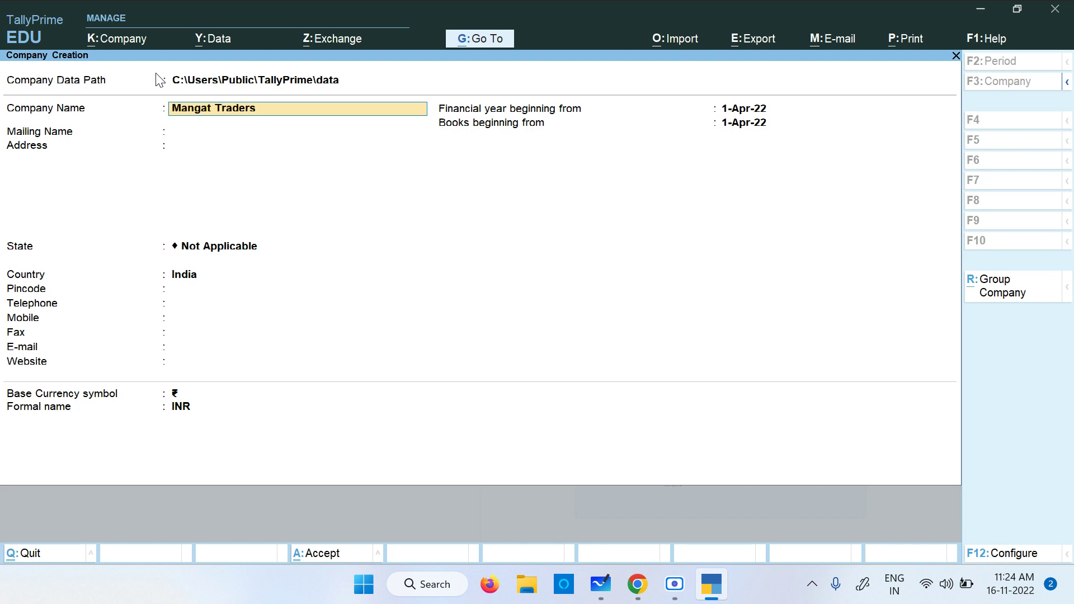
- Enter Mangat Traders as the company and mailing name, leave the address blank, and choose Delhi as the state
{"action": "key", "text": "Return"}
{"action": "key", "text": "Return"}
{"action": "key", "text": "Return"}
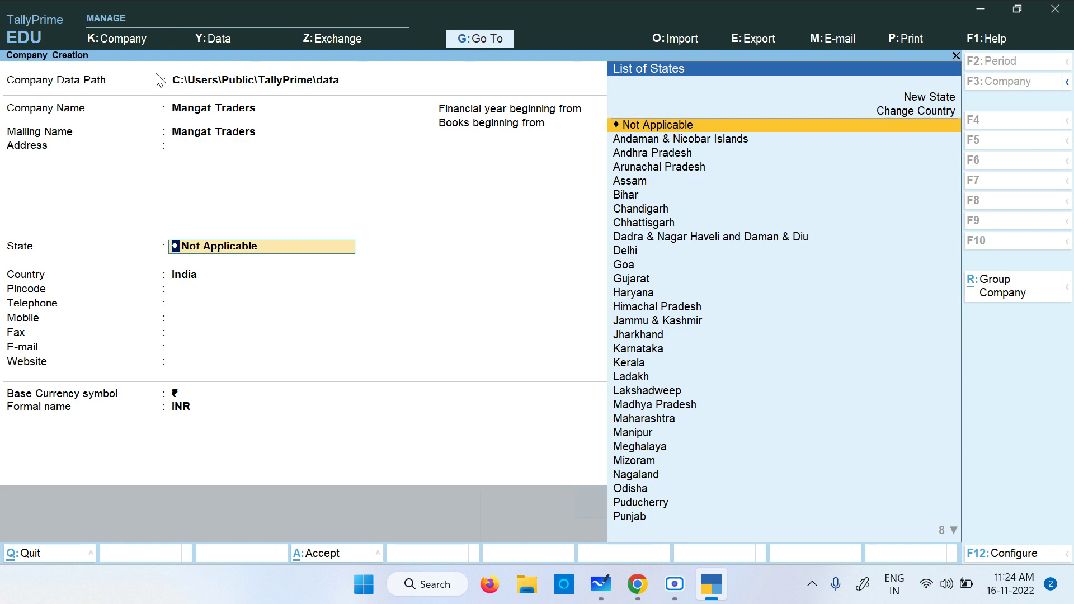
{"action": "type", "text": "Del"}
{"action": "key", "text": "Return"}
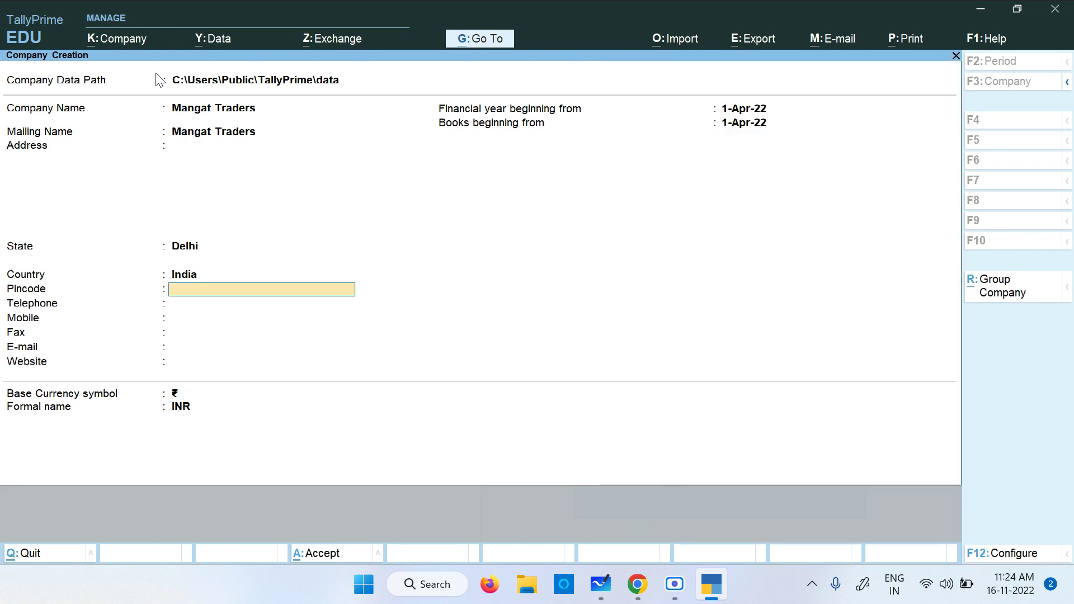
- Leave the pincode and contact fields blank, keep ₹ and INR as the base currency, and save the company
{"action": "key", "text": "Return"}
{"action": "key", "text": "Return"}
{"action": "key", "text": "Return"}
{"action": "key", "text": "Return"}
{"action": "key", "text": "Return"}
{"action": "key", "text": "Return"}
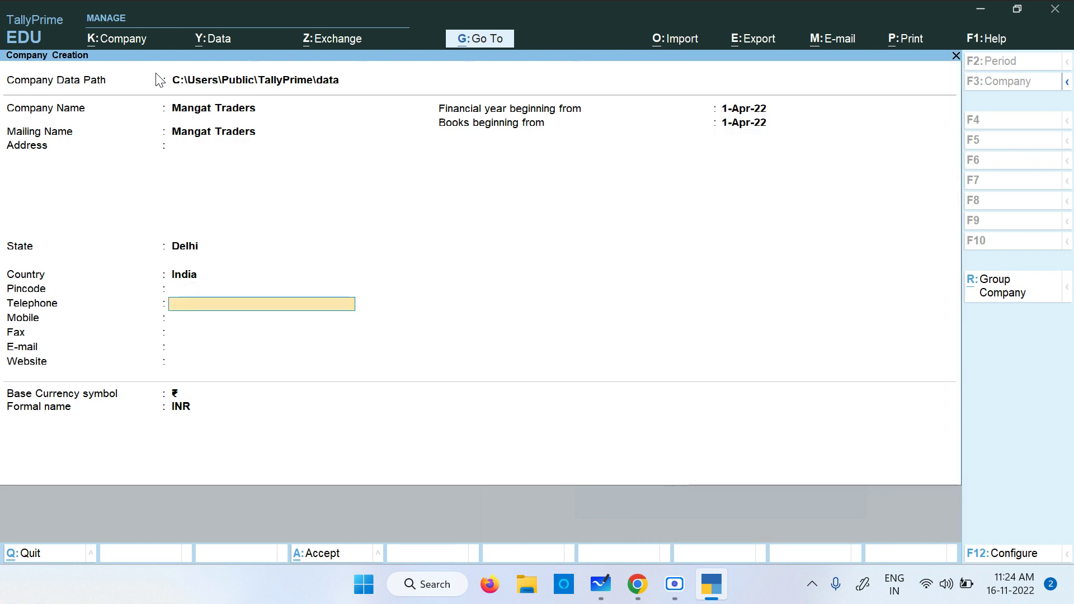
{"action": "key", "text": "Return"}
{"action": "key", "text": "Return"}
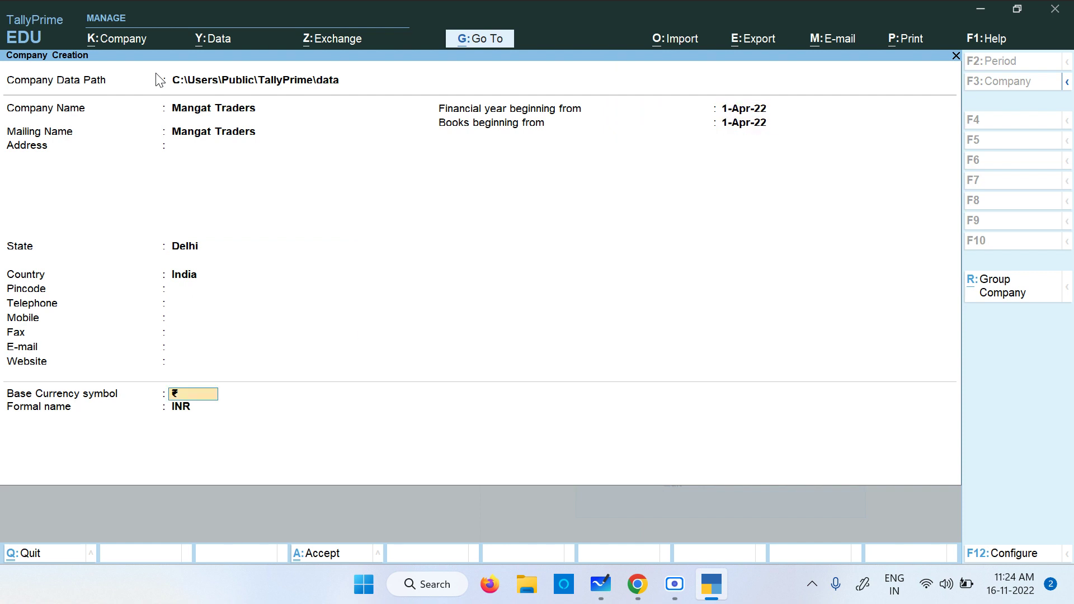
{"action": "key", "text": "Return"}
{"action": "key", "text": "Return"}
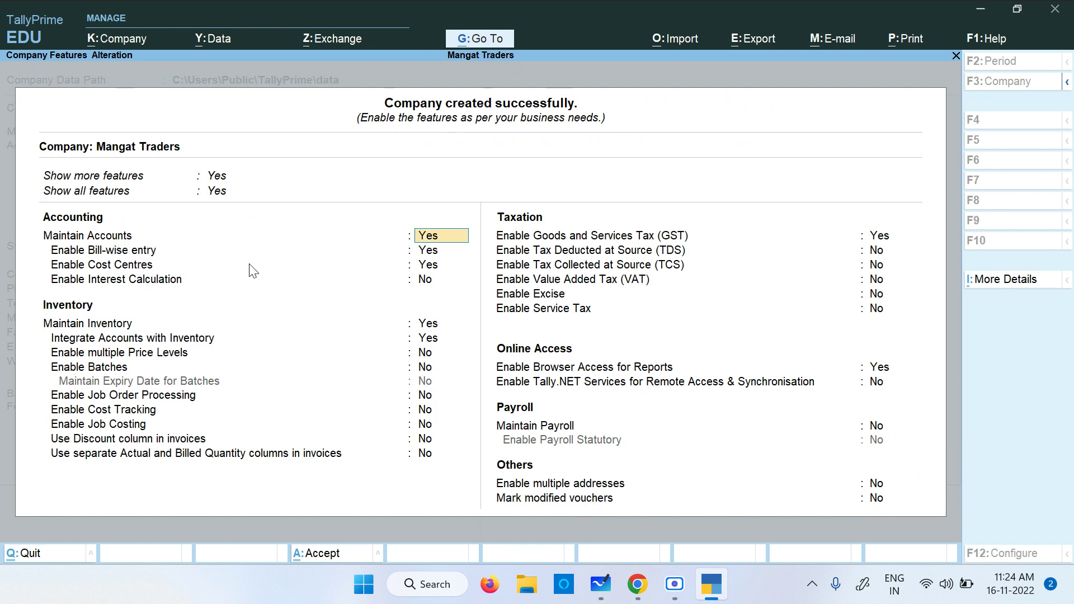
{"action": "left_click", "coordinate": [425, 267]}
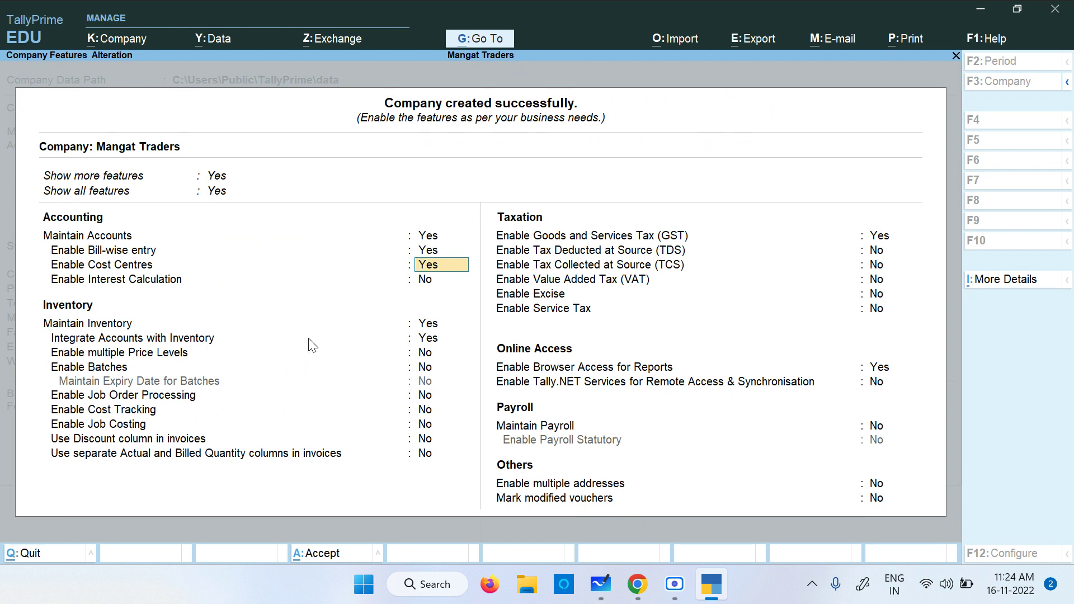
{"action": "left_click", "coordinate": [439, 340]}
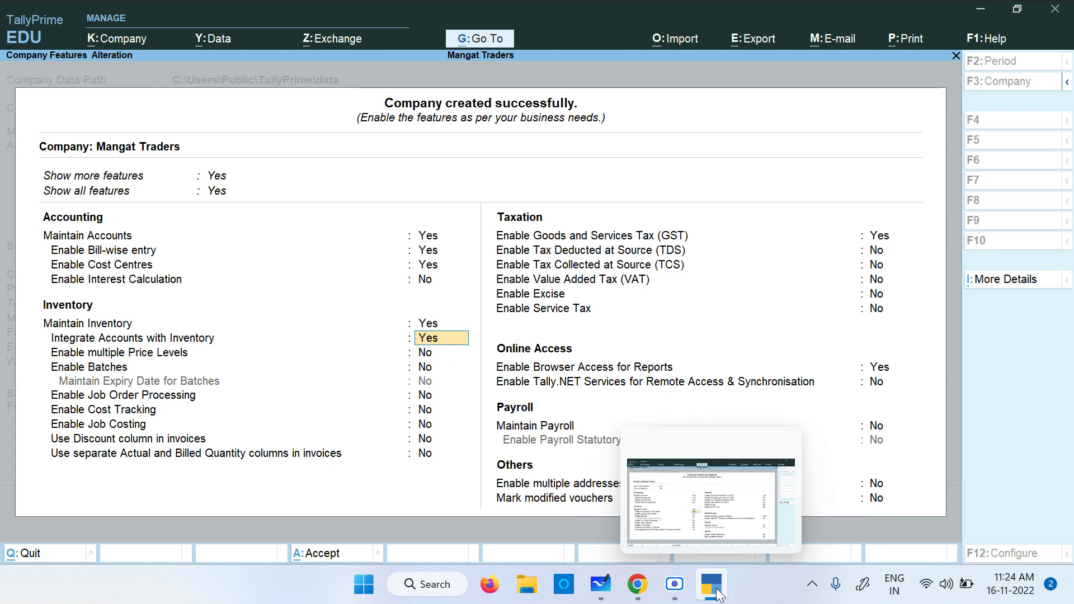
{"action": "left_click", "coordinate": [676, 585]}
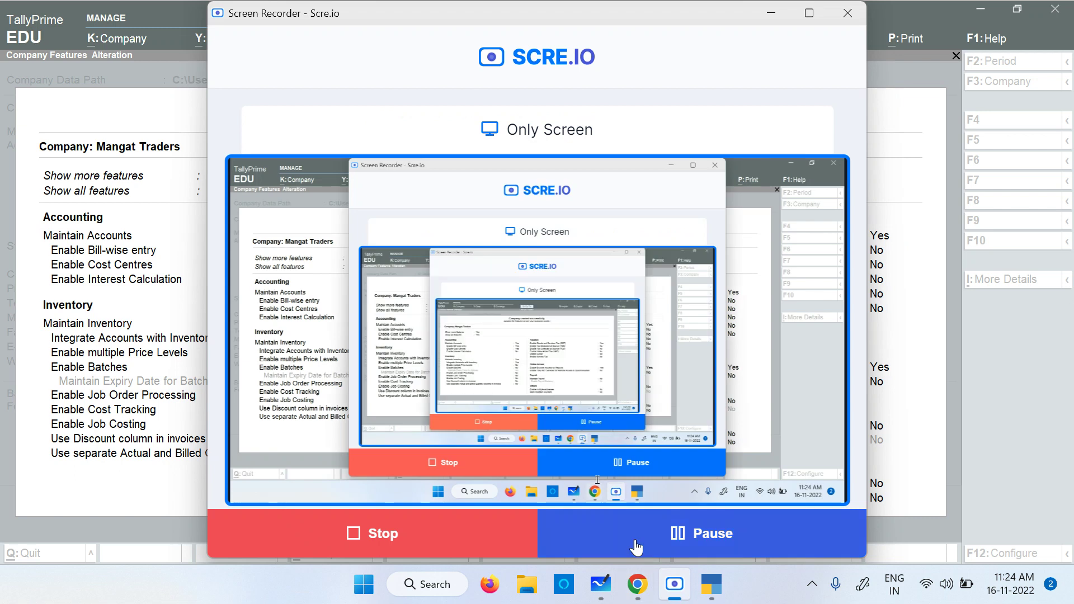
{"action": "left_click", "coordinate": [906, 527]}
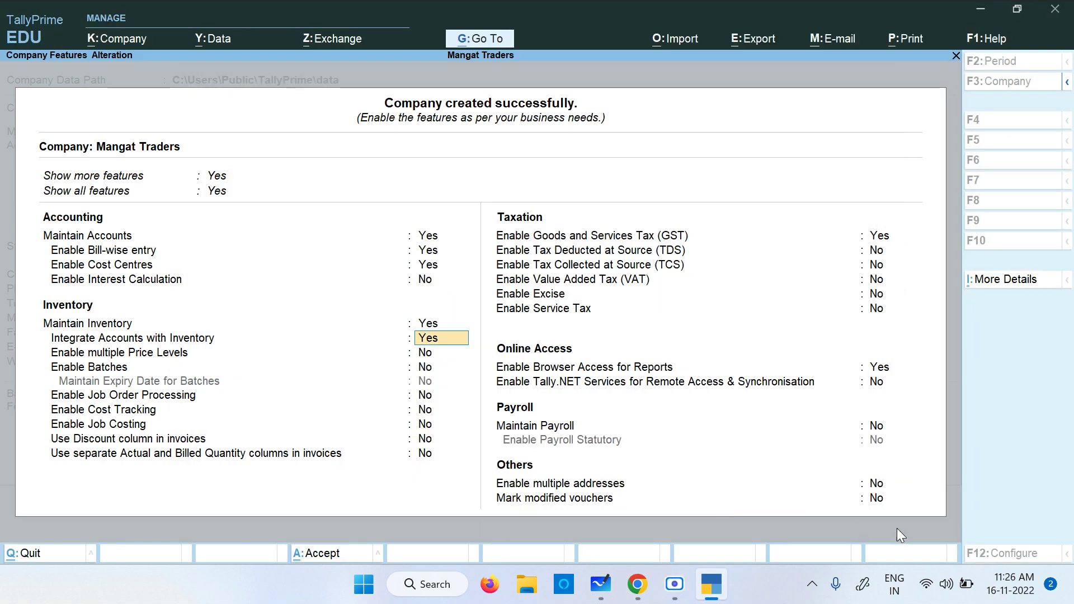
{"action": "mouse_move", "coordinate": [720, 590]}
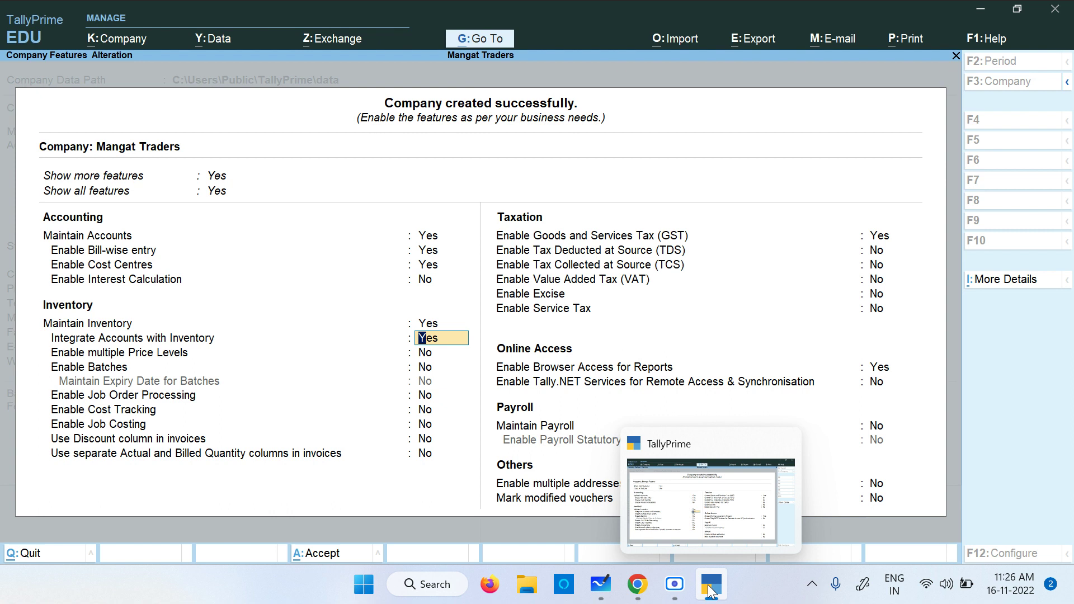
{"action": "left_click", "coordinate": [710, 590]}
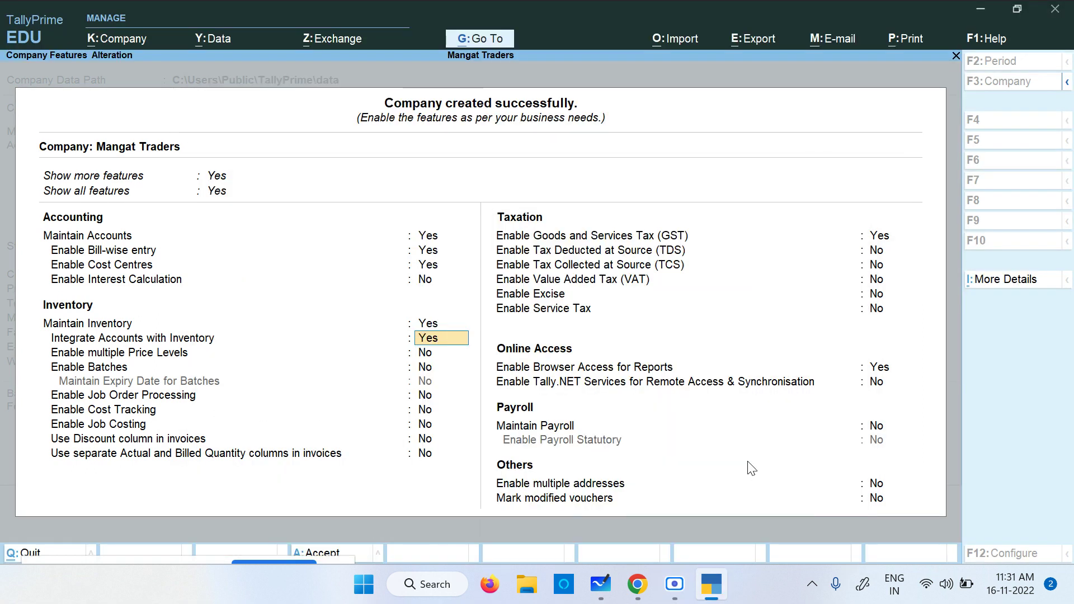
- Keep the remaining inventory features at No and proceed with GST enabled to the company's GST details
{"action": "key", "text": "Return"}
{"action": "key", "text": "Return"}
{"action": "key", "text": "Return"}
{"action": "key", "text": "Return"}
{"action": "key", "text": "Return"}
{"action": "key", "text": "Return"}
{"action": "key", "text": "Return"}
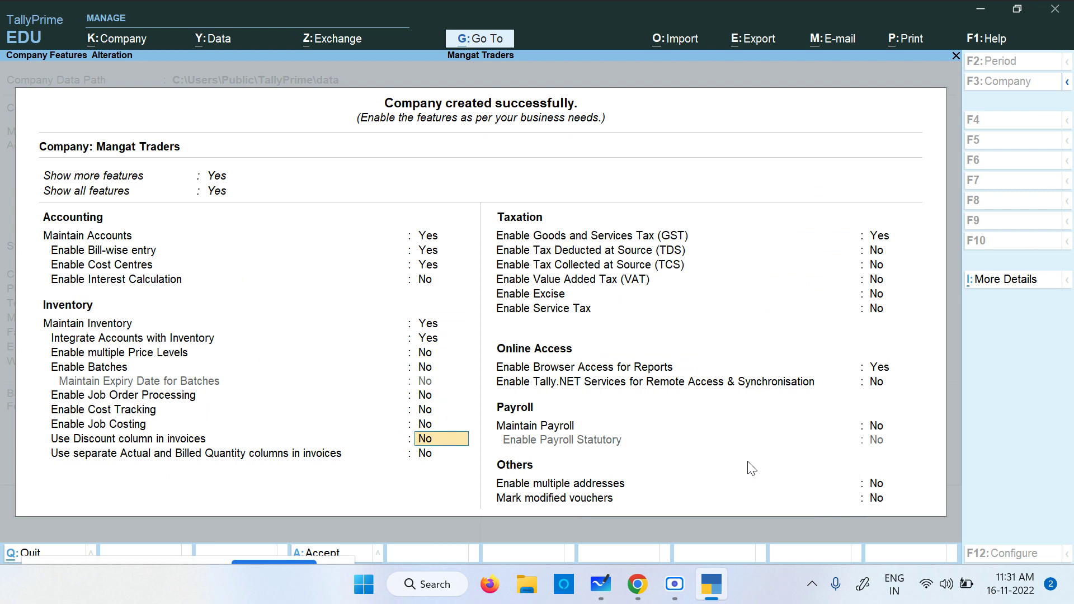
{"action": "key", "text": "Return"}
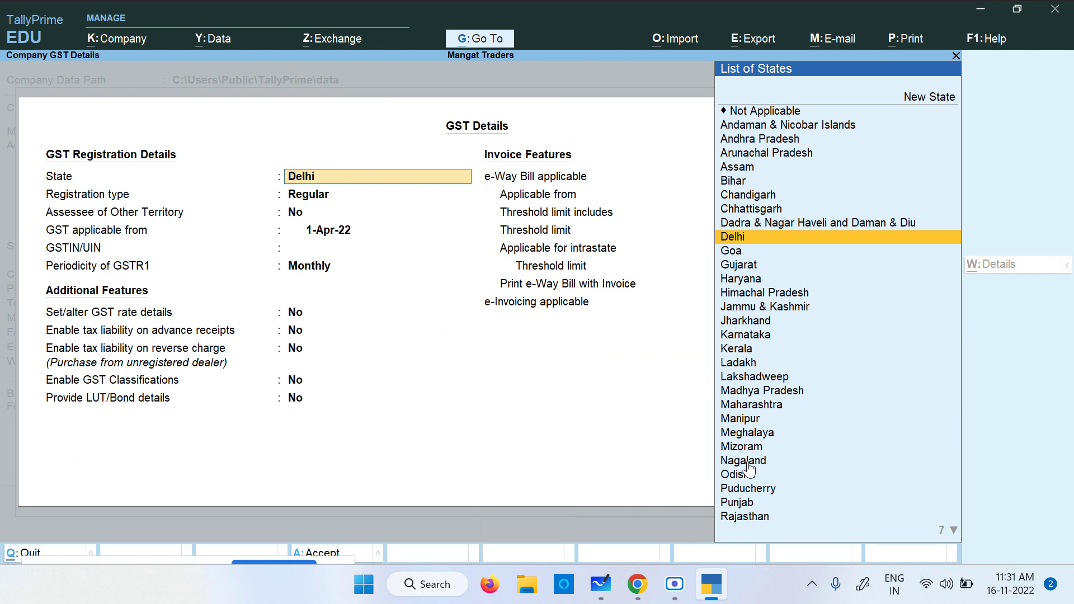
- Keep Delhi, Regular registration and No for other territory, and set GST applicable from 1-7-2017
{"action": "key", "text": "Return"}
{"action": "key", "text": "Return"}
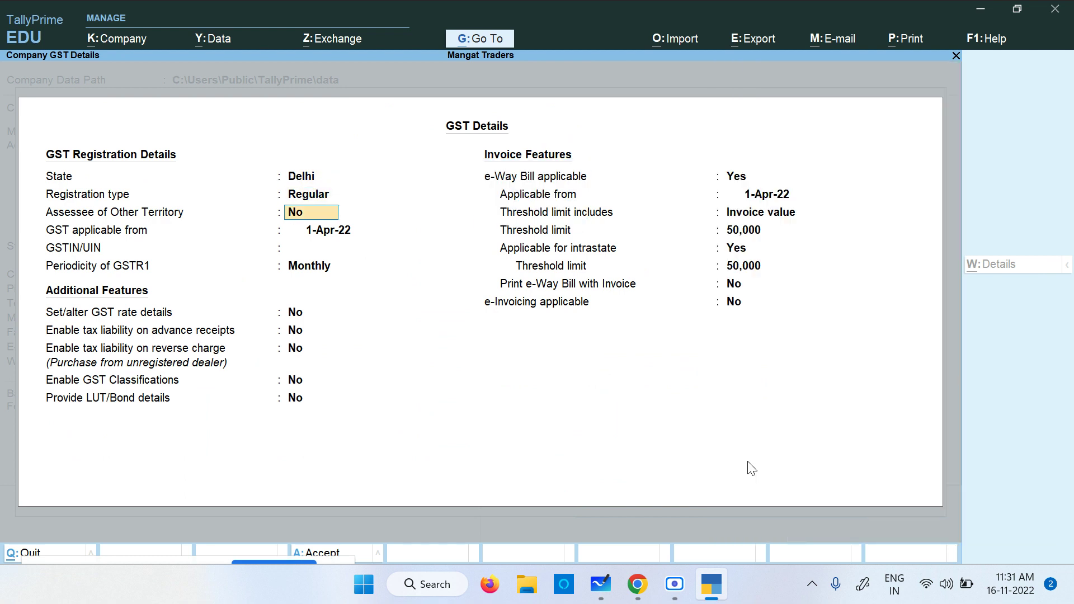
{"action": "key", "text": "Return"}
{"action": "type", "text": "1-"}
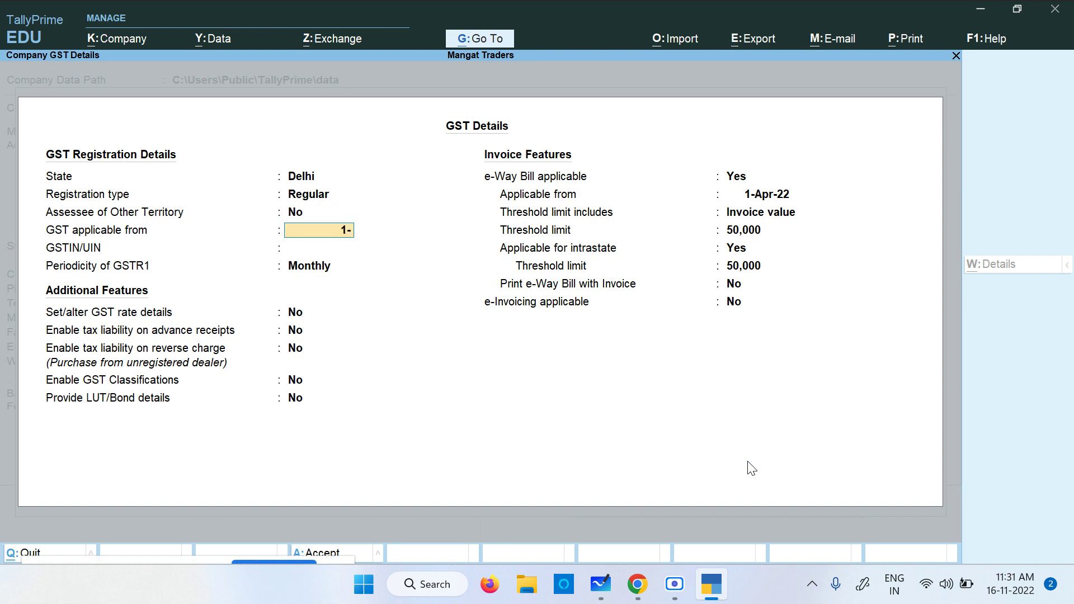
{"action": "type", "text": "7-2017"}
{"action": "key", "text": "Return"}
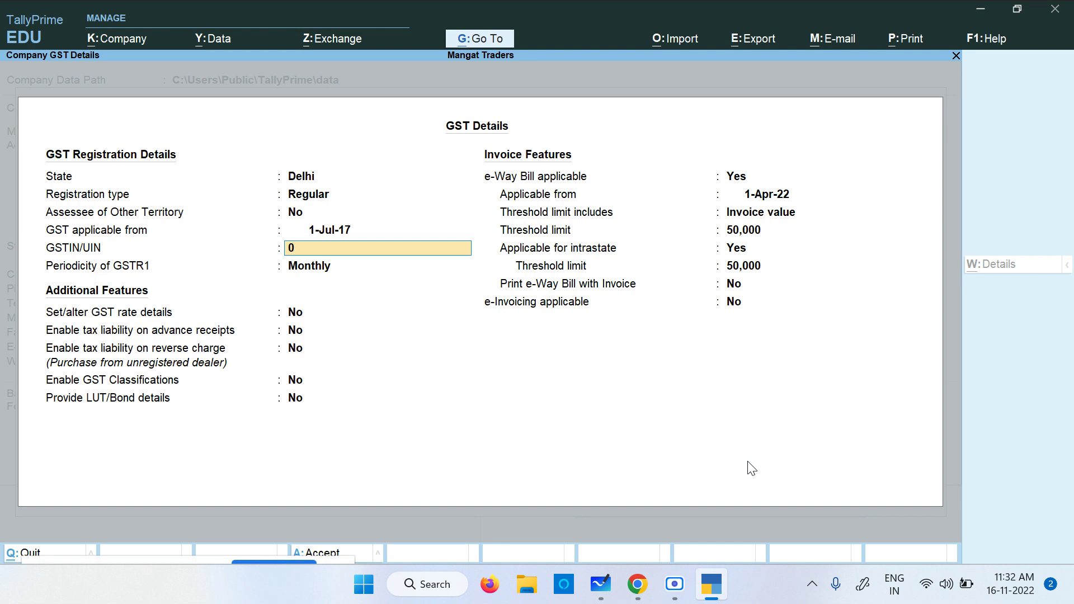
- Enter the company's GSTIN/UIN and keep the GSTR1 periodicity at Monthly
{"action": "type", "text": "07SGHDSHDGHSDGS"}
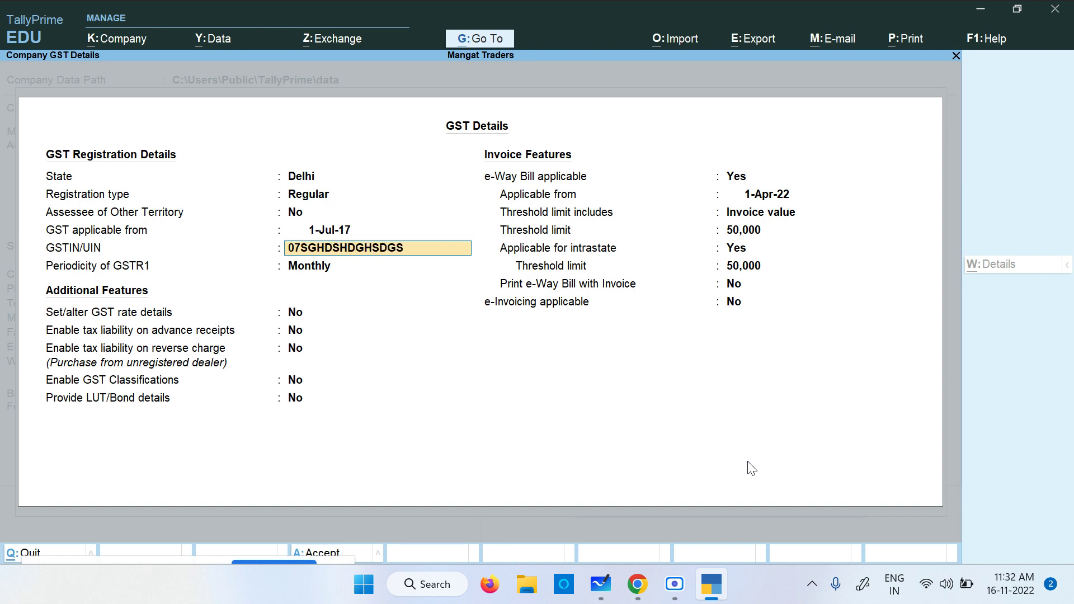
{"action": "key", "text": "Return"}
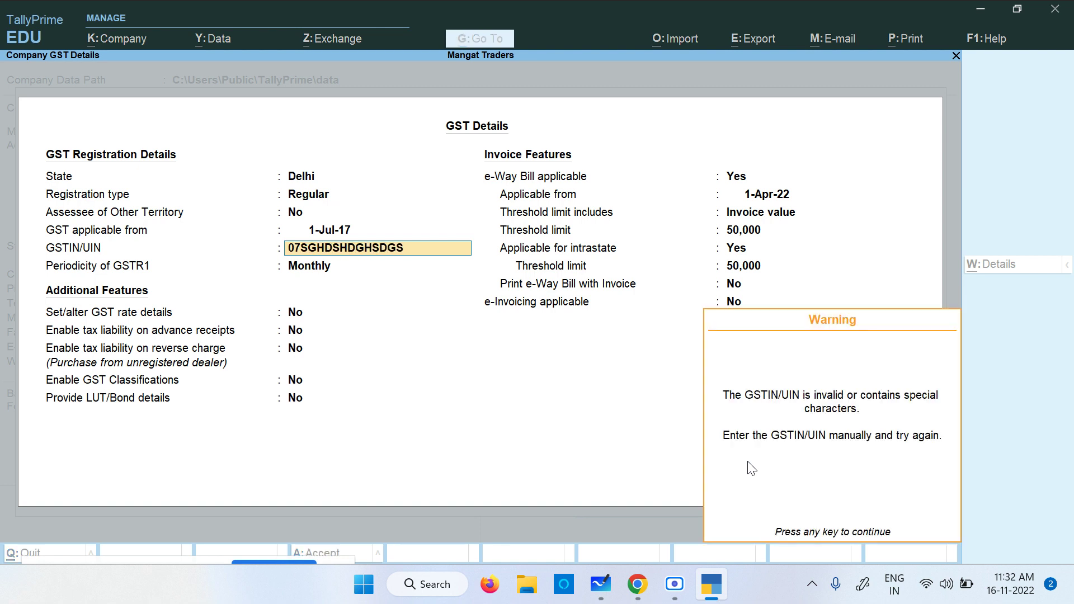
{"action": "key", "text": "Return"}
{"action": "key", "text": "Return"}
{"action": "key", "text": "Return"}
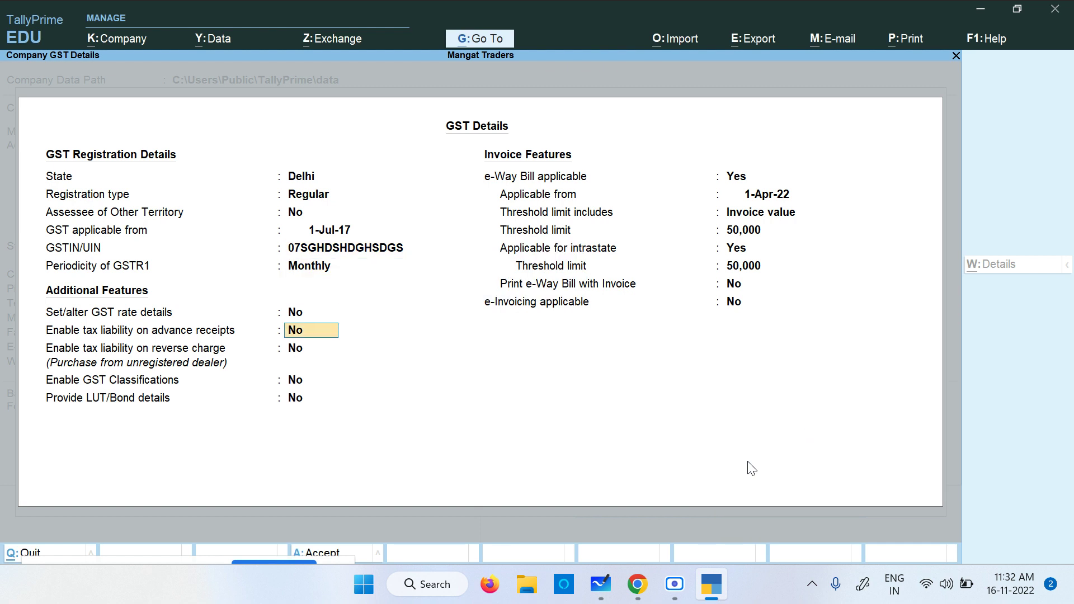
- Set Set/alter GST rate details to Yes and choose Taxable as the company's taxability
{"action": "key", "text": "BackSpace"}
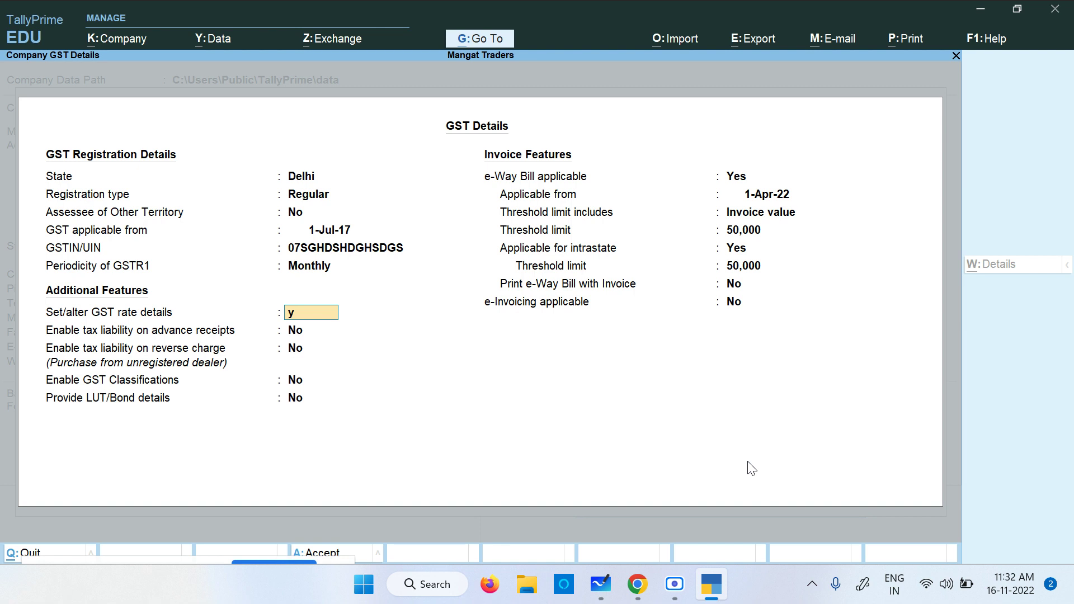
{"action": "key", "text": "Return"}
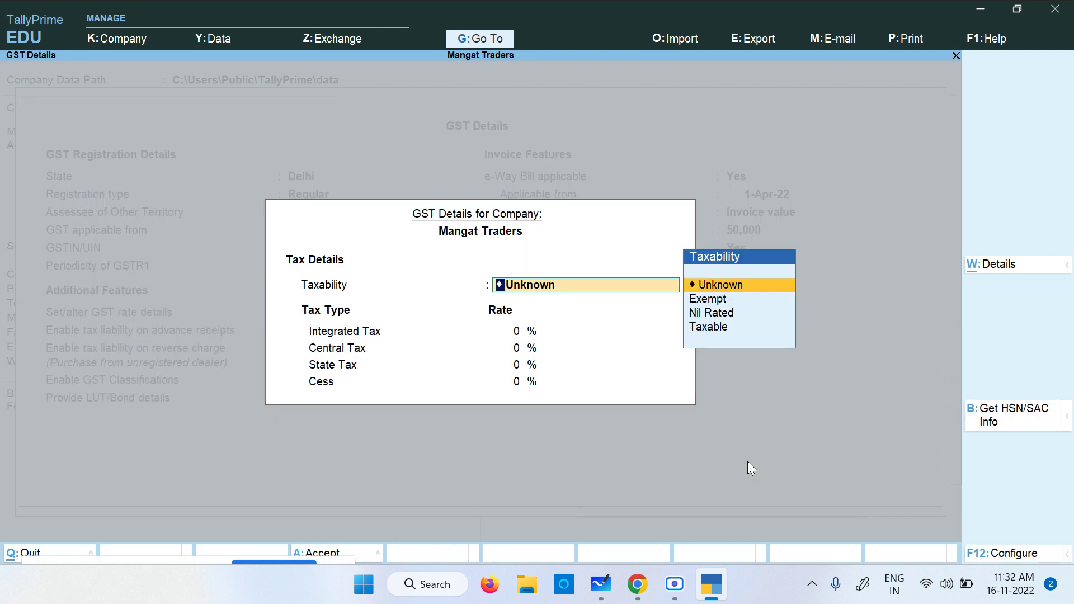
{"action": "key", "text": "Down"}
{"action": "key", "text": "Down"}
{"action": "key", "text": "Down"}
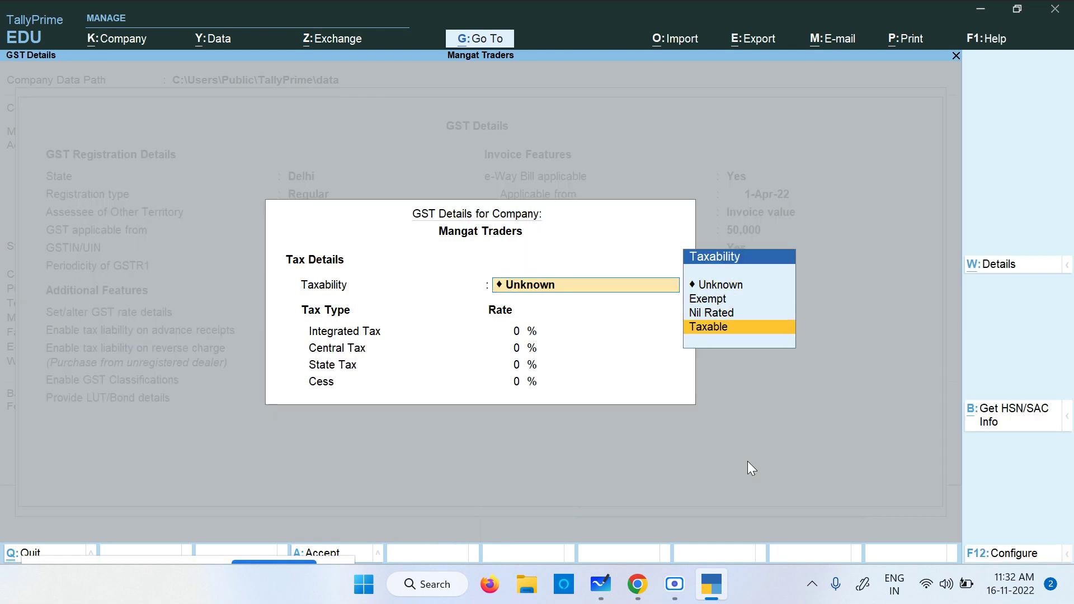
{"action": "key", "text": "Return"}
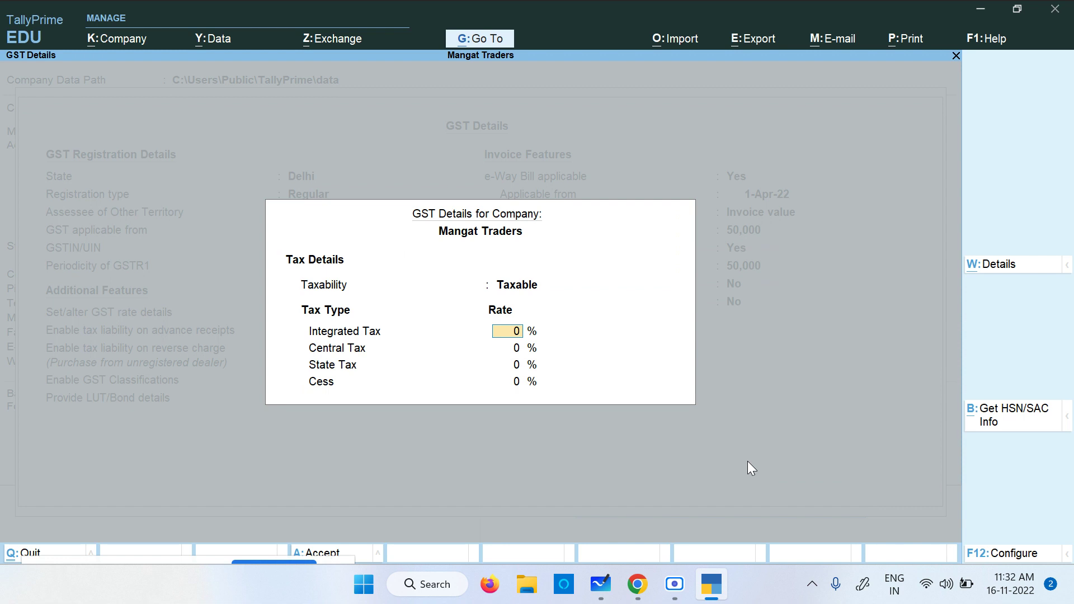
- Set the integrated tax rate to 12% and accept 6% central tax, 6% state tax and 0% cess
{"action": "type", "text": "12"}
{"action": "key", "text": "Return"}
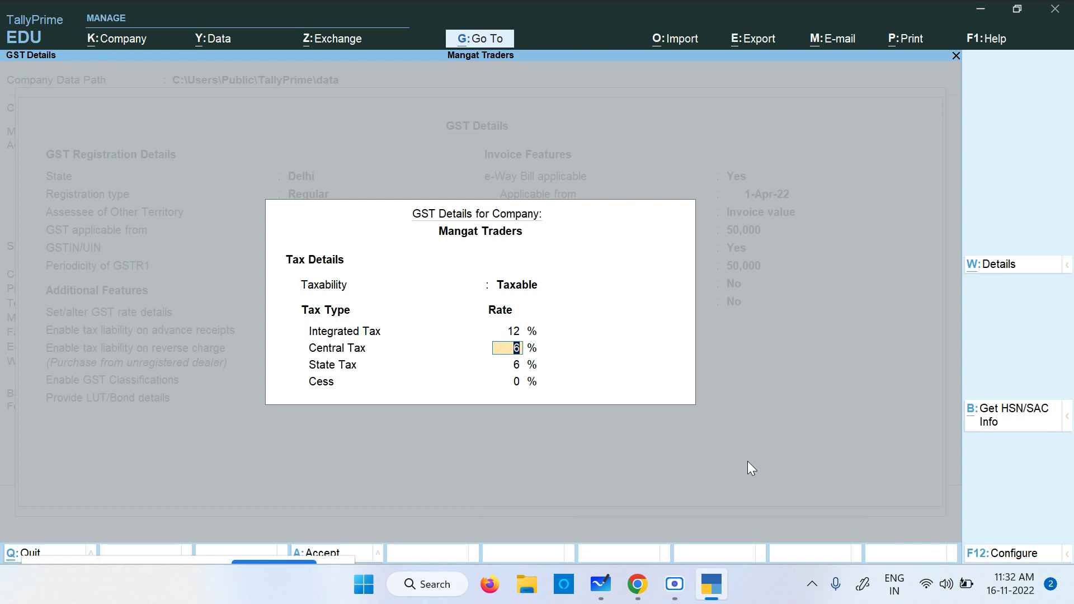
{"action": "key", "text": "Return"}
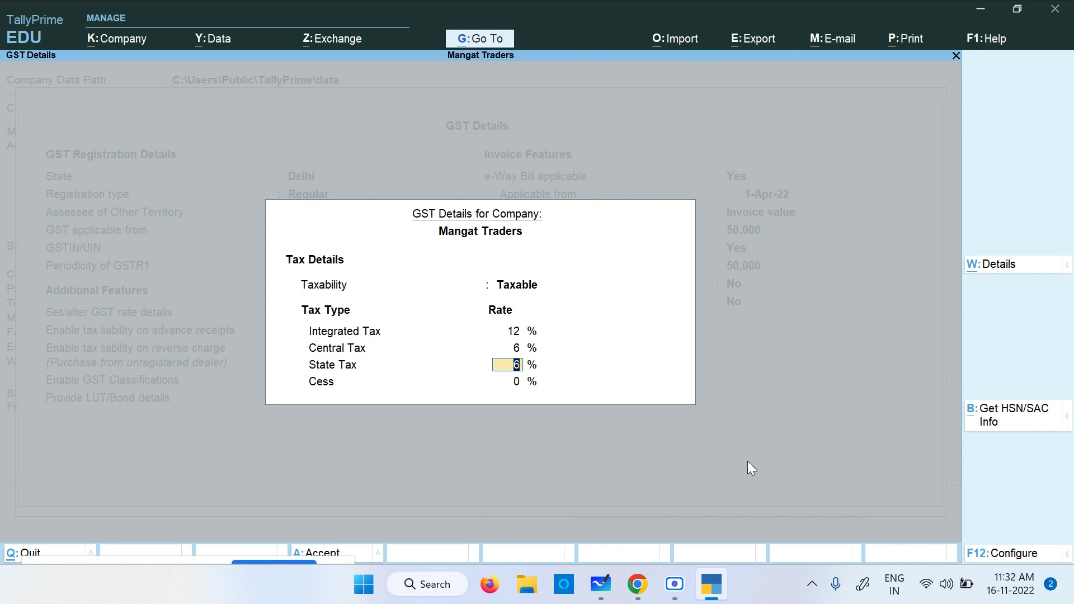
{"action": "key", "text": "Return"}
{"action": "key", "text": "Return"}
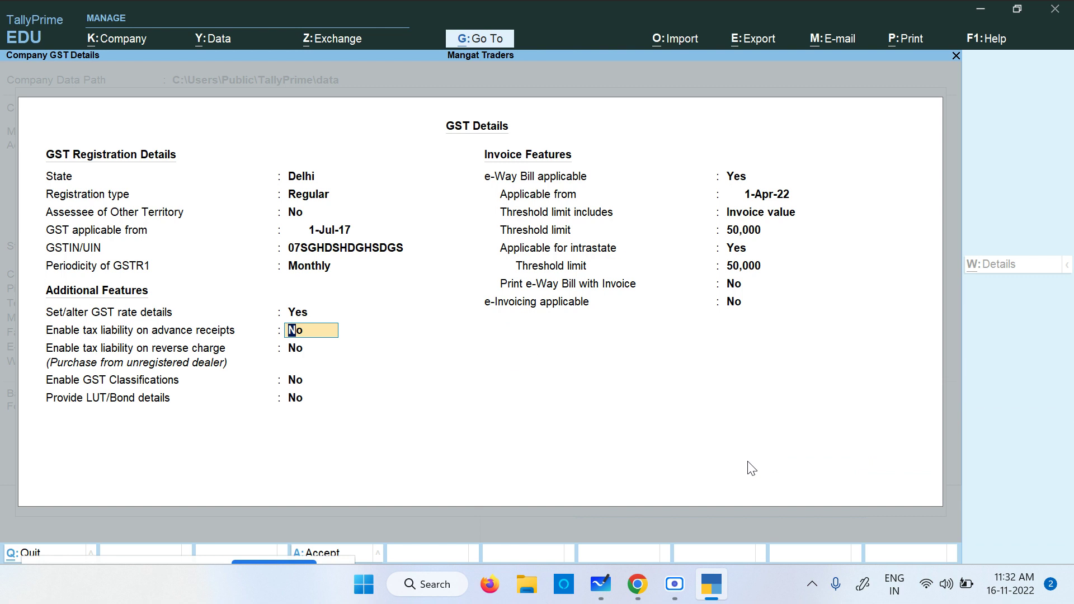
- Keep the remaining additional GST features at No, set e-Way Bill applicable to No, and save the GST details and company features
{"action": "key", "text": "Return"}
{"action": "key", "text": "Return"}
{"action": "key", "text": "Return"}
{"action": "key", "text": "Return"}
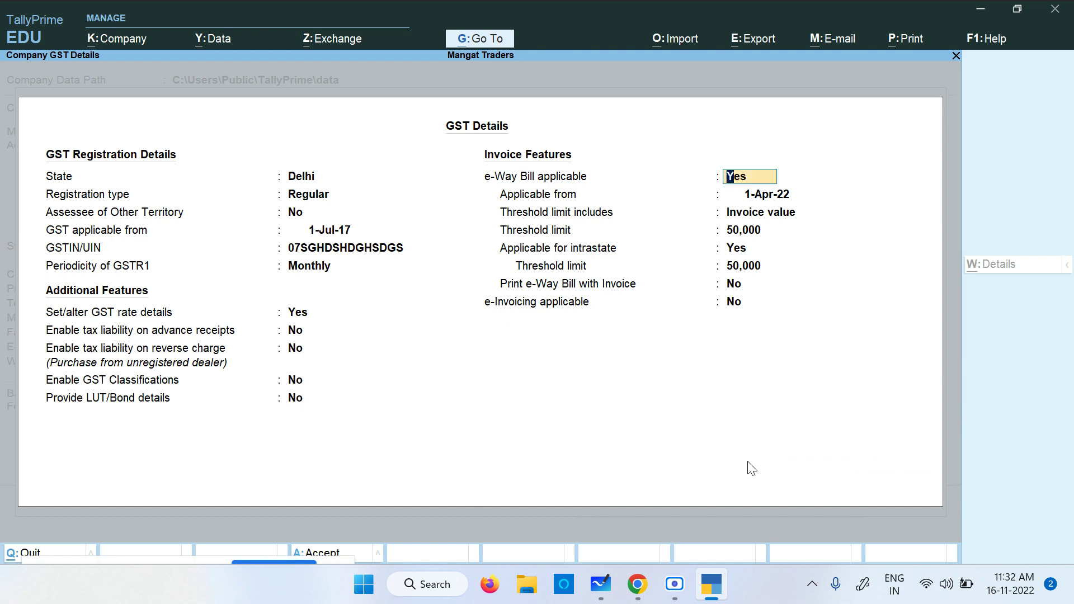
{"action": "type", "text": "n"}
{"action": "key", "text": "Return"}
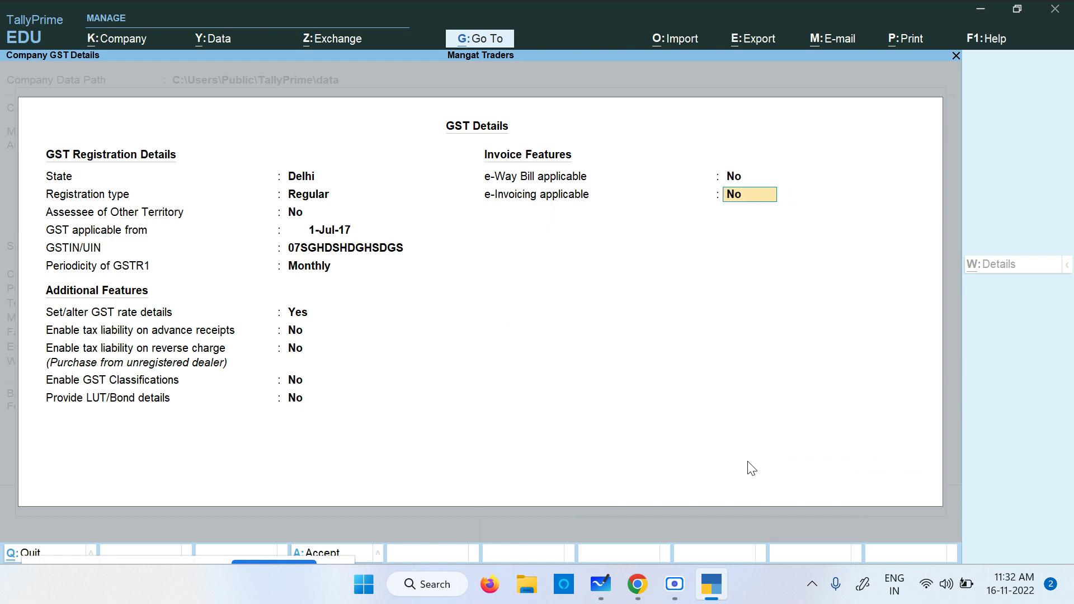
{"action": "key", "text": "ctrl+a"}
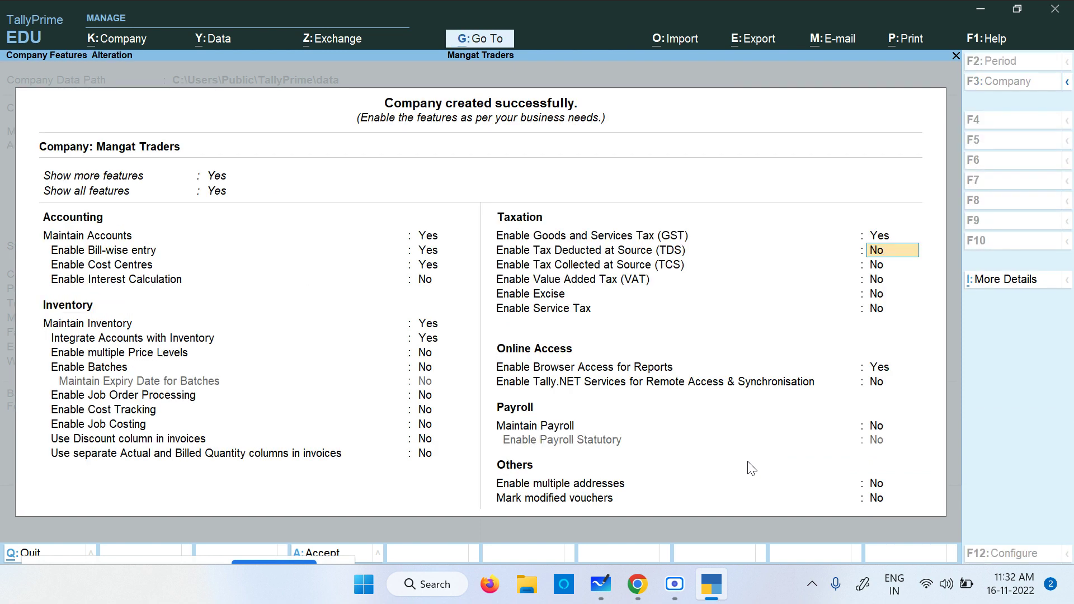
{"action": "key", "text": "ctrl+a"}
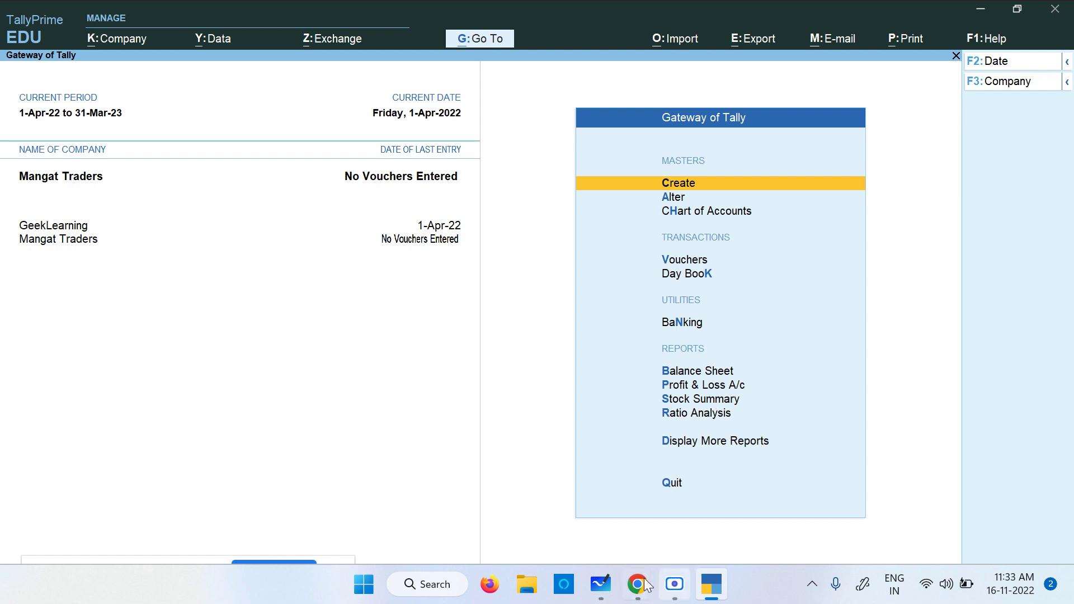
- Switch to 5 Ashutosh Stationary.pdf in Chrome and highlight the supplier Sudarshan Stationery in the goods purchase entry
{"action": "mouse_move", "coordinate": [600, 584]}
{"action": "mouse_move", "coordinate": [638, 584]}
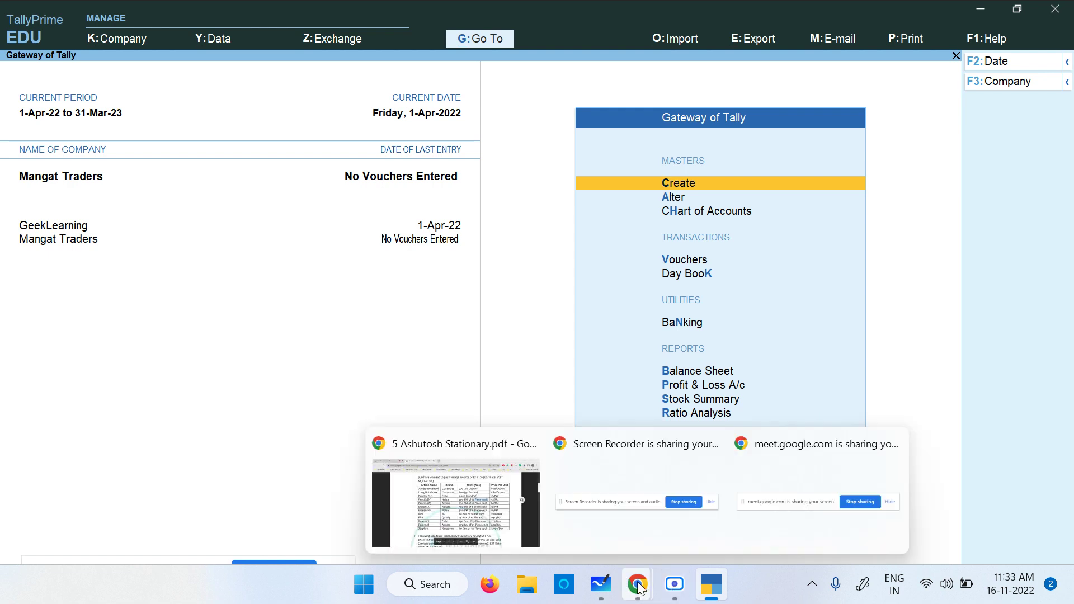
{"action": "left_click", "coordinate": [461, 510]}
{"action": "scroll", "coordinate": [311, 278], "scroll_direction": "up", "scroll_amount": 5}
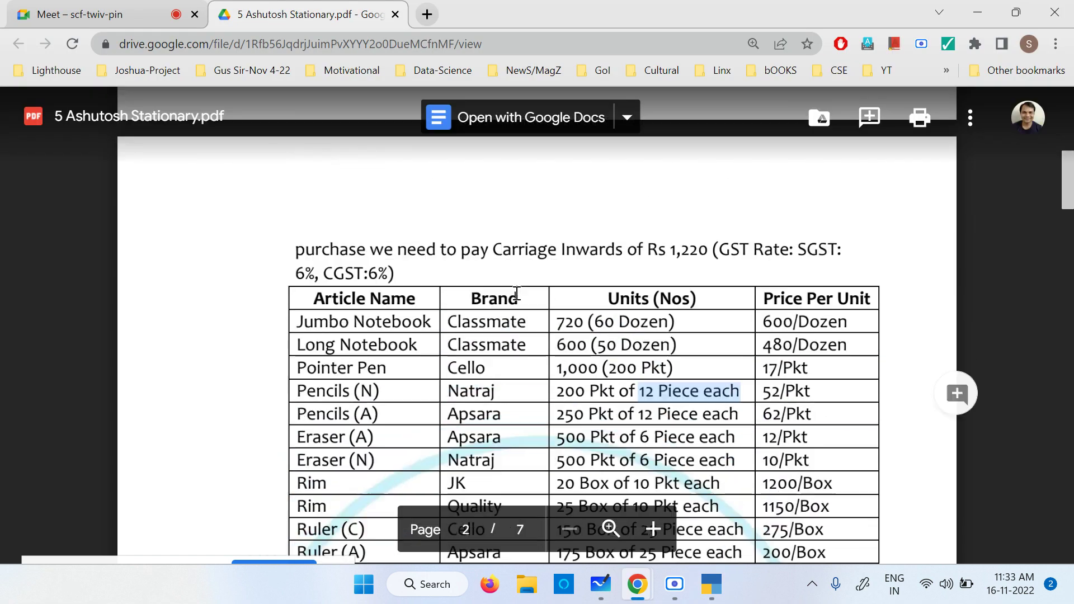
{"action": "scroll", "coordinate": [517, 293], "scroll_direction": "up", "scroll_amount": 3}
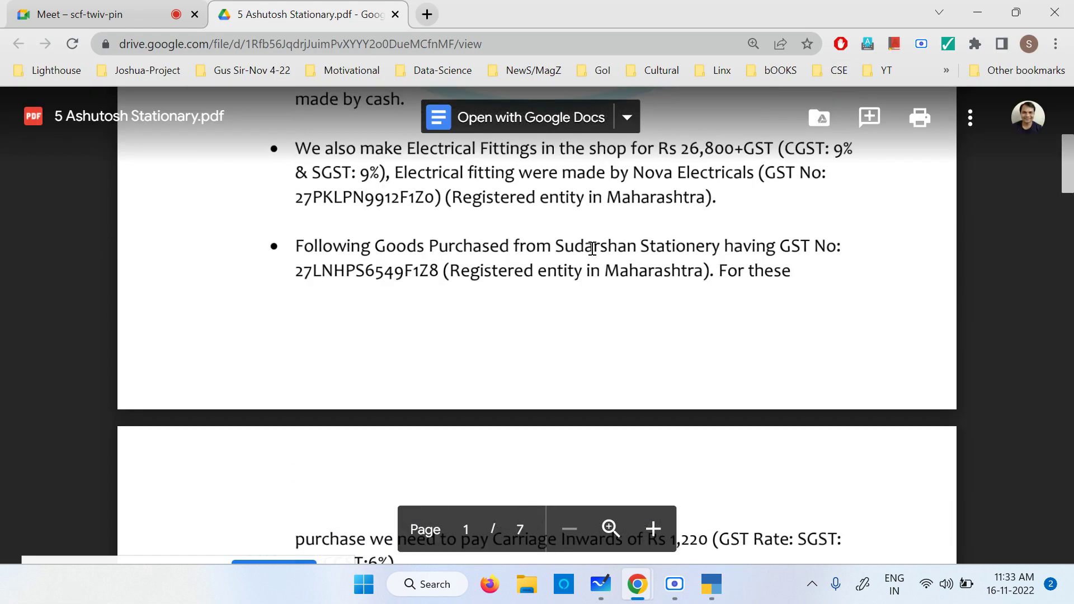
{"action": "left_click_drag", "start_coordinate": [555, 247], "coordinate": [721, 247]}
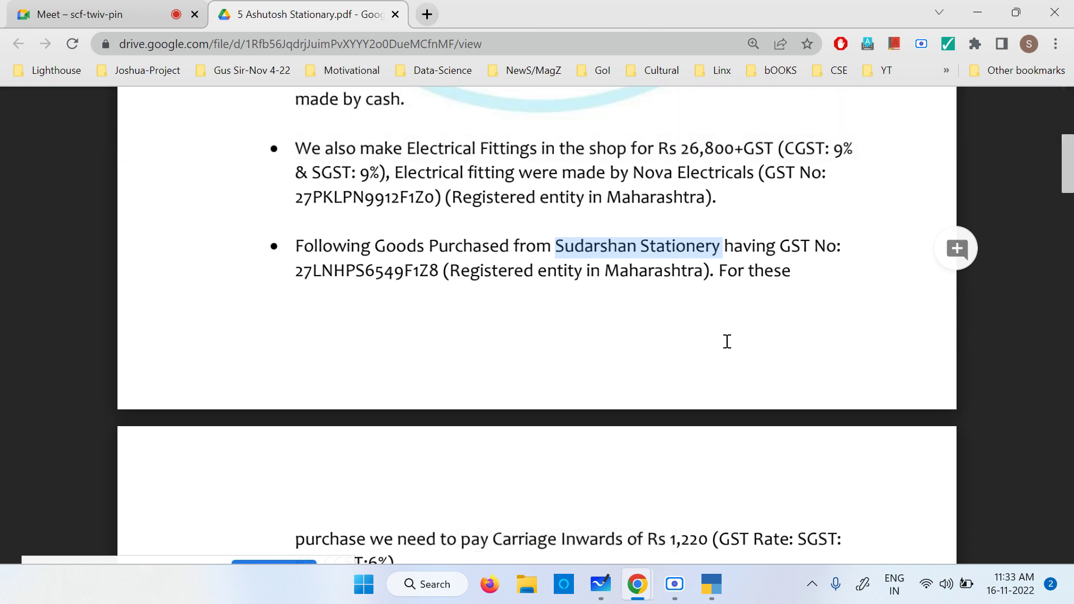
- Switch to TallyPrime and start a new ledger named Sudarshan Statinary without an alias
{"action": "mouse_move", "coordinate": [684, 601]}
{"action": "left_click", "coordinate": [712, 584]}
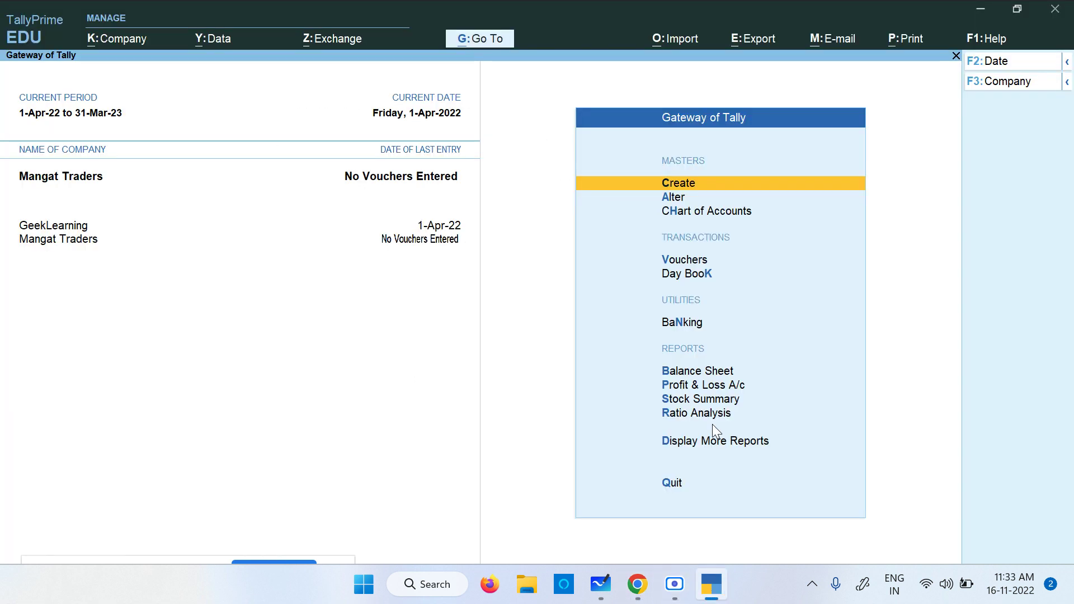
{"action": "key", "text": "Return"}
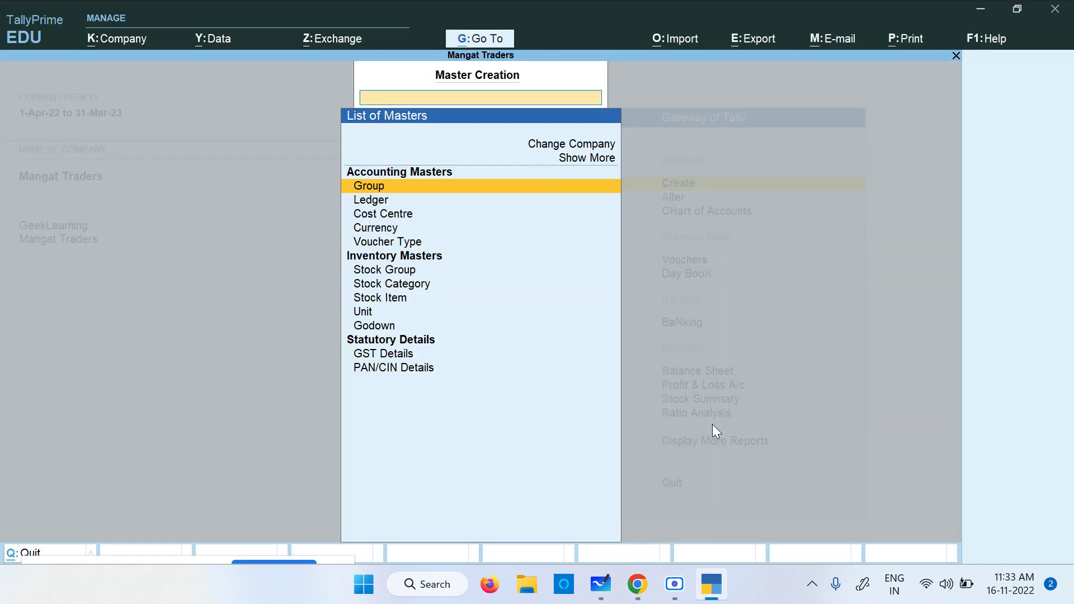
{"action": "key", "text": "Down"}
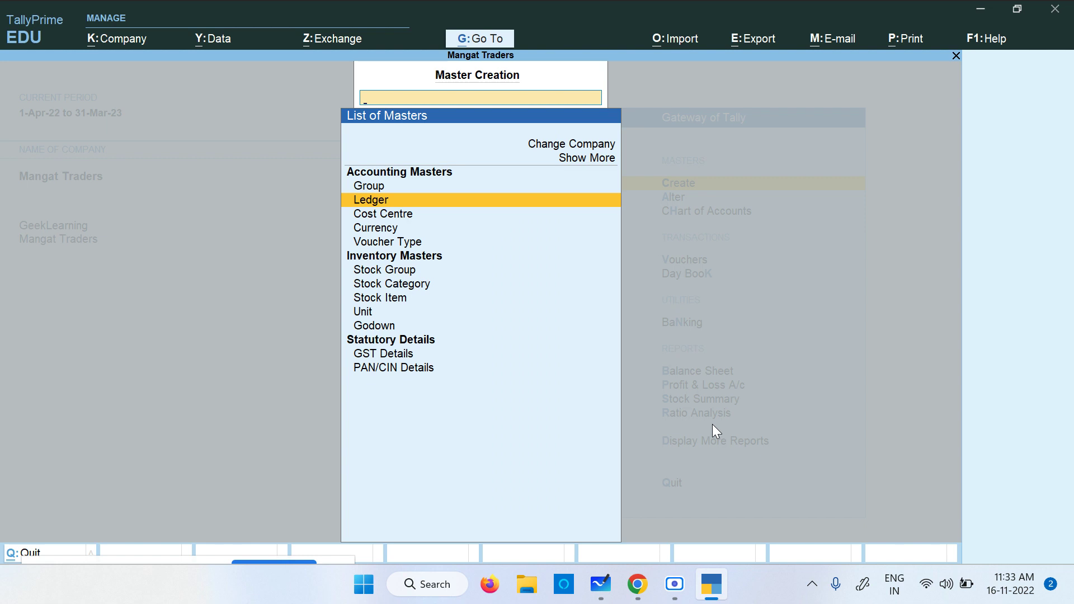
{"action": "key", "text": "Return"}
{"action": "type", "text": "Suda"}
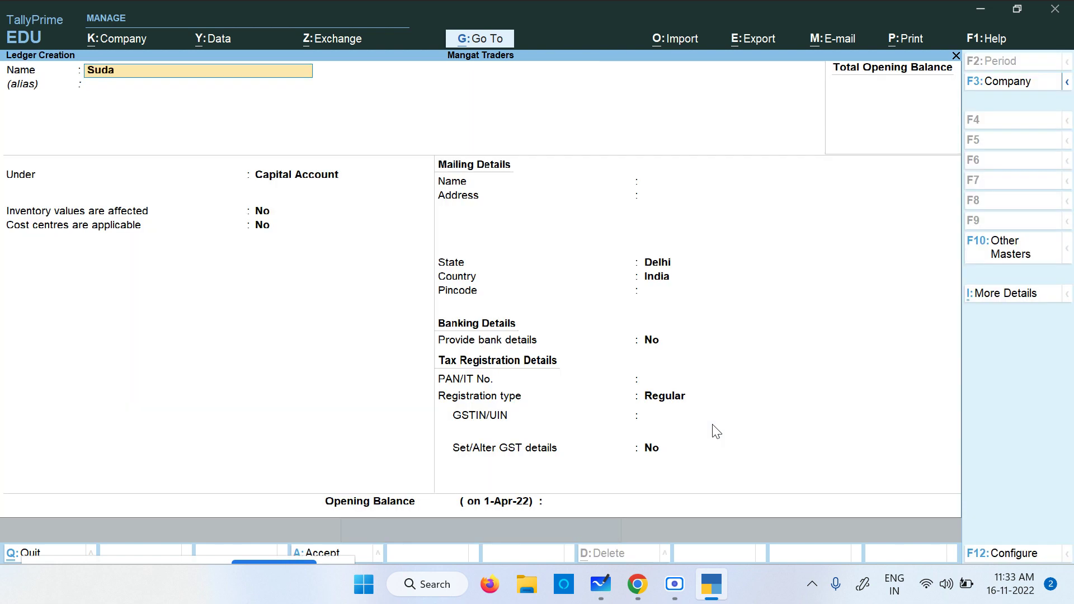
{"action": "type", "text": "rshan Statinar"}
{"action": "key", "text": "Return"}
{"action": "key", "text": "Return"}
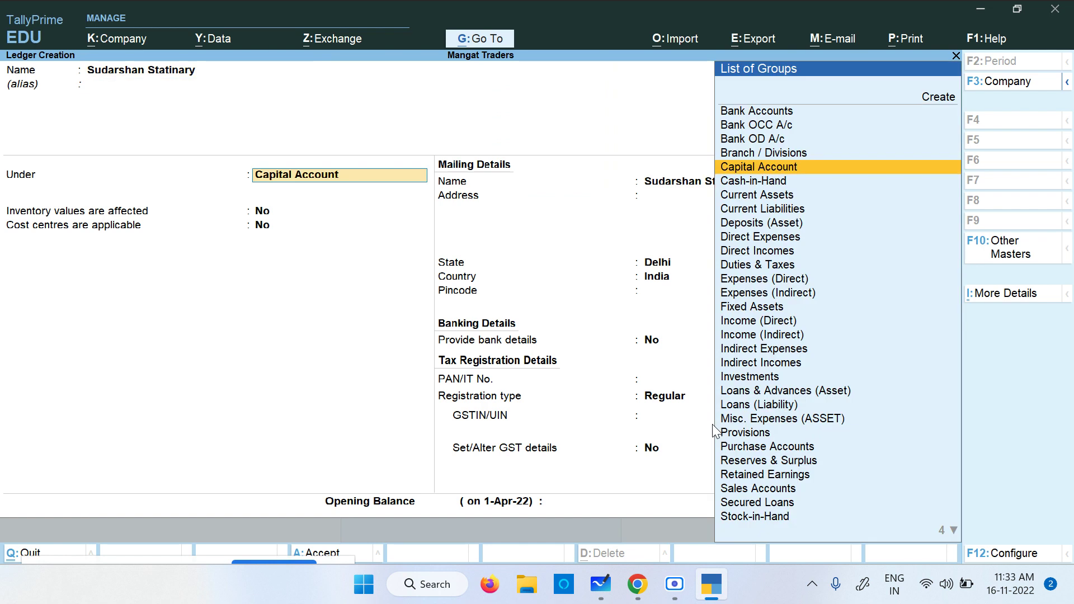
- Place the ledger under Sundry Creditors with bill-by-bill balances and a 30-day default credit period, keeping the other options at No
{"action": "type", "text": "Su"}
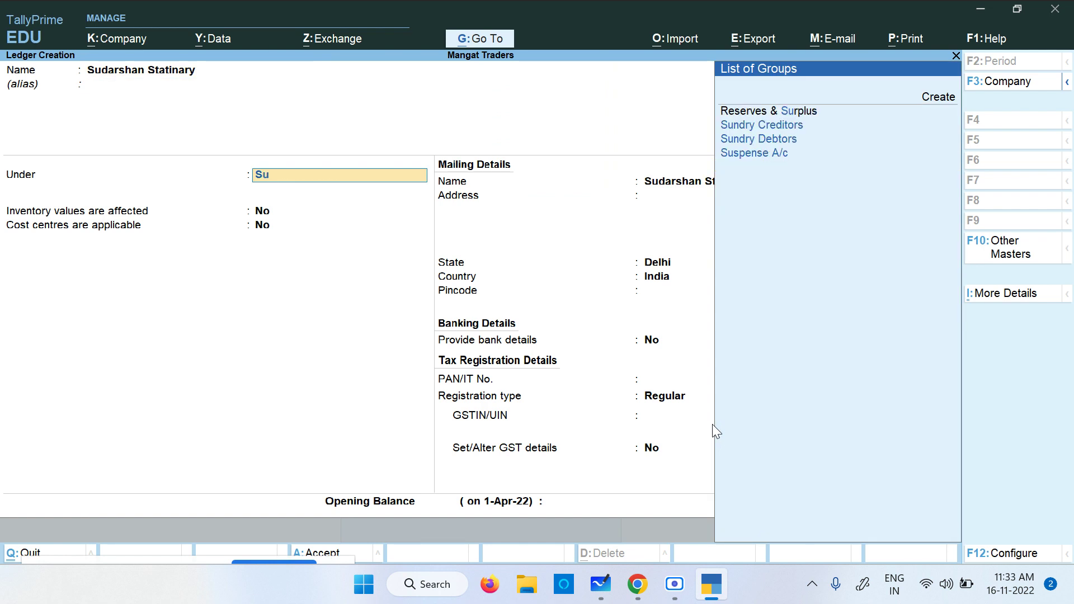
{"action": "key", "text": "Down"}
{"action": "key", "text": "Return"}
{"action": "key", "text": "Return"}
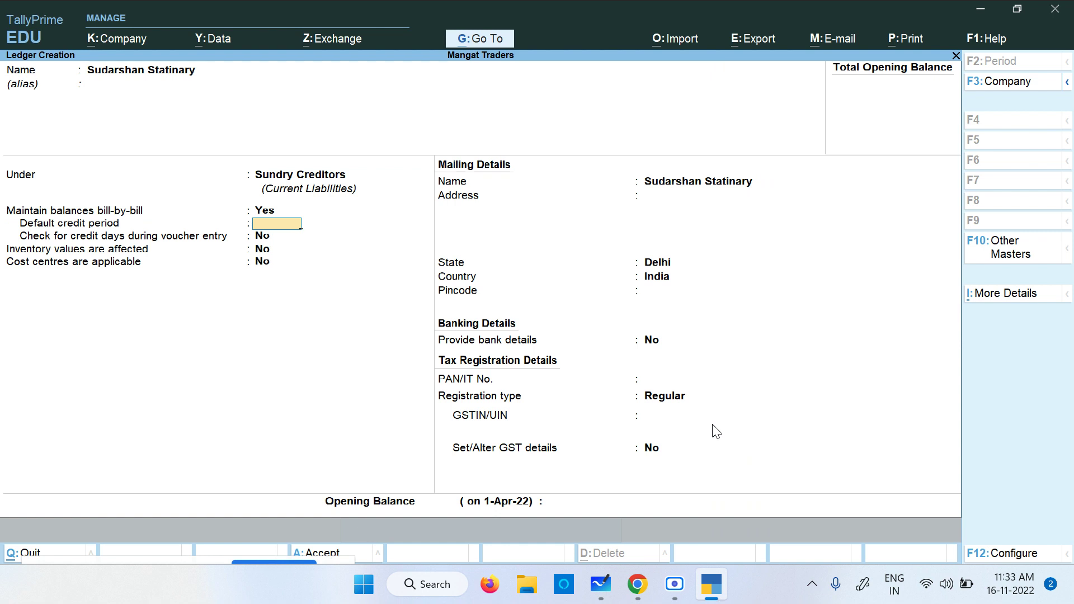
{"action": "type", "text": "30"}
{"action": "key", "text": "Return"}
{"action": "key", "text": "Return"}
{"action": "key", "text": "Return"}
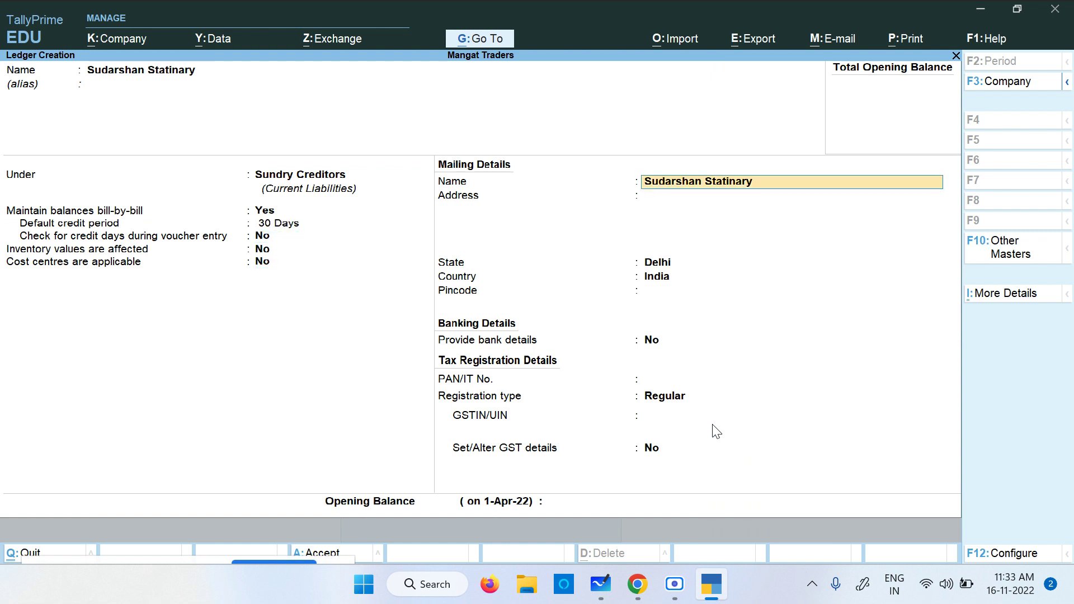
- Keep the mailing name, Delhi, no bank details and Regular registration, leaving the address, pincode and PAN blank
{"action": "key", "text": "Return"}
{"action": "key", "text": "Return"}
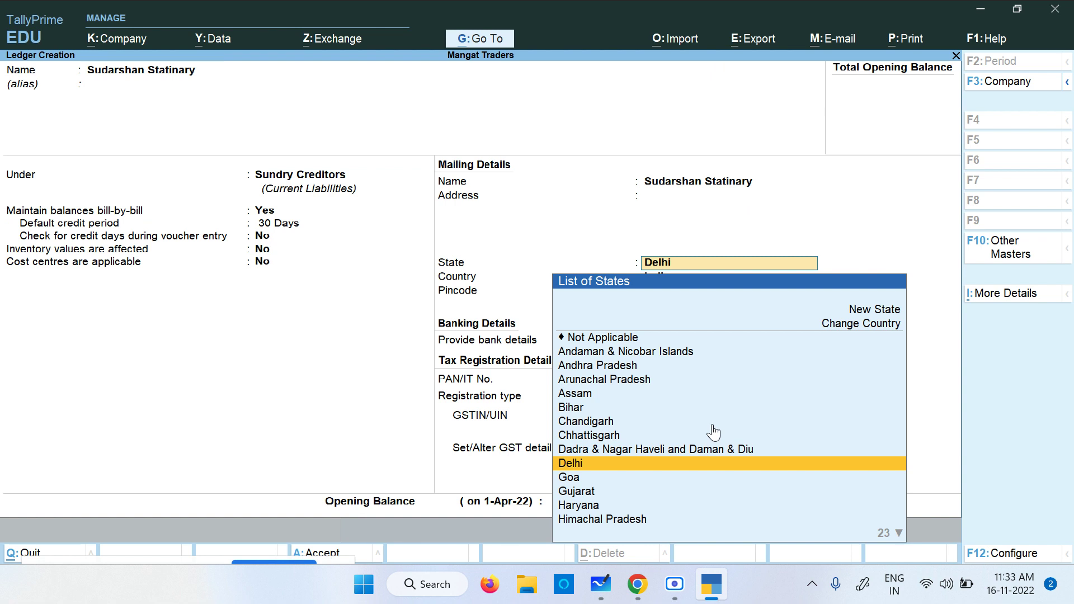
{"action": "key", "text": "Return"}
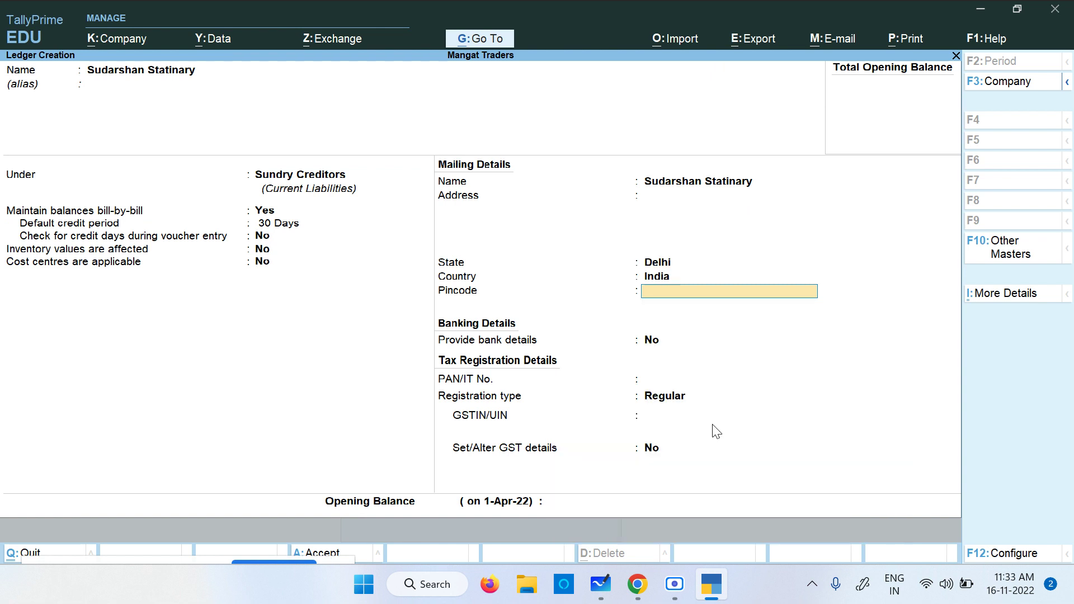
{"action": "key", "text": "Return"}
{"action": "key", "text": "Return"}
{"action": "key", "text": "Return"}
{"action": "key", "text": "Return"}
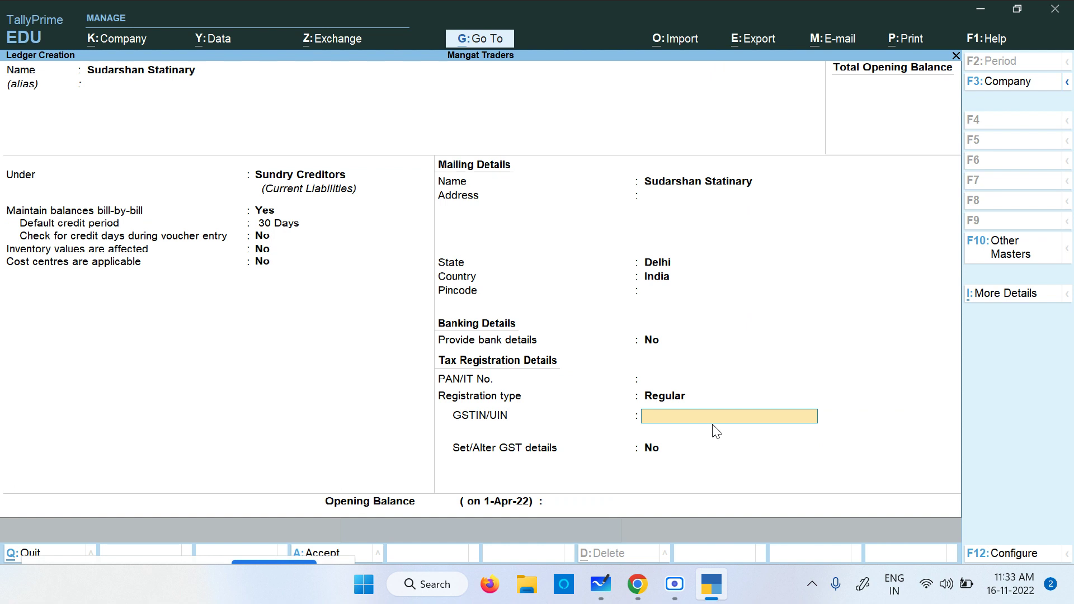
- Enter the supplier's GSTIN/UIN, keep Set/Alter GST details at No with no opening balance, and save the ledger
{"action": "type", "text": "07DHFHDHFDHFDGH"}
{"action": "key", "text": "Return"}
{"action": "key", "text": "Return"}
{"action": "key", "text": "Return"}
{"action": "key", "text": "Return"}
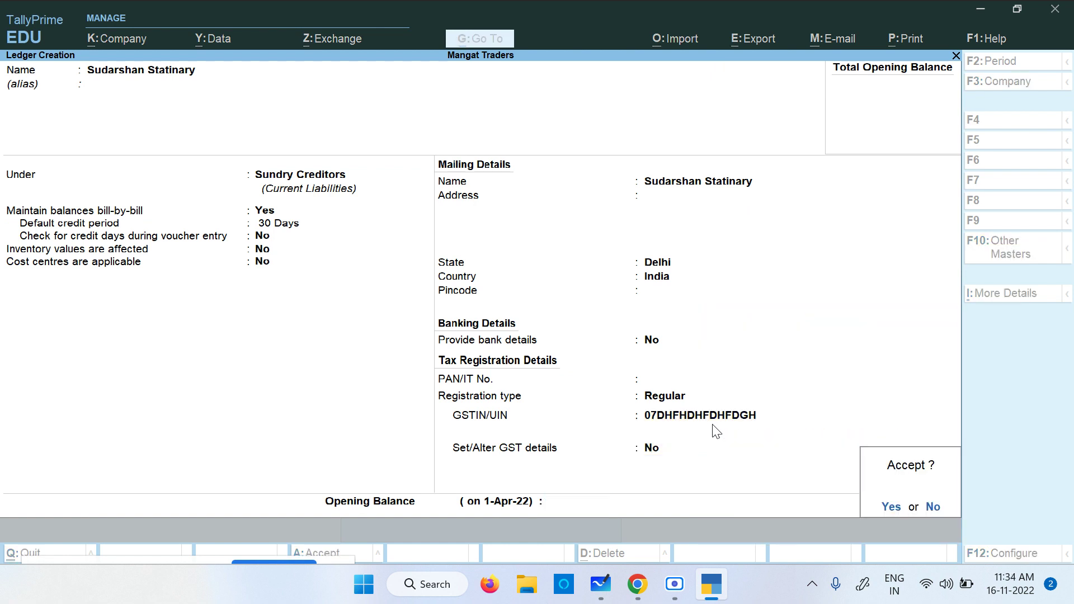
{"action": "key", "text": "Return"}
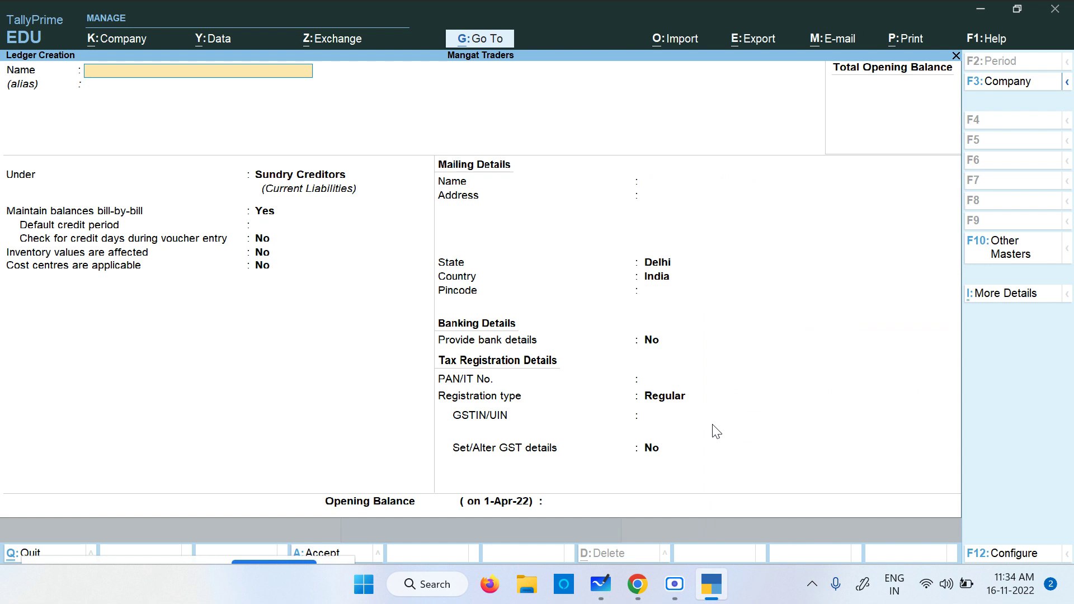
- Name the new ledger Purchase Goods - Local without an alias and place it under Purchase Accounts
{"action": "type", "text": "Purchase Goods - Local"}
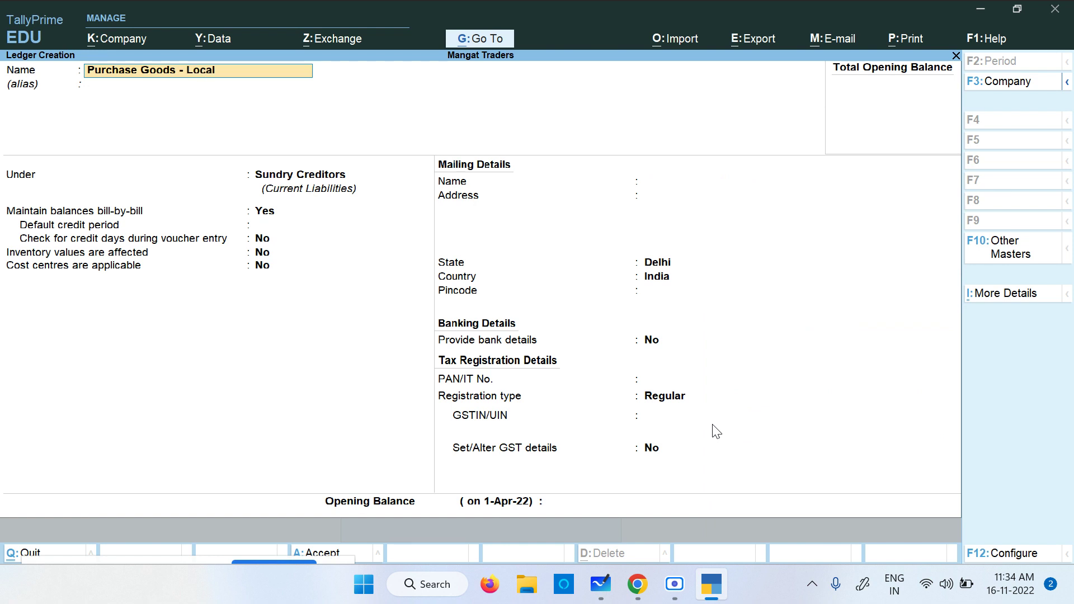
{"action": "key", "text": "Return"}
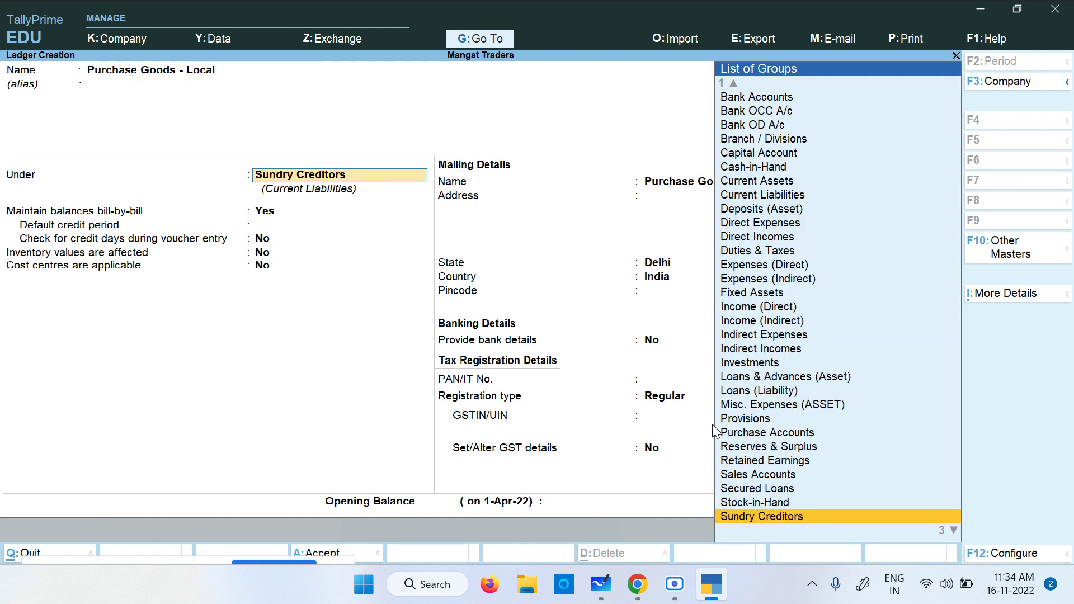
{"action": "type", "text": "Pu"}
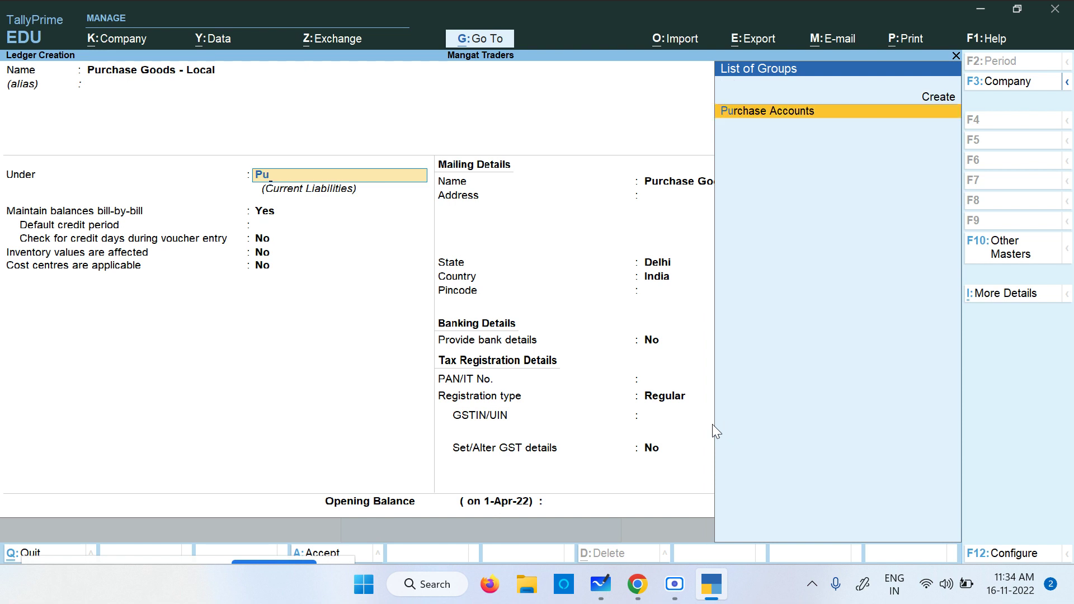
{"action": "key", "text": "Return"}
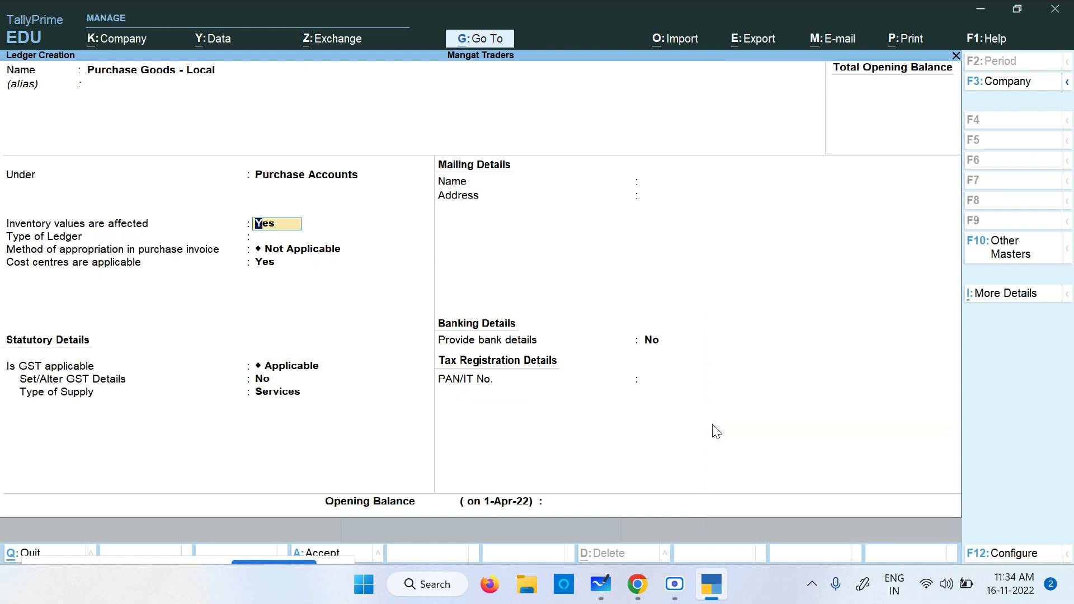
- Keep inventory values affected at Yes and ledger type and appropriation method at Not Applicable, and set cost centres to No
{"action": "key", "text": "Return"}
{"action": "key", "text": "Return"}
{"action": "key", "text": "Return"}
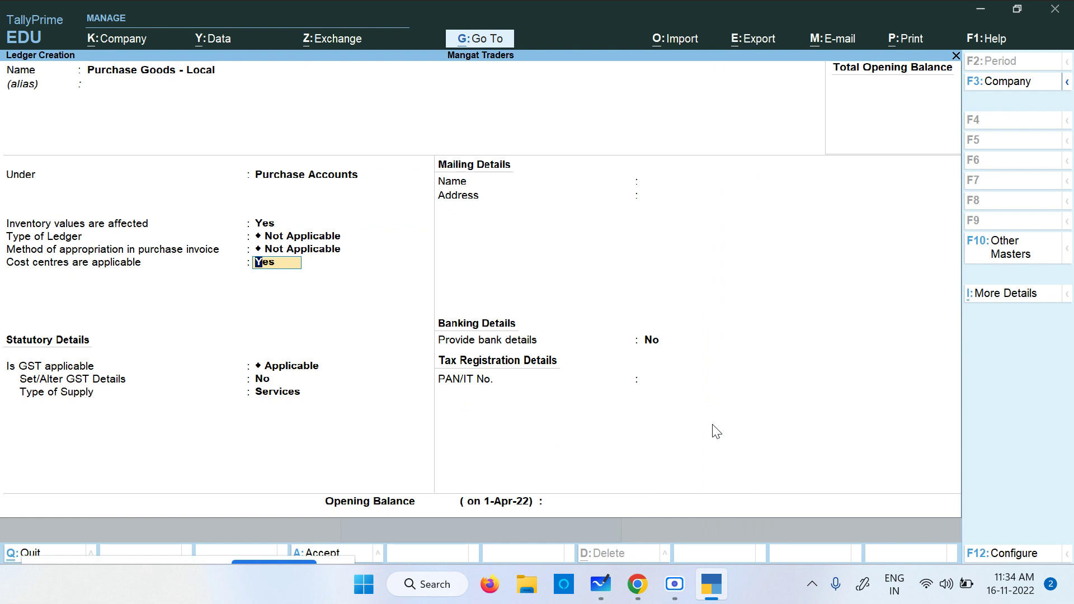
{"action": "type", "text": "n"}
{"action": "key", "text": "Return"}
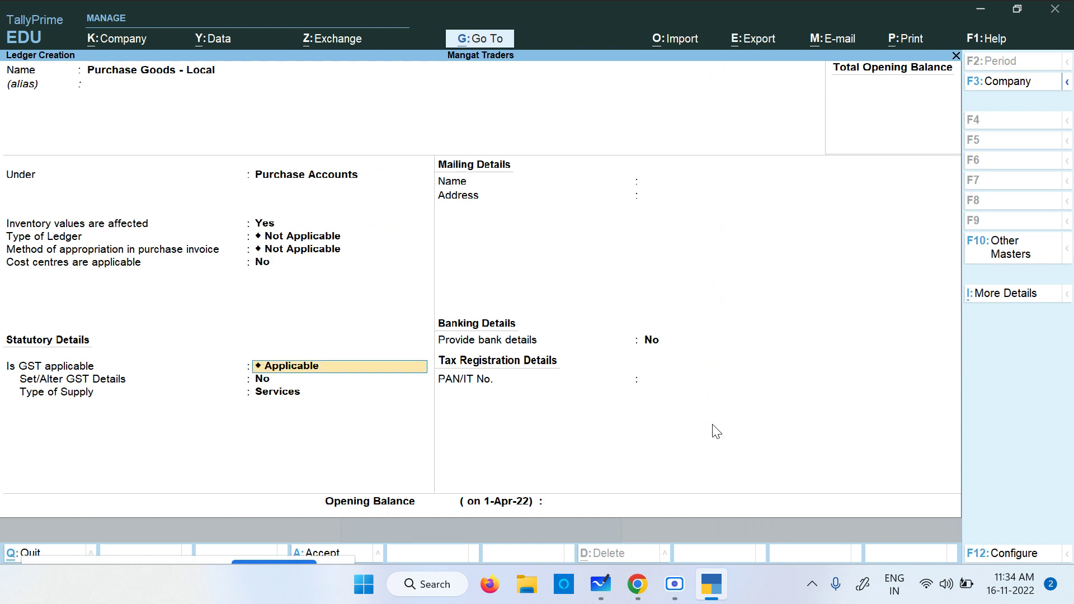
- Keep GST Applicable and Set/Alter GST Details at No, set the type of supply to Goods, and save the ledger
{"action": "key", "text": "Return"}
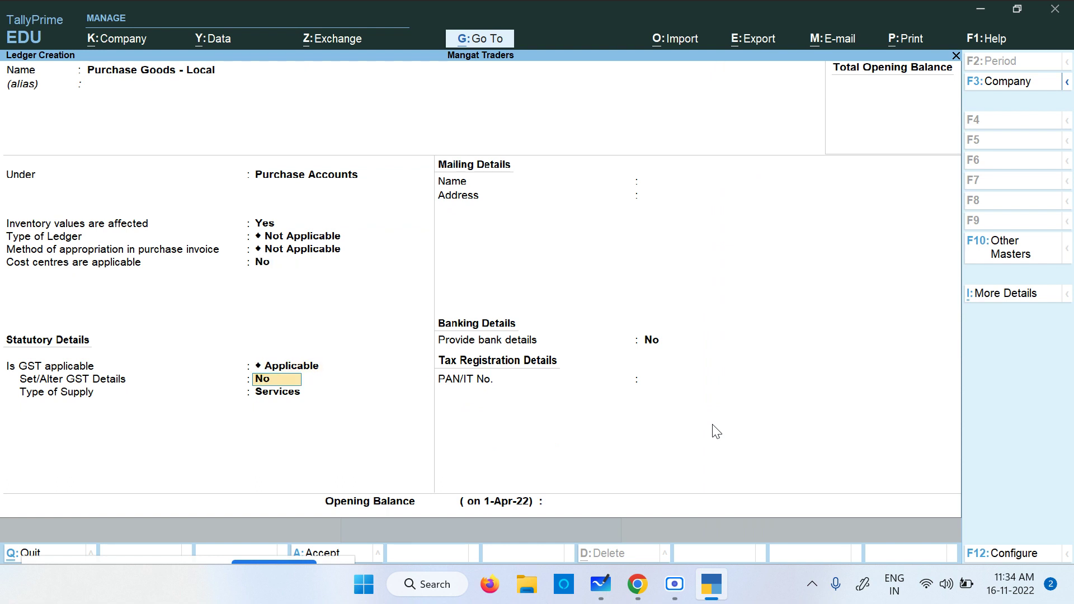
{"action": "key", "text": "Return"}
{"action": "key", "text": "Up"}
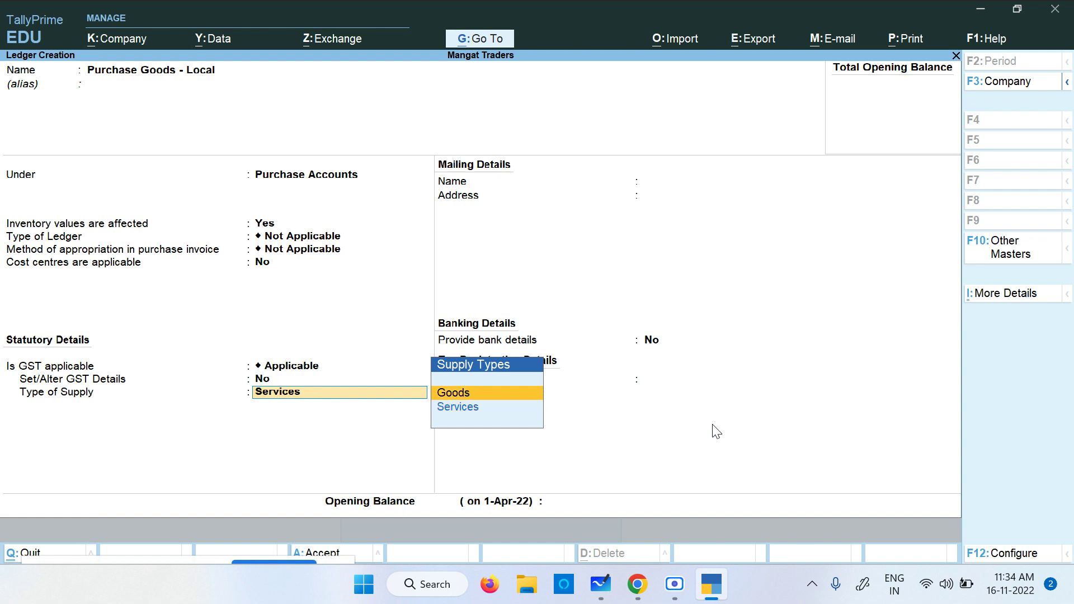
{"action": "key", "text": "Return"}
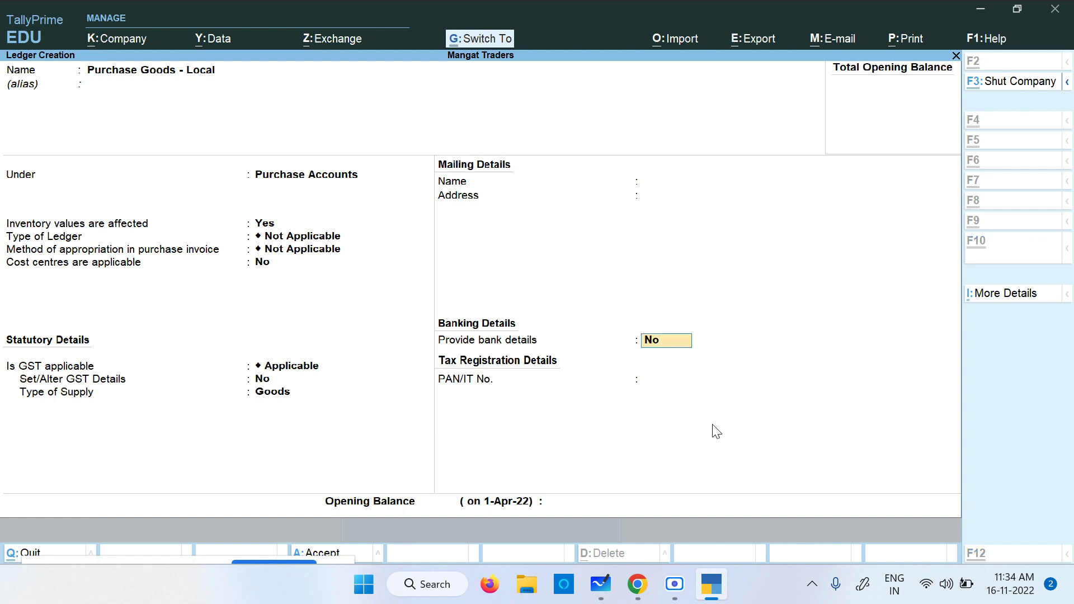
{"action": "key", "text": "ctrl+a"}
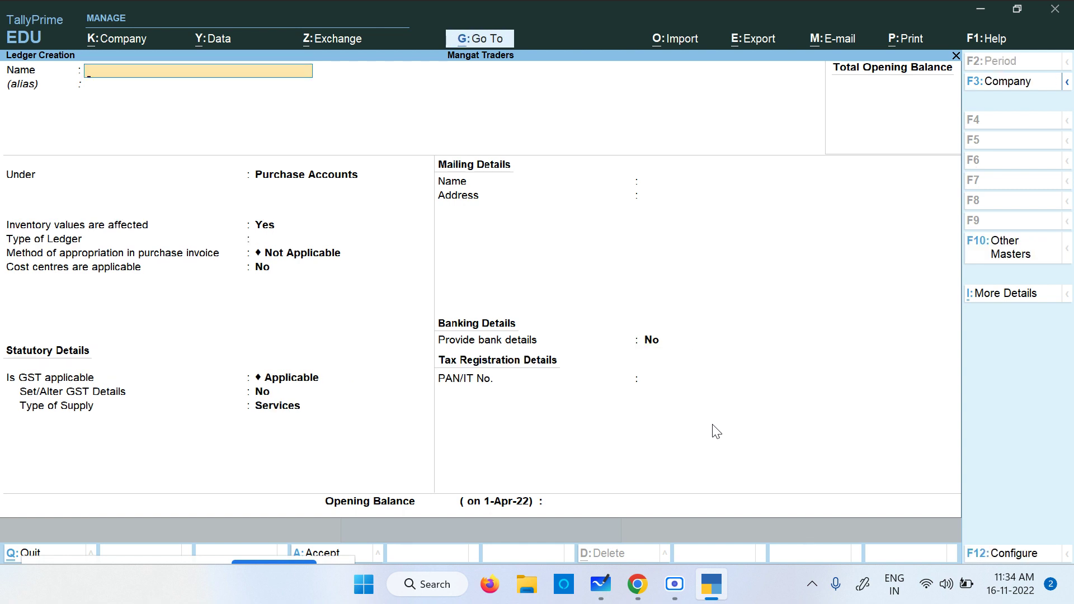
- Switch to Microsoft Whiteboard and handwrite "dozen" beside the article table, underlined twice
{"action": "key", "text": "alt"}
{"action": "left_click", "coordinate": [600, 584]}
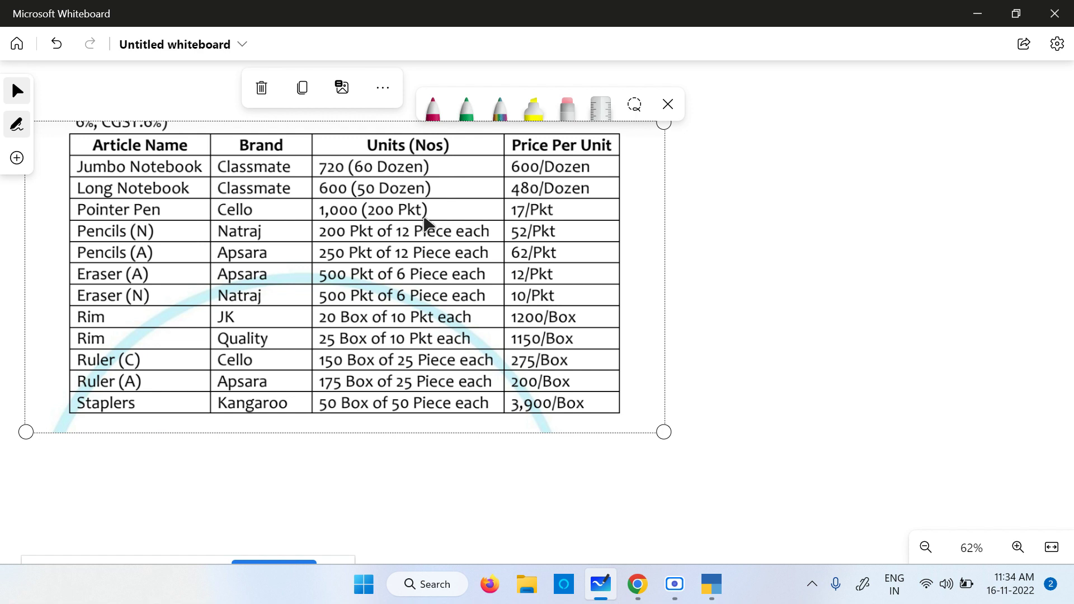
{"action": "mouse_move", "coordinate": [853, 149]}
{"action": "left_mouse_down"}
{"action": "mouse_move", "coordinate": [818, 112]}
{"action": "mouse_move", "coordinate": [863, 151]}
{"action": "mouse_move", "coordinate": [911, 168]}
{"action": "mouse_move", "coordinate": [952, 160]}
{"action": "mouse_move", "coordinate": [968, 183]}
{"action": "left_mouse_up"}
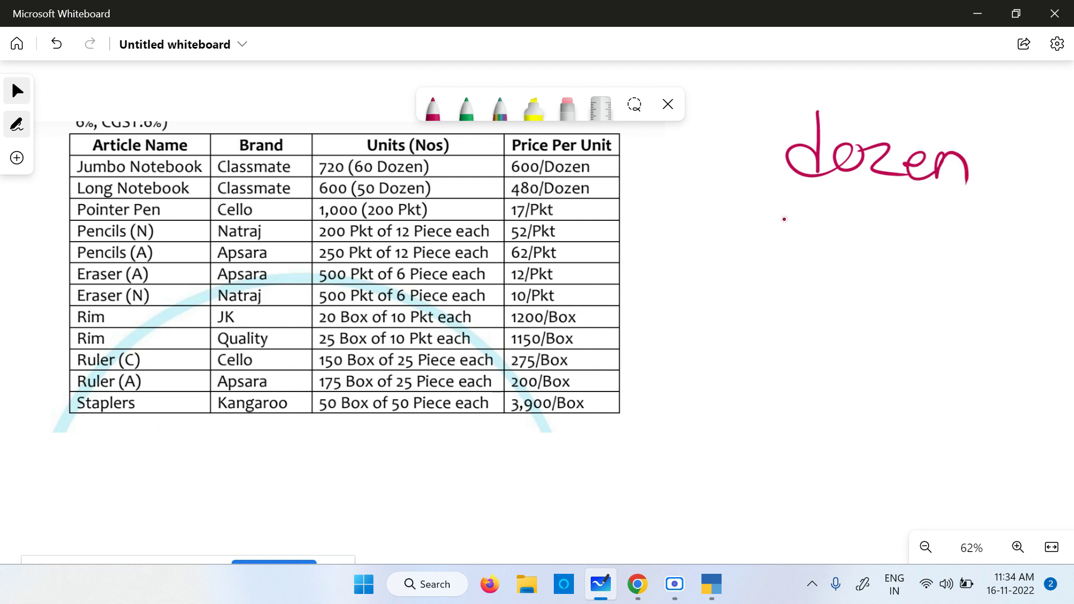
{"action": "mouse_move", "coordinate": [821, 200]}
{"action": "left_mouse_down"}
{"action": "mouse_move", "coordinate": [913, 212]}
{"action": "mouse_move", "coordinate": [901, 215]}
{"action": "left_mouse_up"}
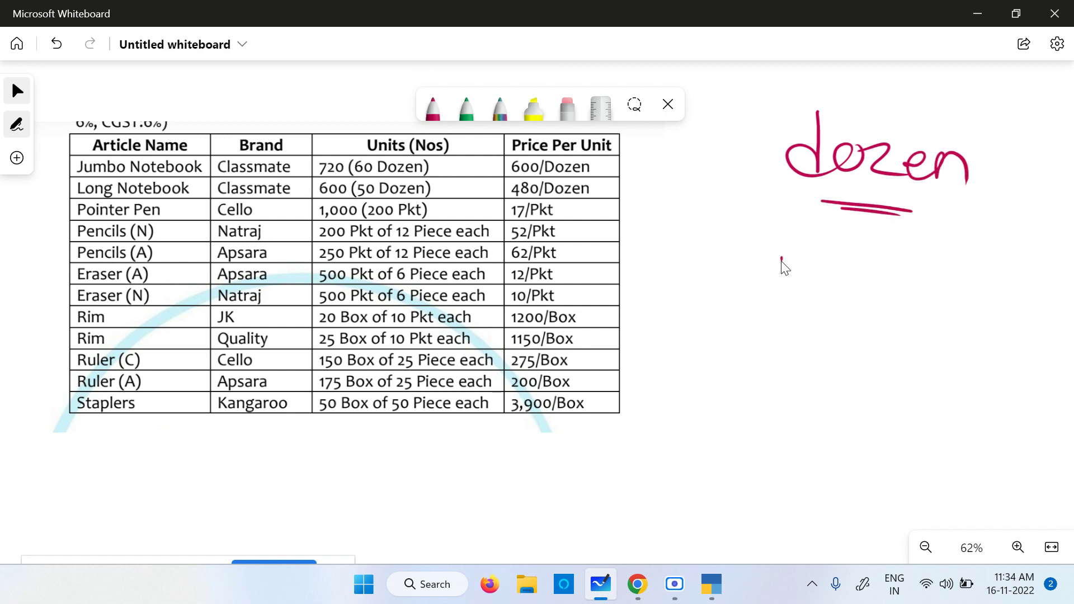
- Handwrite "12 number" below the word dozen, and circle both unit words
{"action": "left_click_drag", "start_coordinate": [781, 257], "coordinate": [784, 295]}
{"action": "mouse_move", "coordinate": [797, 267]}
{"action": "left_mouse_down"}
{"action": "mouse_move", "coordinate": [823, 271]}
{"action": "mouse_move", "coordinate": [839, 296]}
{"action": "mouse_move", "coordinate": [896, 289]}
{"action": "mouse_move", "coordinate": [897, 298]}
{"action": "left_mouse_up"}
{"action": "mouse_move", "coordinate": [904, 272]}
{"action": "left_mouse_down"}
{"action": "mouse_move", "coordinate": [897, 299]}
{"action": "mouse_move", "coordinate": [927, 291]}
{"action": "left_mouse_up"}
{"action": "mouse_move", "coordinate": [952, 270]}
{"action": "left_mouse_down"}
{"action": "mouse_move", "coordinate": [954, 294]}
{"action": "mouse_move", "coordinate": [1035, 282]}
{"action": "mouse_move", "coordinate": [1068, 293]}
{"action": "left_mouse_up"}
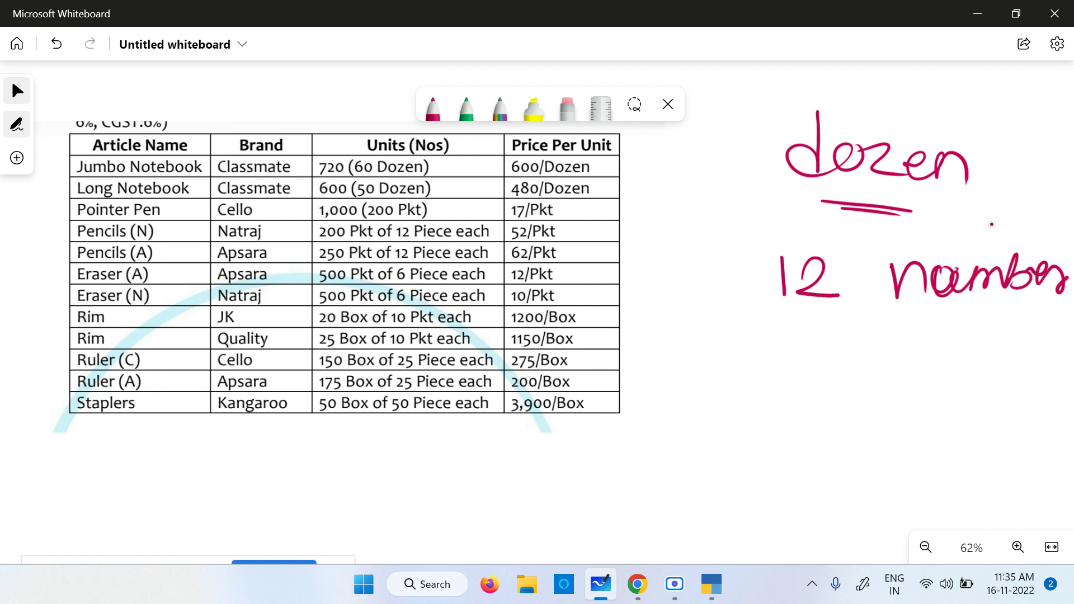
{"action": "mouse_move", "coordinate": [933, 211]}
{"action": "left_mouse_down"}
{"action": "mouse_move", "coordinate": [1025, 250]}
{"action": "mouse_move", "coordinate": [1001, 331]}
{"action": "mouse_move", "coordinate": [1054, 251]}
{"action": "left_mouse_up"}
{"action": "mouse_move", "coordinate": [960, 130]}
{"action": "left_mouse_down"}
{"action": "mouse_move", "coordinate": [920, 198]}
{"action": "mouse_move", "coordinate": [962, 124]}
{"action": "left_mouse_up"}
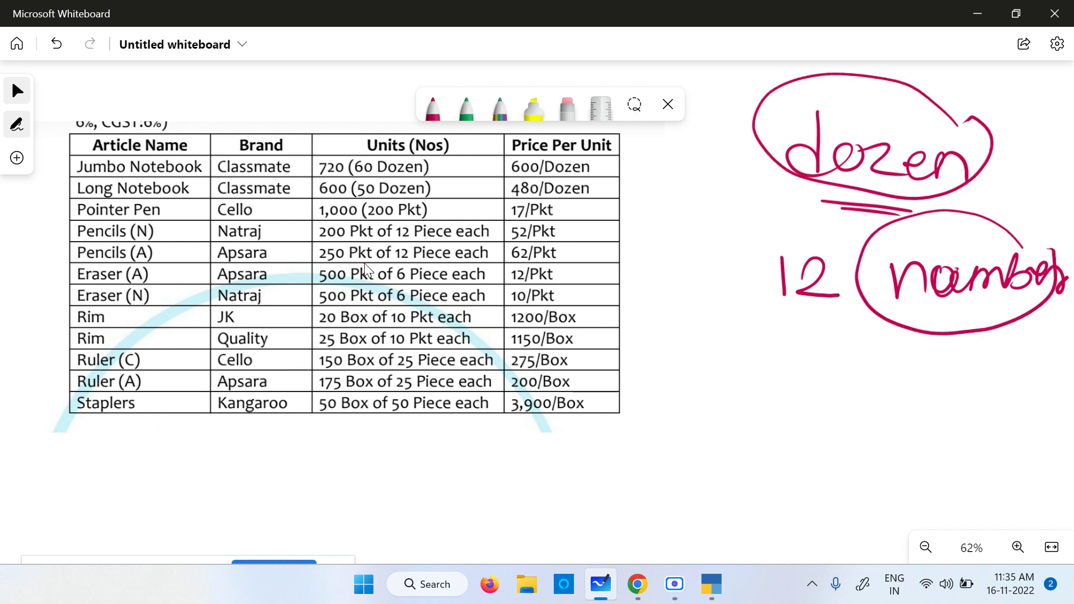
- Underline Pkt and 12 Piece in the Pencils (A) row, and handwrite "Pkt 12 Piece" beside the table with both unit words circled
{"action": "left_click_drag", "start_coordinate": [353, 261], "coordinate": [371, 261]}
{"action": "left_click_drag", "start_coordinate": [679, 380], "coordinate": [705, 420]}
{"action": "mouse_move", "coordinate": [726, 376]}
{"action": "left_mouse_down"}
{"action": "mouse_move", "coordinate": [728, 417]}
{"action": "mouse_move", "coordinate": [741, 419]}
{"action": "mouse_move", "coordinate": [761, 389]}
{"action": "left_mouse_up"}
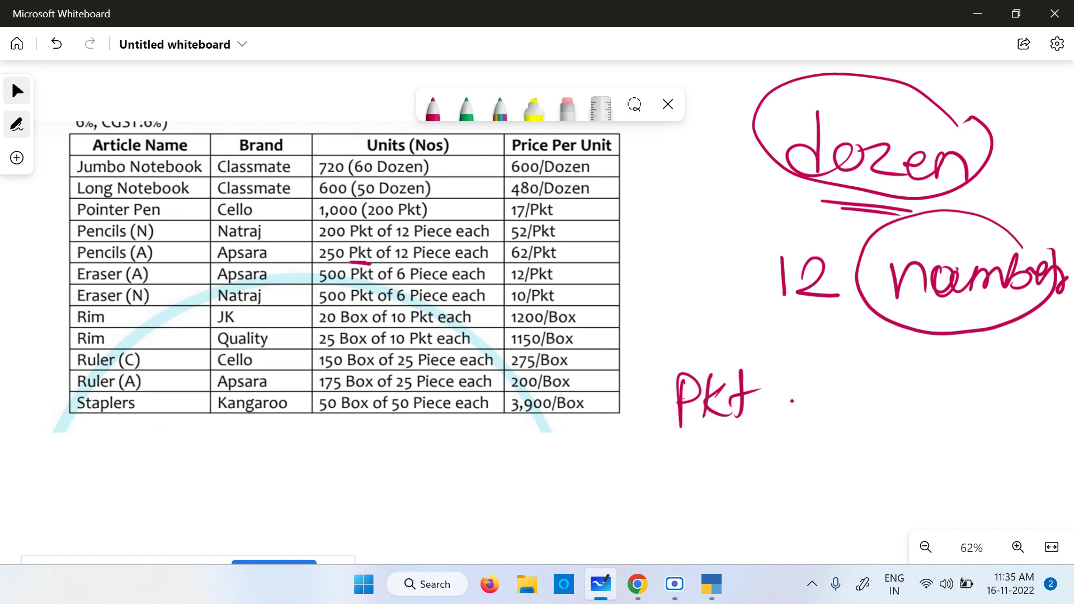
{"action": "left_click_drag", "start_coordinate": [687, 435], "coordinate": [760, 440]}
{"action": "left_click_drag", "start_coordinate": [401, 262], "coordinate": [425, 262]}
{"action": "left_click_drag", "start_coordinate": [837, 388], "coordinate": [841, 427]}
{"action": "mouse_move", "coordinate": [873, 392]}
{"action": "left_mouse_down"}
{"action": "mouse_move", "coordinate": [850, 413]}
{"action": "mouse_move", "coordinate": [898, 417]}
{"action": "left_mouse_up"}
{"action": "mouse_move", "coordinate": [954, 392]}
{"action": "left_mouse_down"}
{"action": "mouse_move", "coordinate": [983, 399]}
{"action": "mouse_move", "coordinate": [963, 415]}
{"action": "mouse_move", "coordinate": [995, 428]}
{"action": "mouse_move", "coordinate": [1052, 431]}
{"action": "mouse_move", "coordinate": [954, 455]}
{"action": "mouse_move", "coordinate": [1060, 425]}
{"action": "mouse_move", "coordinate": [1063, 385]}
{"action": "left_mouse_up"}
{"action": "mouse_move", "coordinate": [731, 329]}
{"action": "left_mouse_down"}
{"action": "mouse_move", "coordinate": [794, 357]}
{"action": "mouse_move", "coordinate": [671, 449]}
{"action": "mouse_move", "coordinate": [768, 370]}
{"action": "left_mouse_up"}
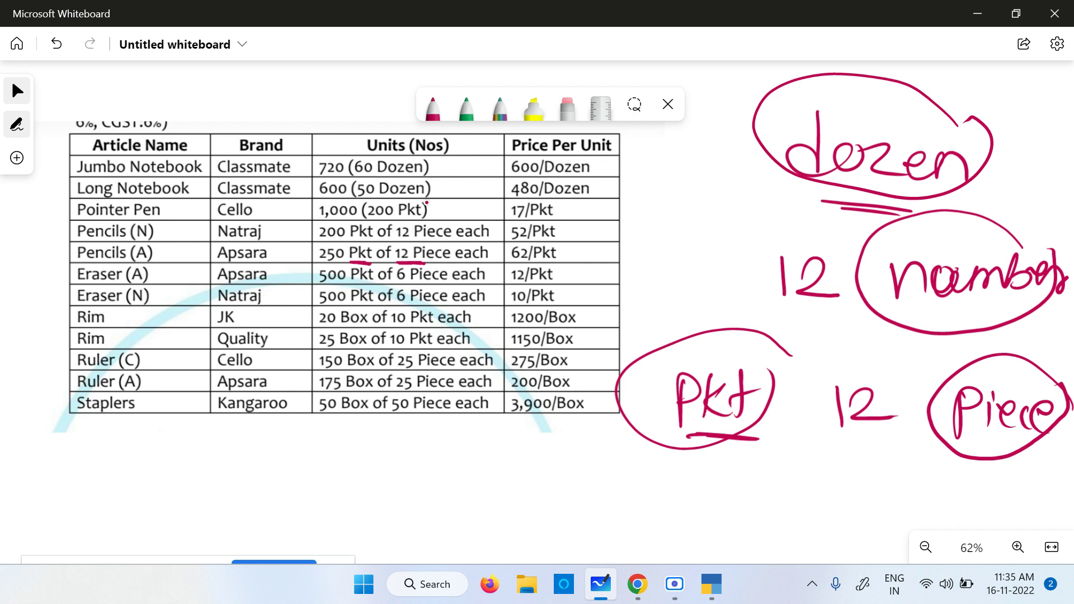
- Circle the units in the table: Pkt for Pointer Pen, Piece for Pencils (N), Box and Pkt for the JK Rim, and Dozen for Jumbo Notebook
{"action": "mouse_move", "coordinate": [430, 202]}
{"action": "left_mouse_down"}
{"action": "mouse_move", "coordinate": [379, 201]}
{"action": "mouse_move", "coordinate": [432, 199]}
{"action": "mouse_move", "coordinate": [406, 238]}
{"action": "mouse_move", "coordinate": [450, 229]}
{"action": "left_mouse_up"}
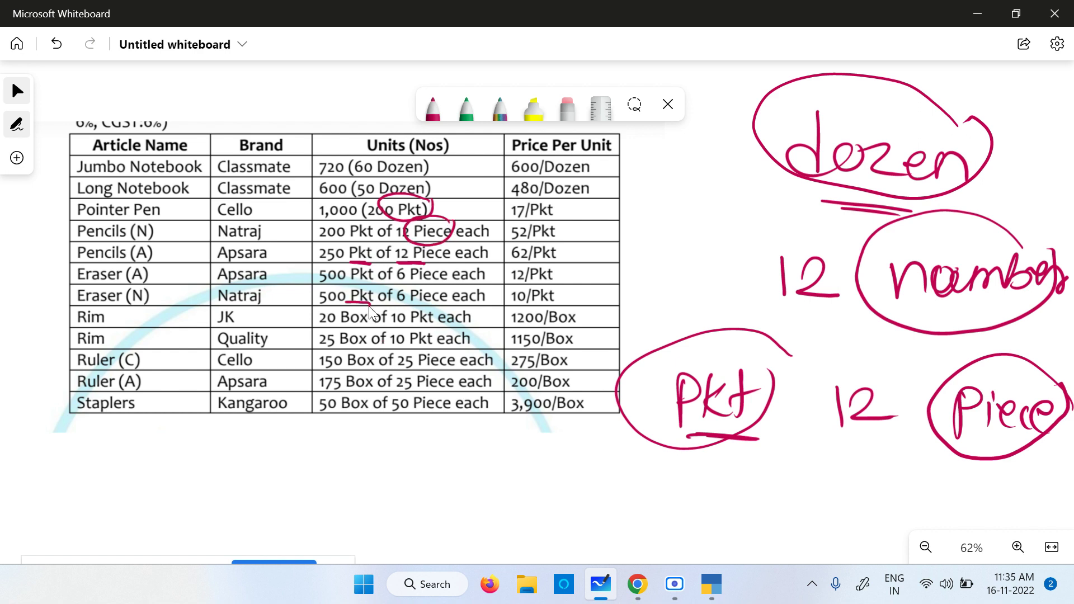
{"action": "left_click_drag", "start_coordinate": [368, 307], "coordinate": [370, 309]}
{"action": "mouse_move", "coordinate": [437, 307]}
{"action": "left_mouse_down"}
{"action": "mouse_move", "coordinate": [411, 302]}
{"action": "mouse_move", "coordinate": [439, 307]}
{"action": "left_mouse_up"}
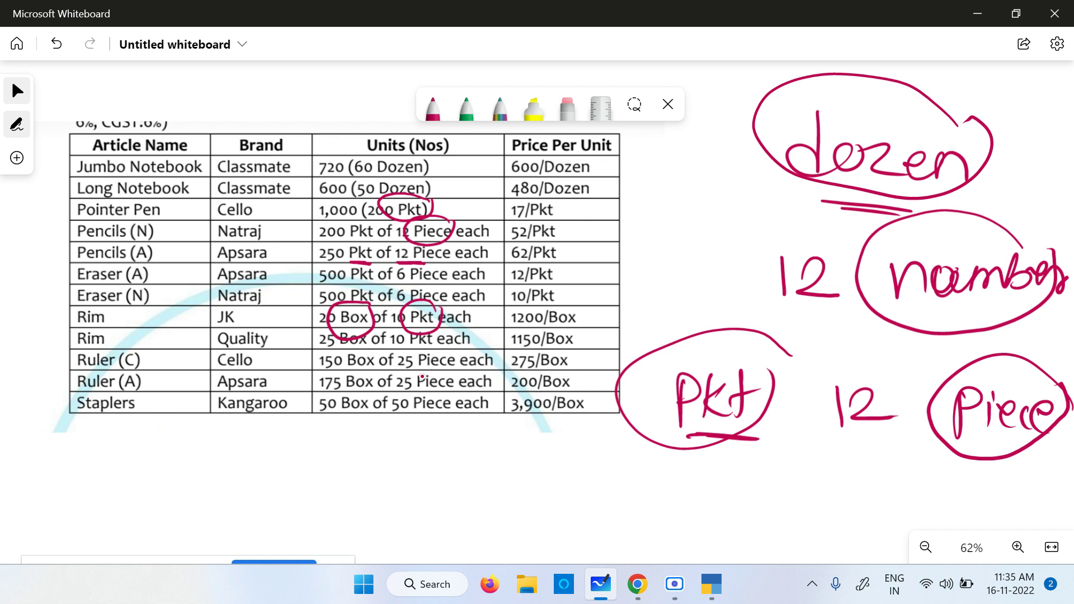
{"action": "mouse_move", "coordinate": [424, 171]}
{"action": "left_mouse_down"}
{"action": "mouse_move", "coordinate": [376, 178]}
{"action": "mouse_move", "coordinate": [424, 165]}
{"action": "left_mouse_up"}
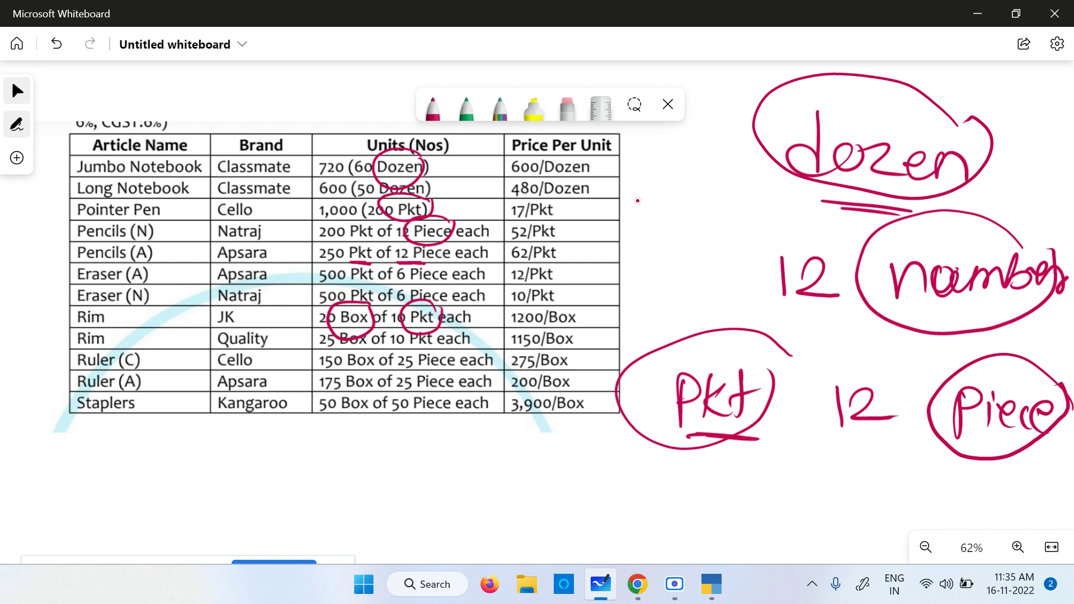
- Switch to TallyPrime, leave the ledger creation, and start creating a Unit inventory master
{"action": "left_click", "coordinate": [711, 584]}
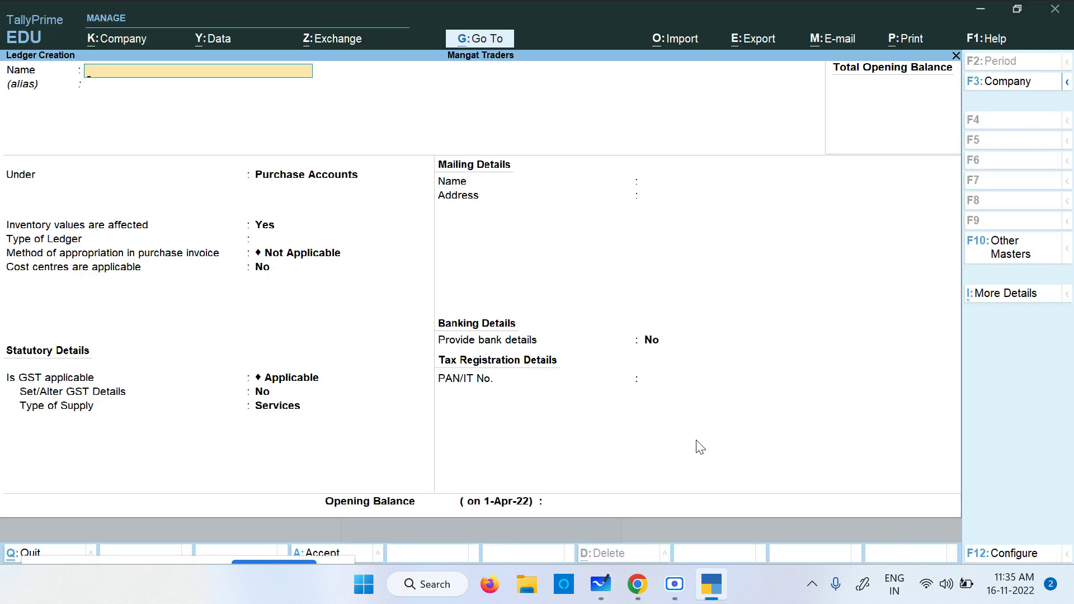
{"action": "key", "text": "Escape"}
{"action": "key", "text": "Return"}
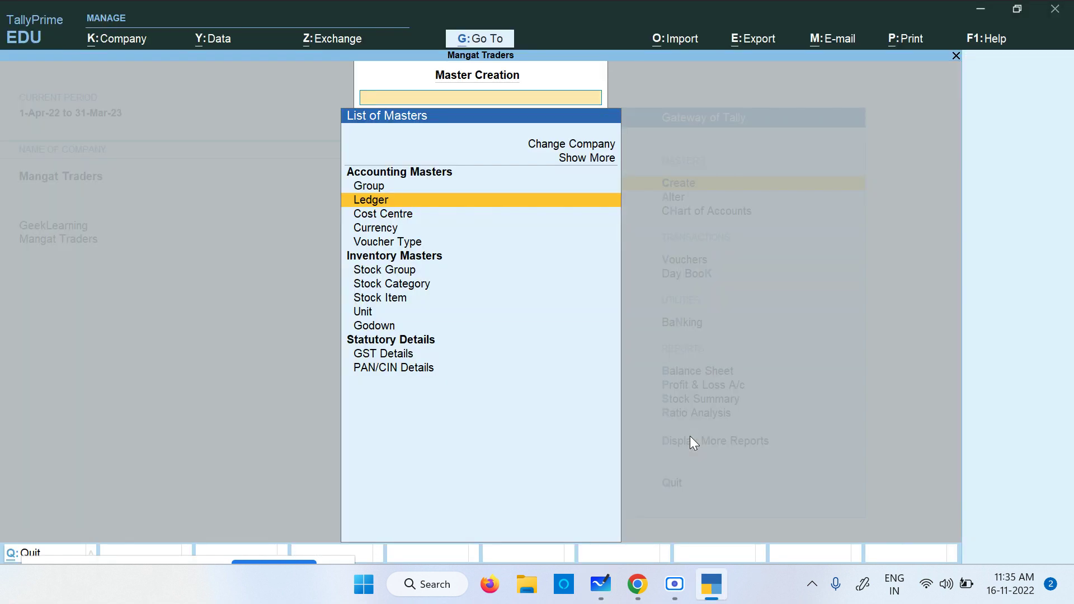
{"action": "key", "text": "Escape"}
{"action": "key", "text": "Return"}
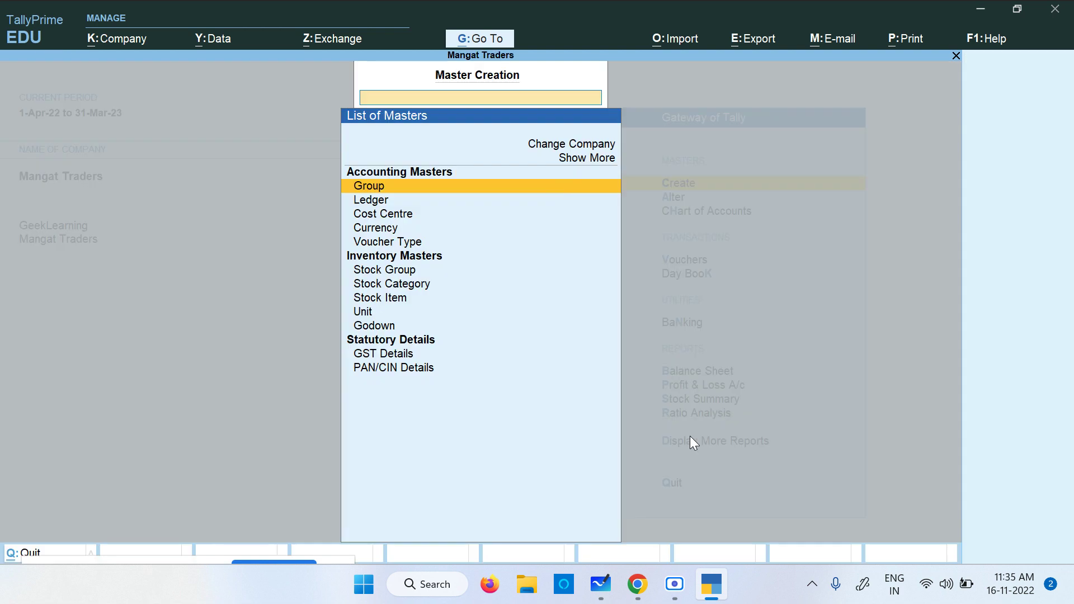
{"action": "key", "text": "Down"}
{"action": "key", "text": "Down"}
{"action": "key", "text": "Down"}
{"action": "key", "text": "Down"}
{"action": "key", "text": "Down"}
{"action": "key", "text": "Down"}
{"action": "key", "text": "Down"}
{"action": "key", "text": "Down"}
{"action": "key", "text": "Down"}
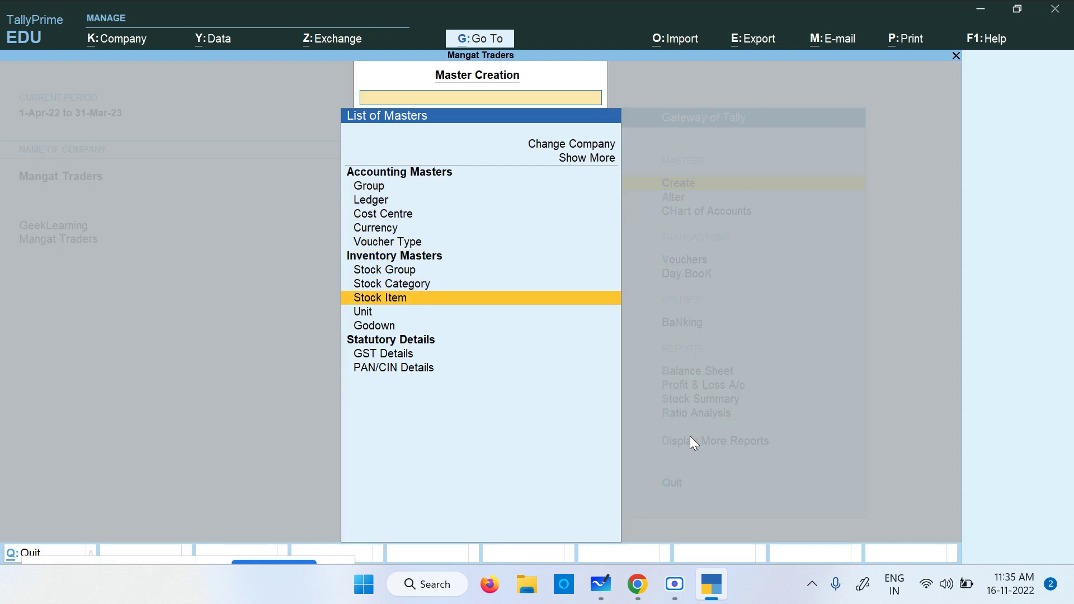
{"action": "key", "text": "Return"}
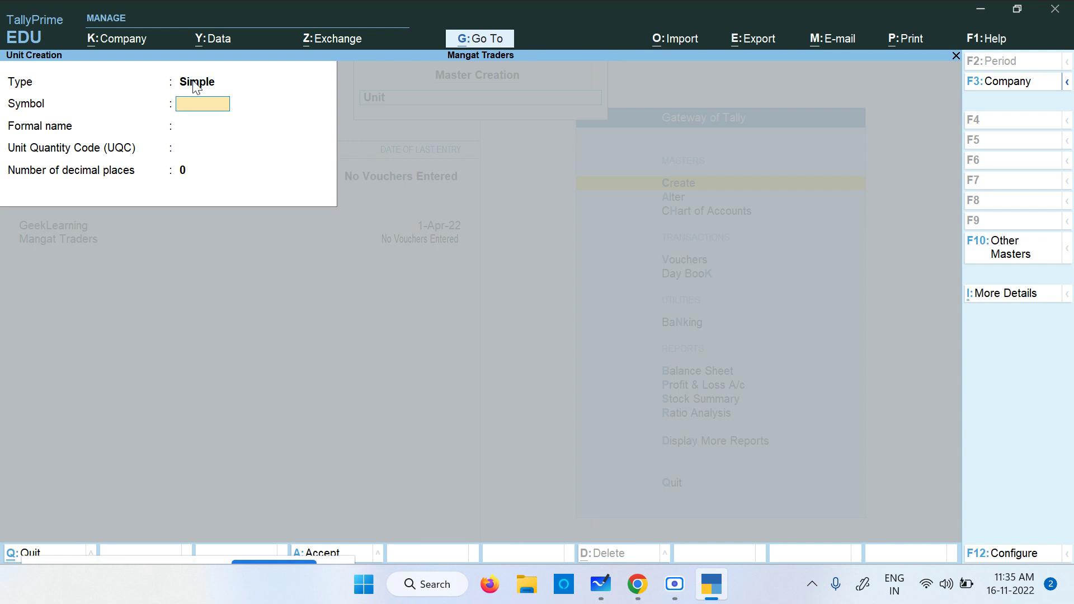
- Give the simple unit the symbol nos and the formal name Numbers
{"action": "key", "text": "ctrl+1"}
{"action": "type", "text": "nos"}
{"action": "key", "text": "Return"}
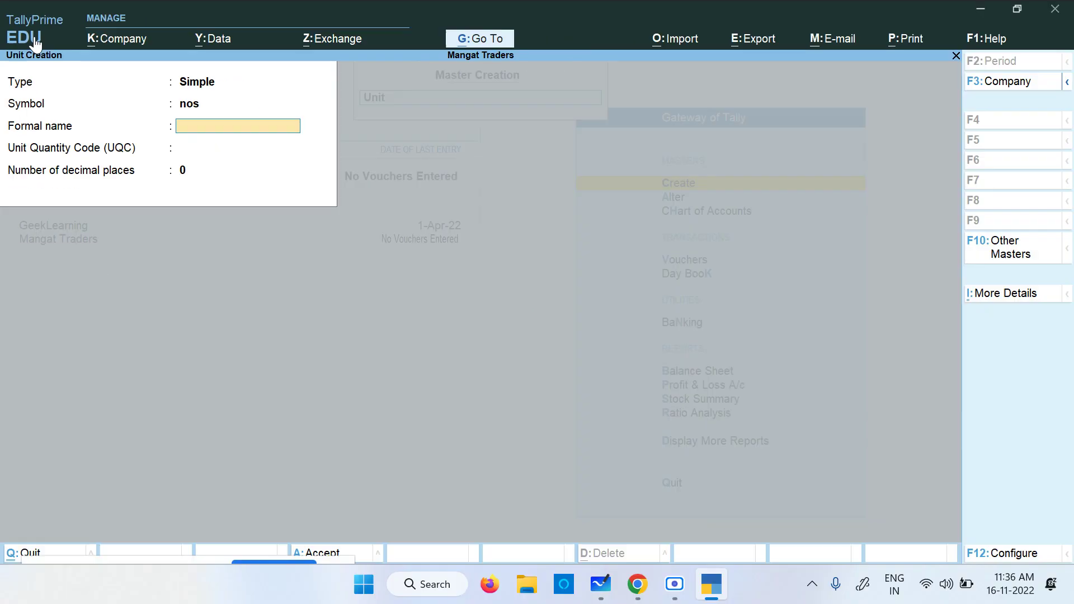
{"action": "type", "text": "Numbers"}
{"action": "key", "text": "Return"}
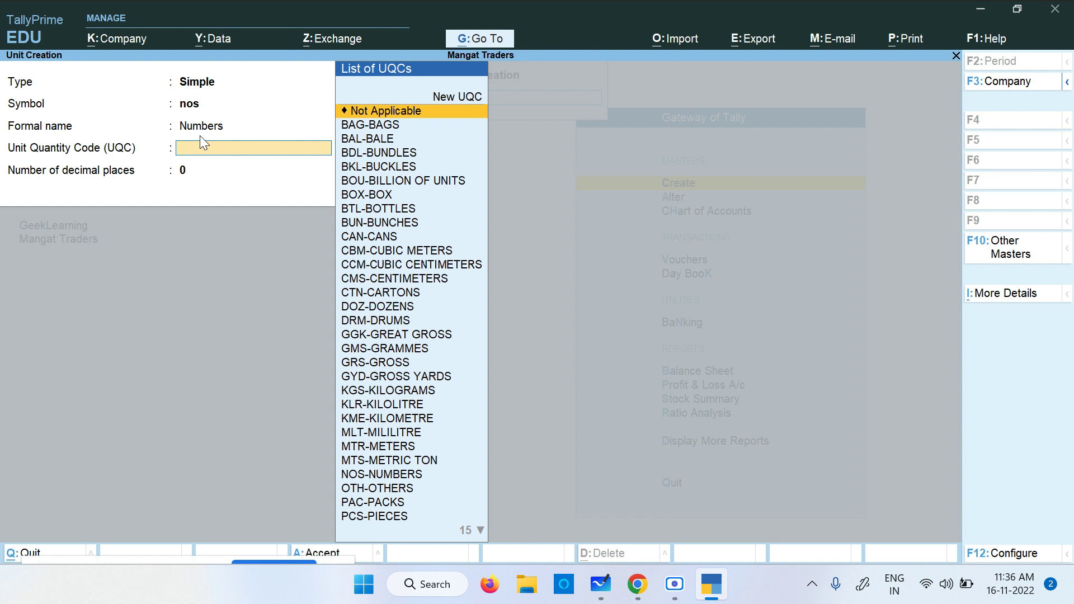
- Set the Unit Quantity Code to NOS-NUMBERS, keep 0 decimal places, and save the unit
{"action": "key", "text": "Down"}
{"action": "key", "text": "Down"}
{"action": "key", "text": "Down"}
{"action": "key", "text": "Down"}
{"action": "key", "text": "Down"}
{"action": "key", "text": "Down"}
{"action": "key", "text": "Down"}
{"action": "key", "text": "Down"}
{"action": "key", "text": "Down"}
{"action": "key", "text": "Down"}
{"action": "key", "text": "Down"}
{"action": "key", "text": "Down"}
{"action": "key", "text": "Down"}
{"action": "key", "text": "Down"}
{"action": "key", "text": "Down"}
{"action": "key", "text": "Down"}
{"action": "key", "text": "Down"}
{"action": "key", "text": "Down"}
{"action": "key", "text": "Down"}
{"action": "key", "text": "Down"}
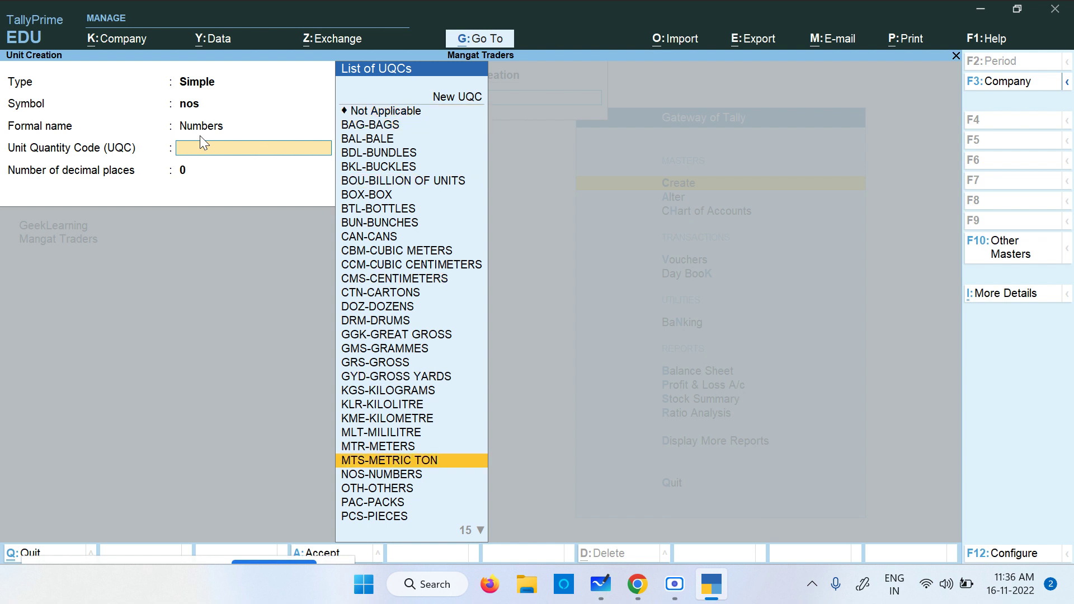
{"action": "type", "text": "no"}
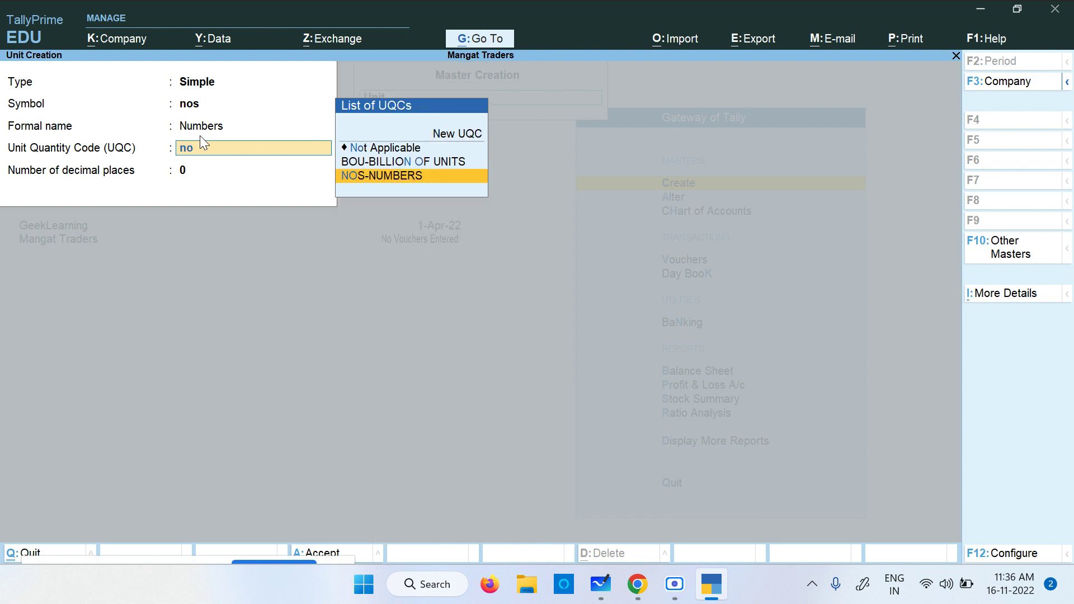
{"action": "key", "text": "Return"}
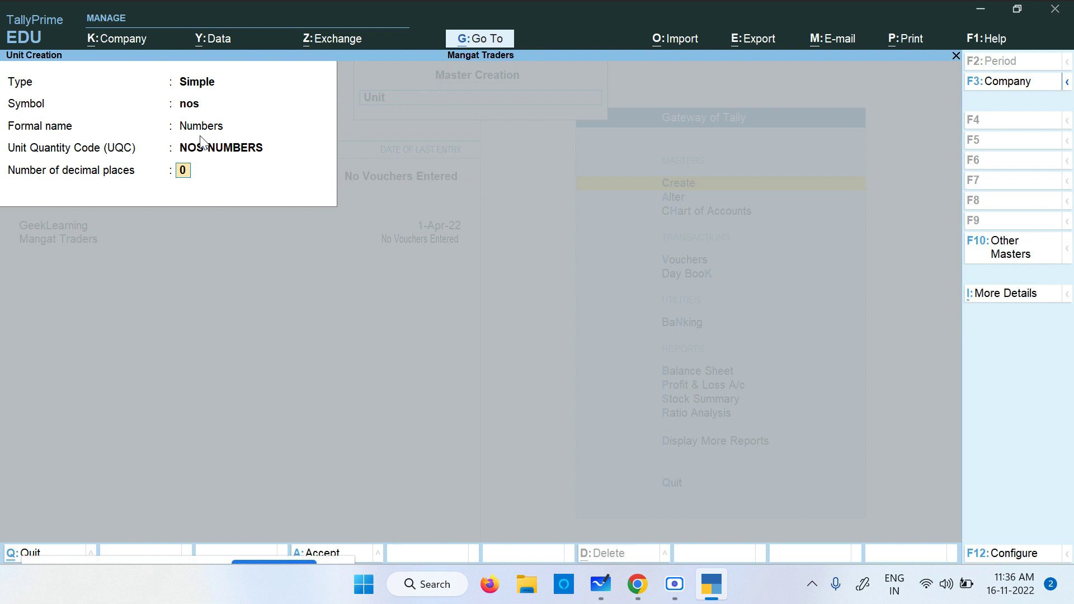
{"action": "key", "text": "ctrl+a"}
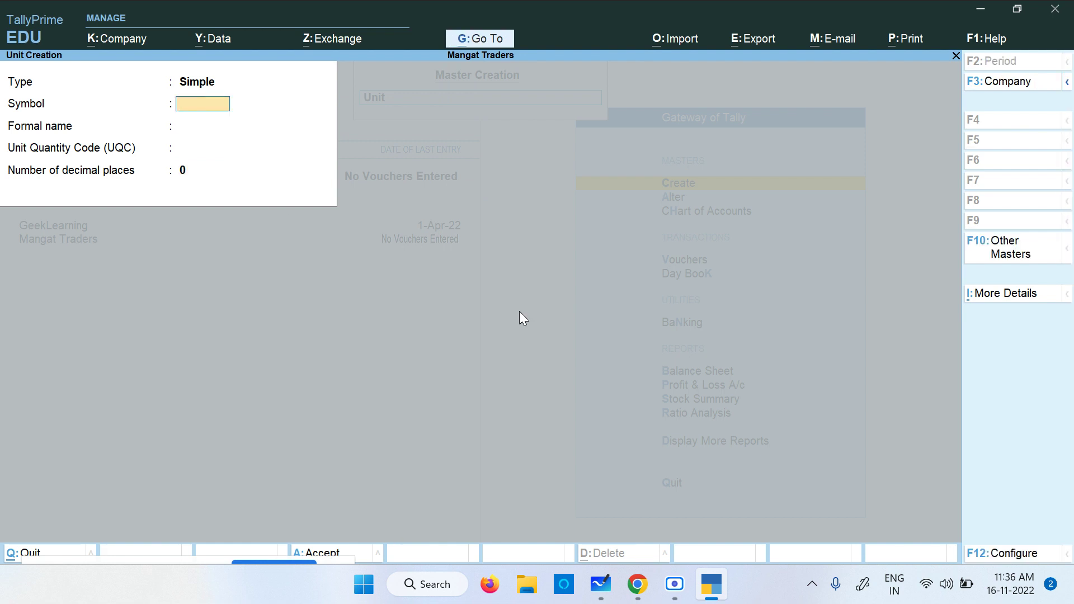
- Give the new simple unit the symbol dzs and the formal name Dozens
{"action": "type", "text": "dzs"}
{"action": "key", "text": "ctrl"}
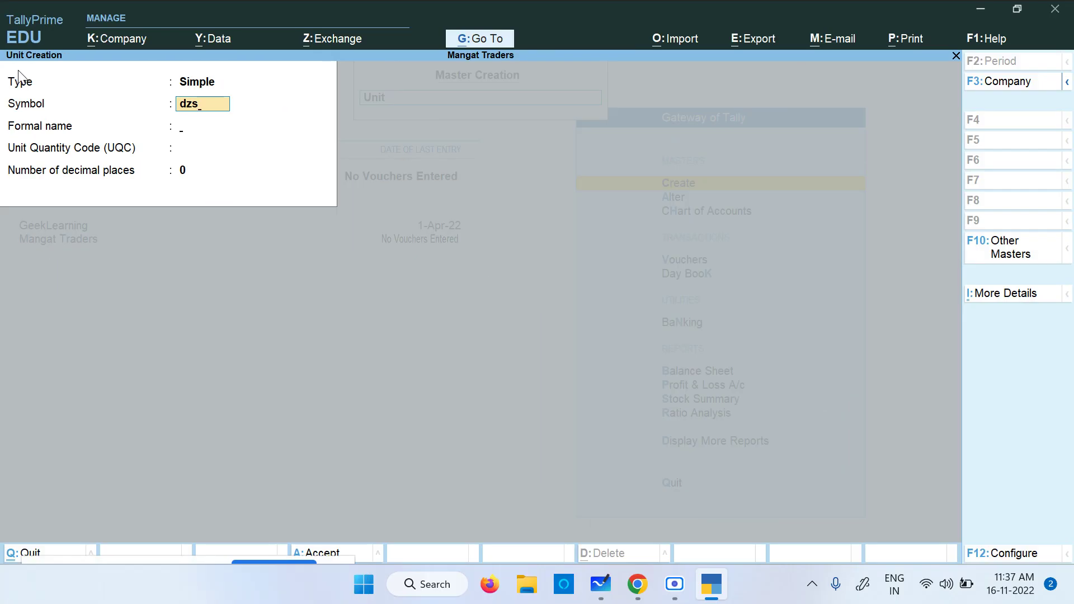
{"action": "key", "text": "Return"}
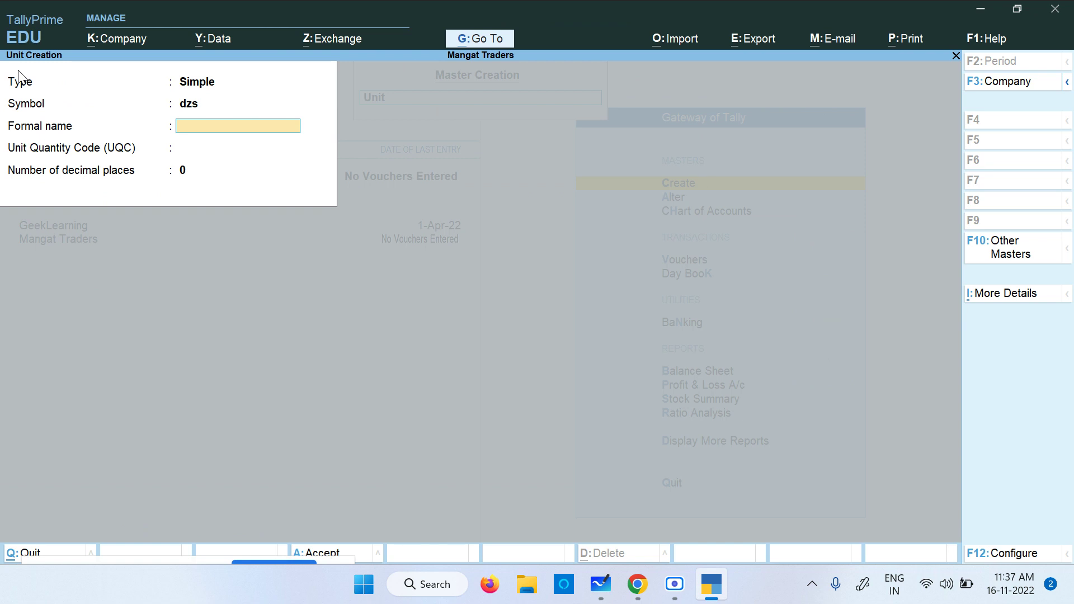
{"action": "type", "text": "Dozens"}
{"action": "key", "text": "Return"}
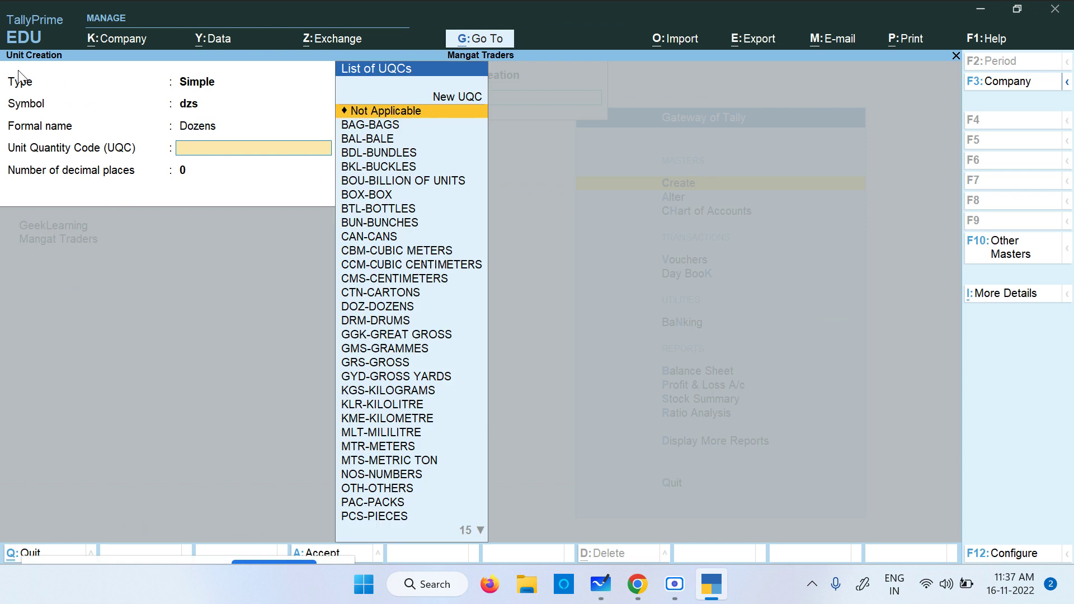
- Set the Dozens unit's Unit Quantity Code to DOZ-DOZENS, keep 0 decimal places, and save it
{"action": "type", "text": "d"}
{"action": "key", "text": "Down"}
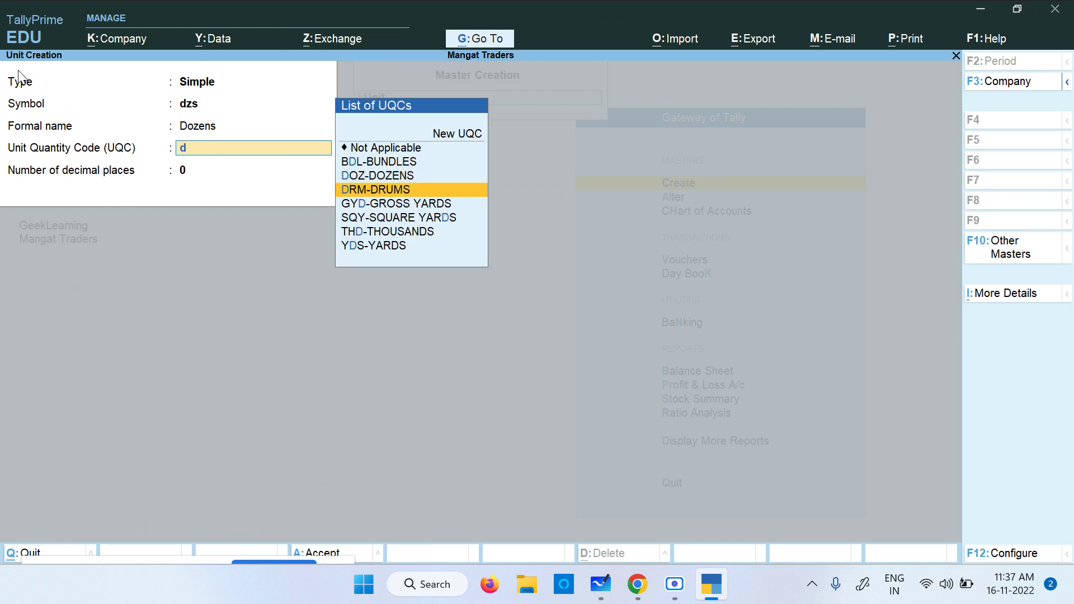
{"action": "key", "text": "Up"}
{"action": "key", "text": "Return"}
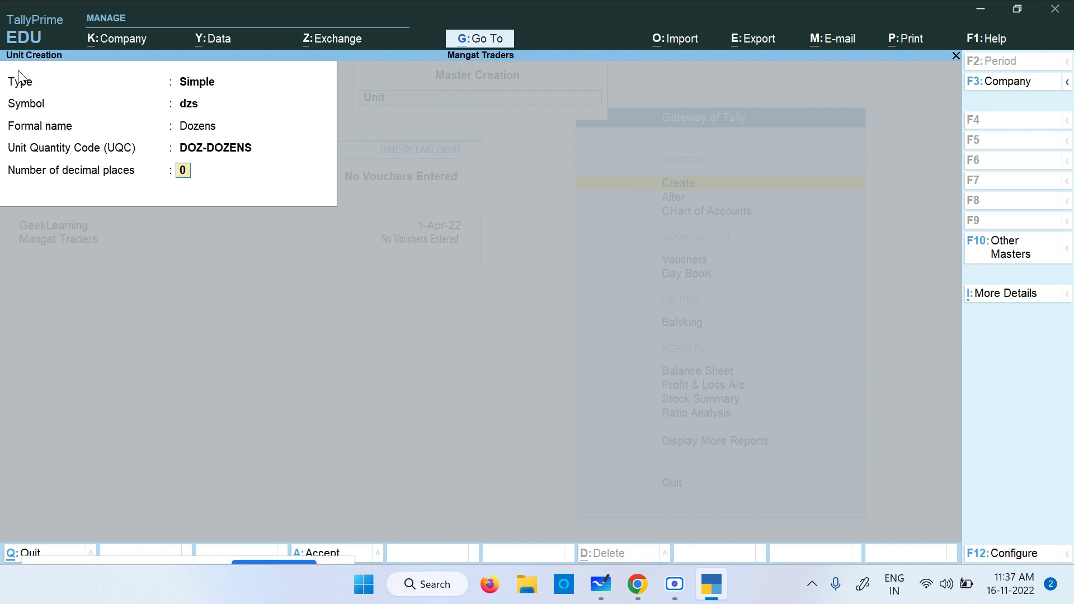
{"action": "key", "text": "ctrl"}
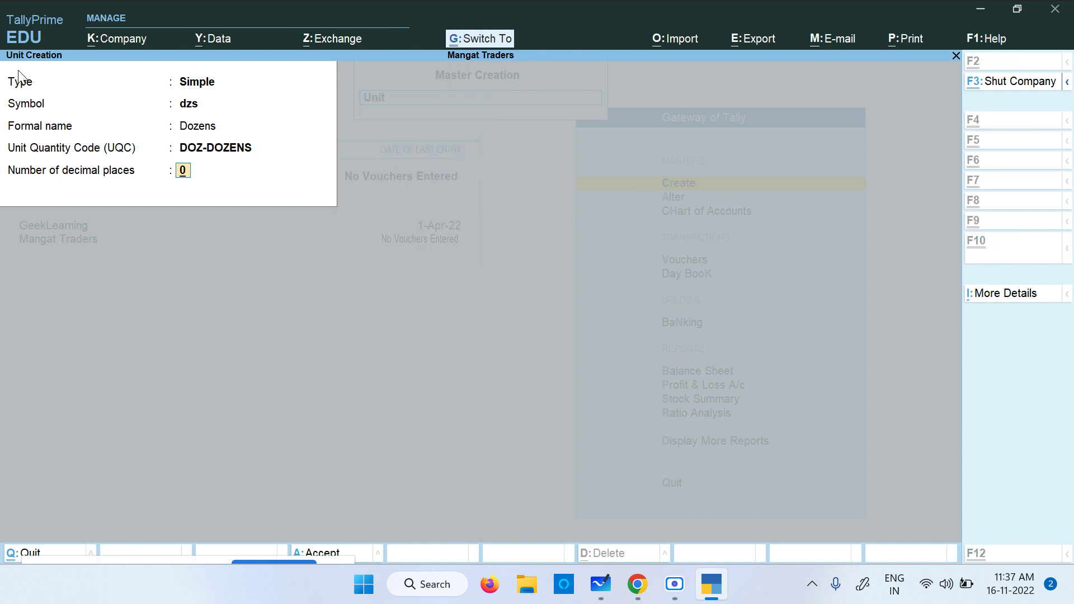
{"action": "key", "text": "ctrl+a"}
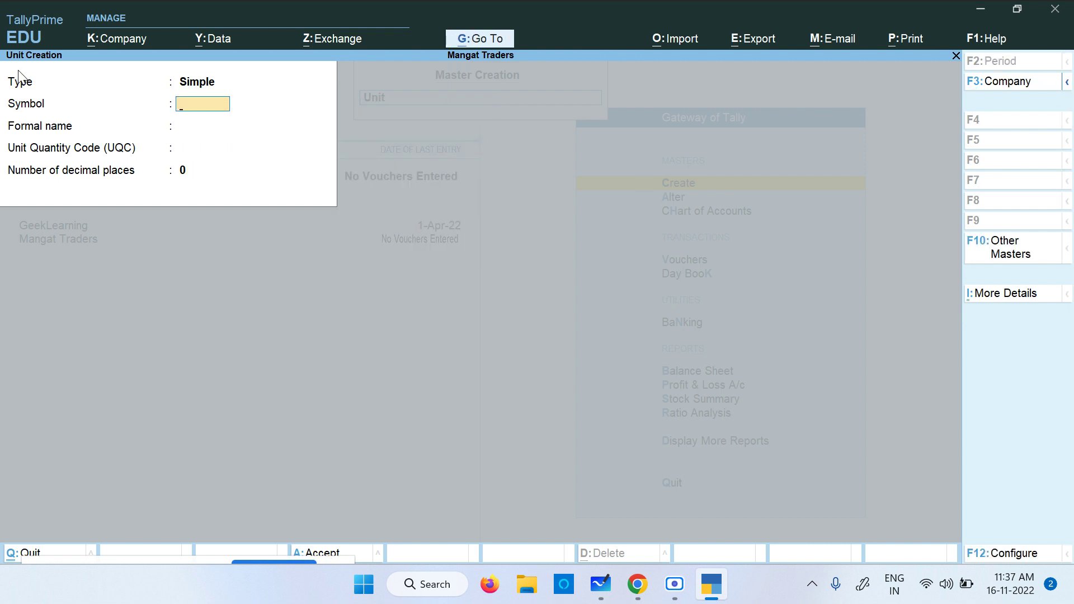
- Give the next simple unit the symbol pcs and the formal name Pieces
{"action": "type", "text": "pcs"}
{"action": "key", "text": "Return"}
{"action": "type", "text": "Pieces"}
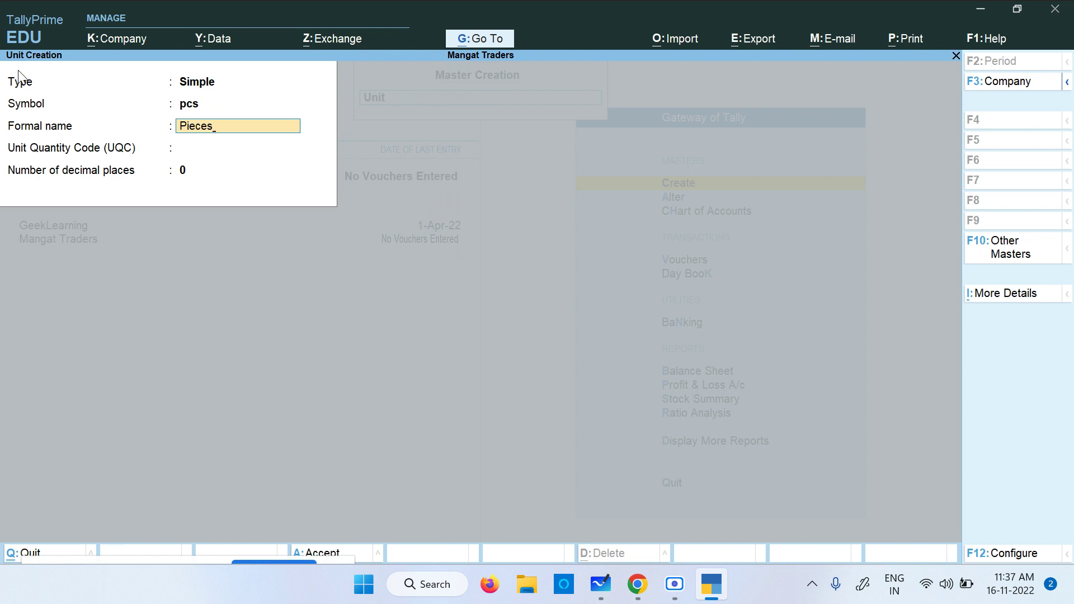
{"action": "key", "text": "Return"}
- Set the Pieces unit's Unit Quantity Code to PCS-PIECES, keep 0 decimal places, and save it
{"action": "type", "text": "p"}
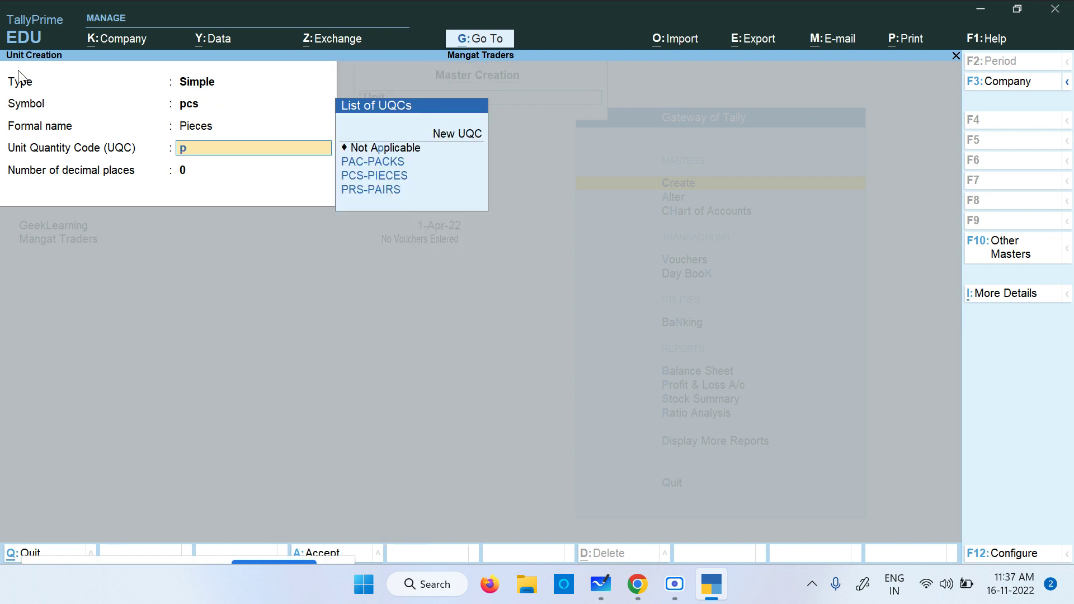
{"action": "key", "text": "Down"}
{"action": "key", "text": "Down"}
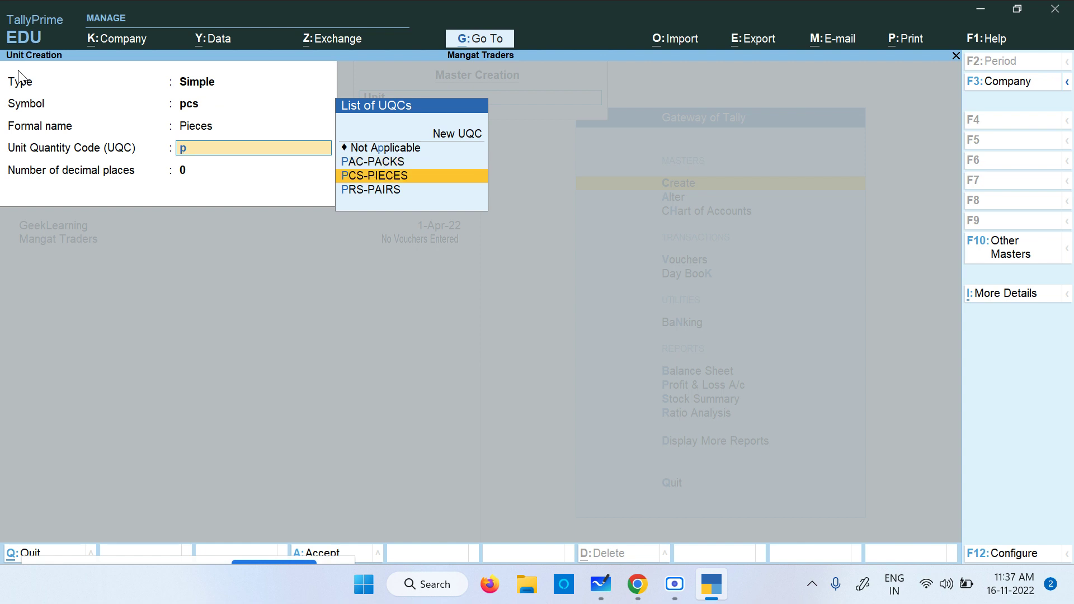
{"action": "key", "text": "Down"}
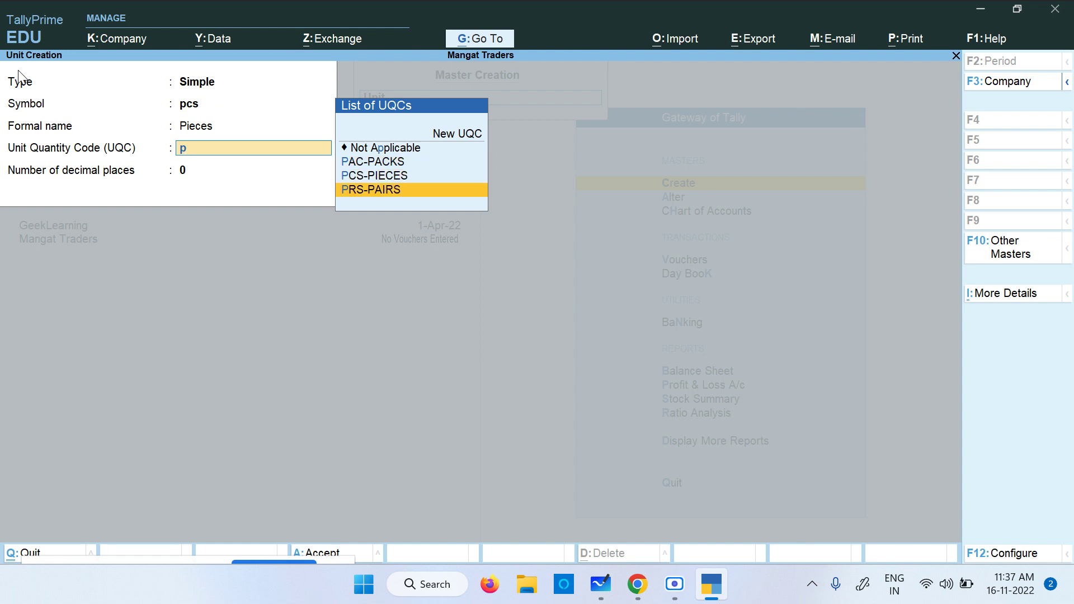
{"action": "key", "text": "Up"}
{"action": "key", "text": "Return"}
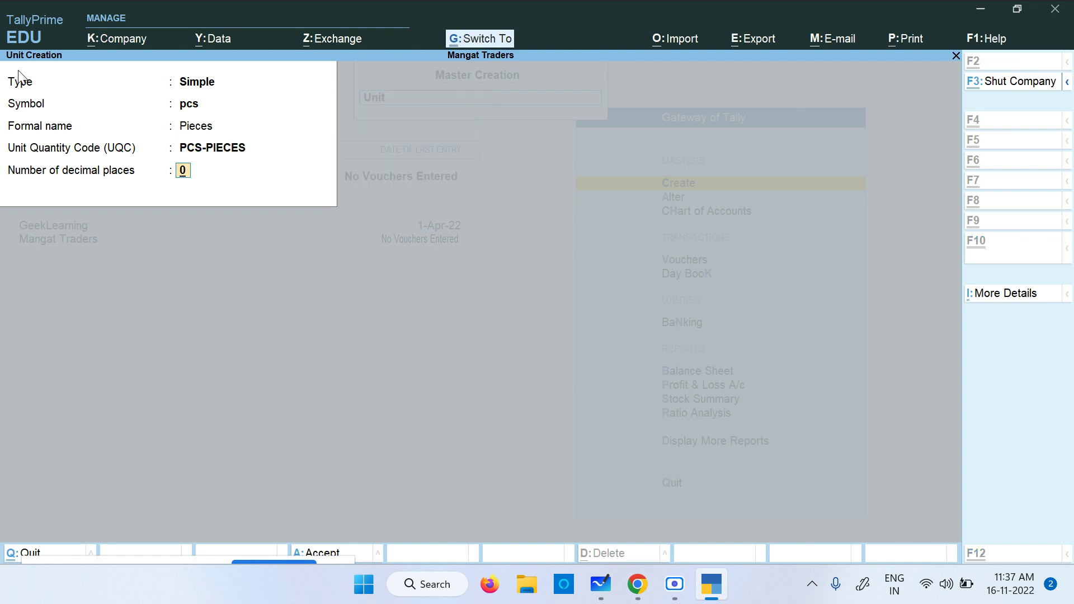
{"action": "key", "text": "ctrl+a"}
- Check the units table in Microsoft Whiteboard, return to TallyPrime, and give the next simple unit the symbol bx and formal name Box
{"action": "key", "text": "alt+Tab"}
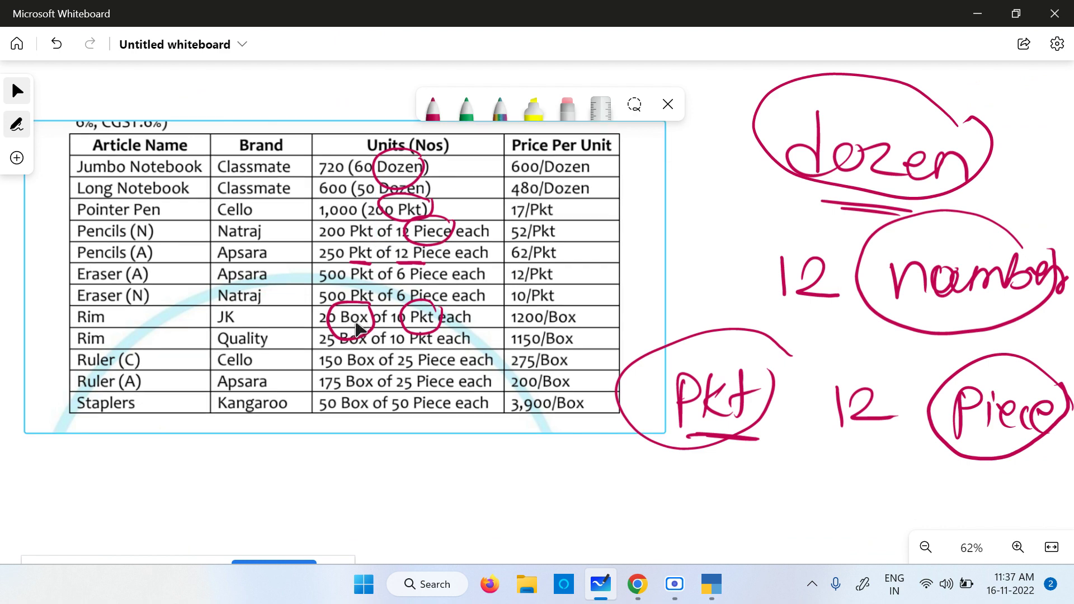
{"action": "key", "text": "alt+Tab"}
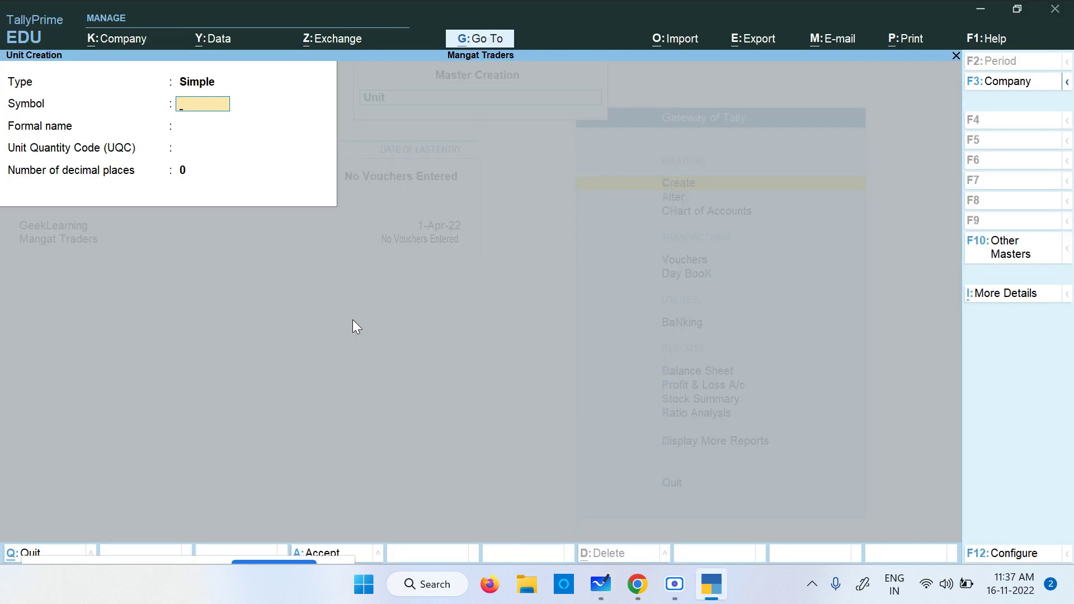
{"action": "type", "text": "bx"}
{"action": "key", "text": "Return"}
{"action": "type", "text": "B"}
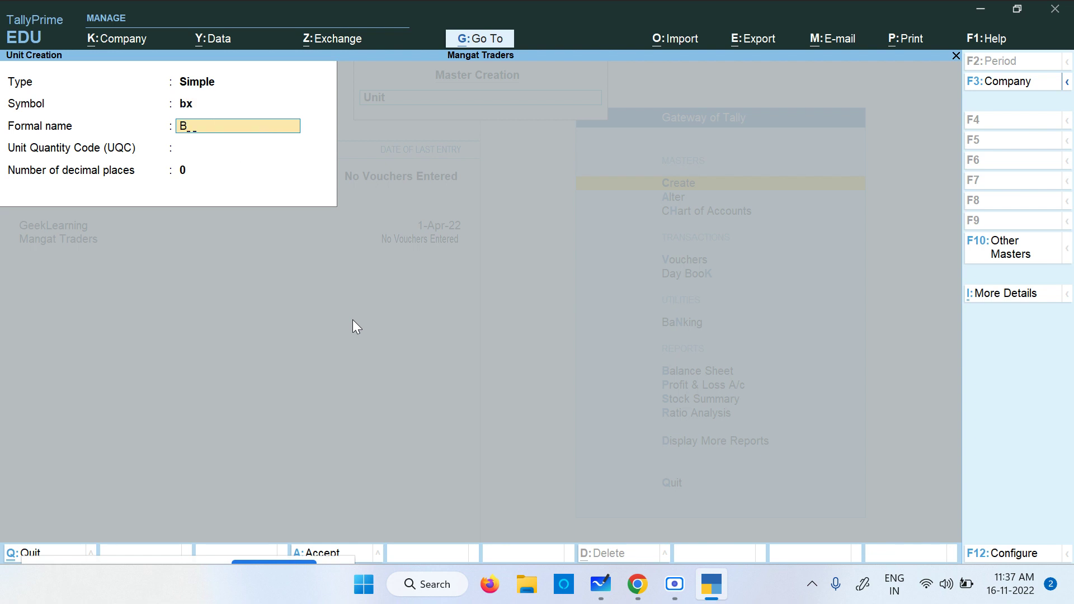
{"action": "type", "text": "oex"}
{"action": "key", "text": "BackSpace"}
{"action": "key", "text": "BackSpace"}
{"action": "type", "text": "x"}
{"action": "key", "text": "Return"}
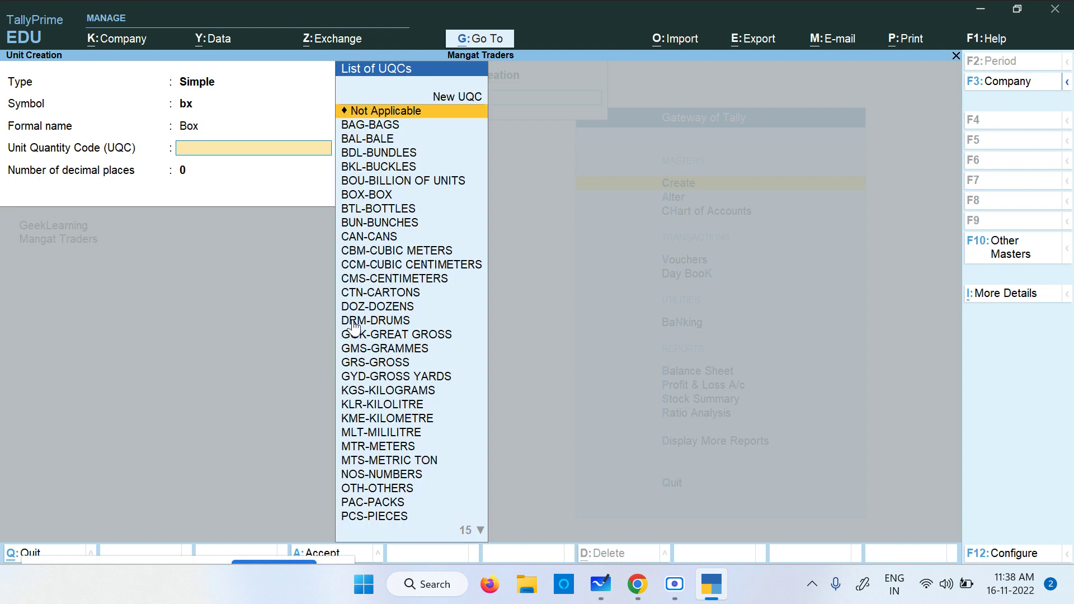
- Set the Box unit's Unit Quantity Code to BOX-BOX, keep 0 decimal places, and save it
{"action": "type", "text": "bo"}
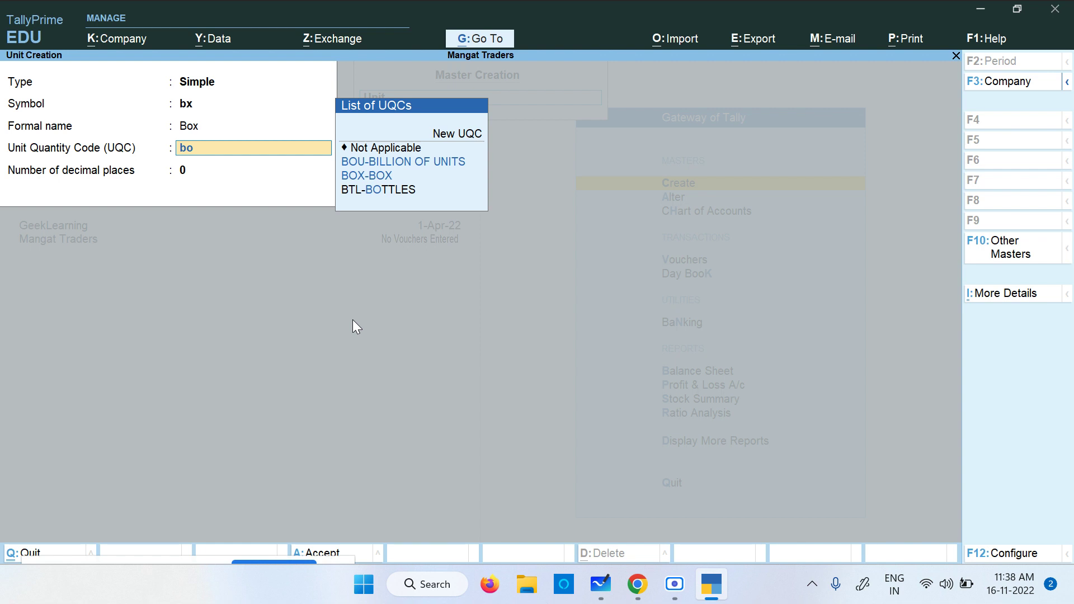
{"action": "key", "text": "Down"}
{"action": "key", "text": "Down"}
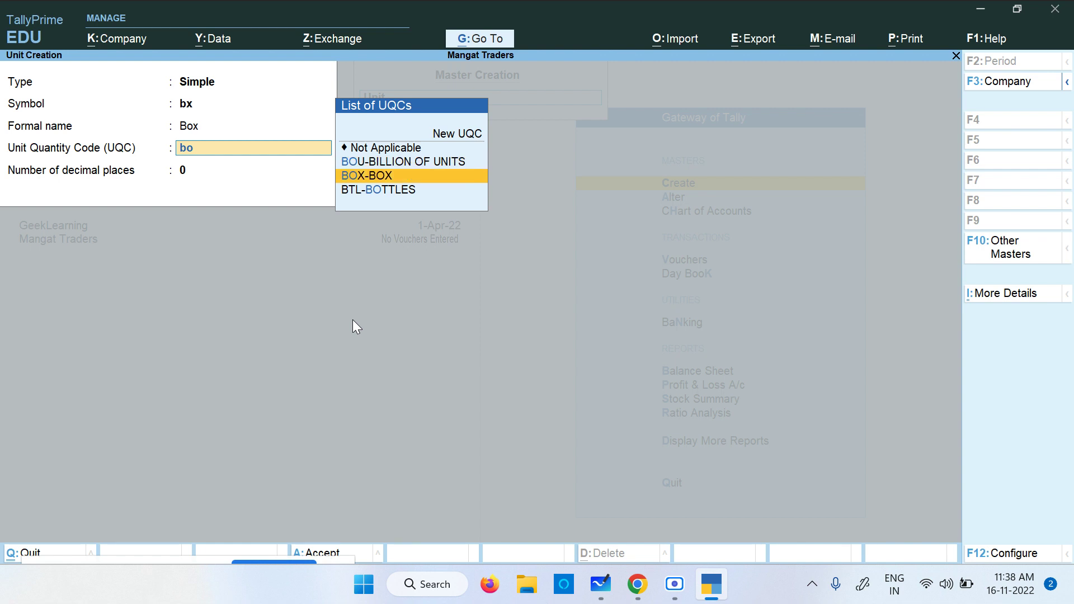
{"action": "key", "text": "Return"}
{"action": "key", "text": "ctrl+a"}
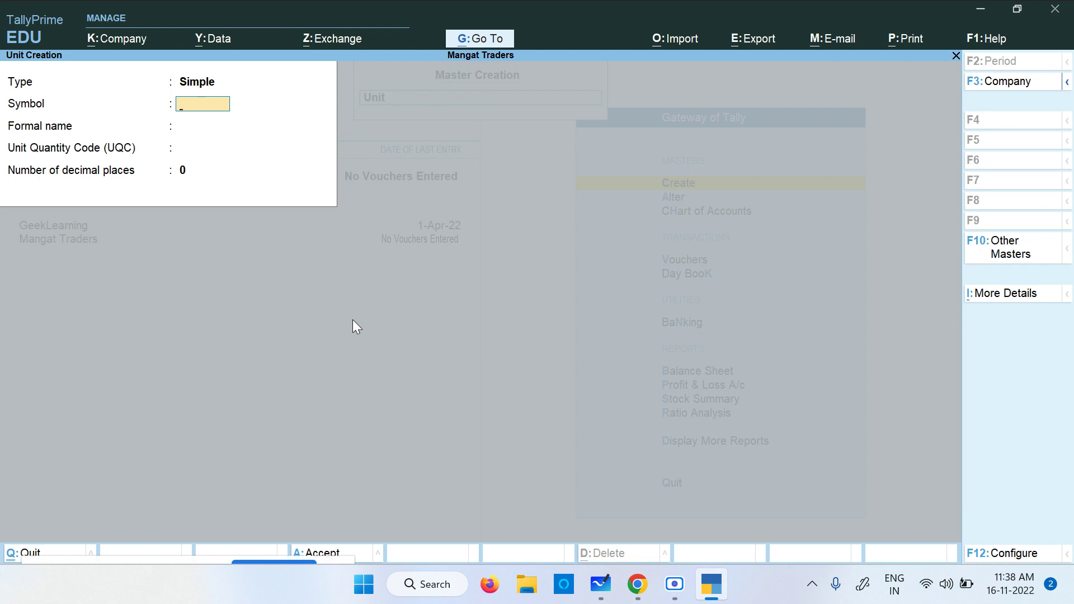
- Switch to Microsoft Whiteboard, handwrite Dozen in the empty space below the units table, and underline it
{"action": "key", "text": "alt+Tab"}
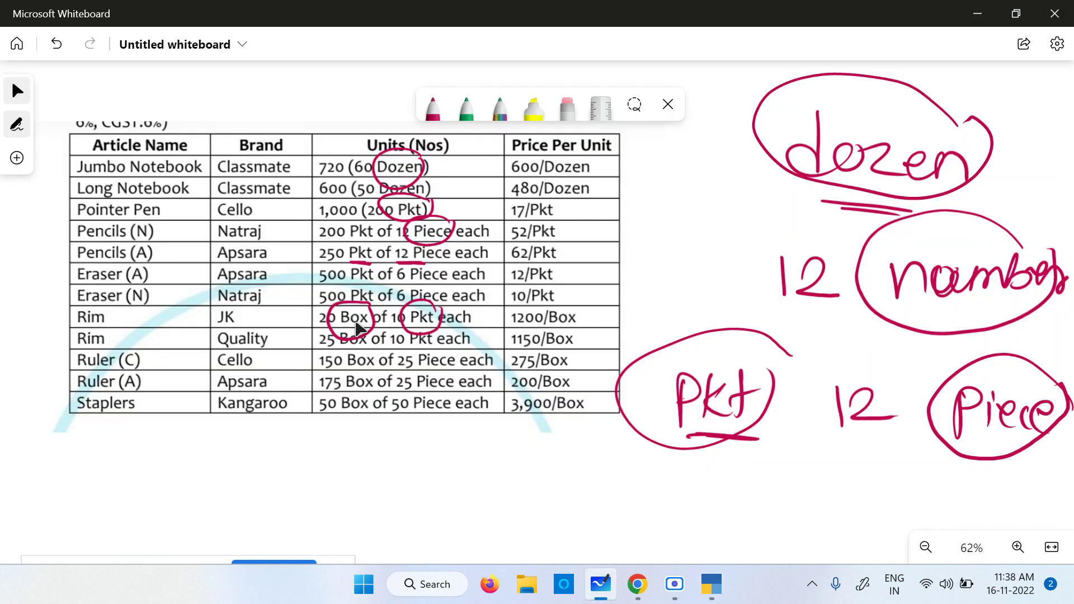
{"action": "scroll", "coordinate": [358, 327], "scroll_direction": "down", "scroll_amount": 5}
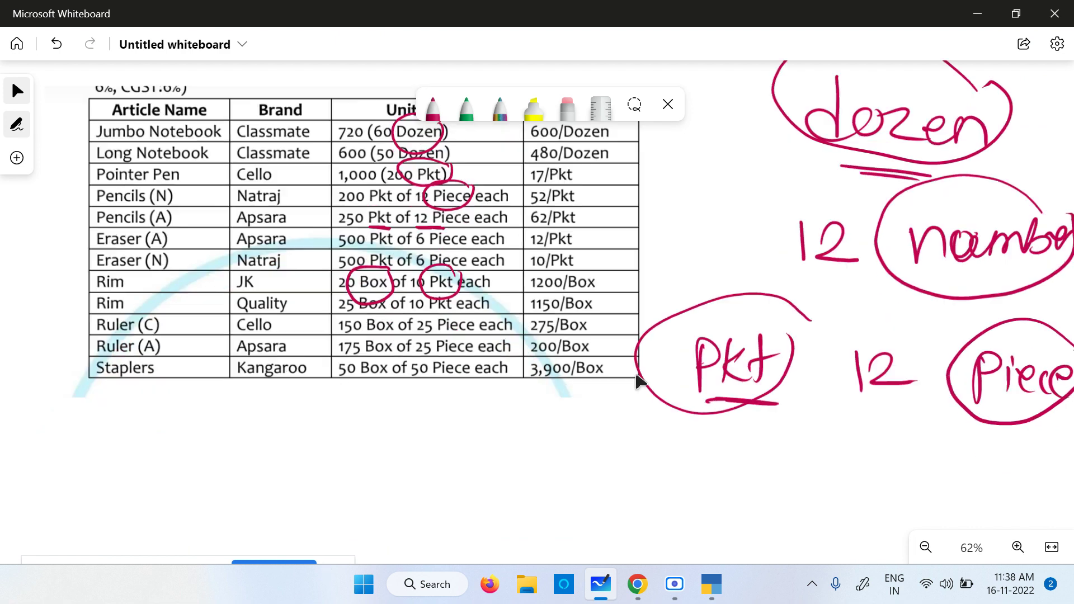
{"action": "left_click_drag", "start_coordinate": [269, 241], "coordinate": [269, 288]}
{"action": "left_click_drag", "start_coordinate": [335, 258], "coordinate": [334, 262]}
{"action": "mouse_move", "coordinate": [341, 250]}
{"action": "left_mouse_down"}
{"action": "mouse_move", "coordinate": [349, 281]}
{"action": "mouse_move", "coordinate": [402, 291]}
{"action": "left_mouse_up"}
{"action": "left_click_drag", "start_coordinate": [392, 271], "coordinate": [425, 286]}
{"action": "mouse_move", "coordinate": [430, 253]}
{"action": "left_mouse_down"}
{"action": "mouse_move", "coordinate": [429, 288]}
{"action": "mouse_move", "coordinate": [469, 290]}
{"action": "left_mouse_up"}
{"action": "left_click_drag", "start_coordinate": [274, 302], "coordinate": [411, 305]}
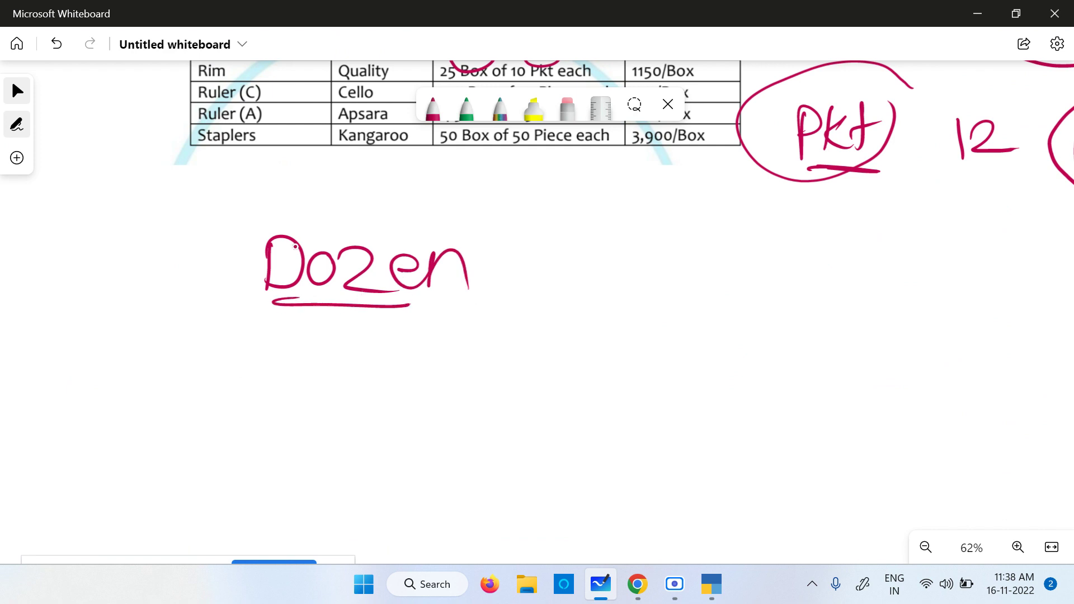
- Write 1 before the handwritten Dozen and = 12 after it
{"action": "left_click_drag", "start_coordinate": [167, 234], "coordinate": [170, 289]}
{"action": "left_click_drag", "start_coordinate": [524, 260], "coordinate": [567, 261]}
{"action": "left_click_drag", "start_coordinate": [527, 280], "coordinate": [587, 286]}
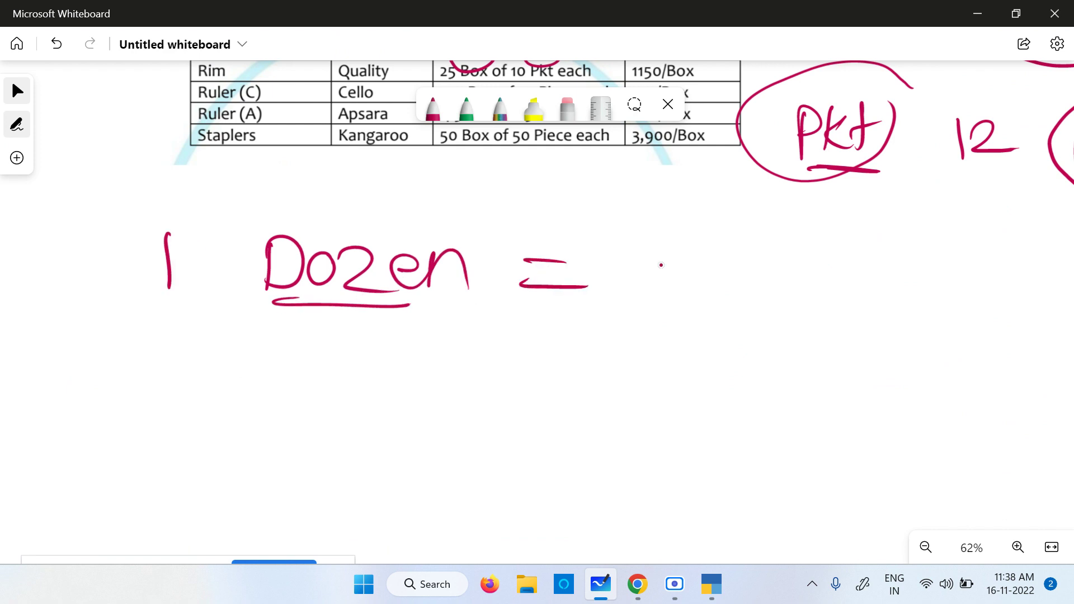
{"action": "mouse_move", "coordinate": [663, 251]}
{"action": "left_mouse_down"}
{"action": "mouse_move", "coordinate": [664, 299]}
{"action": "mouse_move", "coordinate": [742, 284]}
{"action": "left_mouse_up"}
- Handwrite piece after the 12 to complete the dozen equation, and write numb beneath it
{"action": "left_click_drag", "start_coordinate": [812, 253], "coordinate": [818, 310]}
{"action": "left_click_drag", "start_coordinate": [814, 258], "coordinate": [851, 285]}
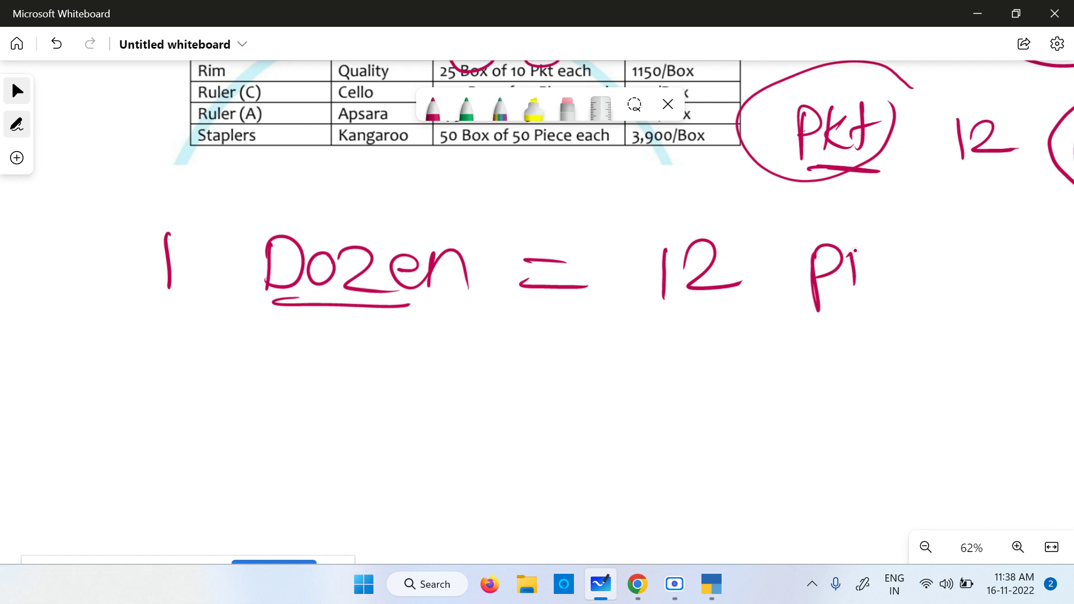
{"action": "left_click_drag", "start_coordinate": [853, 232], "coordinate": [854, 240]}
{"action": "mouse_move", "coordinate": [883, 248]}
{"action": "left_mouse_down"}
{"action": "mouse_move", "coordinate": [889, 284]}
{"action": "mouse_move", "coordinate": [889, 253]}
{"action": "left_mouse_up"}
{"action": "left_click_drag", "start_coordinate": [908, 255], "coordinate": [909, 284]}
{"action": "left_click_drag", "start_coordinate": [918, 275], "coordinate": [946, 296]}
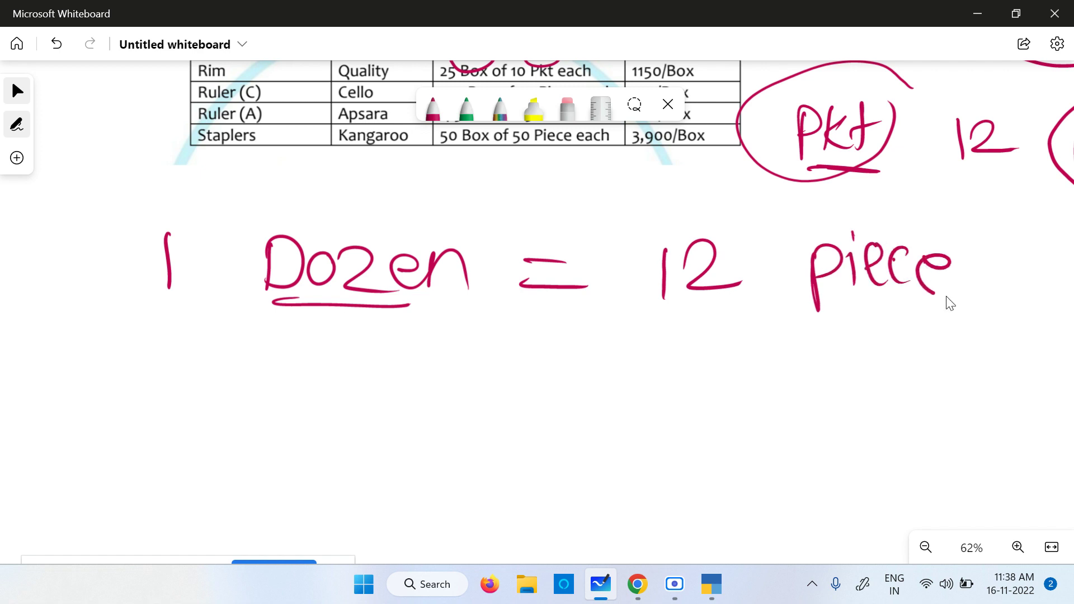
{"action": "mouse_move", "coordinate": [812, 336]}
{"action": "left_mouse_down"}
{"action": "mouse_move", "coordinate": [869, 367]}
{"action": "mouse_move", "coordinate": [913, 350]}
{"action": "mouse_move", "coordinate": [972, 351]}
{"action": "left_mouse_up"}
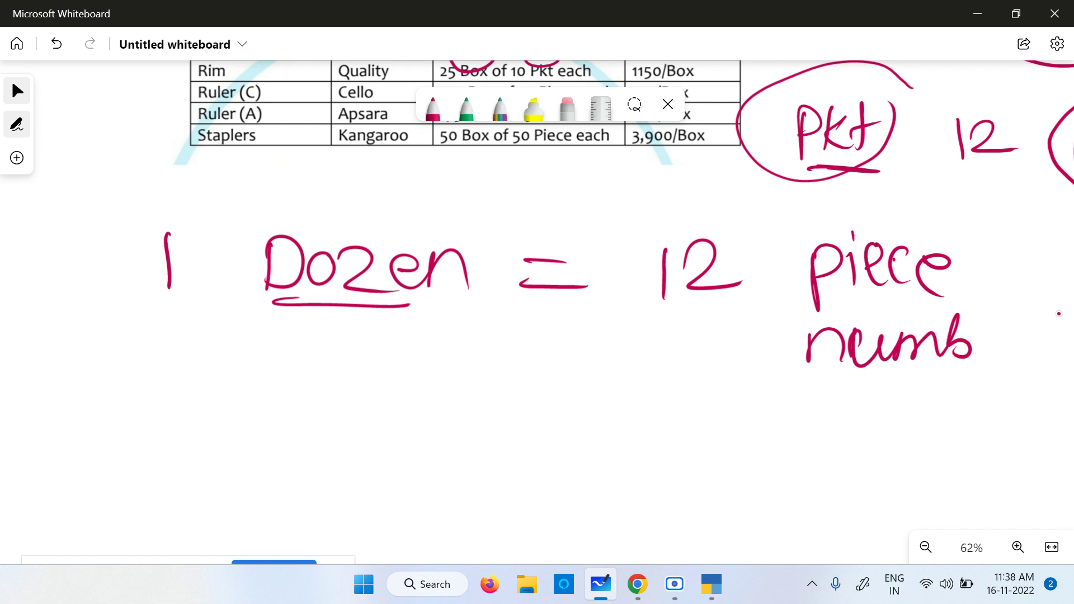
{"action": "scroll", "coordinate": [479, 212], "scroll_direction": "up", "scroll_amount": 1}
{"action": "scroll", "coordinate": [480, 291], "scroll_direction": "up", "scroll_amount": 1}
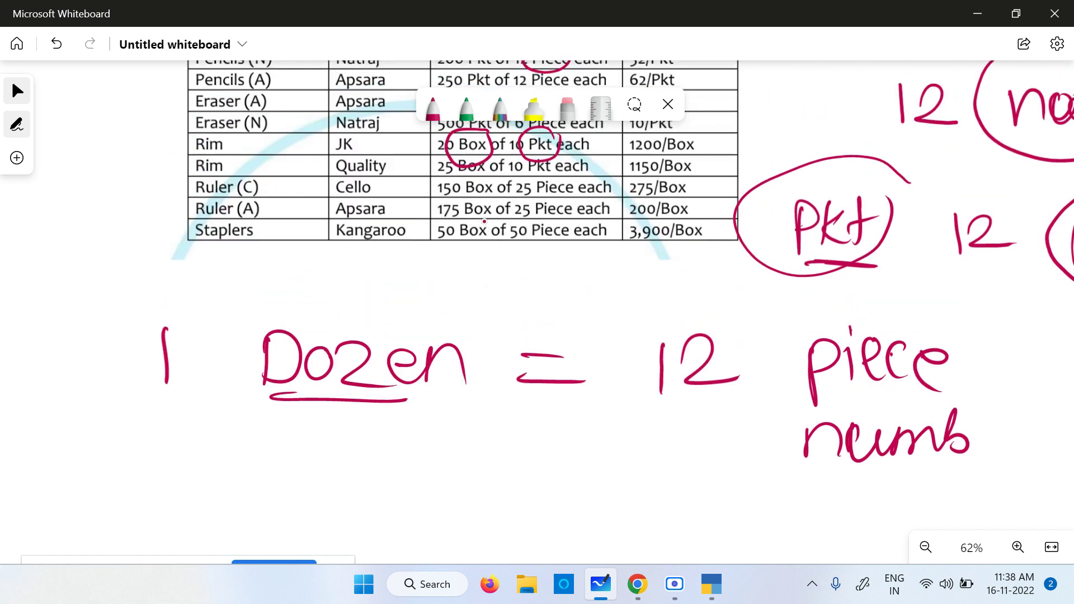
- Underline Box and 25 in the Ruler (C) row and write "1 Box = 25 pice" beneath the dozen equation
{"action": "left_click_drag", "start_coordinate": [470, 197], "coordinate": [540, 198]}
{"action": "left_click_drag", "start_coordinate": [172, 456], "coordinate": [165, 501]}
{"action": "left_click_drag", "start_coordinate": [244, 460], "coordinate": [242, 503]}
{"action": "mouse_move", "coordinate": [245, 456]}
{"action": "left_mouse_down"}
{"action": "mouse_move", "coordinate": [268, 475]}
{"action": "mouse_move", "coordinate": [263, 501]}
{"action": "left_mouse_up"}
{"action": "mouse_move", "coordinate": [324, 467]}
{"action": "left_mouse_down"}
{"action": "mouse_move", "coordinate": [314, 500]}
{"action": "mouse_move", "coordinate": [372, 501]}
{"action": "left_mouse_up"}
{"action": "left_click_drag", "start_coordinate": [387, 463], "coordinate": [347, 506]}
{"action": "left_click_drag", "start_coordinate": [503, 475], "coordinate": [543, 473]}
{"action": "mouse_move", "coordinate": [508, 488]}
{"action": "left_mouse_down"}
{"action": "mouse_move", "coordinate": [547, 495]}
{"action": "mouse_move", "coordinate": [615, 478]}
{"action": "mouse_move", "coordinate": [643, 507]}
{"action": "left_mouse_up"}
{"action": "left_click_drag", "start_coordinate": [643, 472], "coordinate": [632, 509]}
{"action": "left_click_drag", "start_coordinate": [643, 473], "coordinate": [682, 465]}
{"action": "mouse_move", "coordinate": [741, 489]}
{"action": "left_mouse_down"}
{"action": "mouse_move", "coordinate": [743, 531]}
{"action": "mouse_move", "coordinate": [770, 506]}
{"action": "left_mouse_up"}
{"action": "mouse_move", "coordinate": [775, 490]}
{"action": "left_mouse_down"}
{"action": "mouse_move", "coordinate": [781, 518]}
{"action": "mouse_move", "coordinate": [801, 517]}
{"action": "left_mouse_up"}
{"action": "left_click_drag", "start_coordinate": [812, 495], "coordinate": [835, 510]}
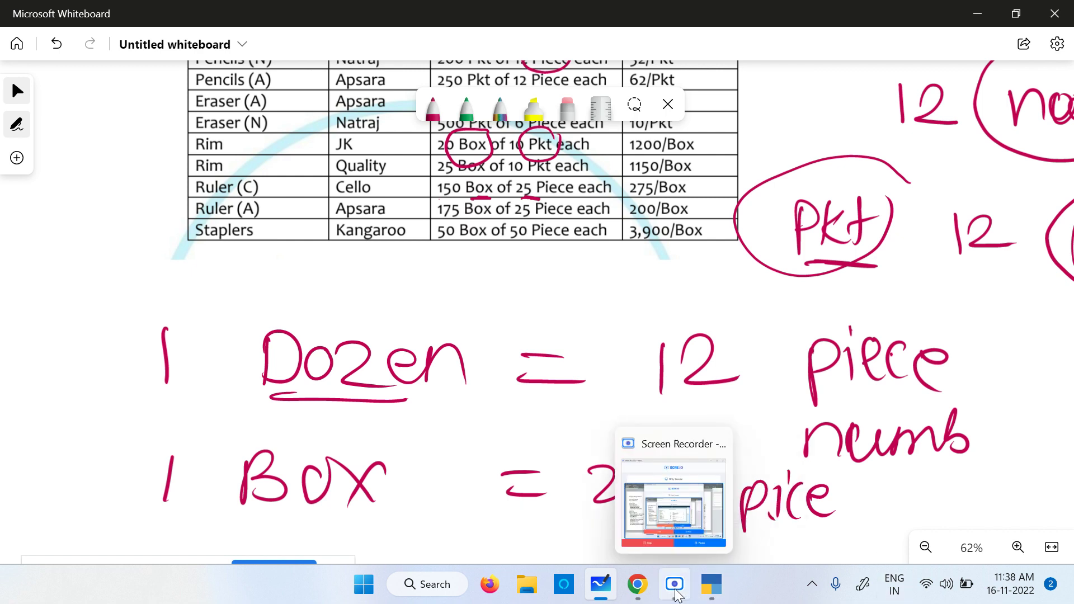
- Switch to TallyPrime and leave the blank unit creation form for the Gateway of Tally
{"action": "left_click", "coordinate": [709, 585]}
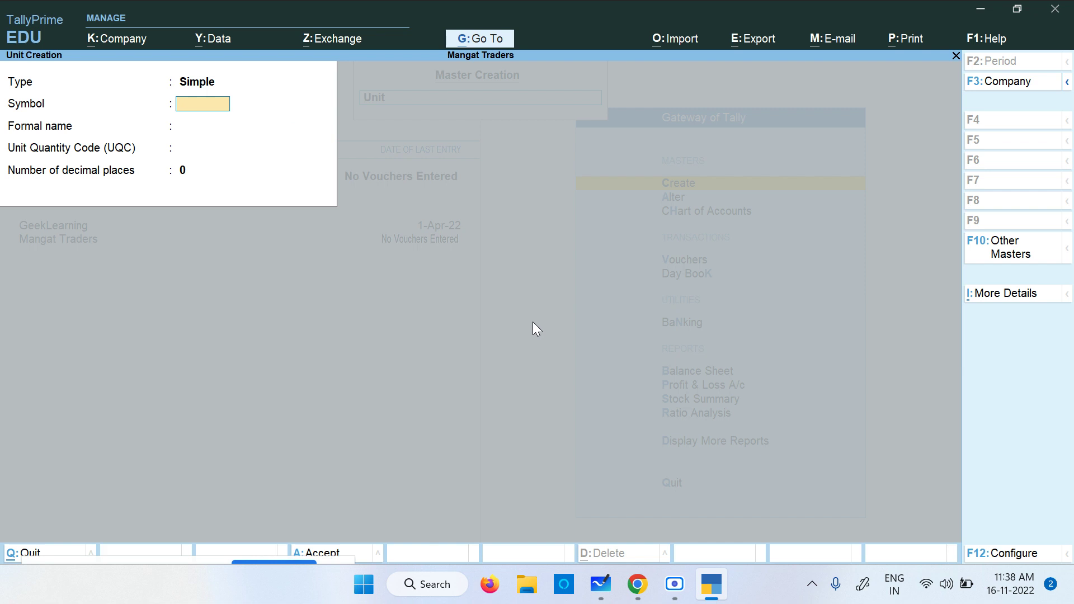
{"action": "key", "text": "Escape"}
{"action": "key", "text": "Escape"}
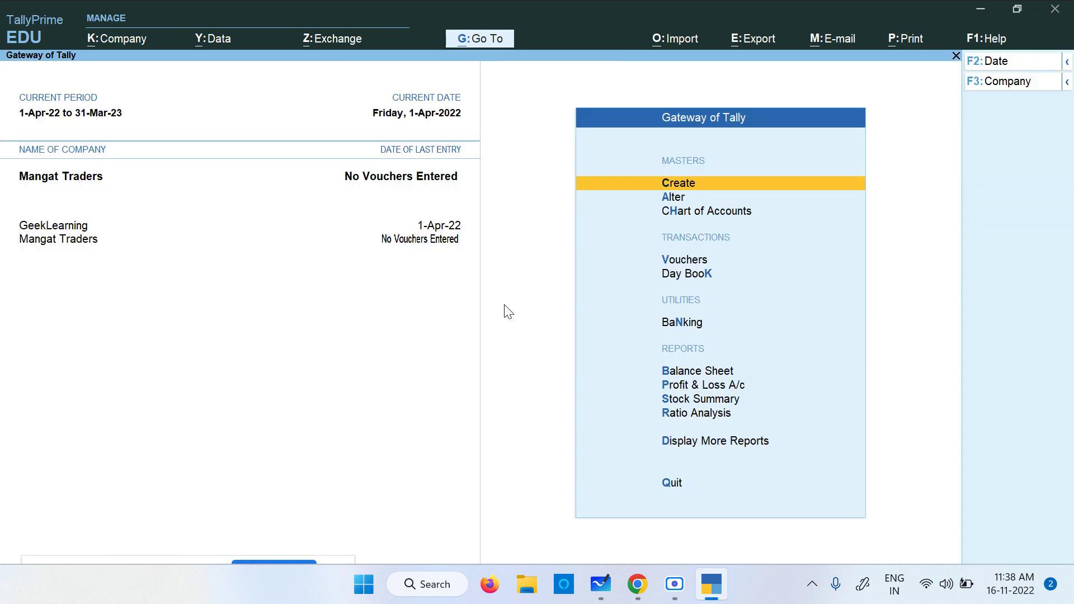
- Open the creation form for a new Unit under the inventory masters
{"action": "key", "text": "Return"}
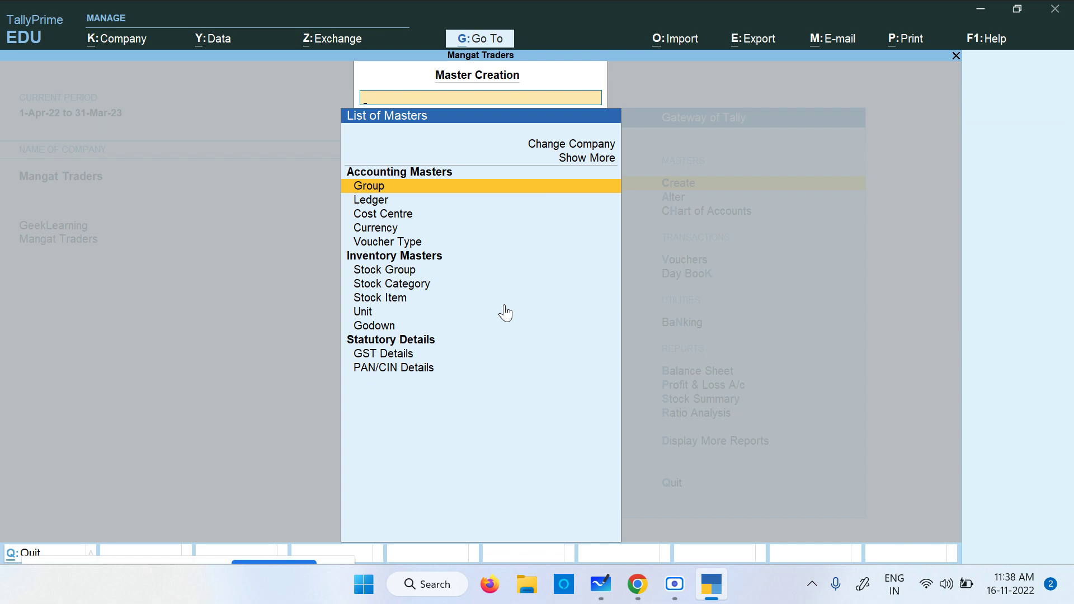
{"action": "key", "text": "Down"}
{"action": "key", "text": "Down"}
{"action": "key", "text": "Down"}
{"action": "key", "text": "Down"}
{"action": "key", "text": "Down"}
{"action": "key", "text": "Down"}
{"action": "key", "text": "Down"}
{"action": "key", "text": "Down"}
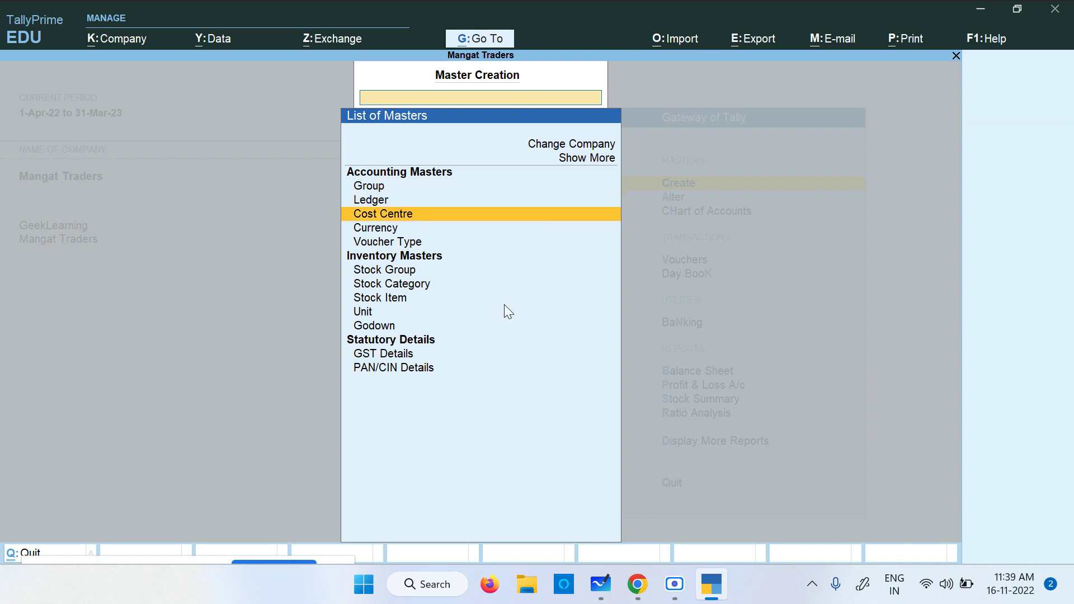
{"action": "key", "text": "Return"}
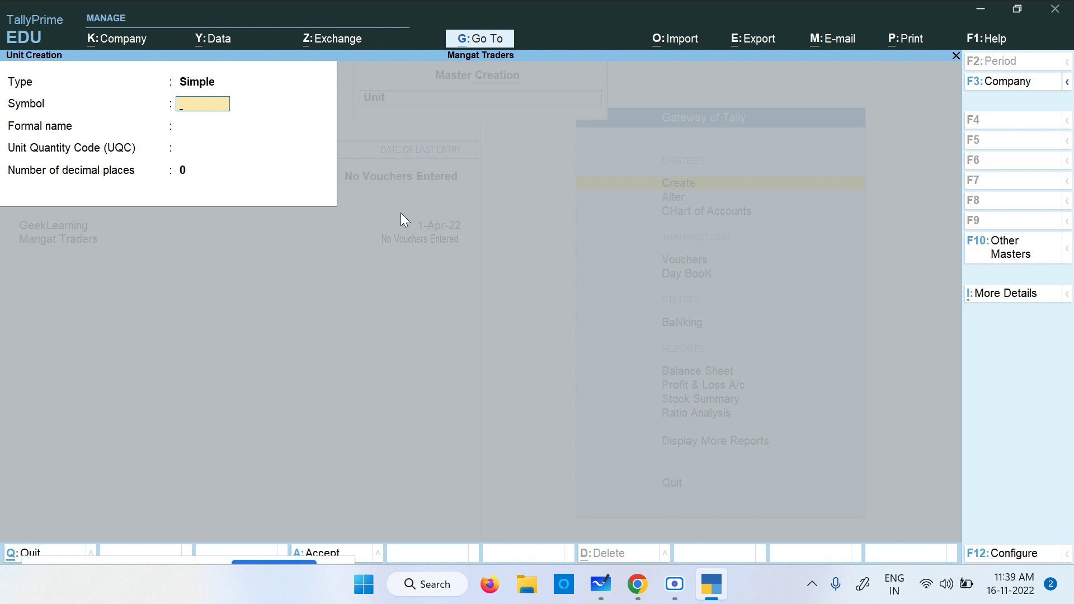
- Set the new unit's type to Compound
{"action": "key", "text": "BackSpace"}
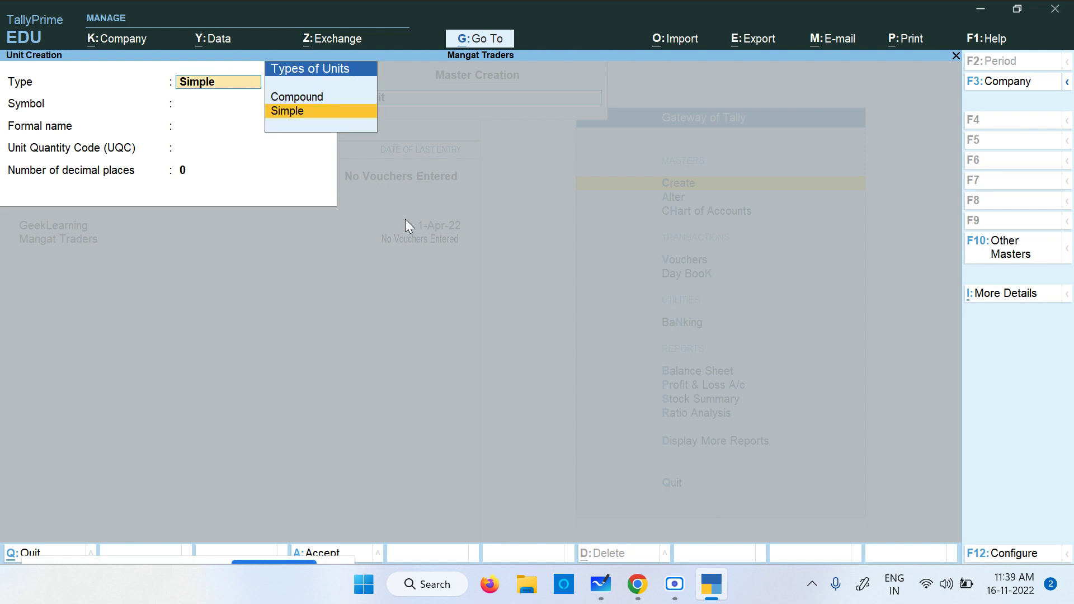
{"action": "key", "text": "ctrl"}
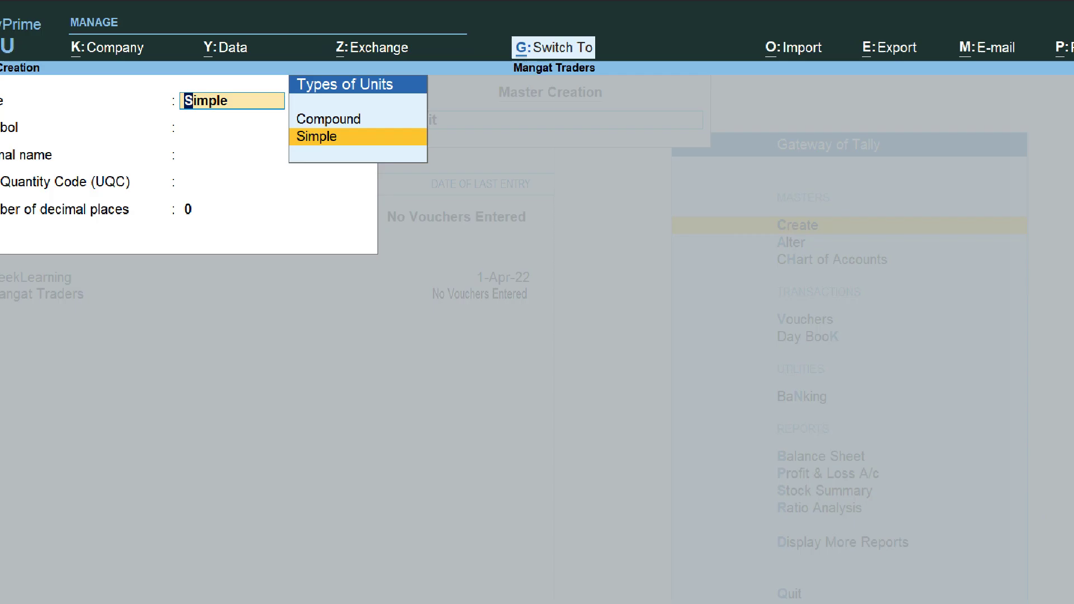
{"action": "key", "text": "Up"}
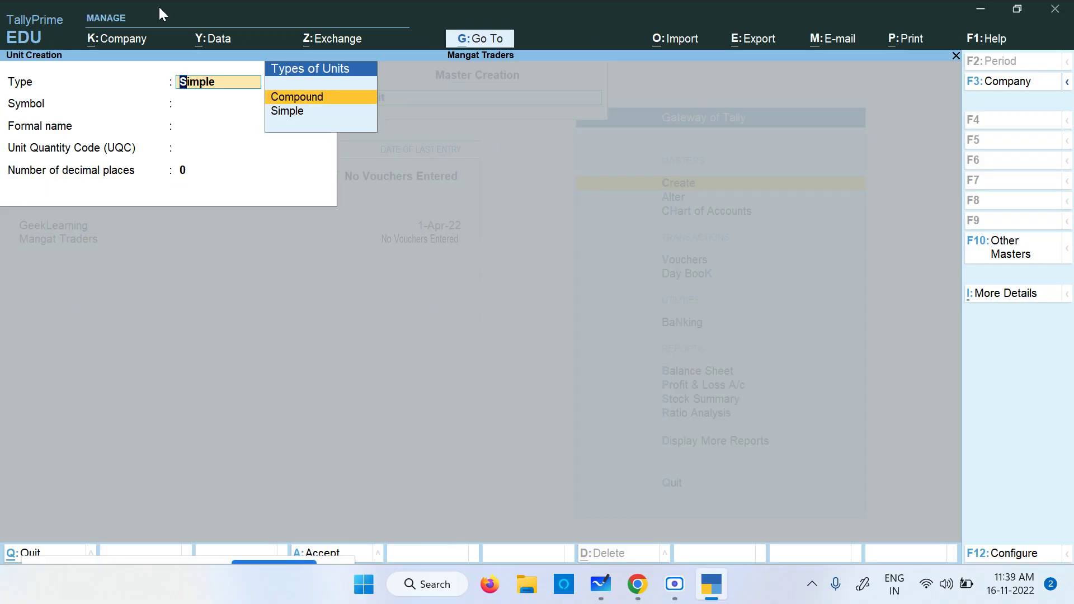
{"action": "key", "text": "Return"}
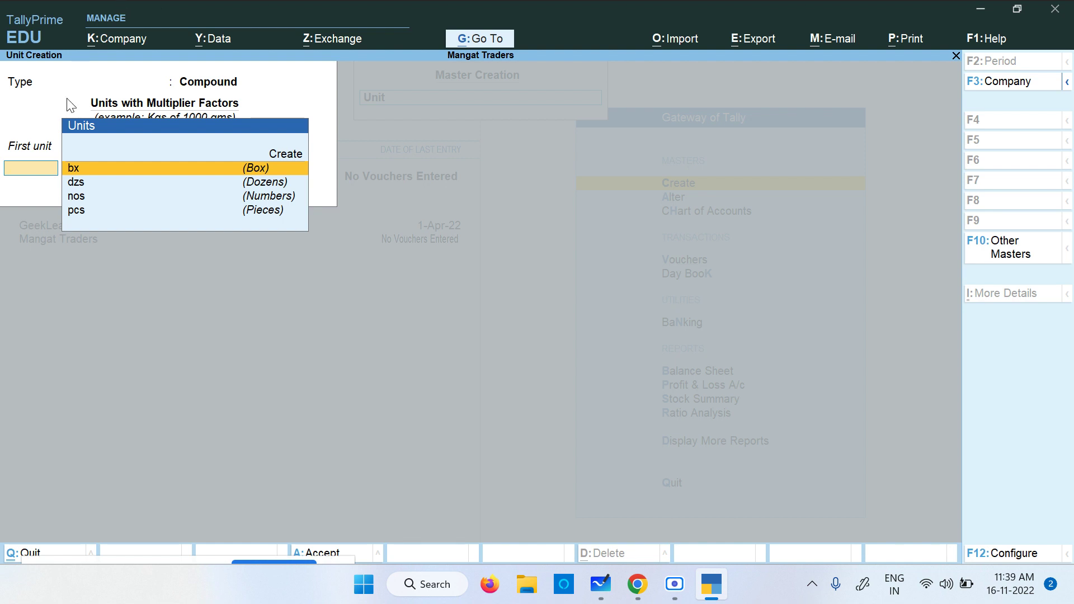
- Choose dzs (Dozens) as the compound unit's first unit
{"action": "key", "text": "ctrl"}
{"action": "key", "text": "Down"}
{"action": "key", "text": "Down"}
{"action": "key", "text": "Up"}
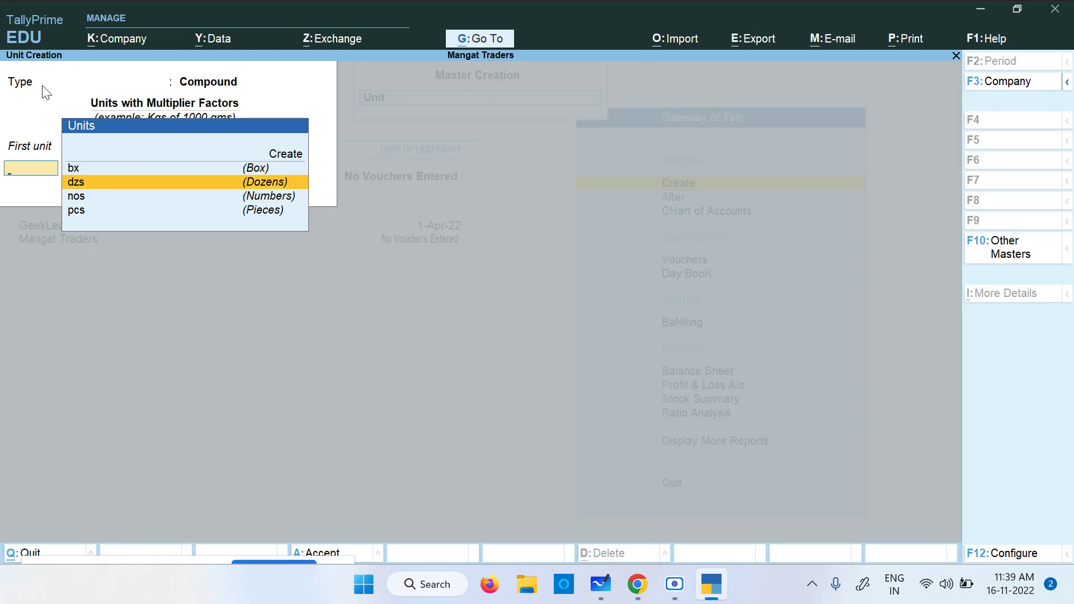
{"action": "key", "text": "Return"}
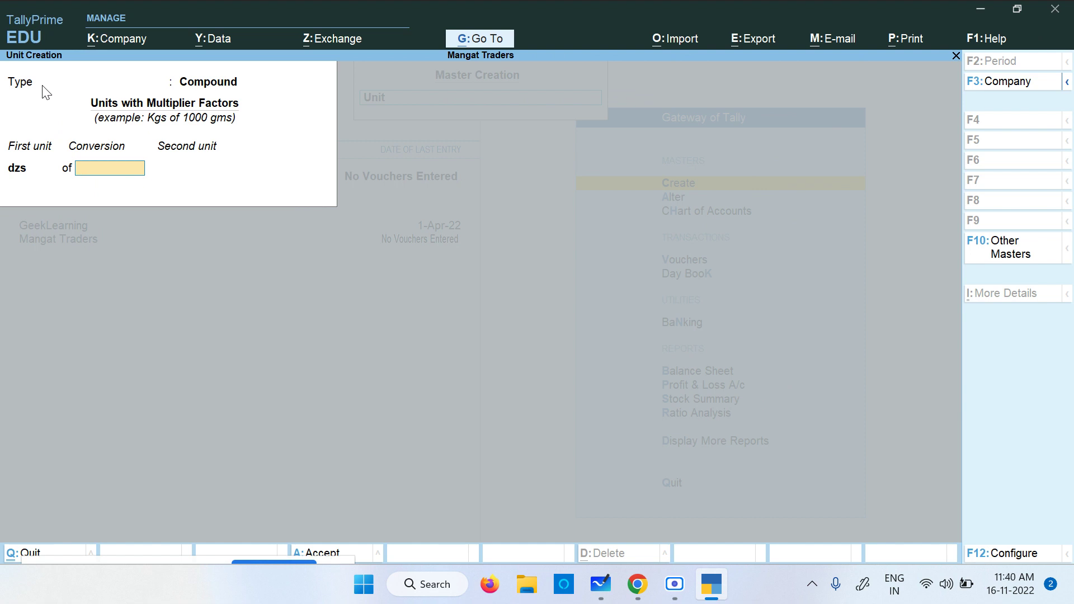
- Complete the dozens unit with a conversion of 12 and nos (Numbers) as second unit, and save it
{"action": "type", "text": "13"}
{"action": "key", "text": "BackSpace"}
{"action": "type", "text": "2"}
{"action": "key", "text": "Return"}
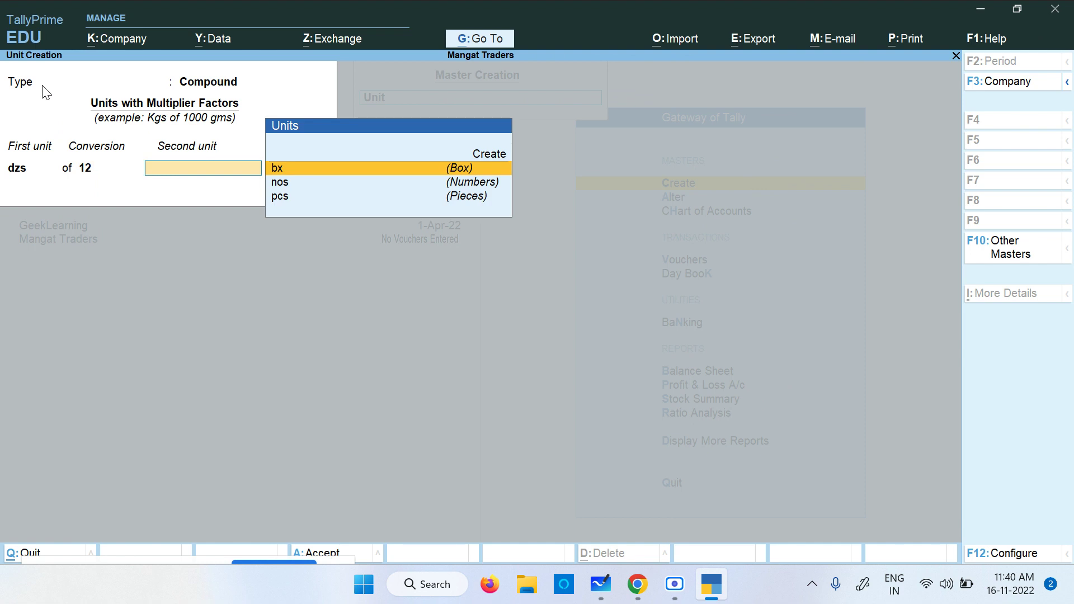
{"action": "key", "text": "Down"}
{"action": "key", "text": "Down"}
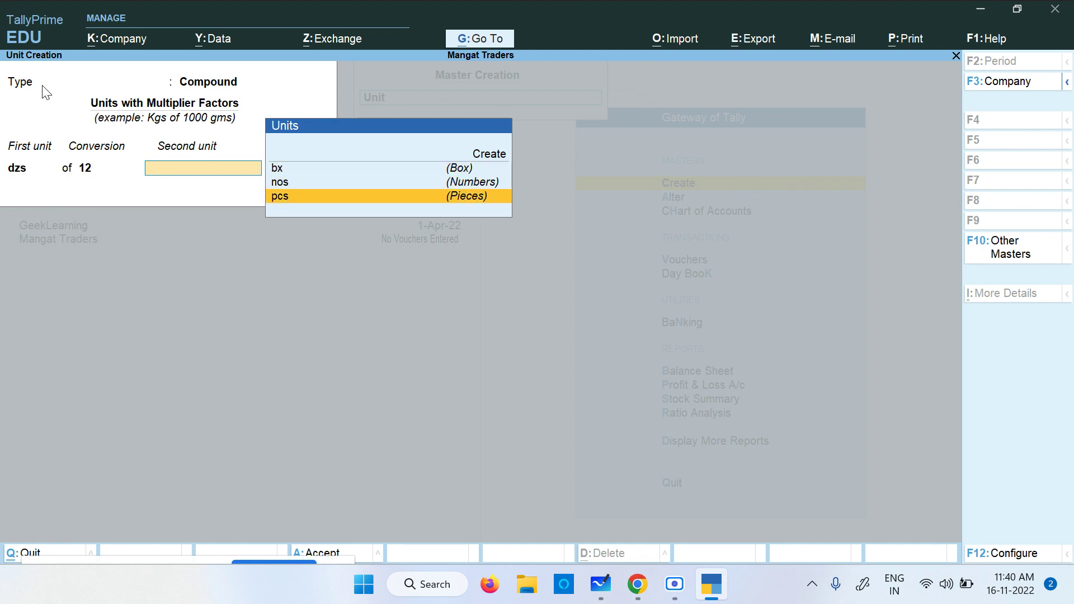
{"action": "key", "text": "Up"}
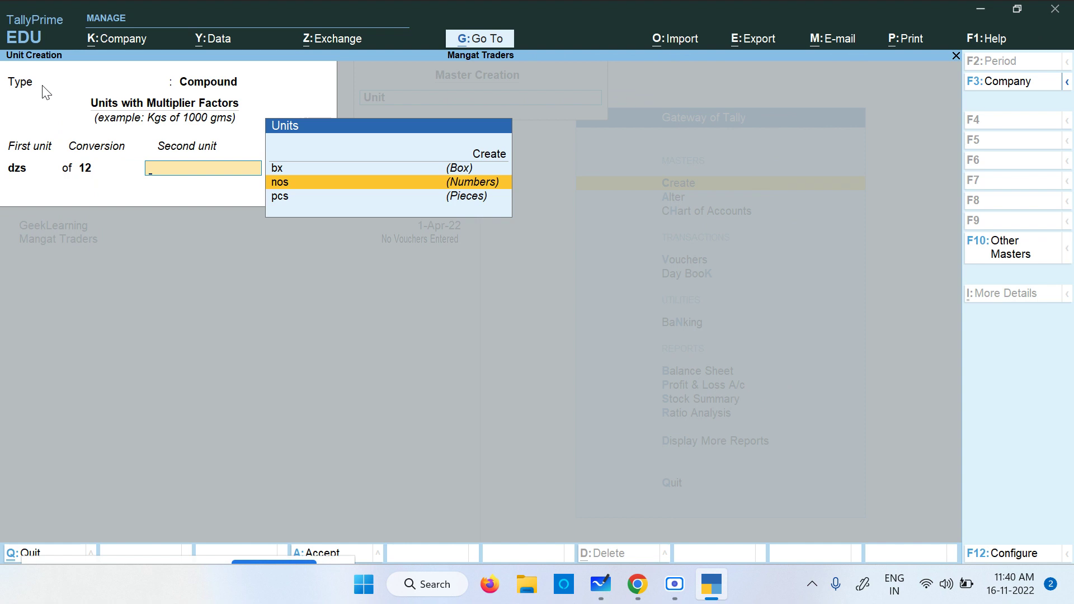
{"action": "key", "text": "Return"}
{"action": "key", "text": "Return"}
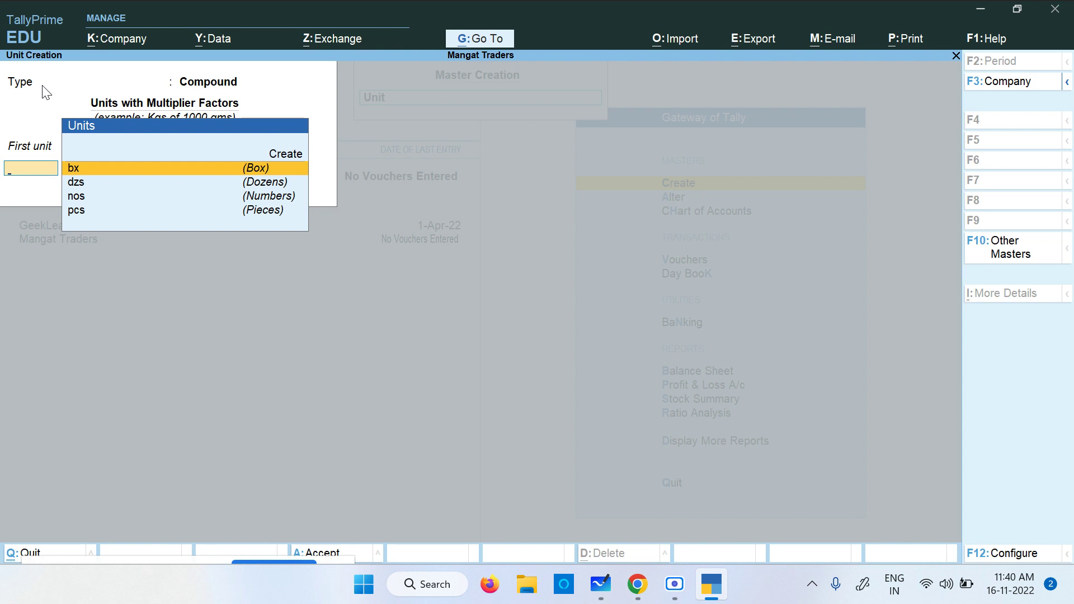
- Choose bx (Box) as the first unit of another compound unit
{"action": "key", "text": "Down"}
{"action": "key", "text": "Up"}
{"action": "key", "text": "Return"}
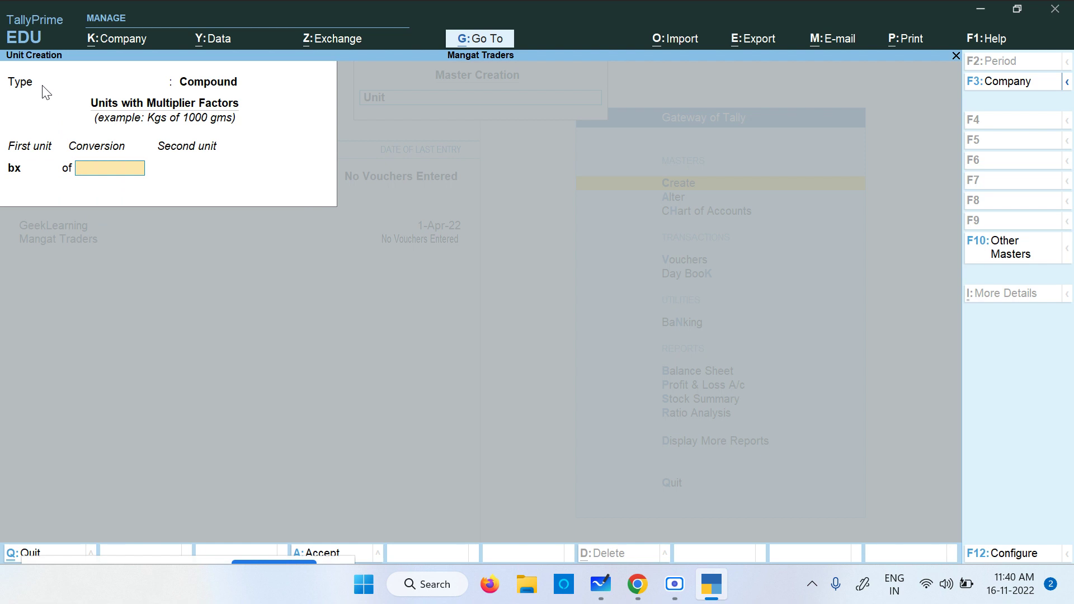
- Switch to Microsoft Whiteboard and move the ink circles around 200 Pkt and Piece onto the Price Per Unit column
{"action": "key", "text": "alt+Tab"}
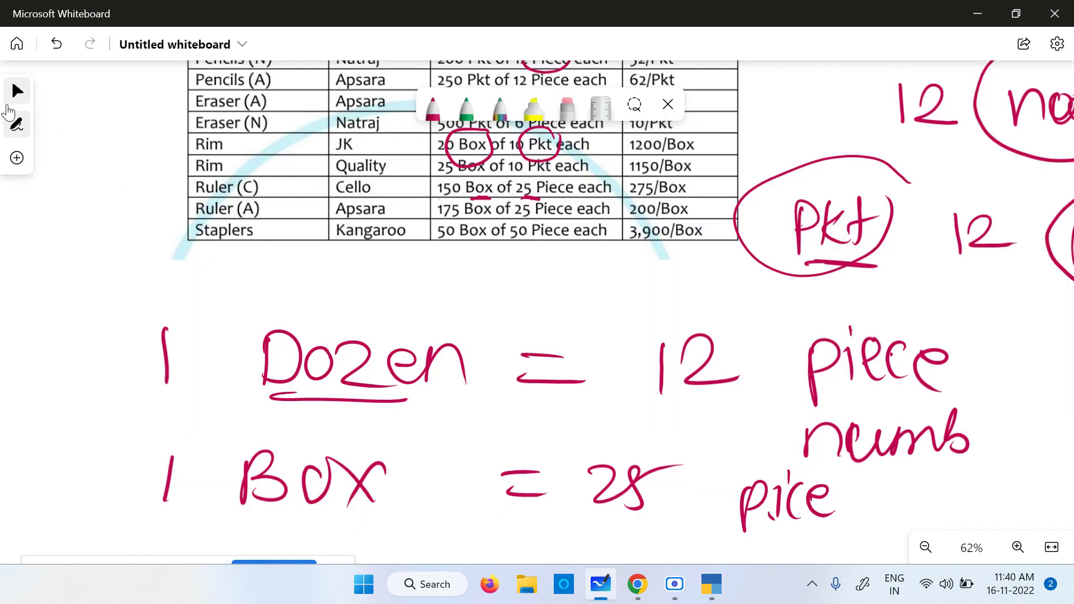
{"action": "scroll", "coordinate": [410, 295], "scroll_direction": "up", "scroll_amount": 3}
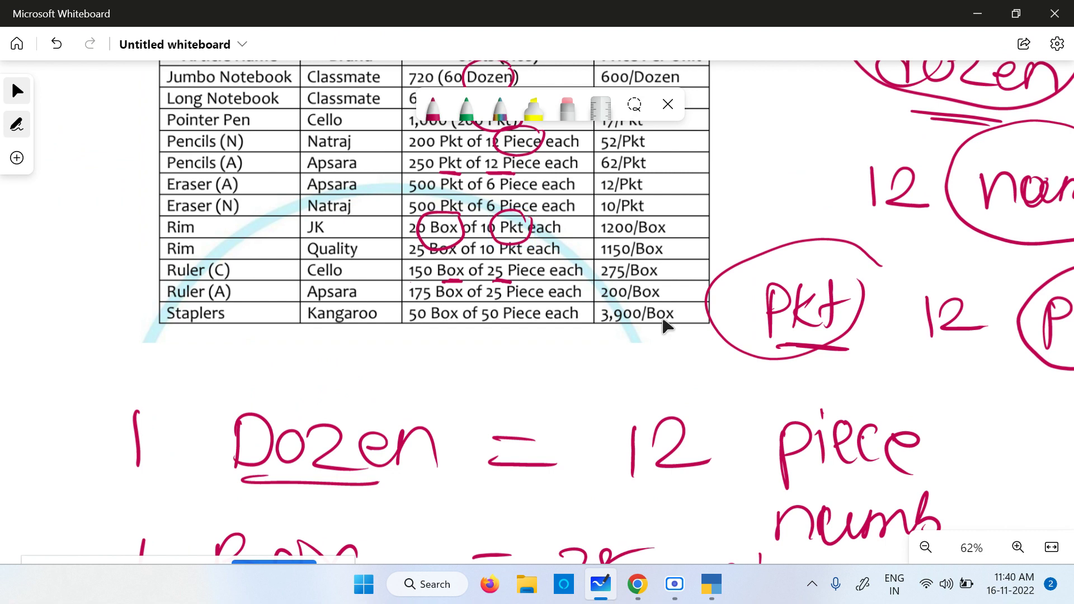
{"action": "scroll", "coordinate": [822, 322], "scroll_direction": "up", "scroll_amount": 4}
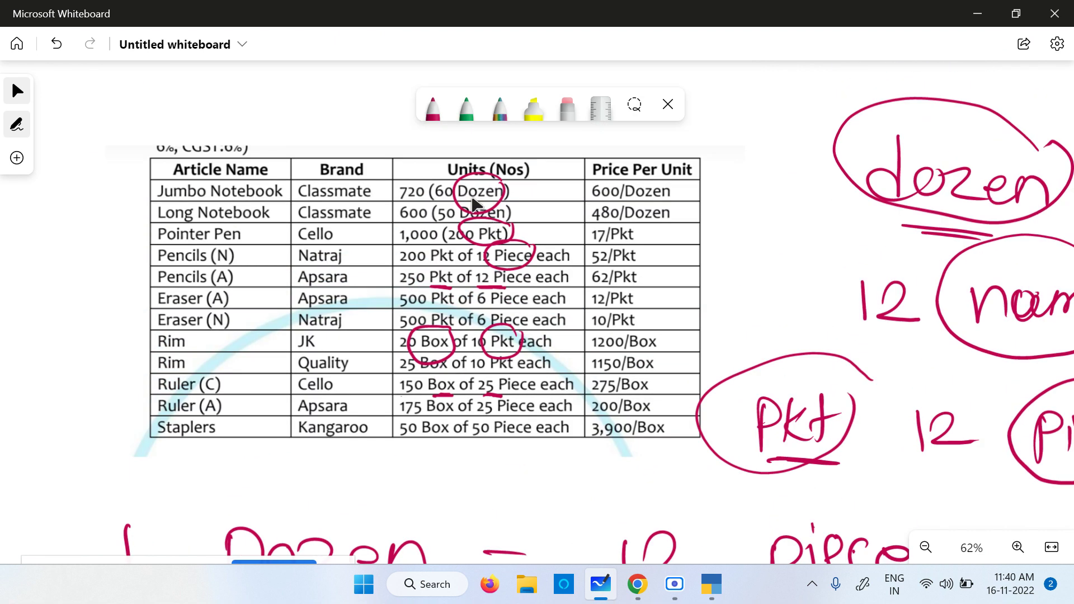
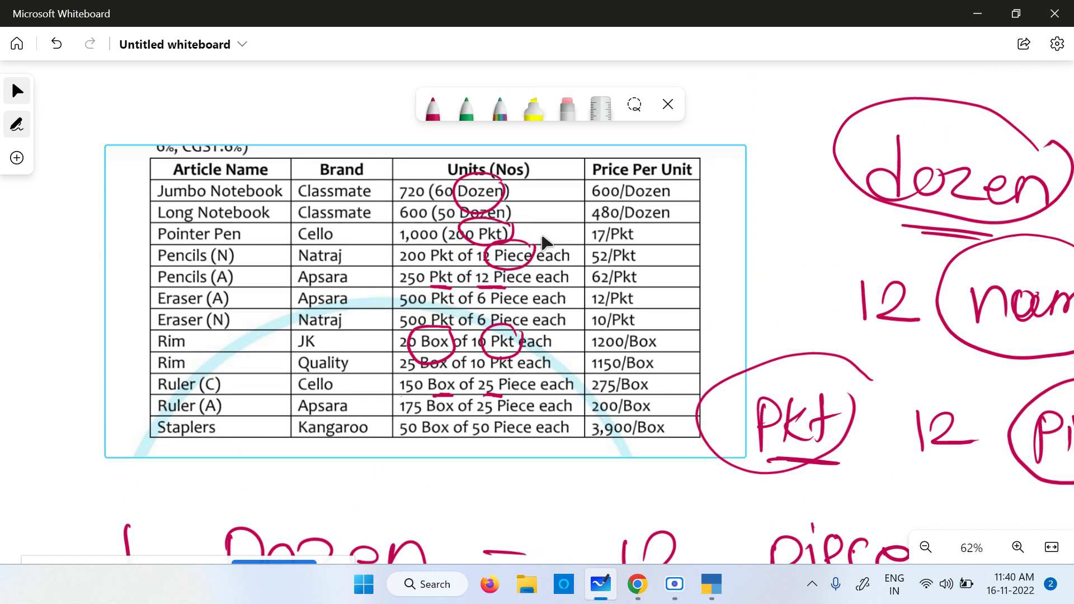
{"action": "mouse_move", "coordinate": [497, 225]}
{"action": "left_mouse_down"}
{"action": "mouse_move", "coordinate": [517, 187]}
{"action": "mouse_move", "coordinate": [670, 194]}
{"action": "left_mouse_up"}
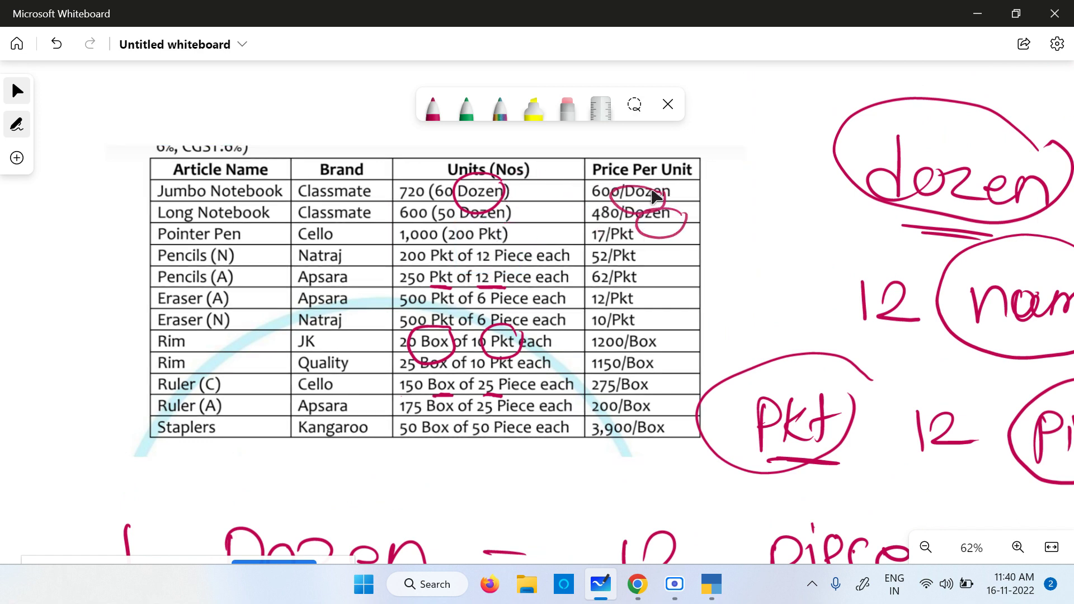
- Handwrite the fraction 1000 over 200 in the blank area beside the price table and strike out the matching zeros
{"action": "scroll", "coordinate": [440, 242], "scroll_direction": "up", "scroll_amount": 5}
{"action": "scroll", "coordinate": [440, 246], "scroll_direction": "up", "scroll_amount": 2}
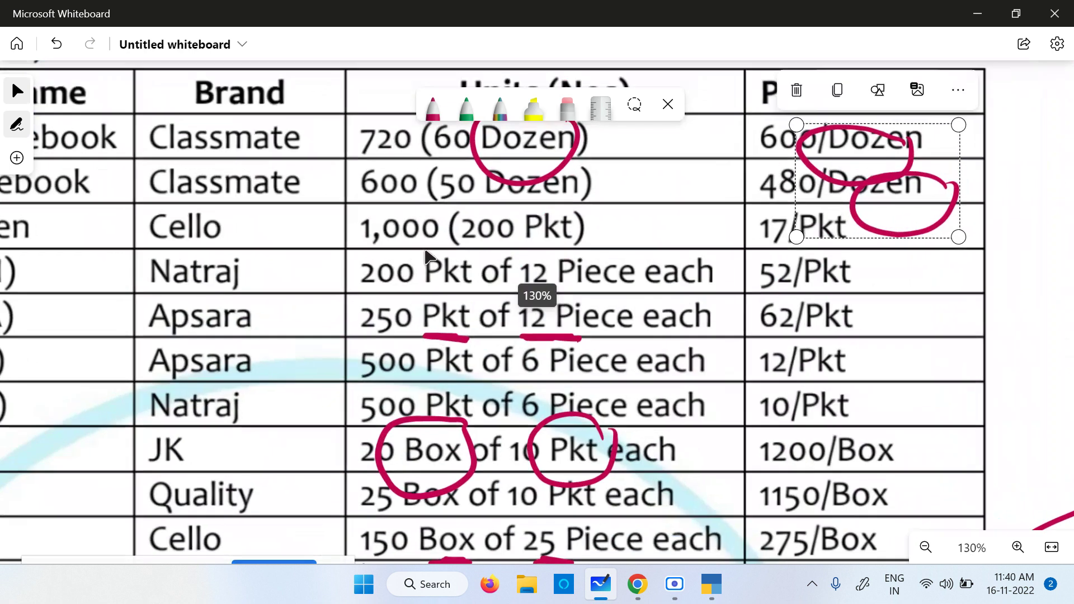
{"action": "scroll", "coordinate": [372, 269], "scroll_direction": "left", "scroll_amount": 3}
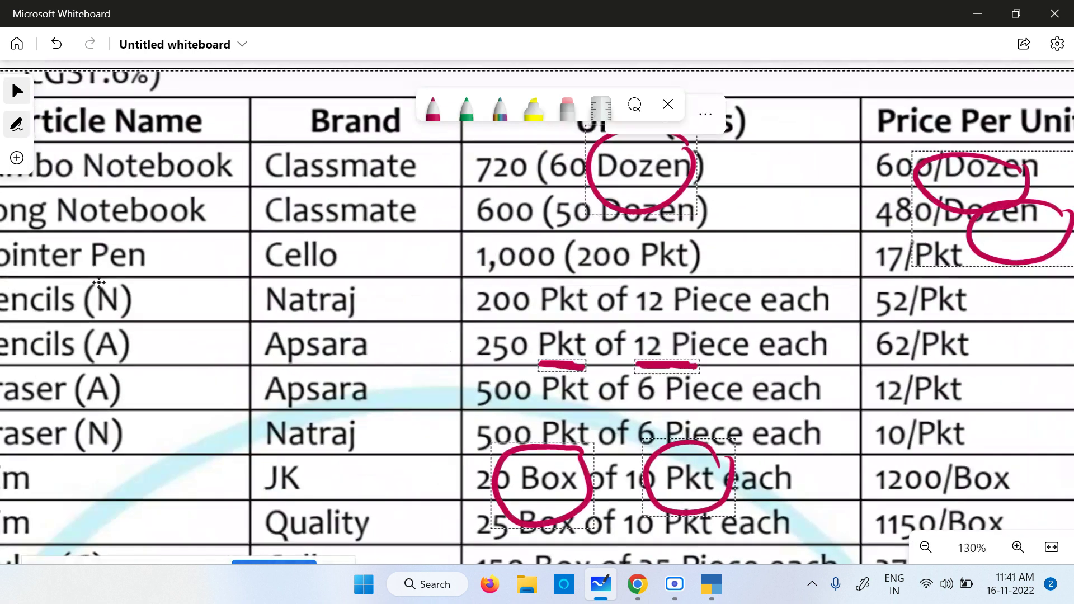
{"action": "scroll", "coordinate": [99, 284], "scroll_direction": "left", "scroll_amount": 2}
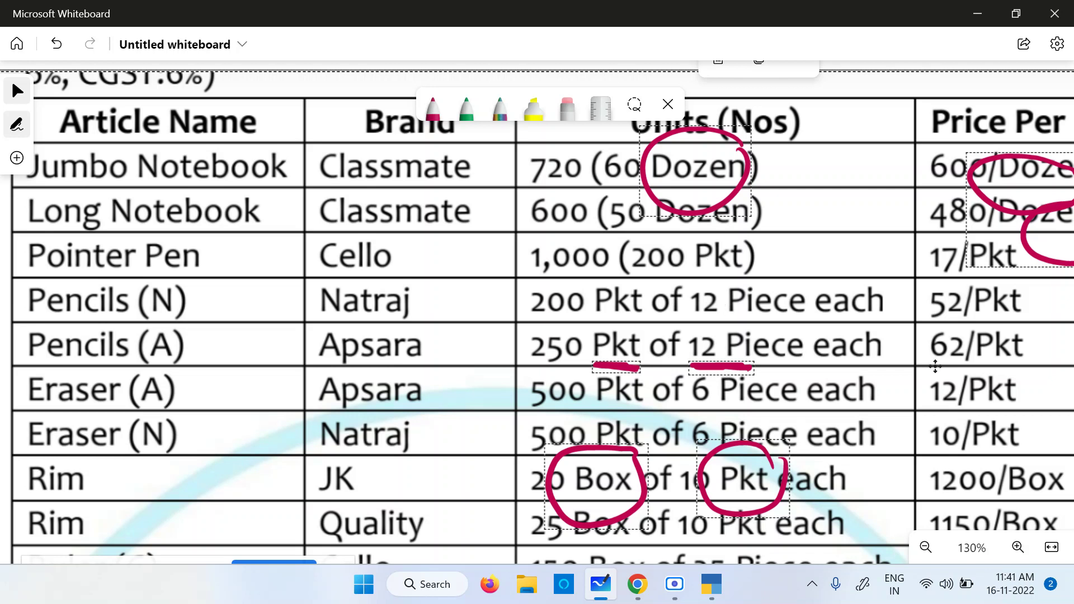
{"action": "left_click_drag", "start_coordinate": [1019, 358], "coordinate": [210, 351]}
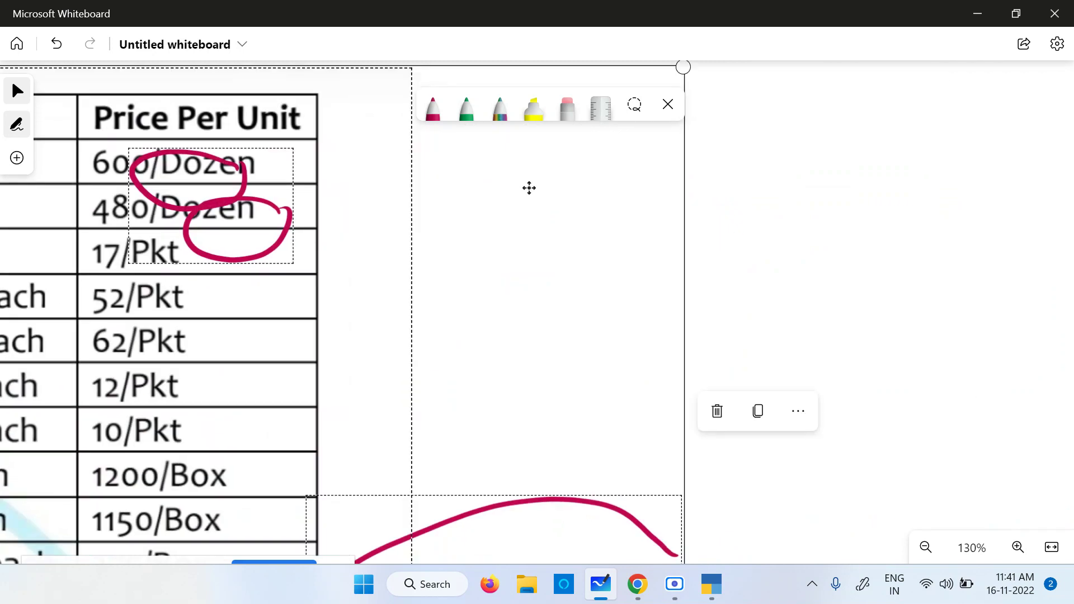
{"action": "left_click_drag", "start_coordinate": [775, 163], "coordinate": [777, 168]}
{"action": "left_click_drag", "start_coordinate": [768, 135], "coordinate": [766, 205]}
{"action": "mouse_move", "coordinate": [822, 142]}
{"action": "left_mouse_down"}
{"action": "mouse_move", "coordinate": [830, 158]}
{"action": "mouse_move", "coordinate": [820, 145]}
{"action": "mouse_move", "coordinate": [873, 147]}
{"action": "left_mouse_up"}
{"action": "mouse_move", "coordinate": [933, 150]}
{"action": "left_mouse_down"}
{"action": "mouse_move", "coordinate": [929, 162]}
{"action": "mouse_move", "coordinate": [935, 151]}
{"action": "left_mouse_up"}
{"action": "left_click_drag", "start_coordinate": [736, 216], "coordinate": [1011, 231]}
{"action": "left_click_drag", "start_coordinate": [794, 263], "coordinate": [896, 299]}
{"action": "mouse_move", "coordinate": [923, 262]}
{"action": "left_mouse_down"}
{"action": "mouse_move", "coordinate": [928, 276]}
{"action": "mouse_move", "coordinate": [924, 263]}
{"action": "left_mouse_up"}
{"action": "mouse_move", "coordinate": [976, 266]}
{"action": "left_mouse_down"}
{"action": "mouse_move", "coordinate": [959, 281]}
{"action": "mouse_move", "coordinate": [977, 264]}
{"action": "left_mouse_up"}
{"action": "left_click_drag", "start_coordinate": [897, 277], "coordinate": [1000, 290]}
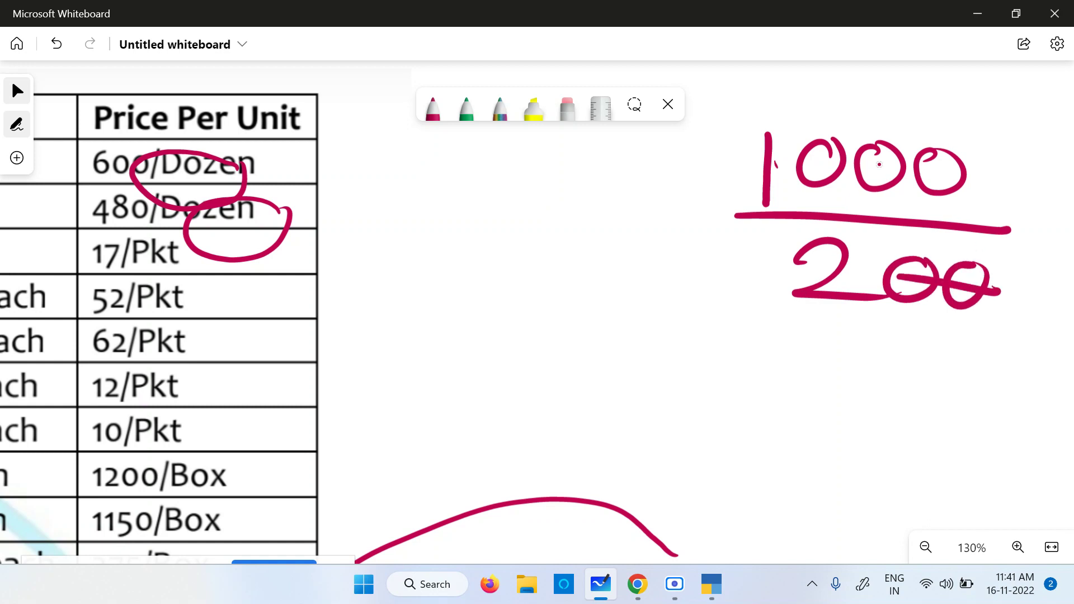
{"action": "left_click_drag", "start_coordinate": [869, 167], "coordinate": [973, 177]}
- Write an equals sign and the result 5 before the fraction, with an upward arrow beneath the 5
{"action": "left_click_drag", "start_coordinate": [669, 187], "coordinate": [698, 192]}
{"action": "left_click_drag", "start_coordinate": [665, 211], "coordinate": [699, 212]}
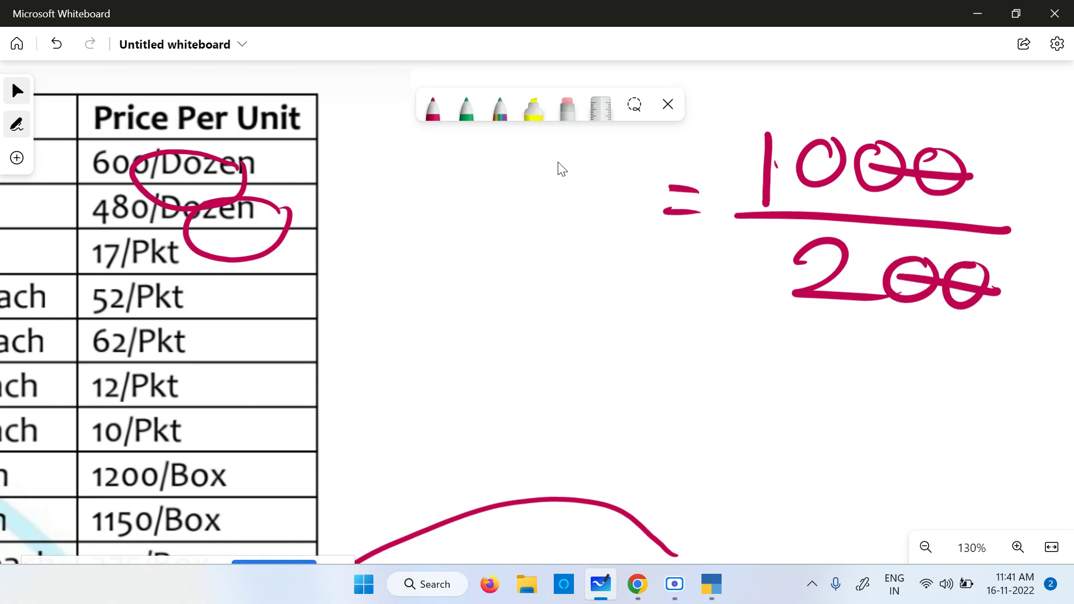
{"action": "left_click_drag", "start_coordinate": [581, 176], "coordinate": [520, 224]}
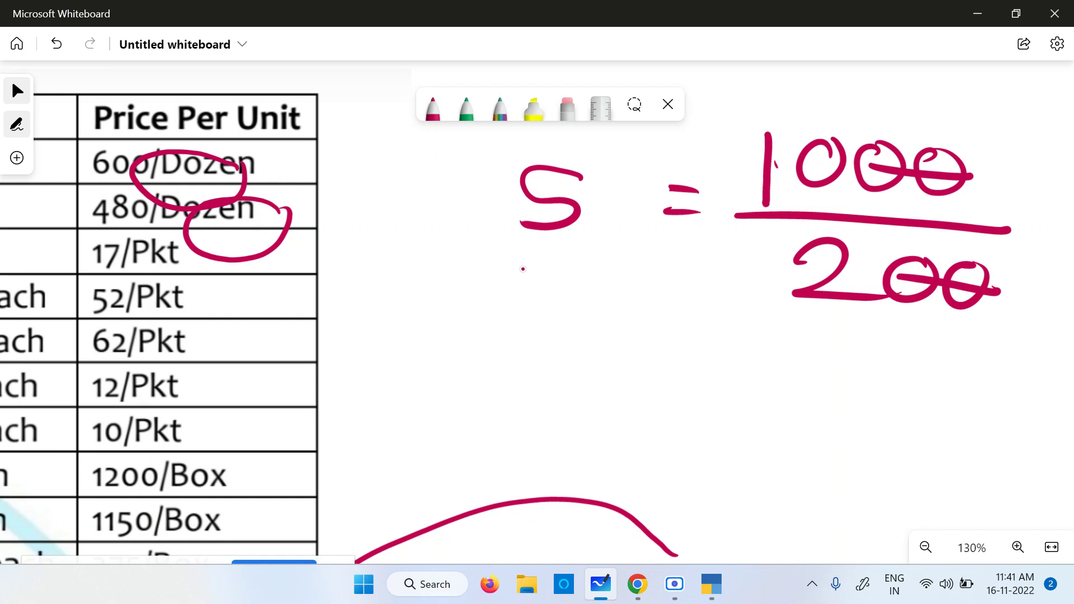
{"action": "mouse_move", "coordinate": [545, 261]}
{"action": "left_mouse_down"}
{"action": "mouse_move", "coordinate": [543, 315]}
{"action": "mouse_move", "coordinate": [545, 258]}
{"action": "mouse_move", "coordinate": [563, 297]}
{"action": "left_mouse_up"}
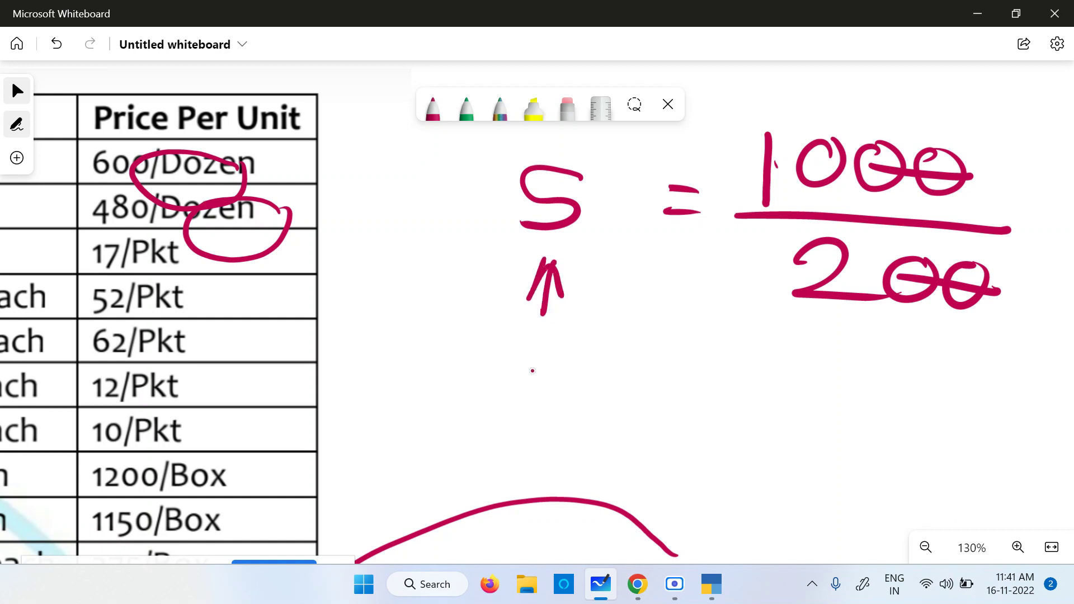
- Handwrite the equation "1 pkt = 5 nos" below the arrow
{"action": "mouse_move", "coordinate": [534, 354]}
{"action": "left_mouse_down"}
{"action": "mouse_move", "coordinate": [539, 407]}
{"action": "mouse_move", "coordinate": [539, 385]}
{"action": "left_mouse_up"}
{"action": "left_click_drag", "start_coordinate": [568, 350], "coordinate": [570, 393]}
{"action": "left_click_drag", "start_coordinate": [595, 367], "coordinate": [595, 391]}
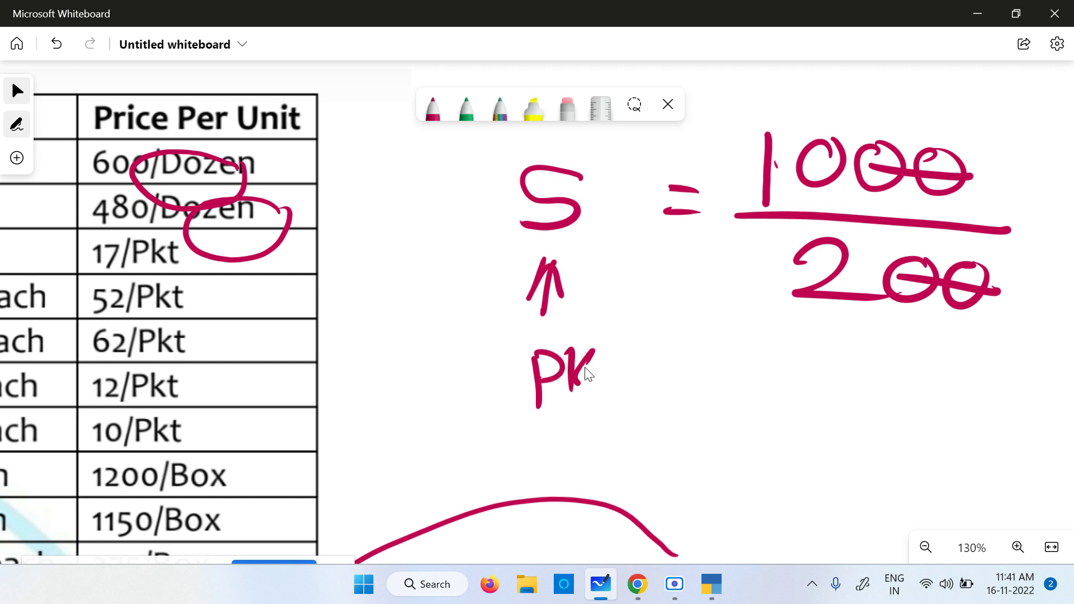
{"action": "left_click_drag", "start_coordinate": [624, 334], "coordinate": [620, 400]}
{"action": "left_click_drag", "start_coordinate": [604, 364], "coordinate": [643, 360]}
{"action": "left_click_drag", "start_coordinate": [475, 352], "coordinate": [480, 402]}
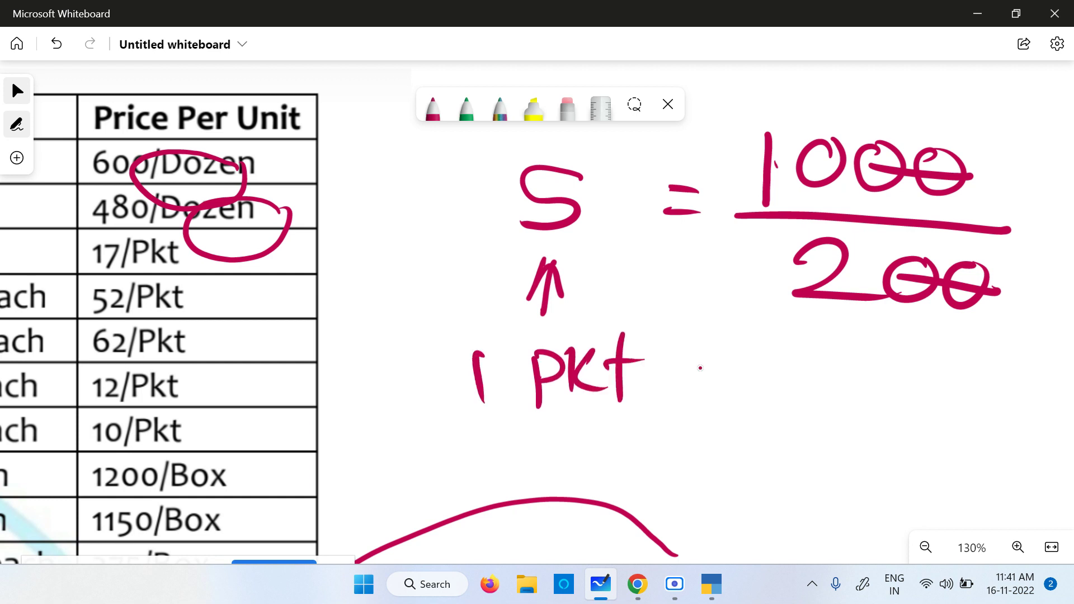
{"action": "mouse_move", "coordinate": [700, 368]}
{"action": "left_mouse_down"}
{"action": "mouse_move", "coordinate": [703, 391]}
{"action": "mouse_move", "coordinate": [741, 393]}
{"action": "left_mouse_up"}
{"action": "mouse_move", "coordinate": [801, 352]}
{"action": "left_mouse_down"}
{"action": "mouse_move", "coordinate": [781, 399]}
{"action": "mouse_move", "coordinate": [845, 348]}
{"action": "mouse_move", "coordinate": [886, 407]}
{"action": "mouse_move", "coordinate": [913, 404]}
{"action": "left_mouse_up"}
{"action": "left_click_drag", "start_coordinate": [942, 368], "coordinate": [952, 417]}
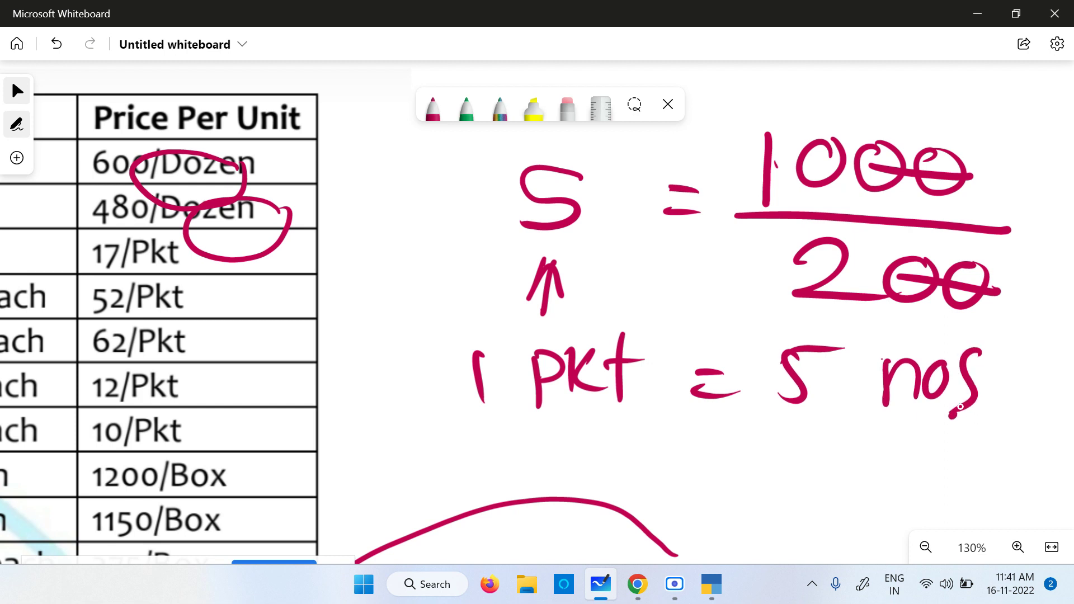
{"action": "scroll", "coordinate": [960, 406], "scroll_direction": "down", "scroll_amount": 4}
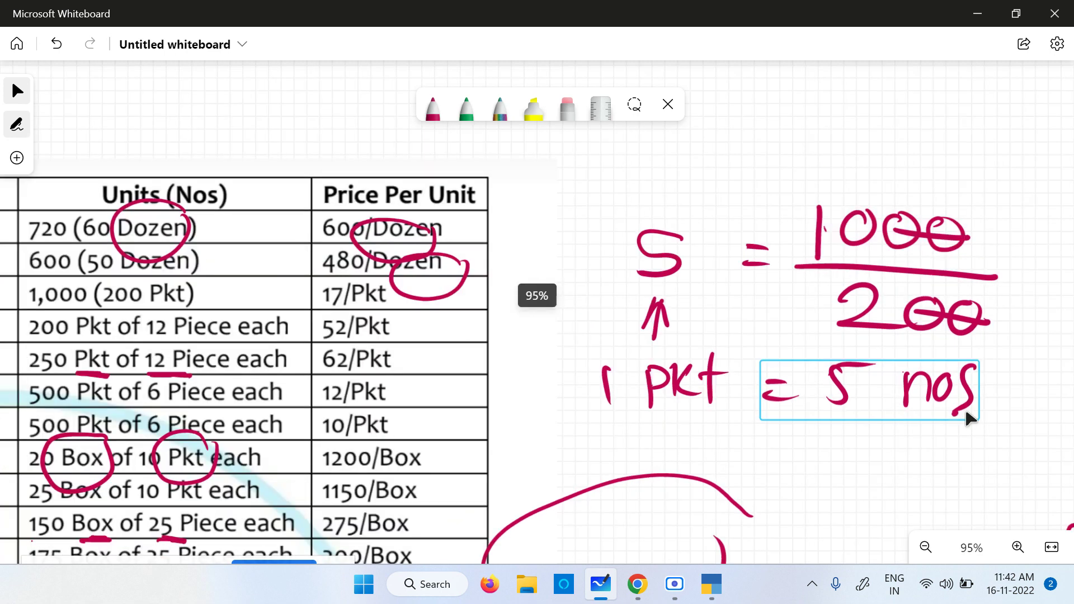
{"action": "mouse_move", "coordinate": [331, 461]}
{"action": "left_mouse_down"}
{"action": "mouse_move", "coordinate": [523, 378]}
{"action": "mouse_move", "coordinate": [582, 367]}
{"action": "left_mouse_up"}
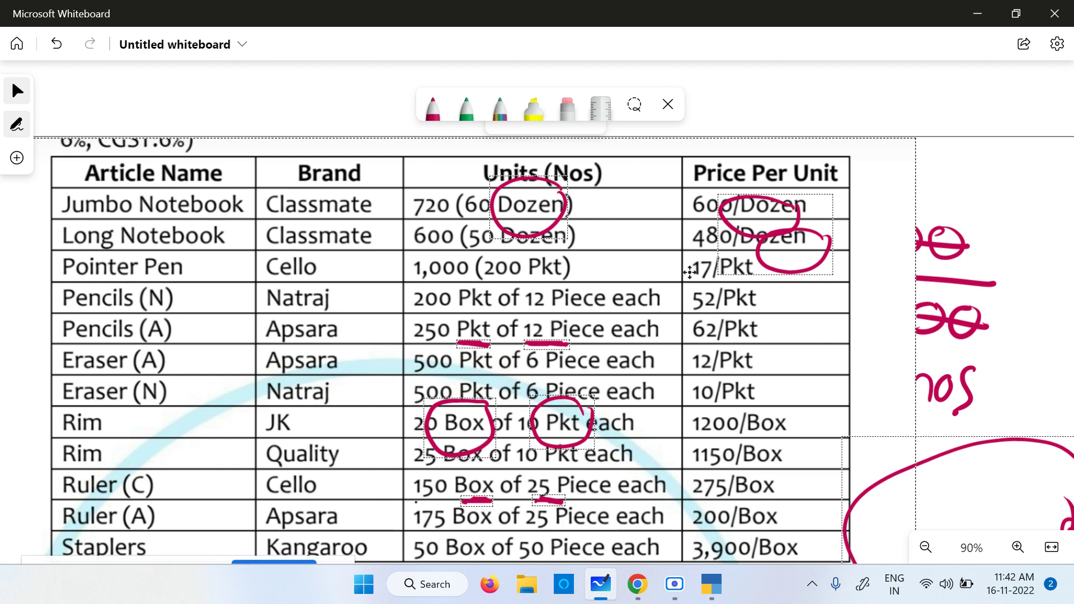
- Move the article table clear of the handwritten equation "1 pkt = 5 nos" and switch to TallyPrime
{"action": "left_click_drag", "start_coordinate": [717, 298], "coordinate": [448, 296]}
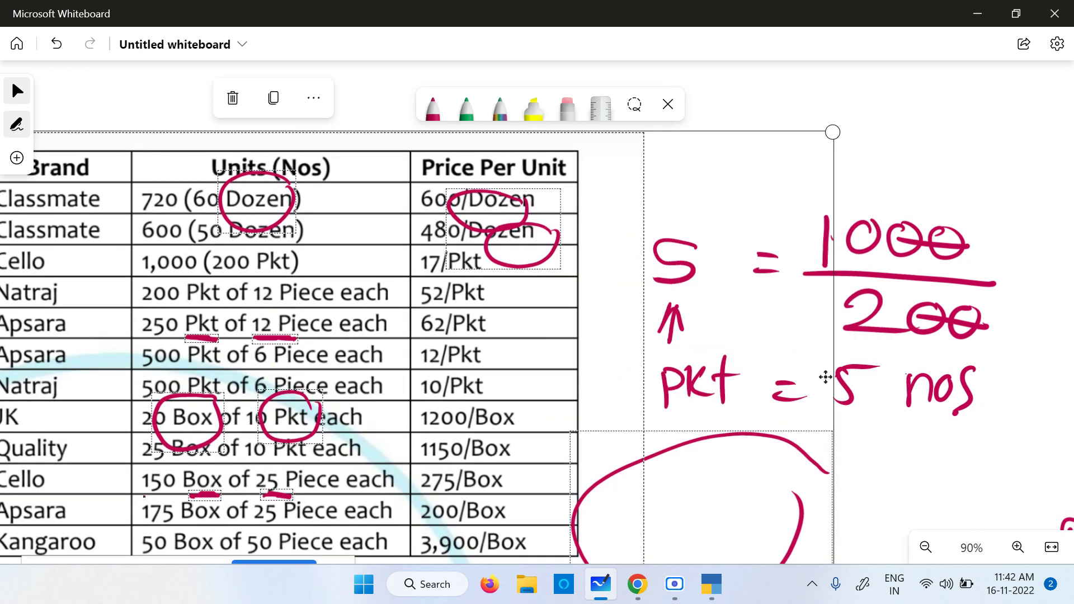
{"action": "left_click_drag", "start_coordinate": [518, 353], "coordinate": [360, 340]}
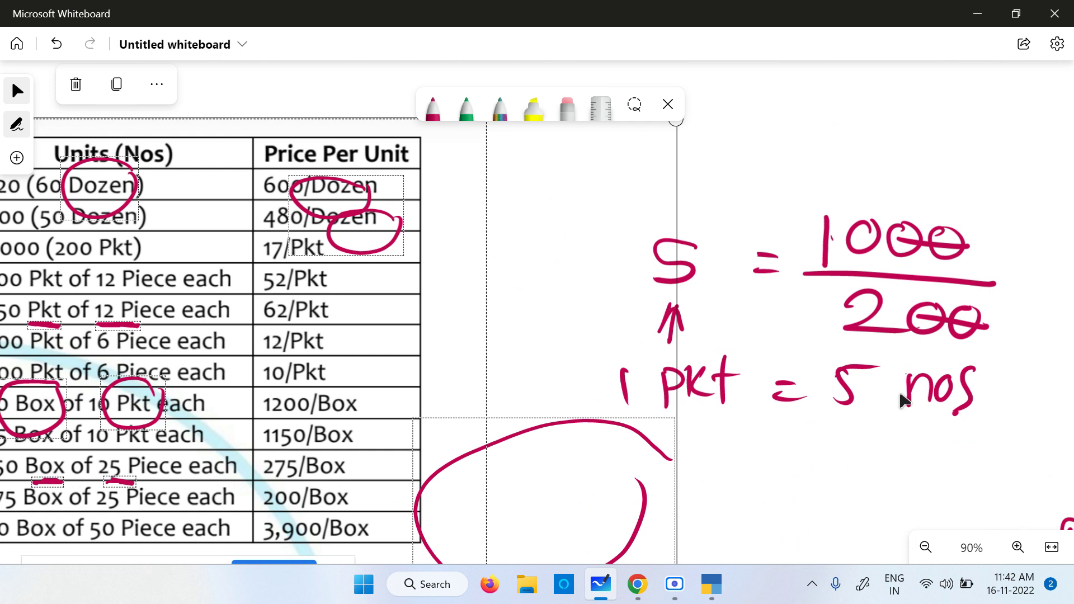
{"action": "left_click", "coordinate": [714, 593]}
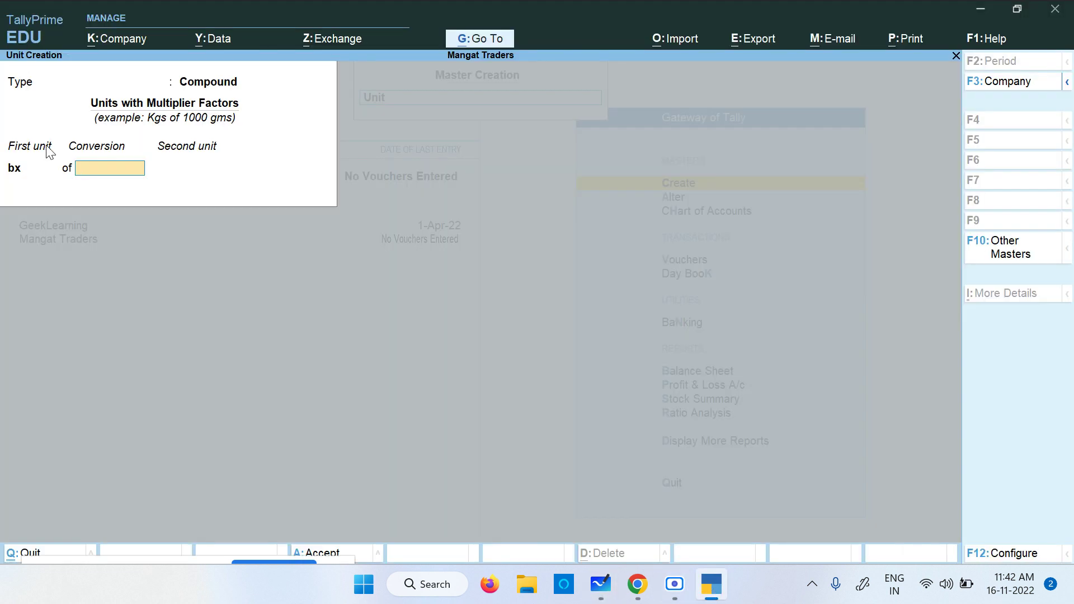
- Change the new unit's type to Simple and give it the symbol pkt and the formal name Packets
{"action": "left_click", "coordinate": [34, 174]}
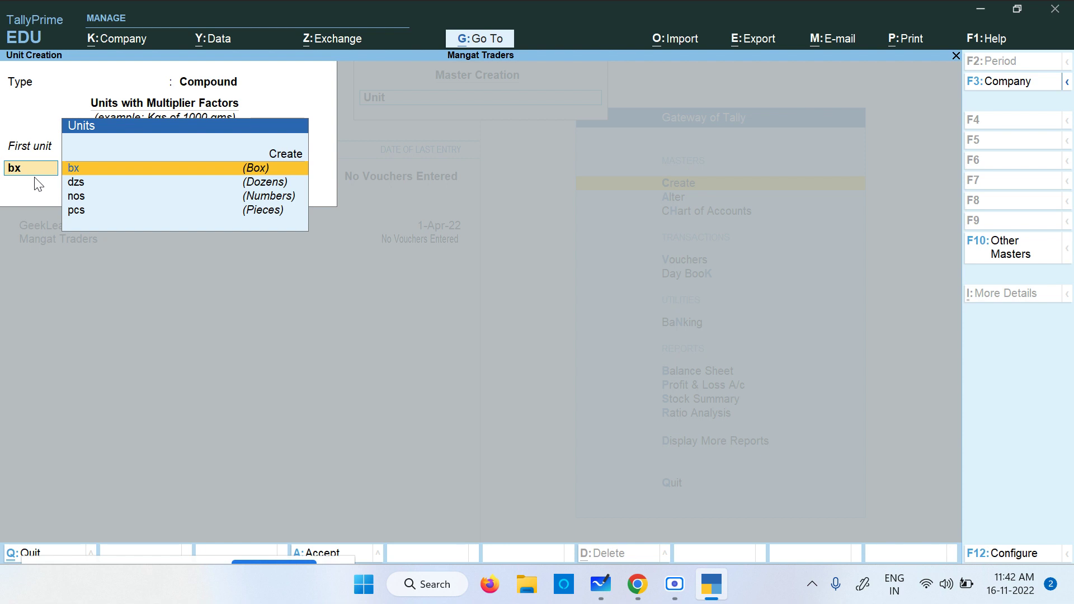
{"action": "key", "text": "ctrl"}
{"action": "key", "text": "BackSpace"}
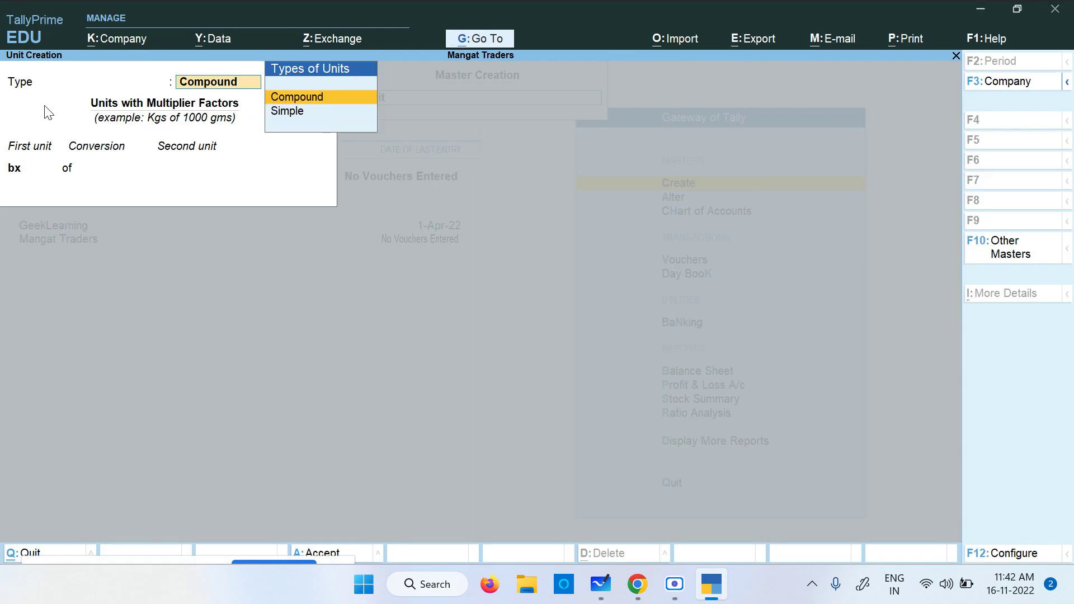
{"action": "key", "text": "Down"}
{"action": "key", "text": "Return"}
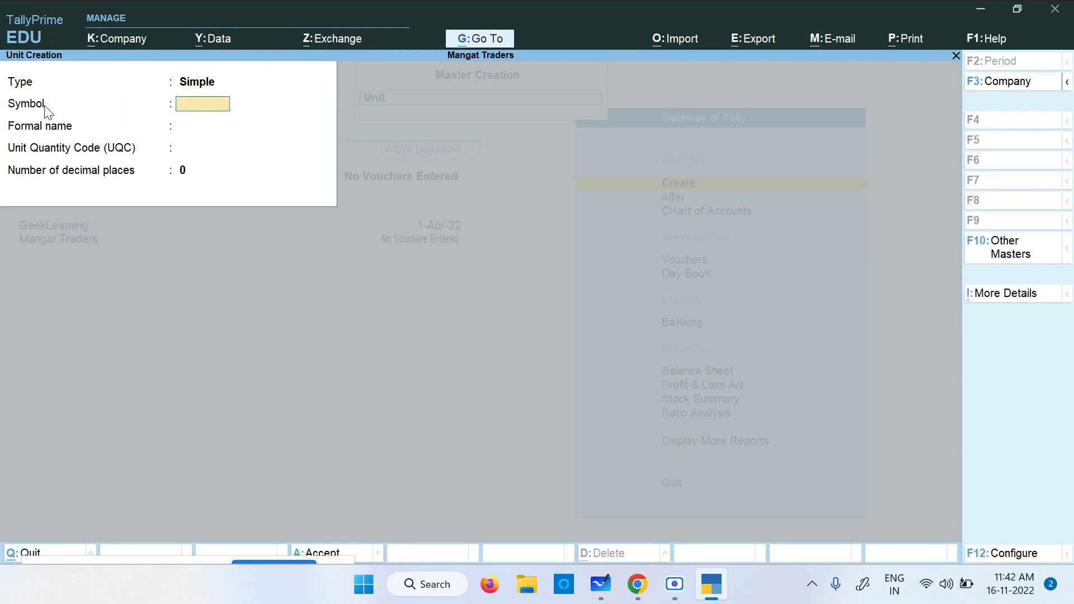
{"action": "type", "text": "pkt"}
{"action": "key", "text": "Return"}
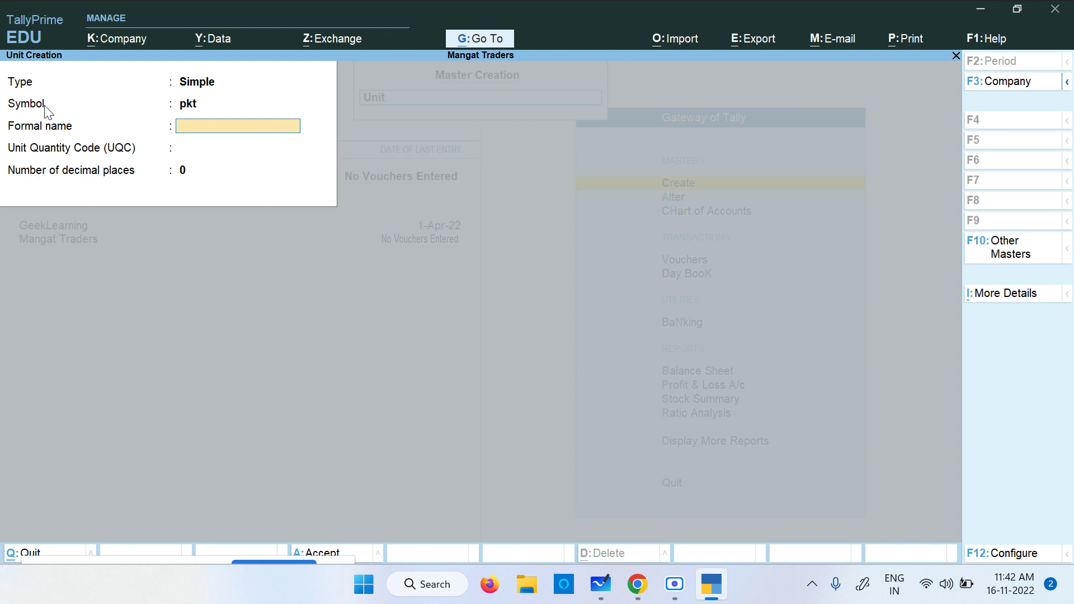
{"action": "type", "text": "Packets"}
{"action": "key", "text": "Return"}
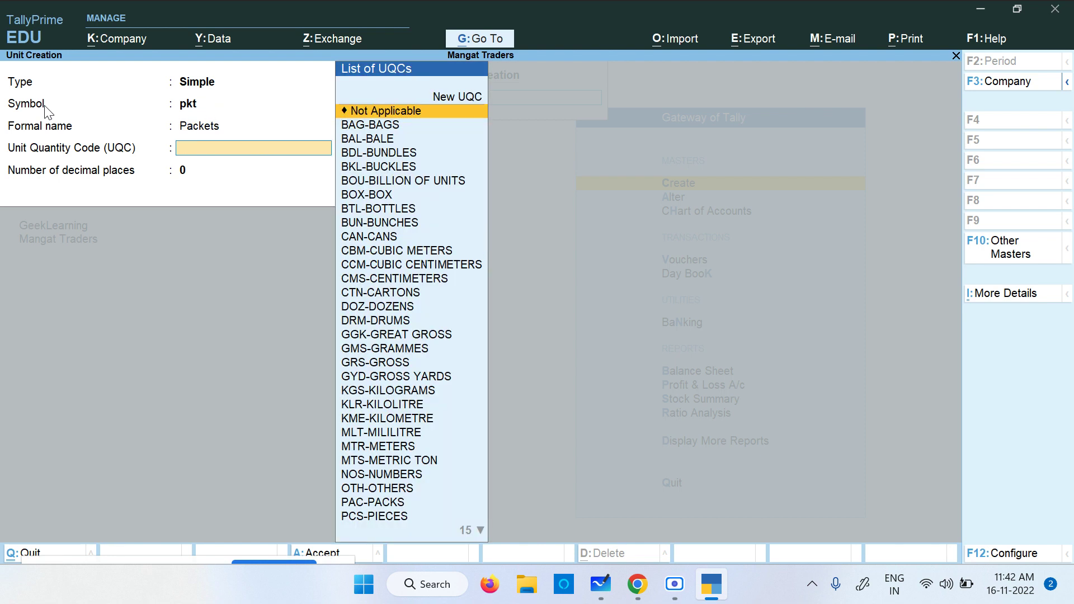
- Set the Packets unit's quantity code to PAC-PACKS, keep 0 decimal places and save the unit
{"action": "type", "text": "pa"}
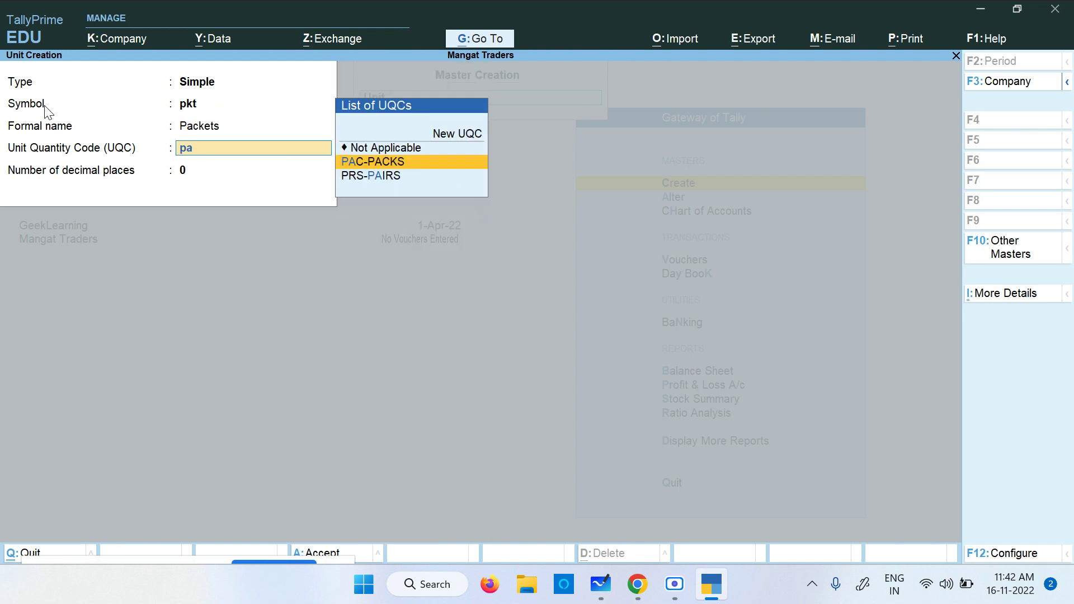
{"action": "key", "text": "BackSpace"}
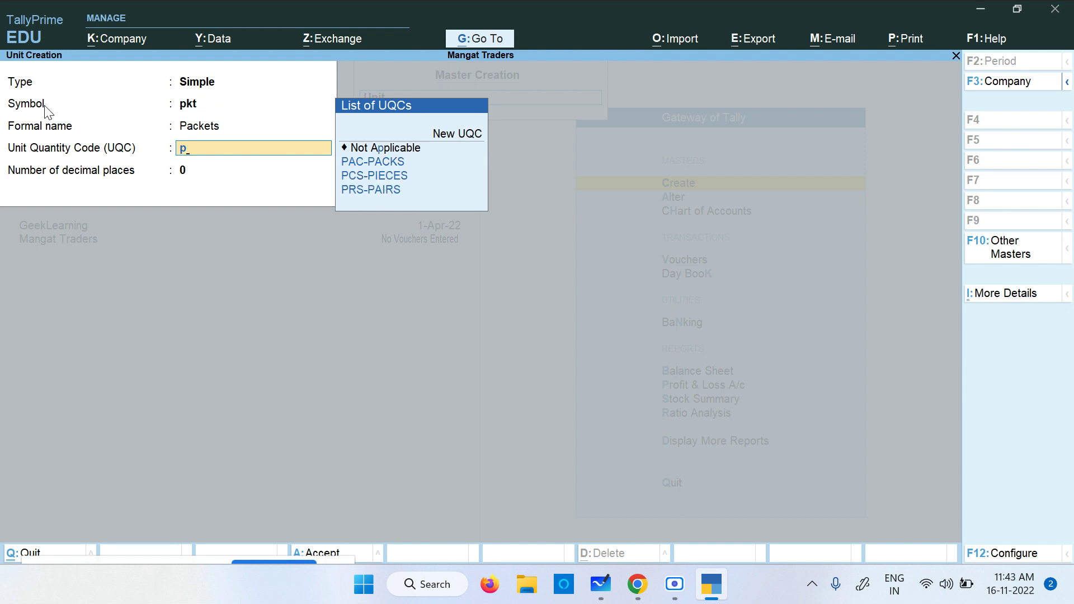
{"action": "key", "text": "Down"}
{"action": "key", "text": "Return"}
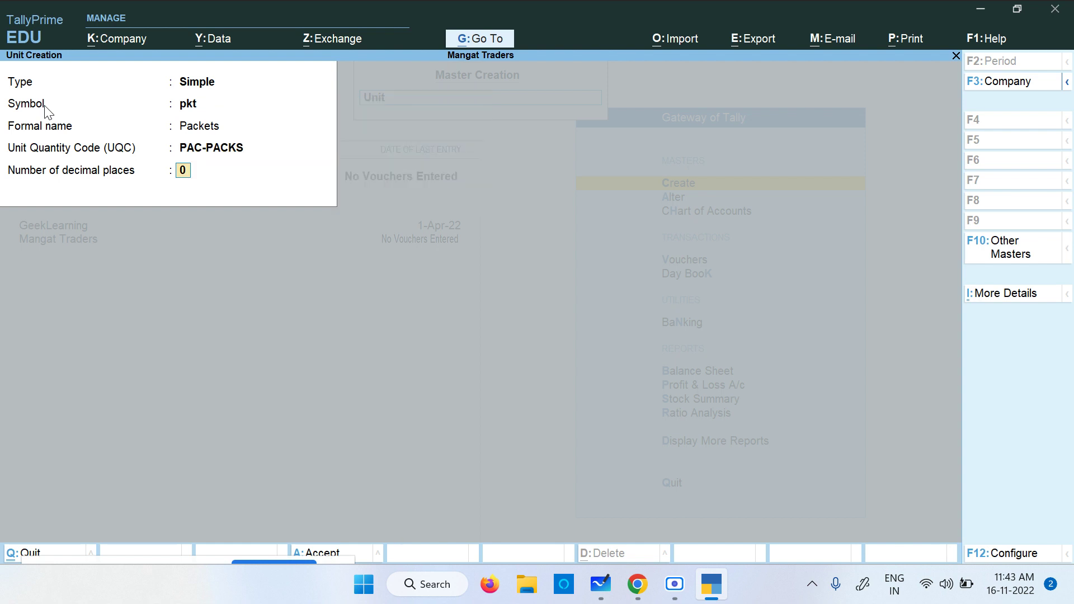
{"action": "key", "text": "Return"}
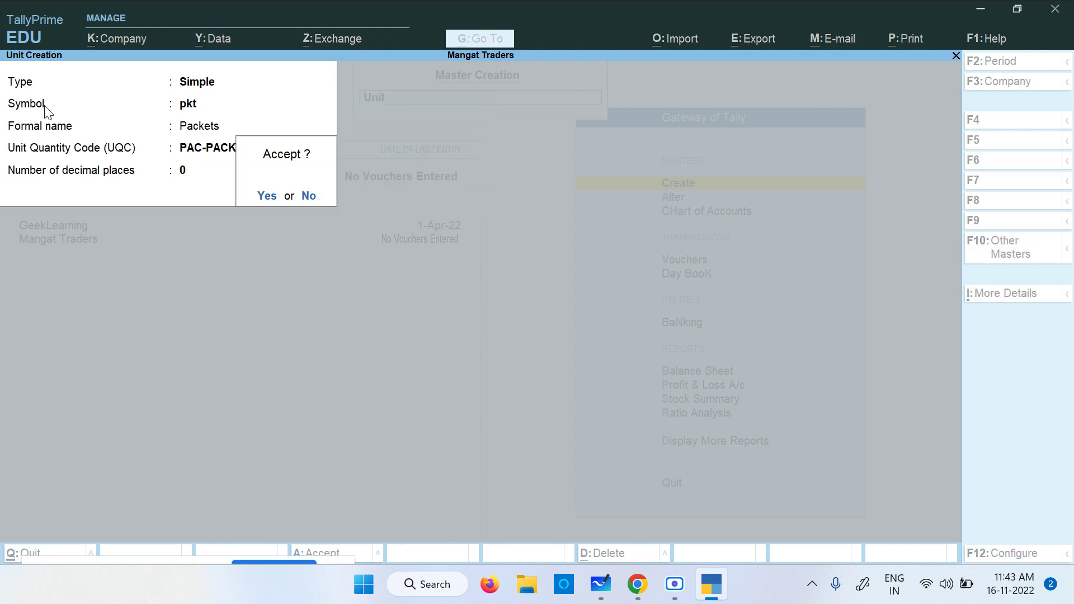
{"action": "key", "text": "Return"}
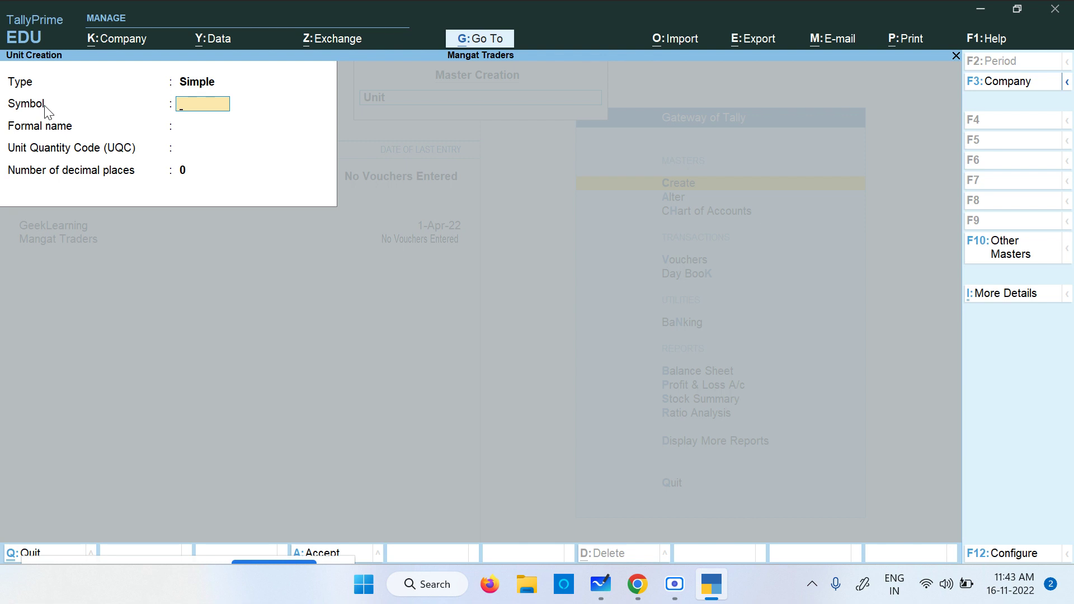
- Set the type of the next unit to Compound and choose pkt as its first unit
{"action": "key", "text": "BackSpace"}
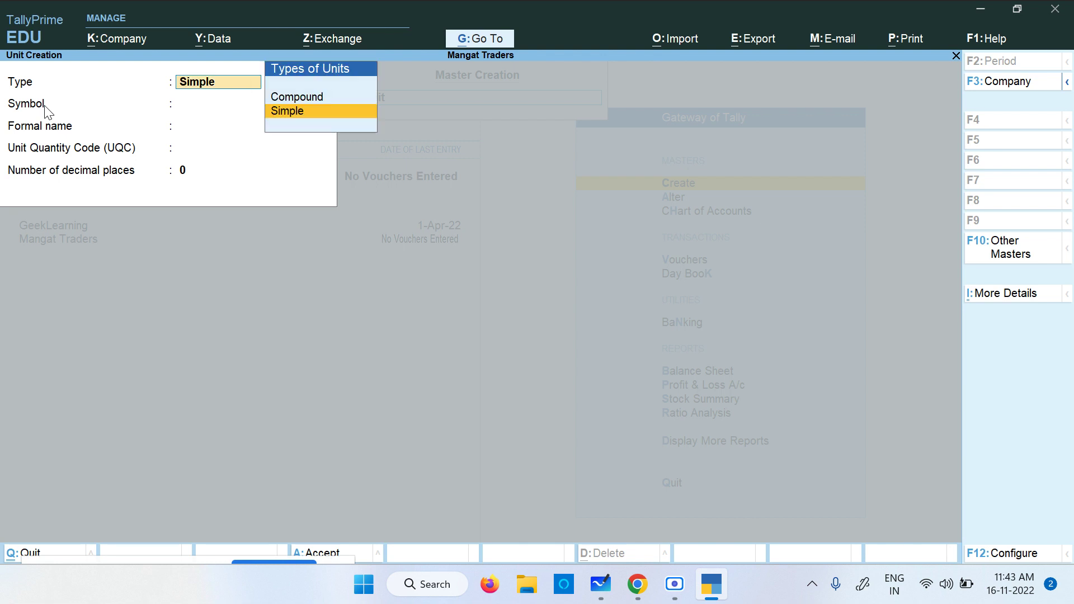
{"action": "key", "text": "Up"}
{"action": "key", "text": "Return"}
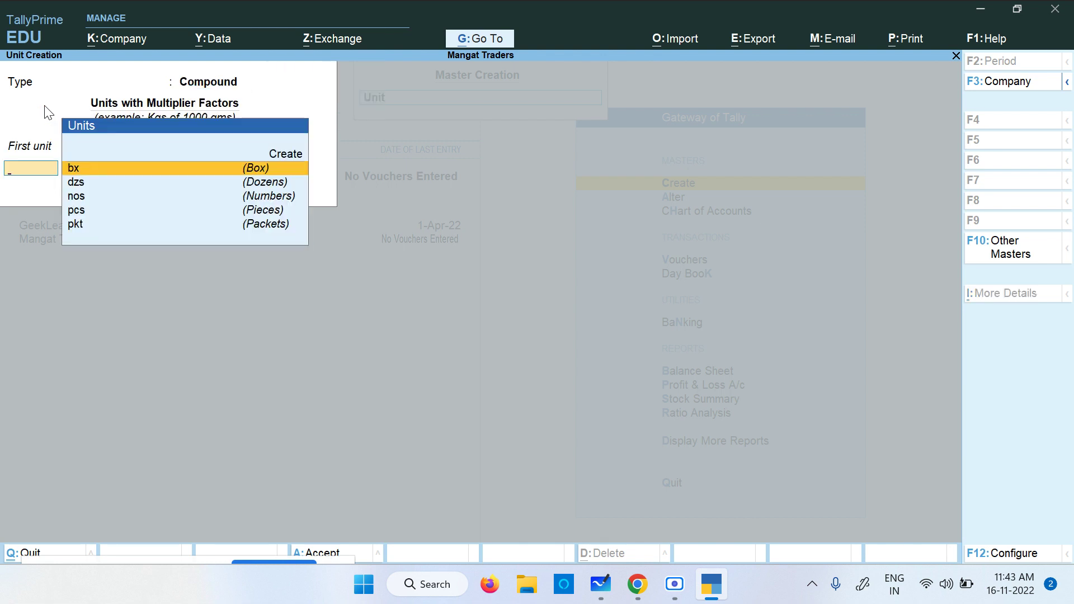
{"action": "key", "text": "Down"}
{"action": "key", "text": "Down"}
{"action": "key", "text": "Down"}
{"action": "key", "text": "Down"}
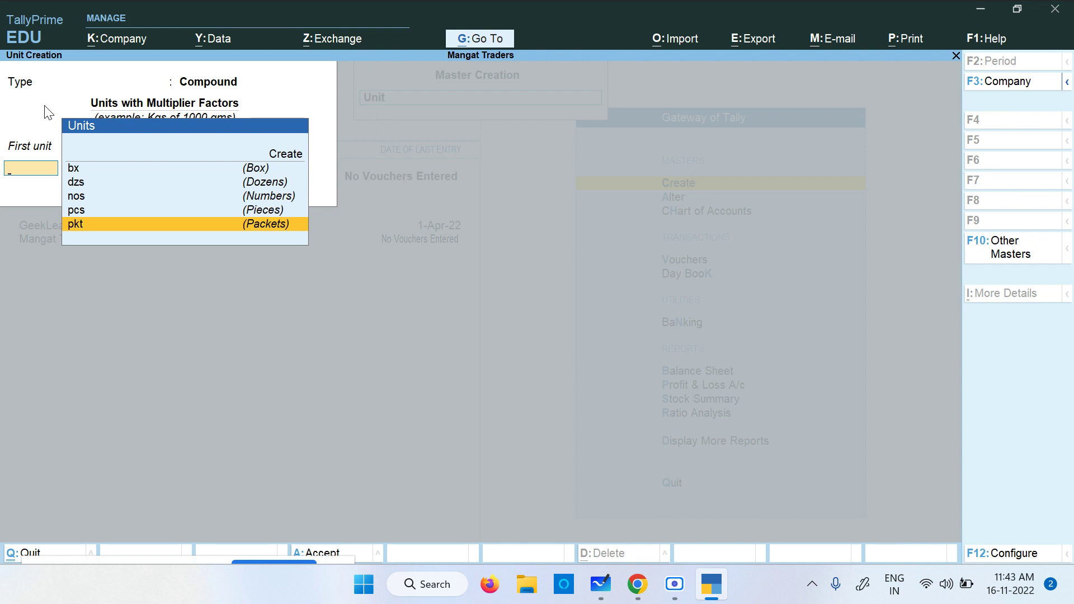
{"action": "key", "text": "Return"}
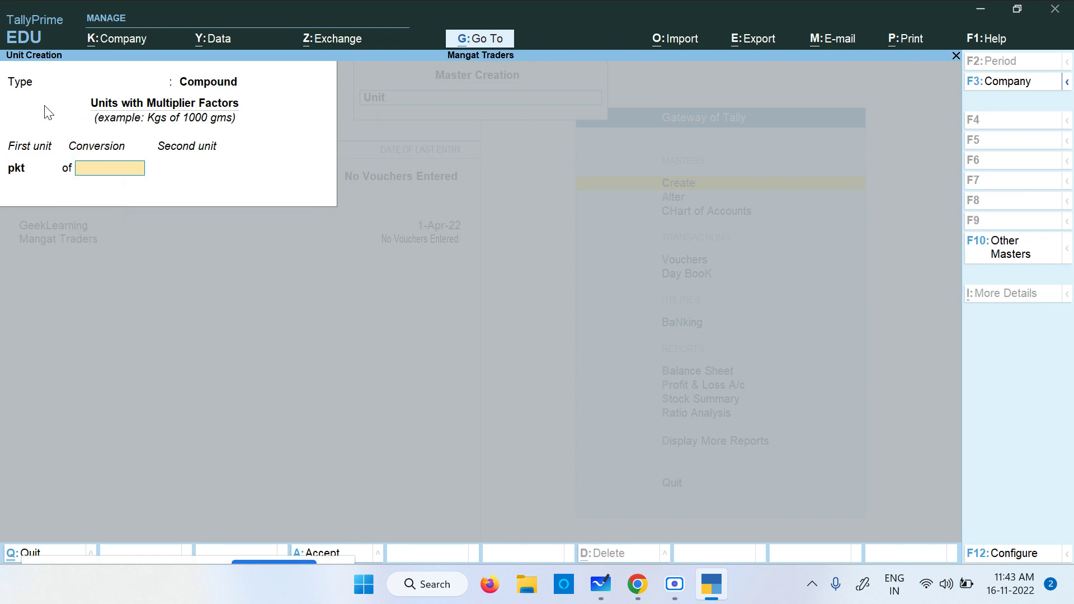
- Set the conversion to 5 with pcs as the second unit and save the compound unit
{"action": "type", "text": "5"}
{"action": "key", "text": "Return"}
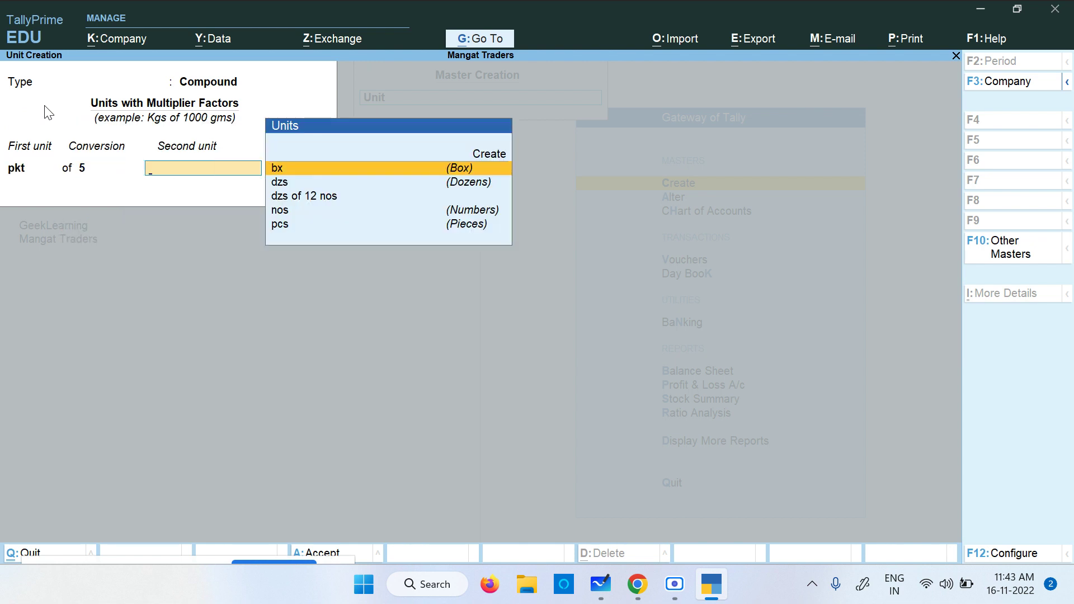
{"action": "key", "text": "Down"}
{"action": "key", "text": "Down"}
{"action": "key", "text": "Down"}
{"action": "key", "text": "Down"}
{"action": "key", "text": "Up"}
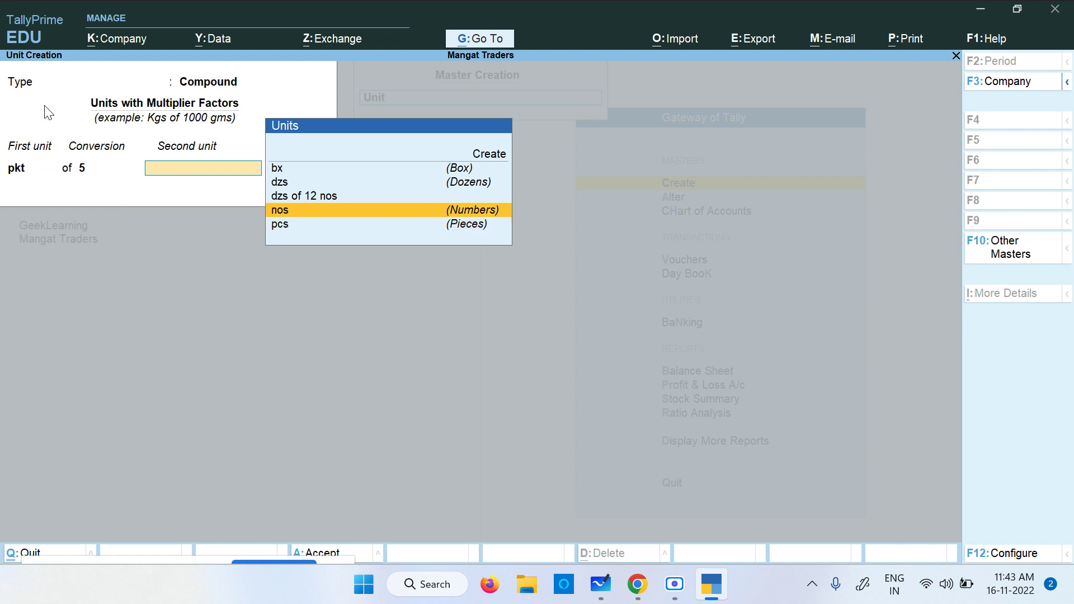
{"action": "key", "text": "Down"}
{"action": "key", "text": "Up"}
{"action": "key", "text": "Down"}
{"action": "key", "text": "Up"}
{"action": "key", "text": "Down"}
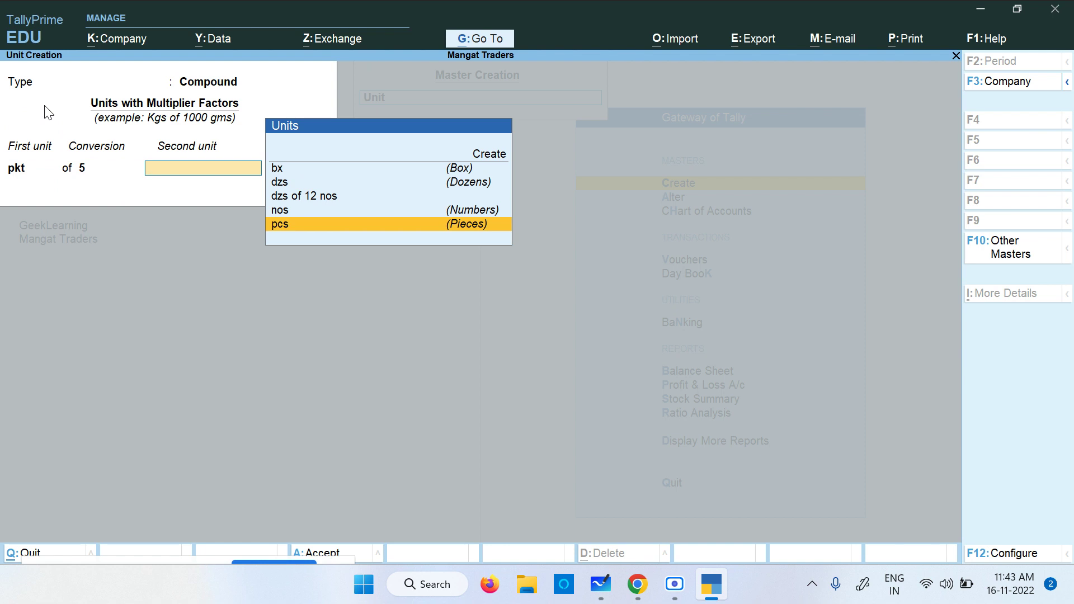
{"action": "key", "text": "Return"}
{"action": "key", "text": "Return"}
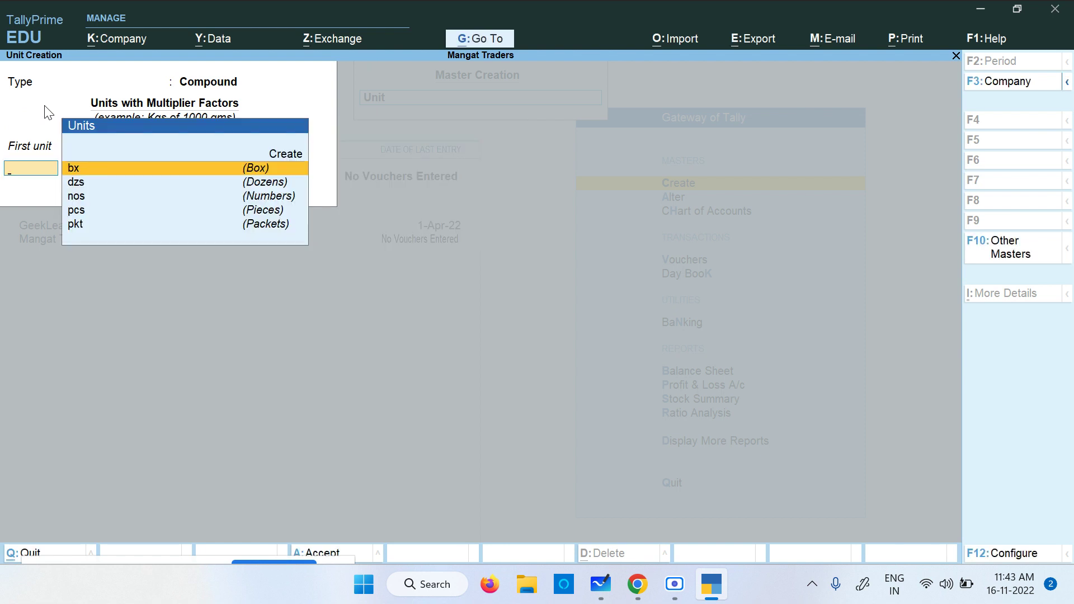
- Switch to Microsoft Whiteboard and move the article table back until its article names and units can be read
{"action": "key", "text": "alt+Tab"}
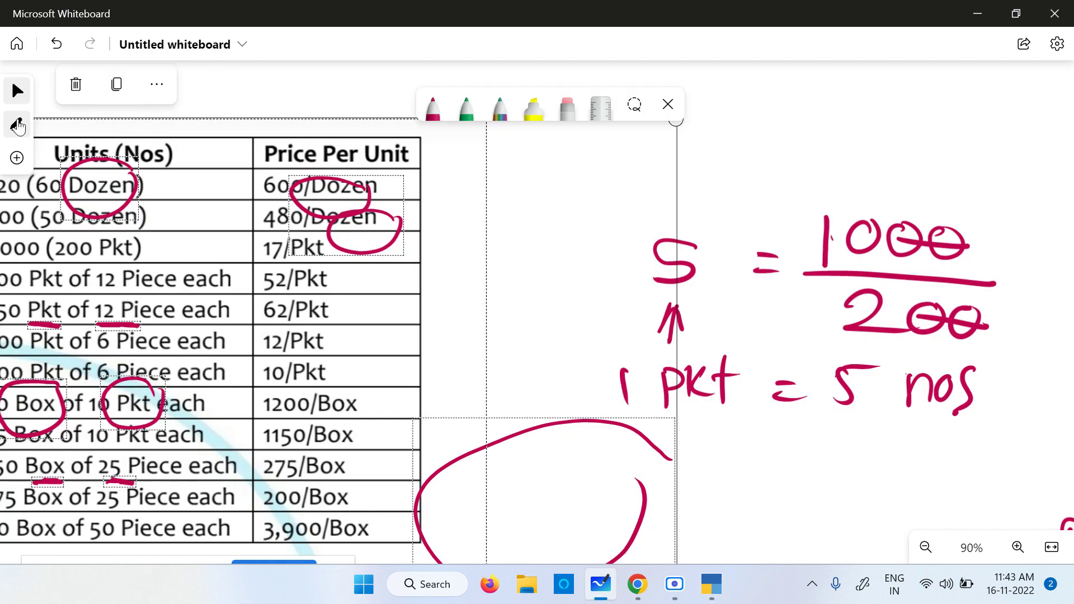
{"action": "left_click_drag", "start_coordinate": [188, 332], "coordinate": [427, 326]}
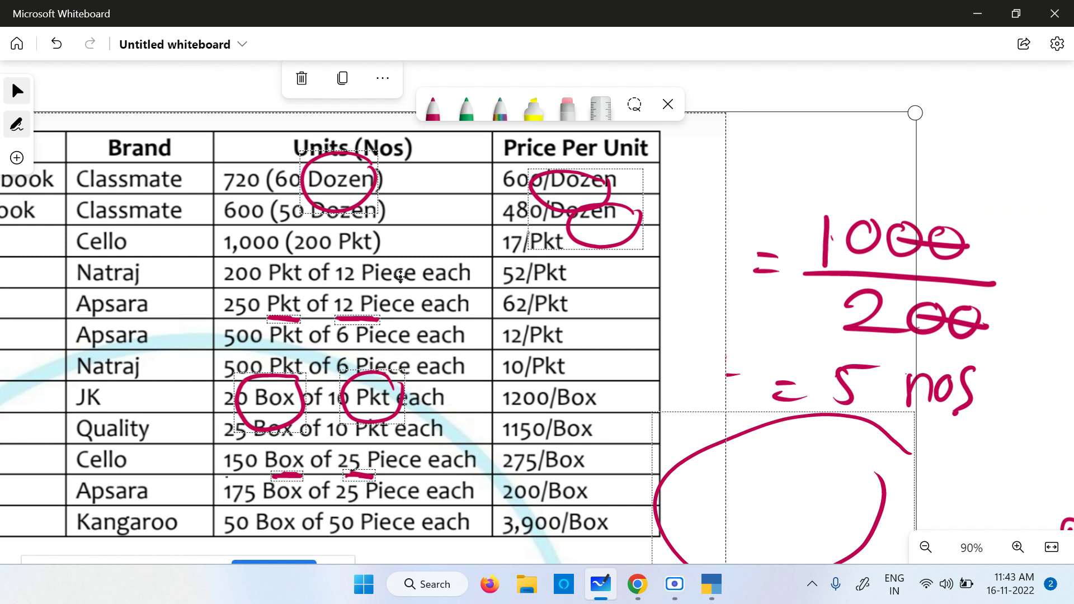
{"action": "mouse_move", "coordinate": [217, 305]}
{"action": "left_mouse_down"}
{"action": "mouse_move", "coordinate": [355, 324]}
{"action": "mouse_move", "coordinate": [408, 309]}
{"action": "left_mouse_up"}
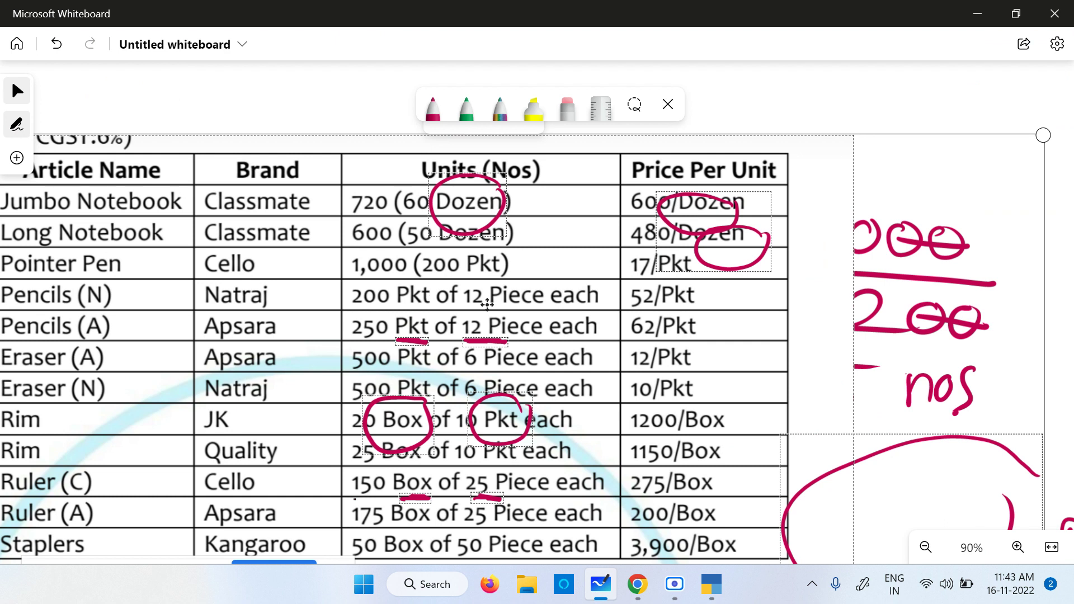
- Switch to TallyPrime and create the compound unit pkt of 12 pcs
{"action": "key", "text": "alt+Tab"}
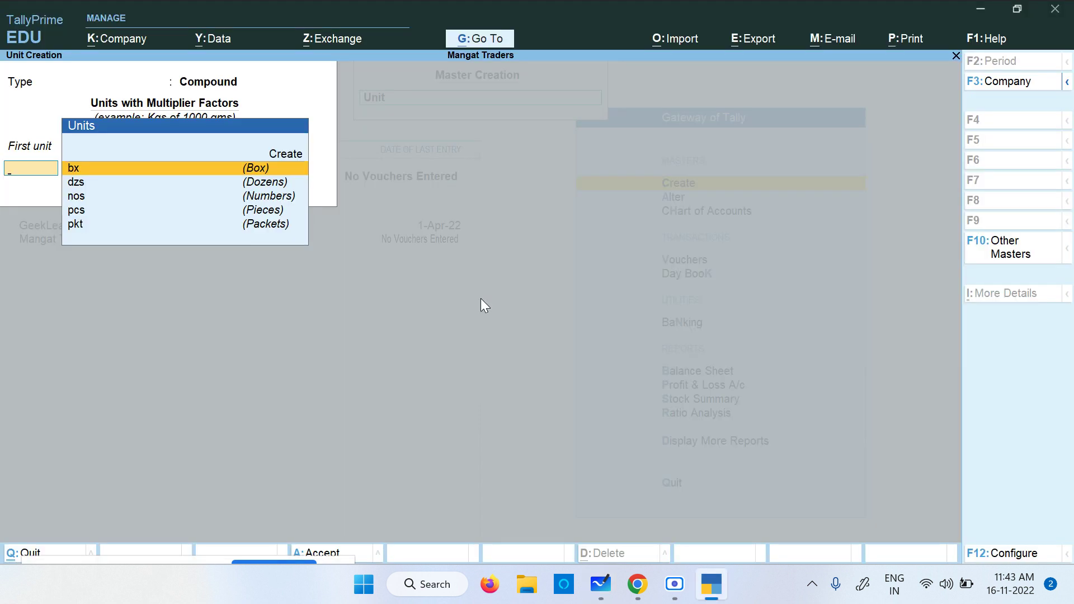
{"action": "key", "text": "Down"}
{"action": "key", "text": "Down"}
{"action": "key", "text": "Down"}
{"action": "key", "text": "Down"}
{"action": "key", "text": "Return"}
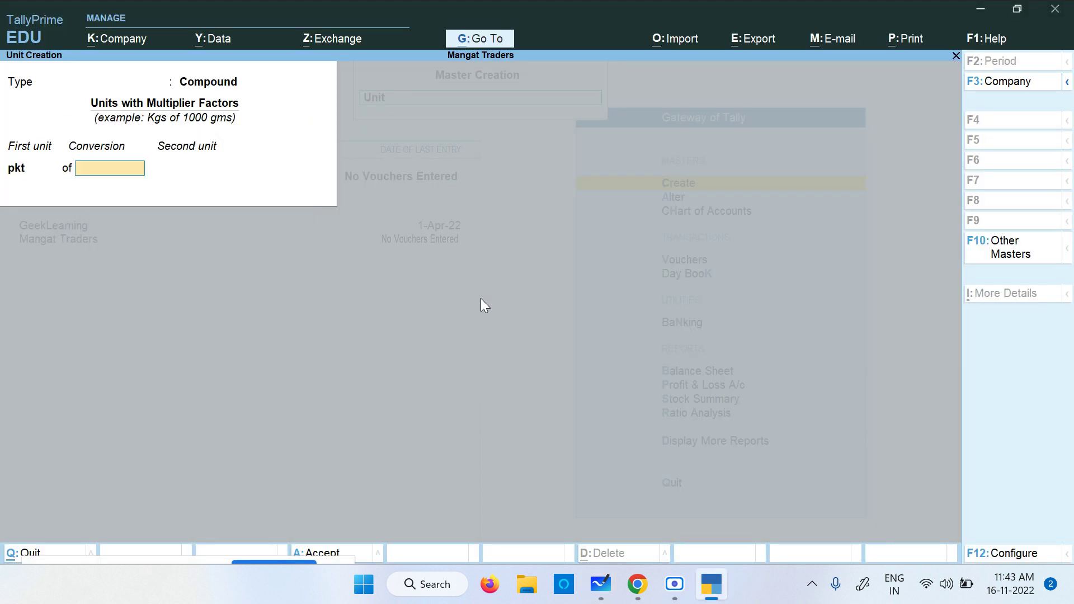
{"action": "type", "text": "12"}
{"action": "key", "text": "Return"}
{"action": "key", "text": "Down"}
{"action": "key", "text": "Down"}
{"action": "key", "text": "Down"}
{"action": "key", "text": "Down"}
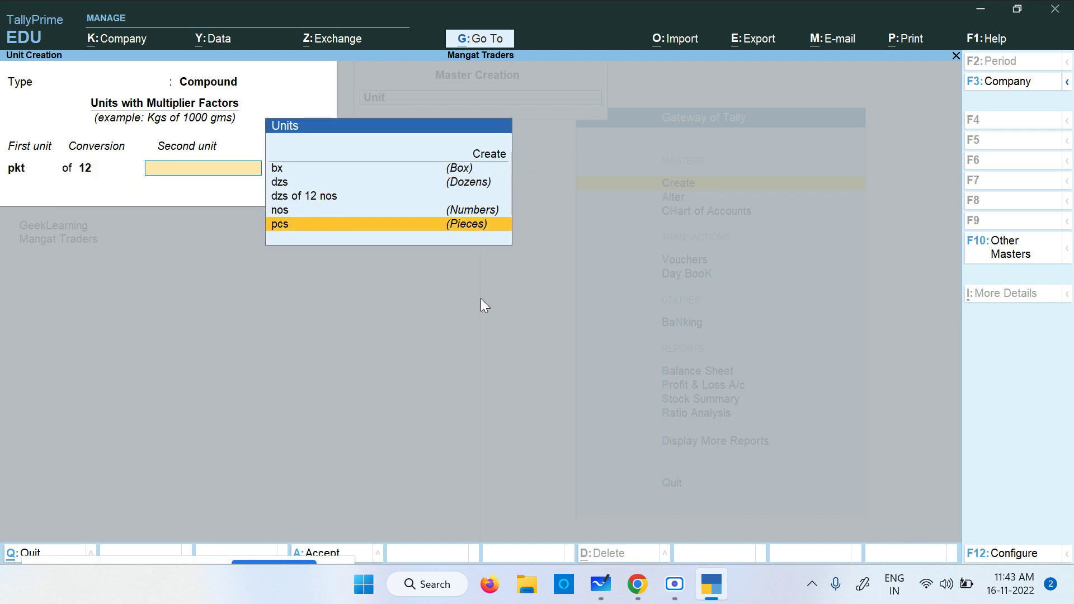
{"action": "key", "text": "Return"}
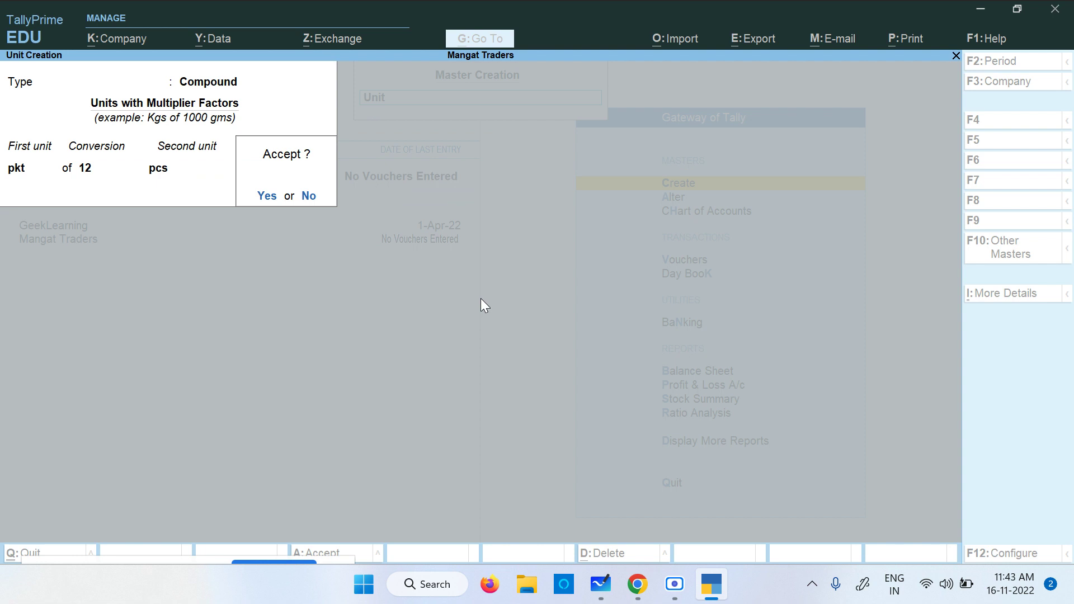
{"action": "key", "text": "Return"}
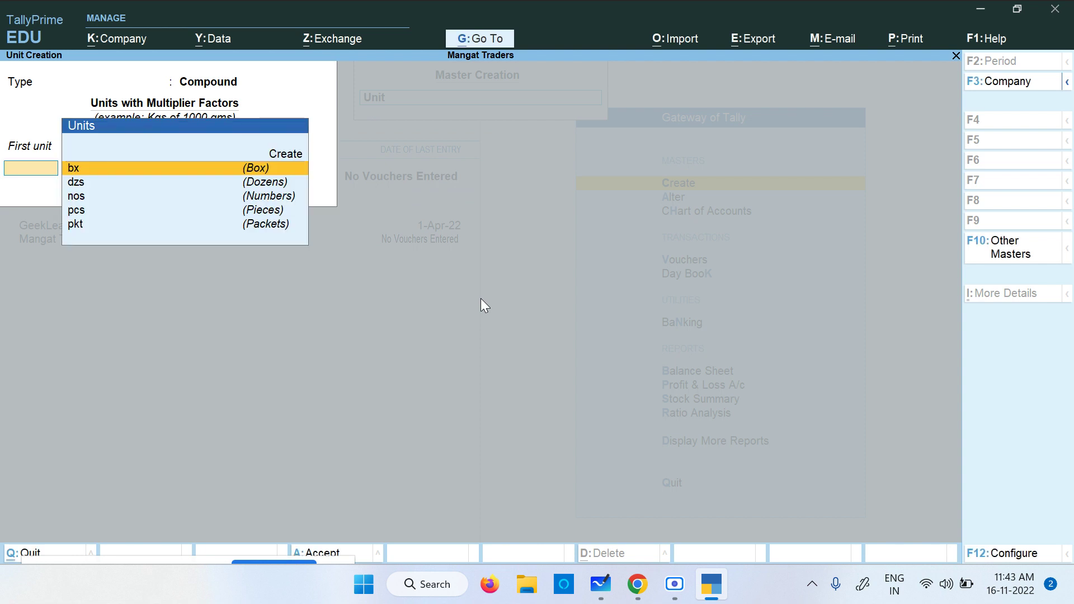
- Choose pkt as the first unit of another compound unit
{"action": "key", "text": "Down"}
{"action": "key", "text": "Down"}
{"action": "key", "text": "Down"}
{"action": "key", "text": "Down"}
{"action": "key", "text": "Return"}
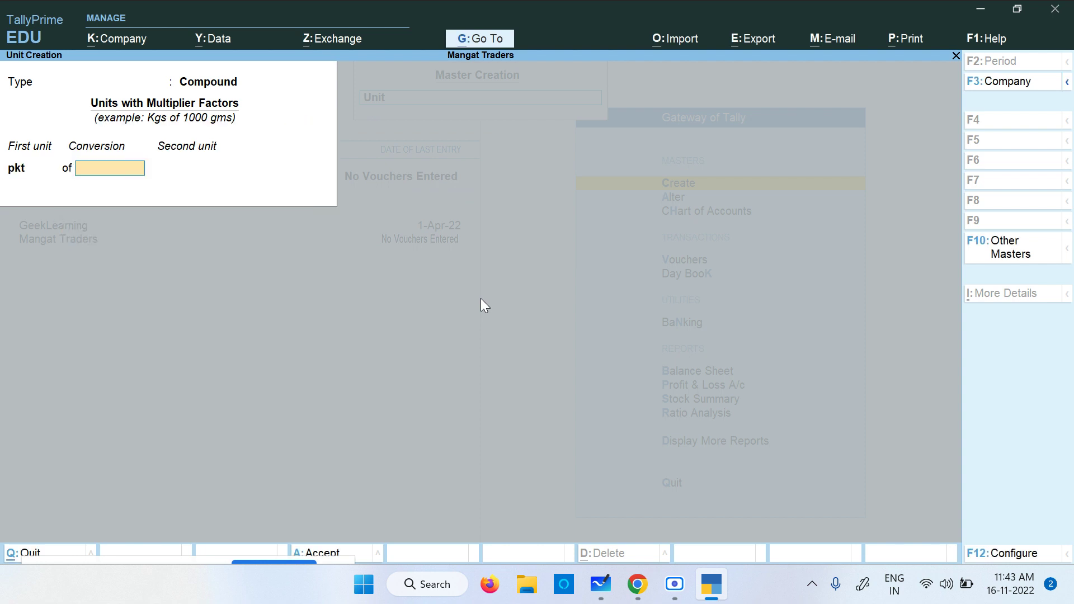
- Switch to Microsoft Whiteboard and underline the packet sizes of Pencils (N), Pencils (A) and Eraser (A) with the green pen
{"action": "key", "text": "alt+Tab"}
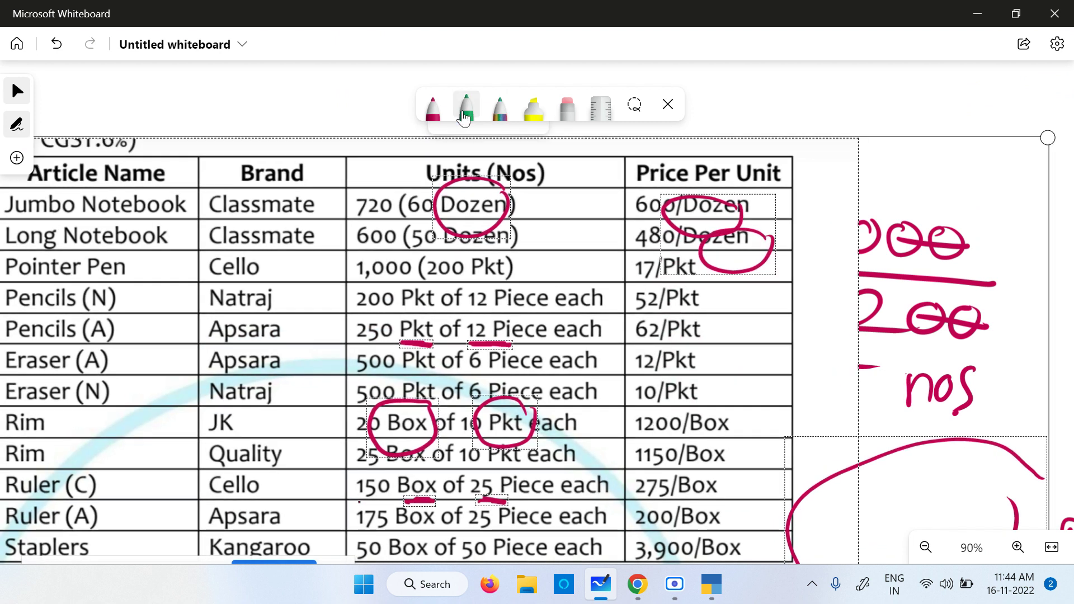
{"action": "left_click", "coordinate": [465, 109]}
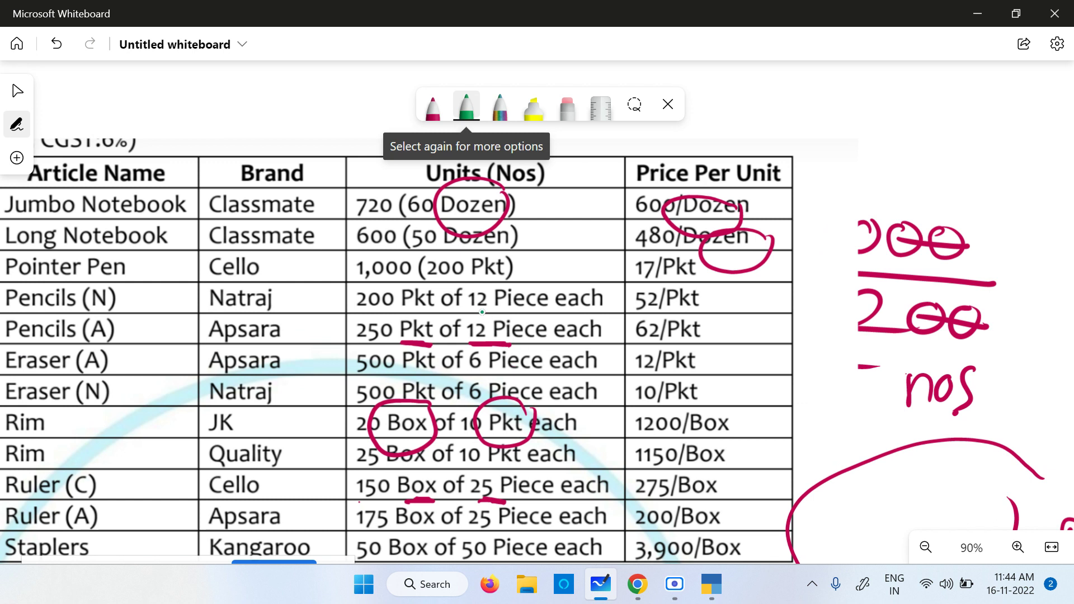
{"action": "mouse_move", "coordinate": [466, 313]}
{"action": "left_mouse_down"}
{"action": "mouse_move", "coordinate": [487, 311]}
{"action": "mouse_move", "coordinate": [415, 312]}
{"action": "mouse_move", "coordinate": [538, 322]}
{"action": "left_mouse_up"}
{"action": "left_click_drag", "start_coordinate": [432, 346], "coordinate": [526, 347]}
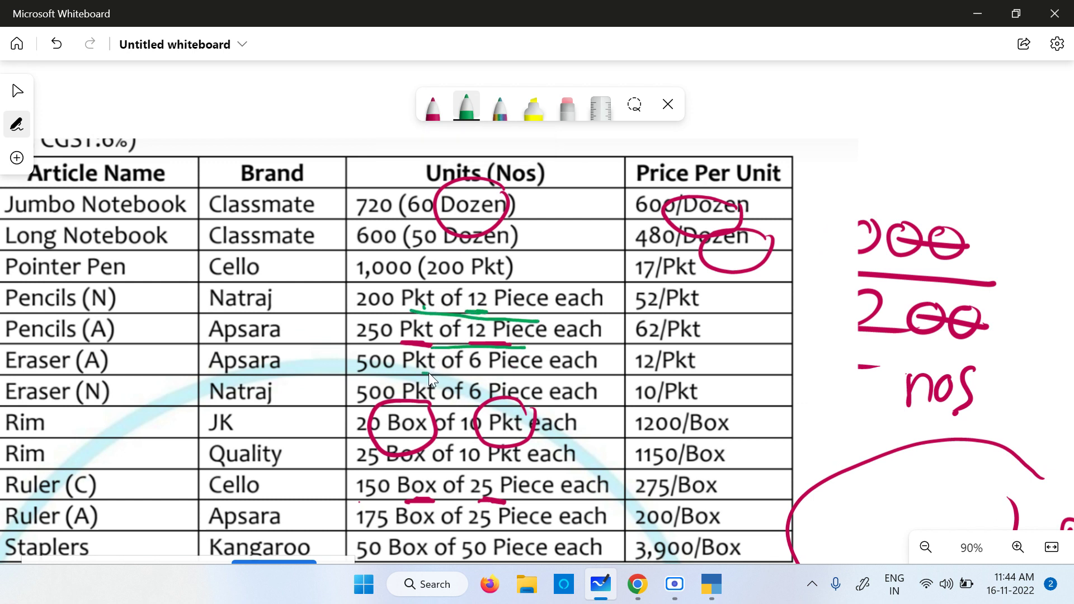
{"action": "left_click_drag", "start_coordinate": [429, 372], "coordinate": [521, 374]}
- Draw a green arrow pointing at the Pointer Pen quantity and a green box around its 1,000
{"action": "left_click_drag", "start_coordinate": [535, 242], "coordinate": [539, 253]}
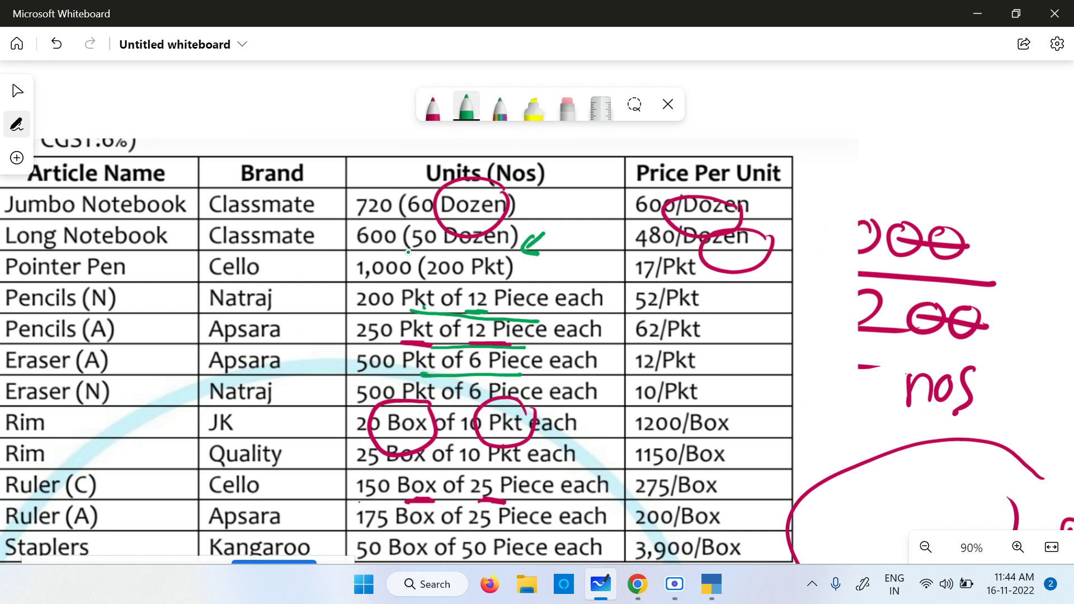
{"action": "mouse_move", "coordinate": [417, 251]}
{"action": "left_mouse_down"}
{"action": "mouse_move", "coordinate": [344, 248]}
{"action": "mouse_move", "coordinate": [342, 287]}
{"action": "mouse_move", "coordinate": [412, 278]}
{"action": "mouse_move", "coordinate": [417, 251]}
{"action": "left_mouse_up"}
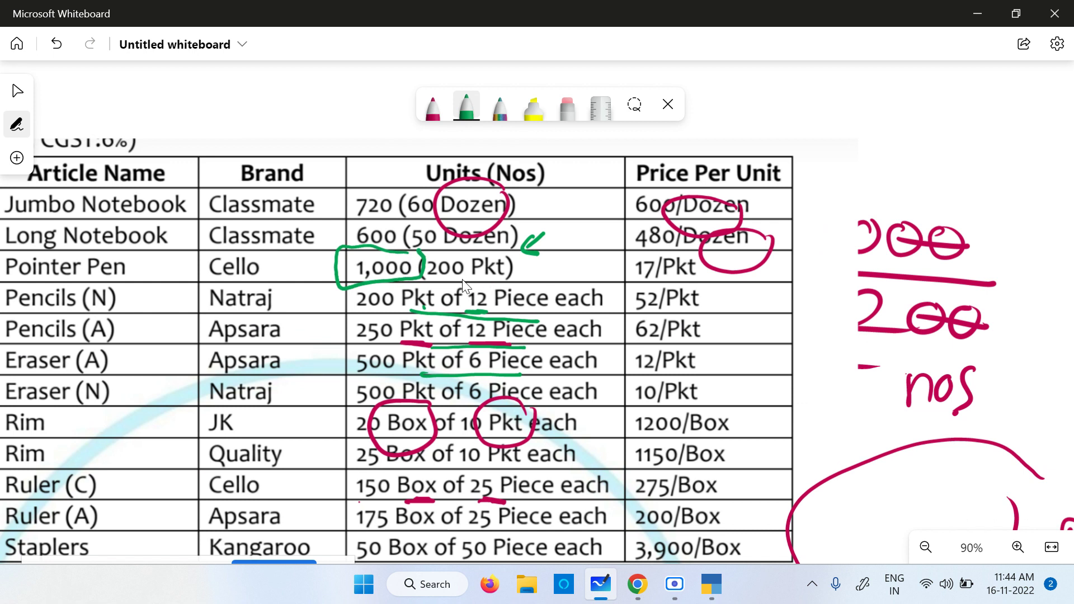
- Underline Pkt in the Pointer Pen row and draw green marks beside the handwritten division and the Pencils (A) to Eraser (N) rows
{"action": "left_click_drag", "start_coordinate": [462, 278], "coordinate": [506, 276]}
{"action": "left_click_drag", "start_coordinate": [1026, 220], "coordinate": [1022, 252]}
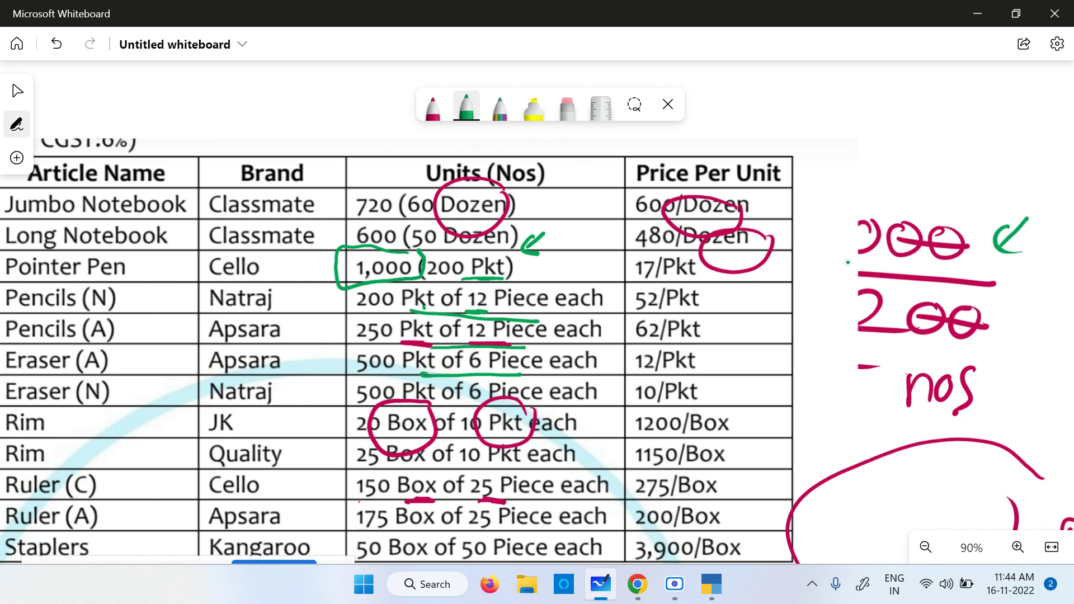
{"action": "left_click_drag", "start_coordinate": [618, 320], "coordinate": [595, 396]}
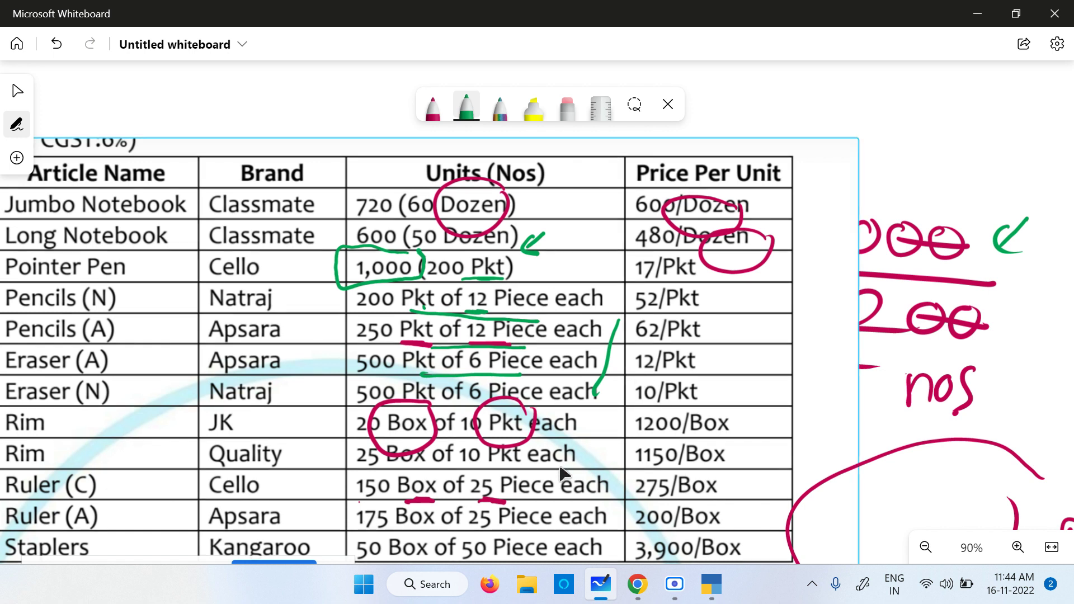
{"action": "left_click_drag", "start_coordinate": [558, 464], "coordinate": [577, 409]}
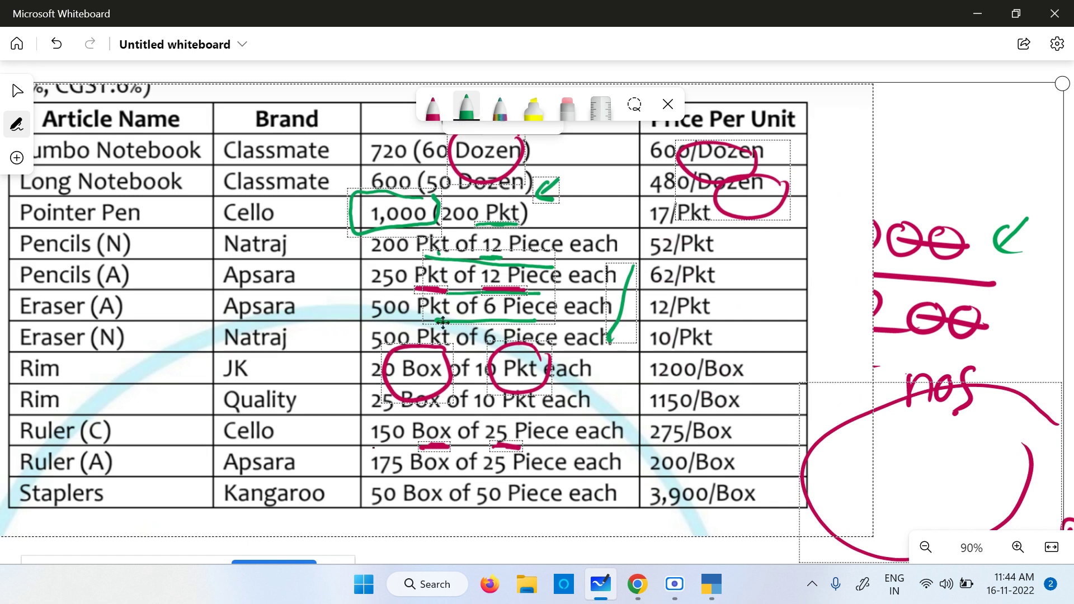
- Switch to TallyPrime and complete the pkt compound unit with conversion 6 and second unit pcs
{"action": "left_click", "coordinate": [713, 587]}
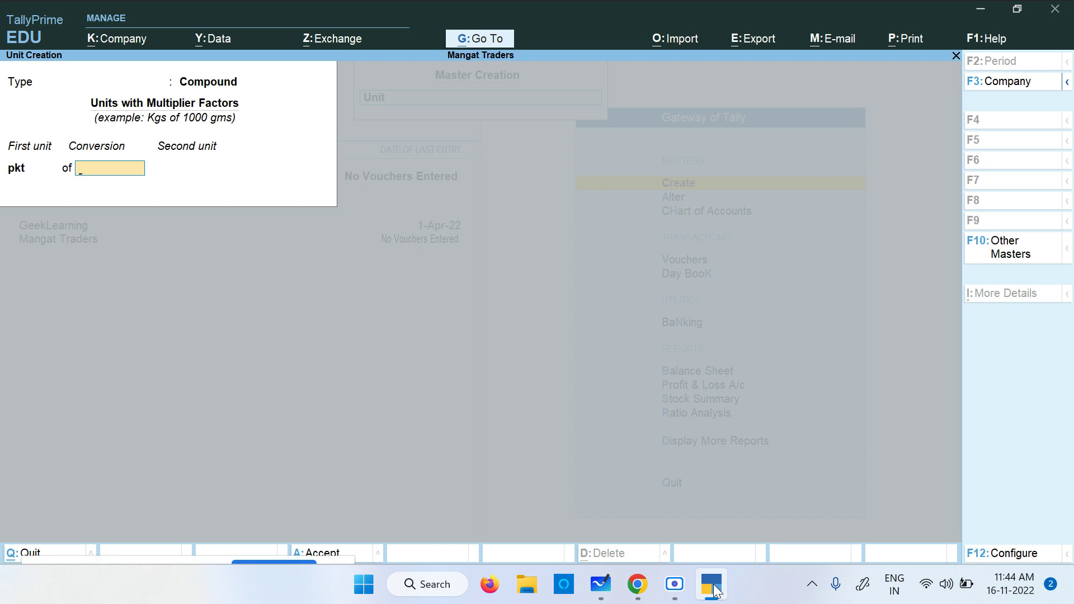
{"action": "type", "text": "6"}
{"action": "key", "text": "Return"}
{"action": "key", "text": "Down"}
{"action": "key", "text": "Down"}
{"action": "key", "text": "Down"}
{"action": "key", "text": "Down"}
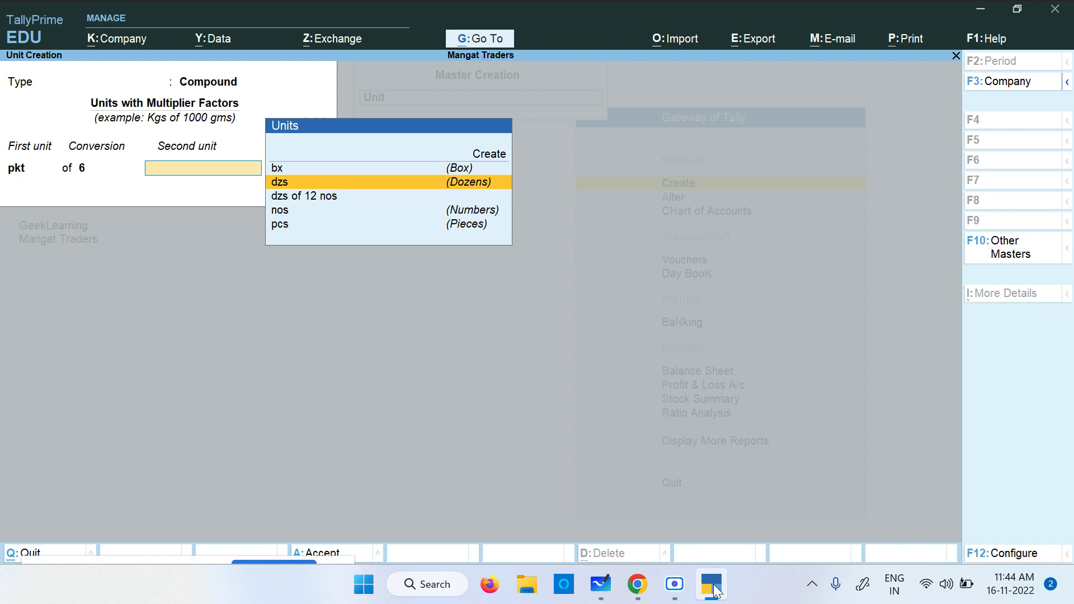
{"action": "key", "text": "Return"}
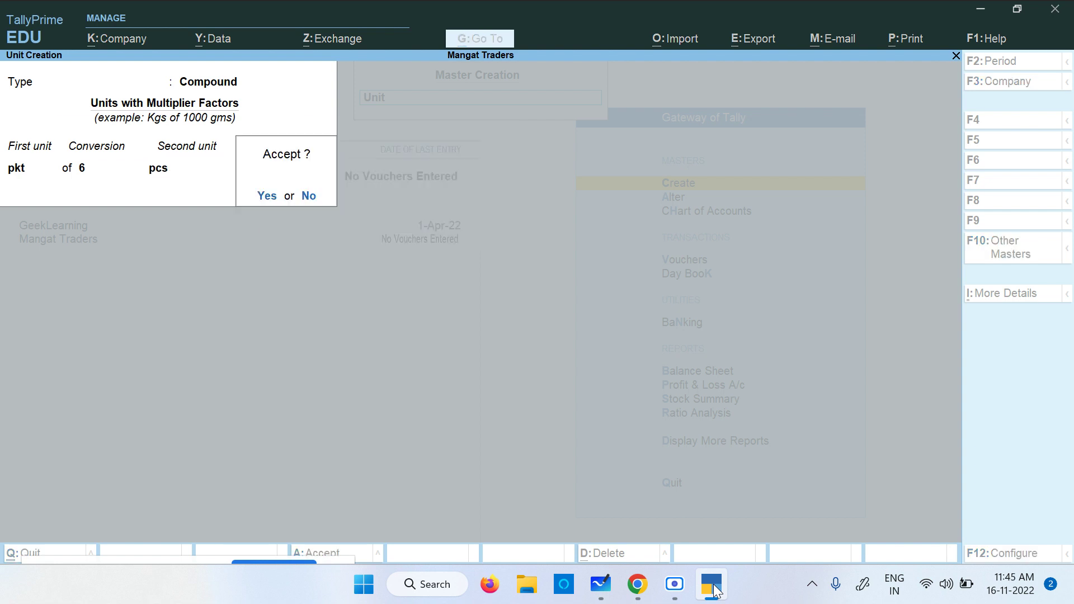
{"action": "key", "text": "Return"}
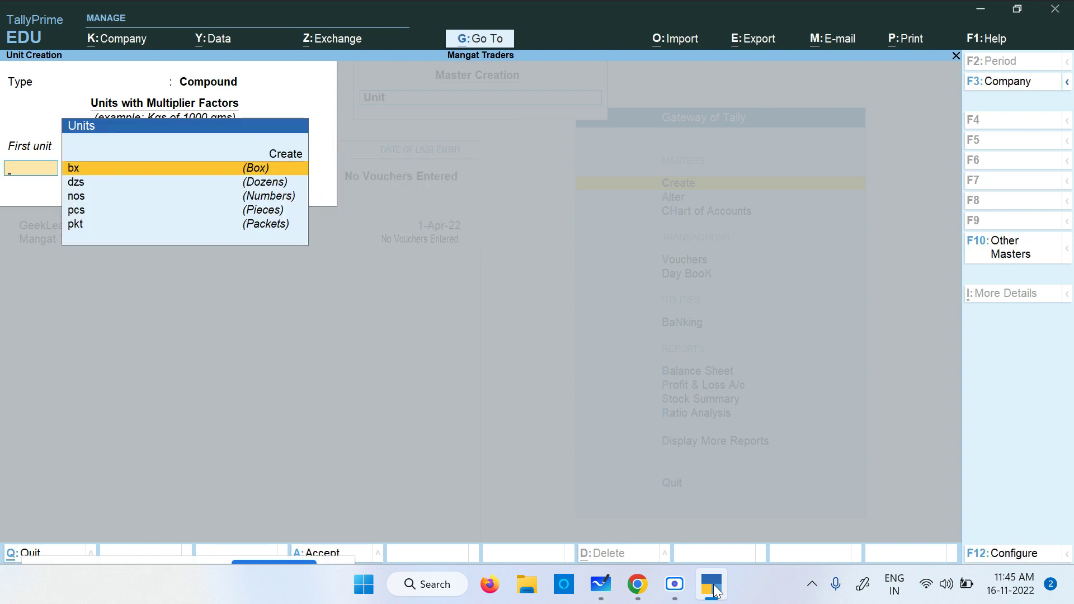
- Check the Rim packaging on the whiteboard and, in TallyPrime, start a compound unit with bx as first unit and conversion 10
{"action": "left_click", "coordinate": [714, 588]}
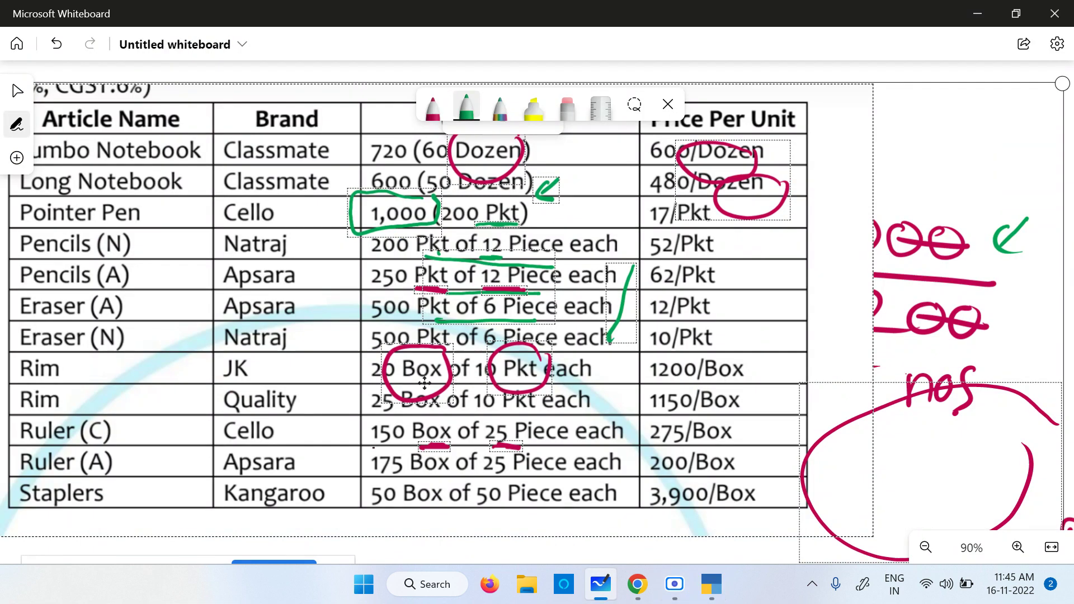
{"action": "key", "text": "alt+Tab"}
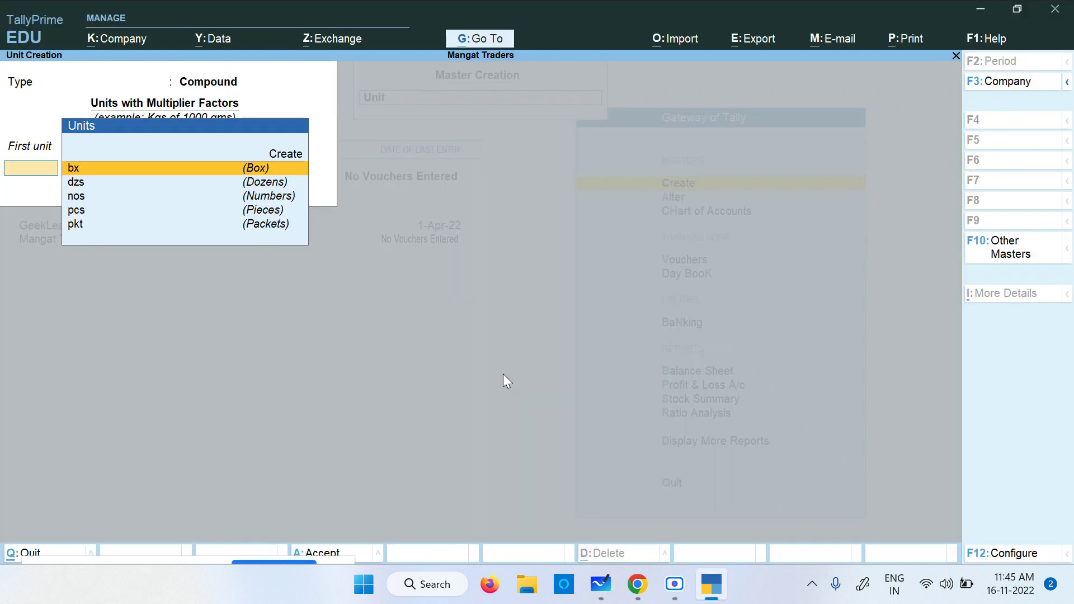
{"action": "key", "text": "Return"}
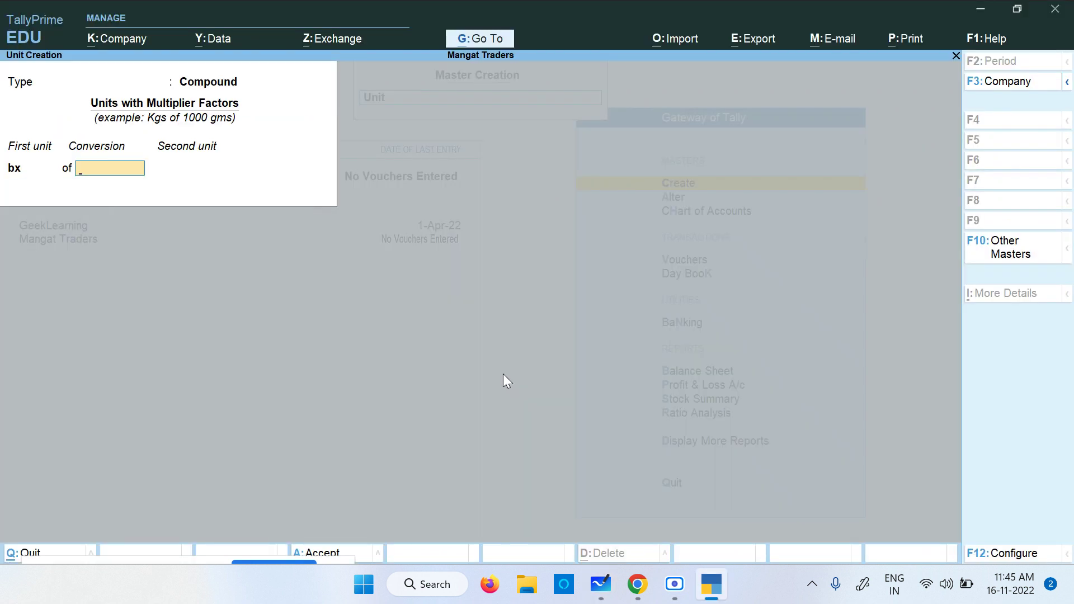
{"action": "type", "text": "10"}
{"action": "key", "text": "Return"}
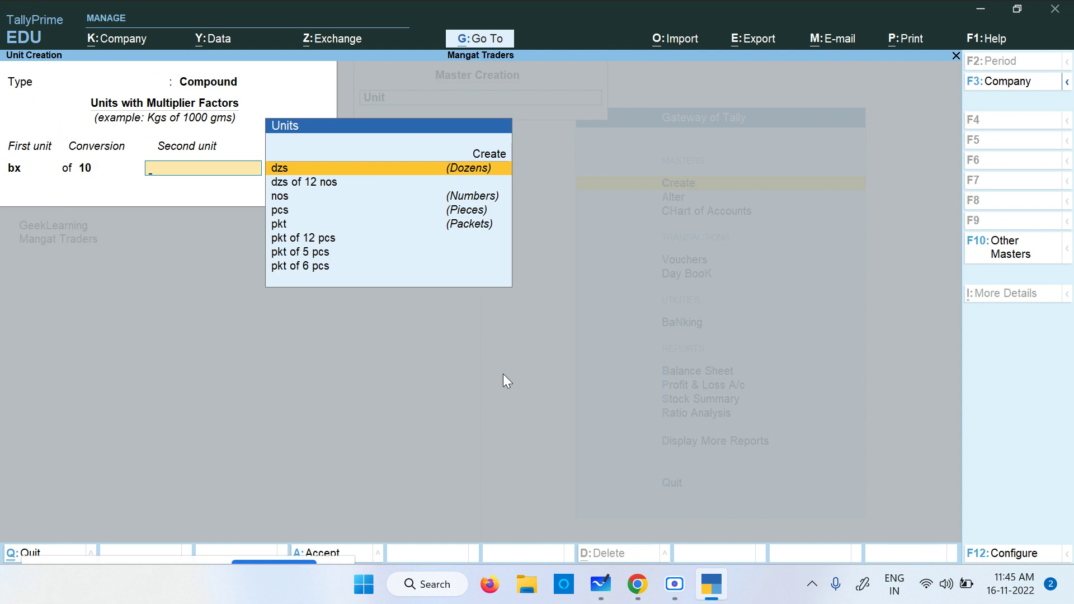
- Recheck the Rim rows on the whiteboard and save the bx of 10 compound unit in TallyPrime with pkt as second unit
{"action": "key", "text": "Down"}
{"action": "key", "text": "Down"}
{"action": "key", "text": "Down"}
{"action": "key", "text": "Down"}
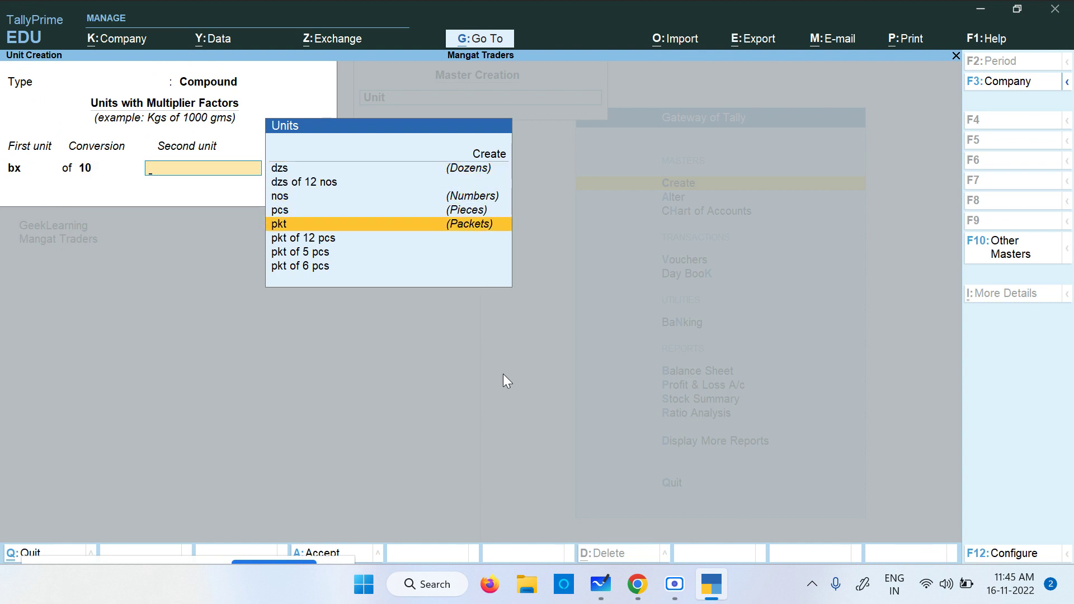
{"action": "key", "text": "alt+Tab"}
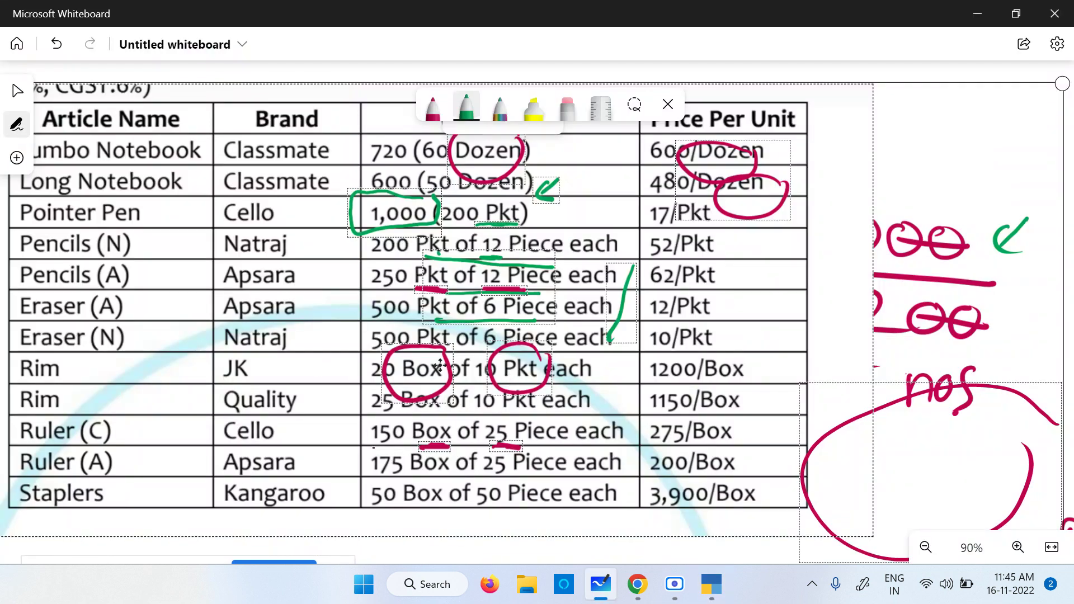
{"action": "scroll", "coordinate": [426, 424], "scroll_direction": "up", "scroll_amount": 5}
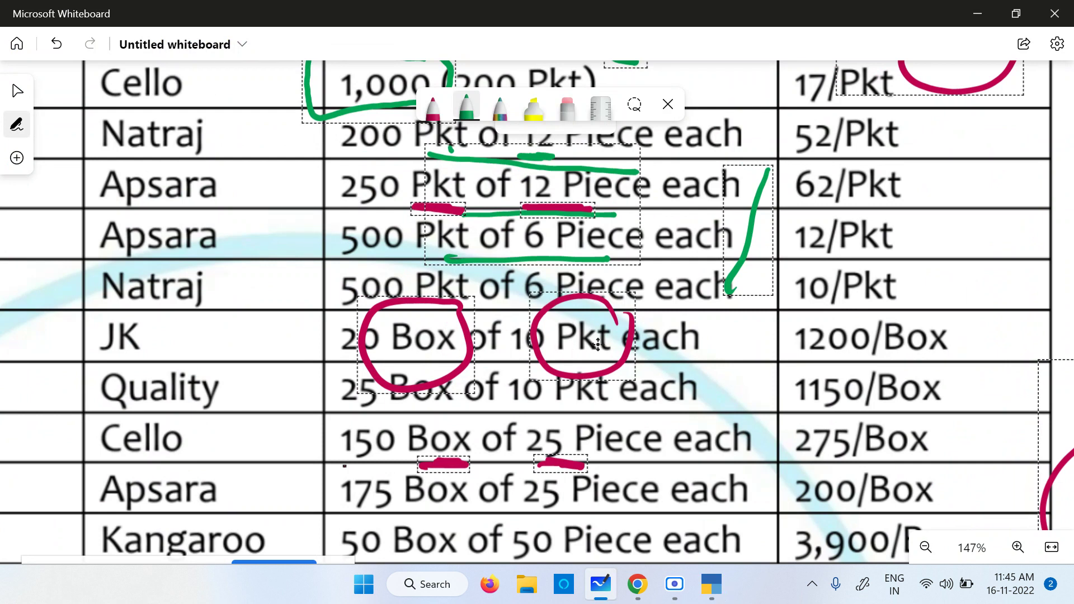
{"action": "key", "text": "alt+Tab"}
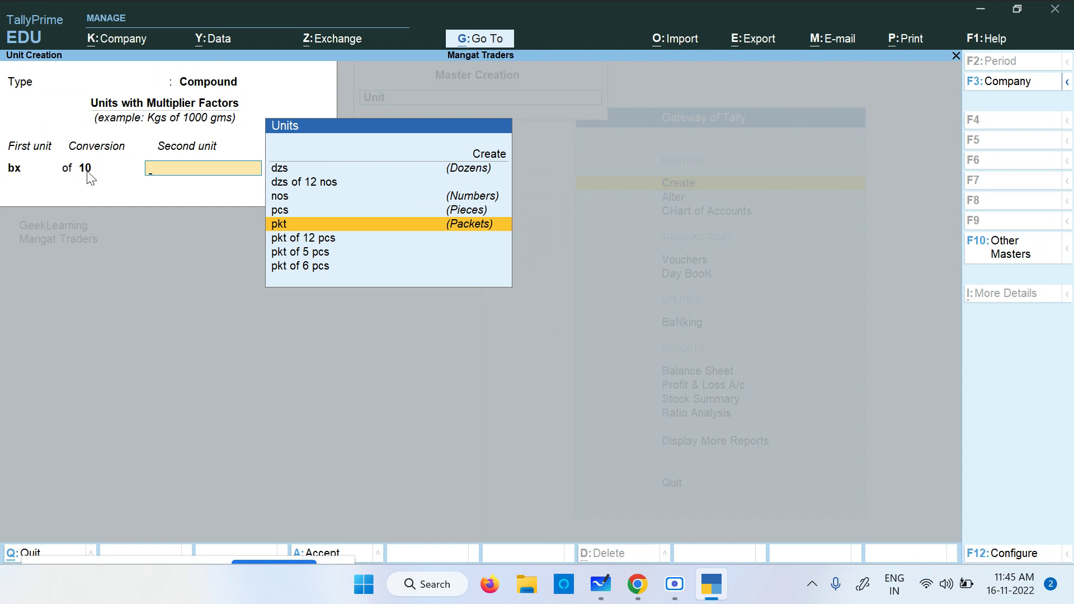
{"action": "key", "text": "Down"}
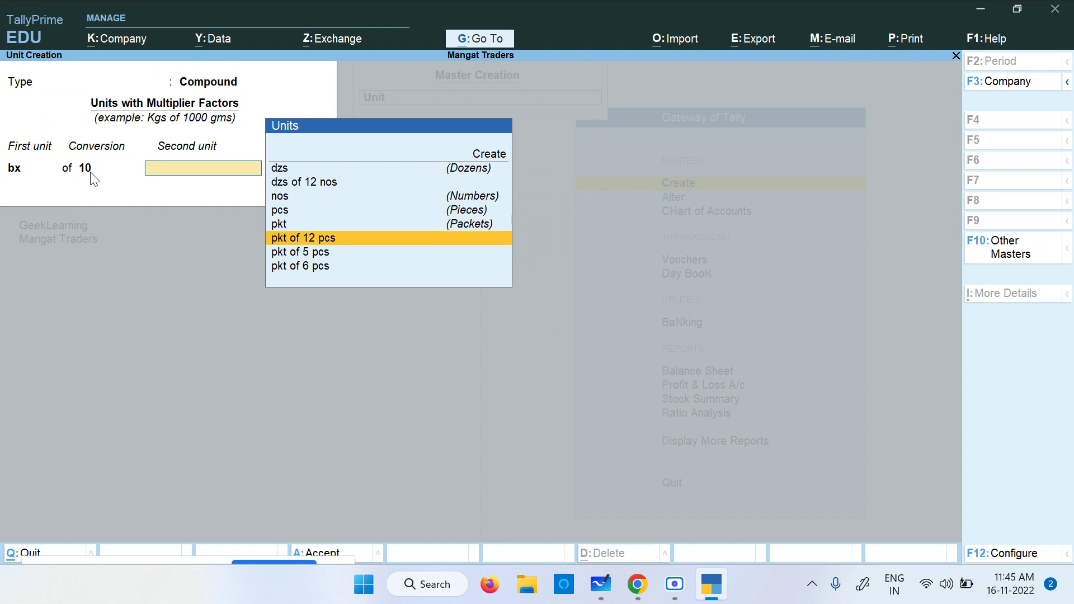
{"action": "key", "text": "Up"}
{"action": "key", "text": "Return"}
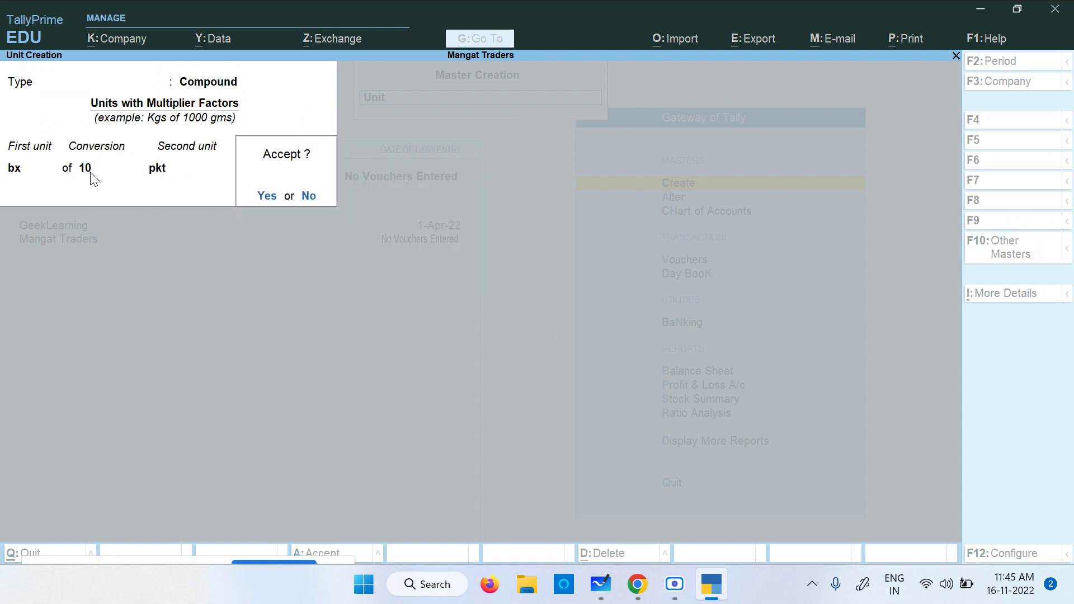
{"action": "key", "text": "Return"}
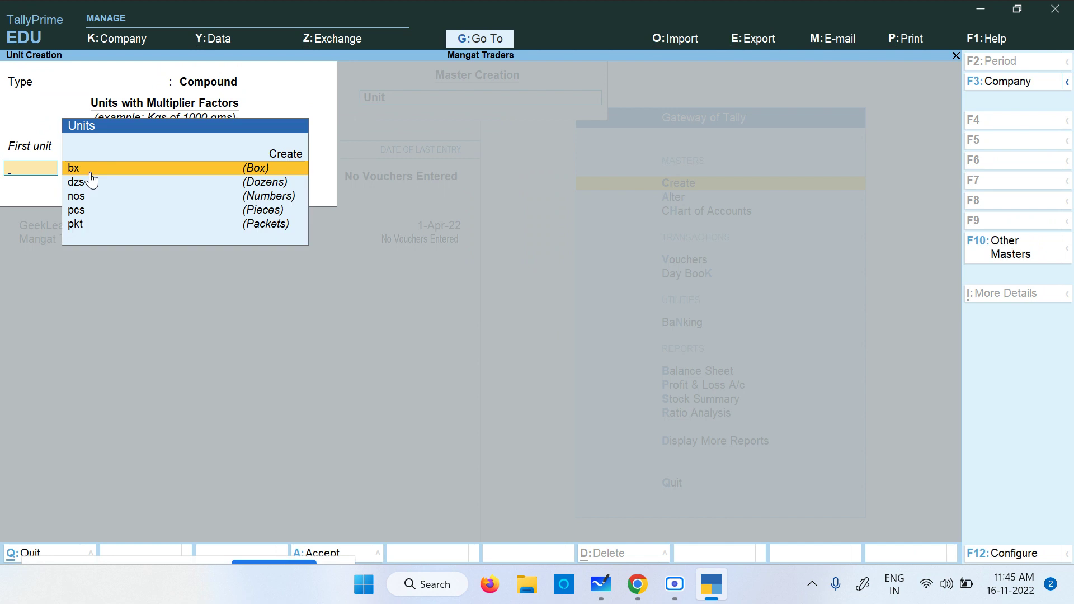
- Check the Ruler rows on the whiteboard and, in TallyPrime, start a compound unit with bx as first unit and conversion 25
{"action": "key", "text": "alt+Tab"}
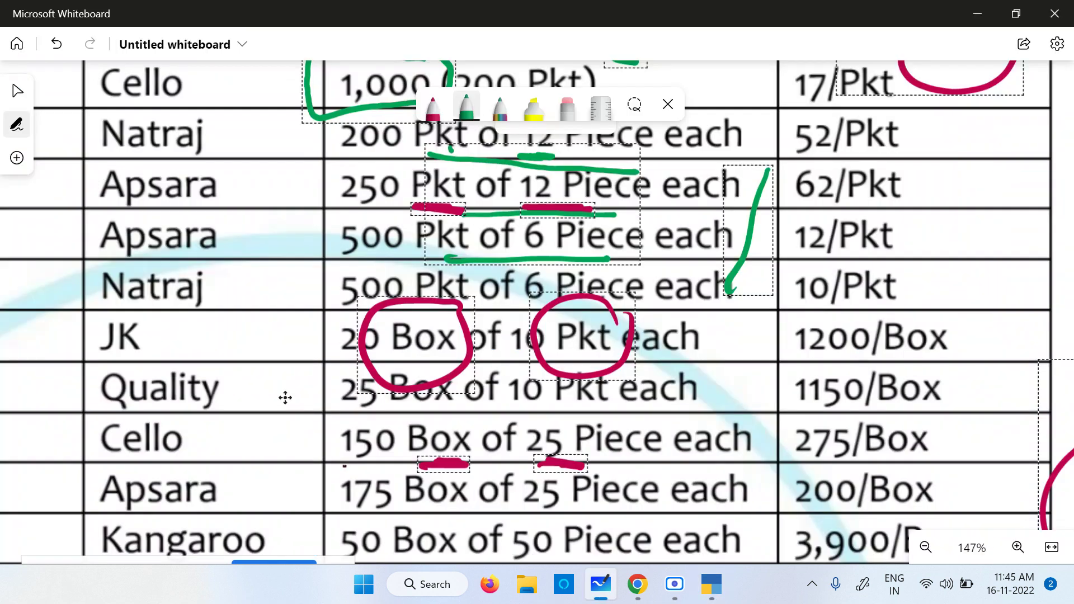
{"action": "scroll", "coordinate": [425, 347], "scroll_direction": "down", "scroll_amount": 2}
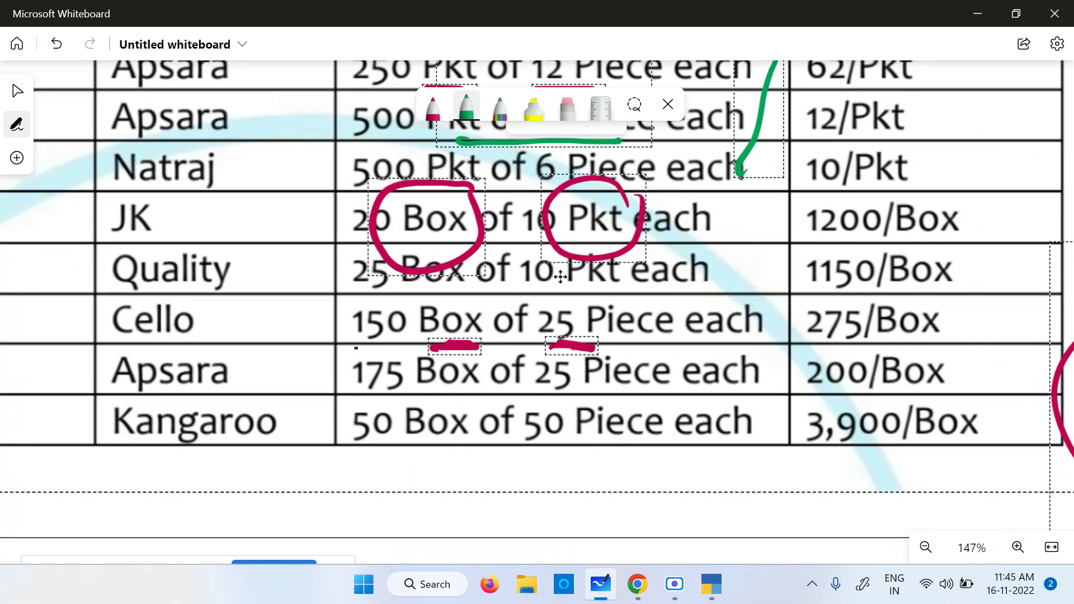
{"action": "scroll", "coordinate": [512, 318], "scroll_direction": "down", "scroll_amount": 2}
{"action": "key", "text": "ctrl+a"}
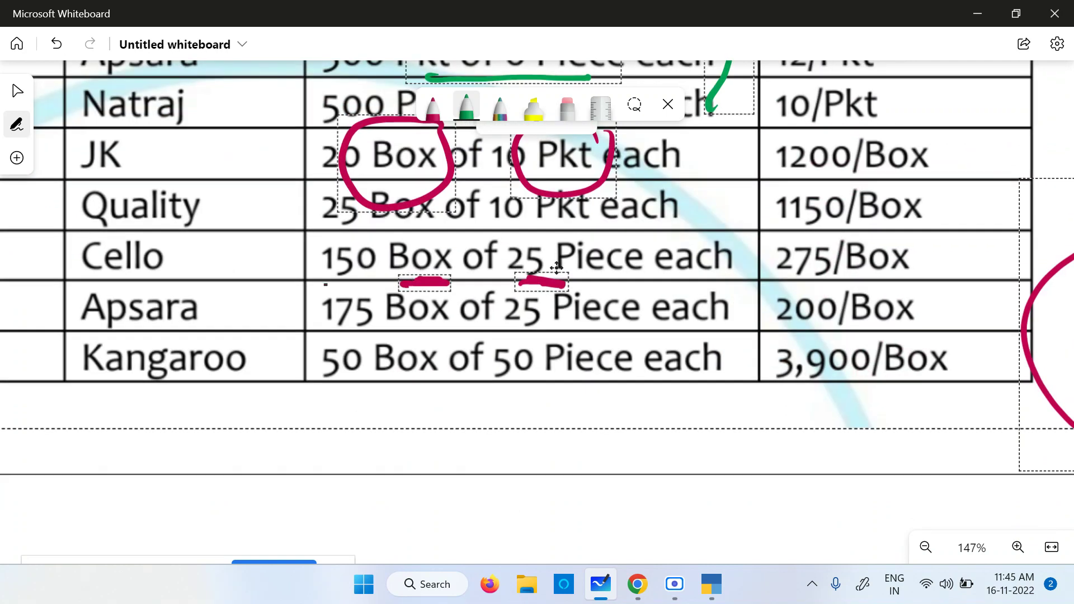
{"action": "key", "text": "alt+Tab"}
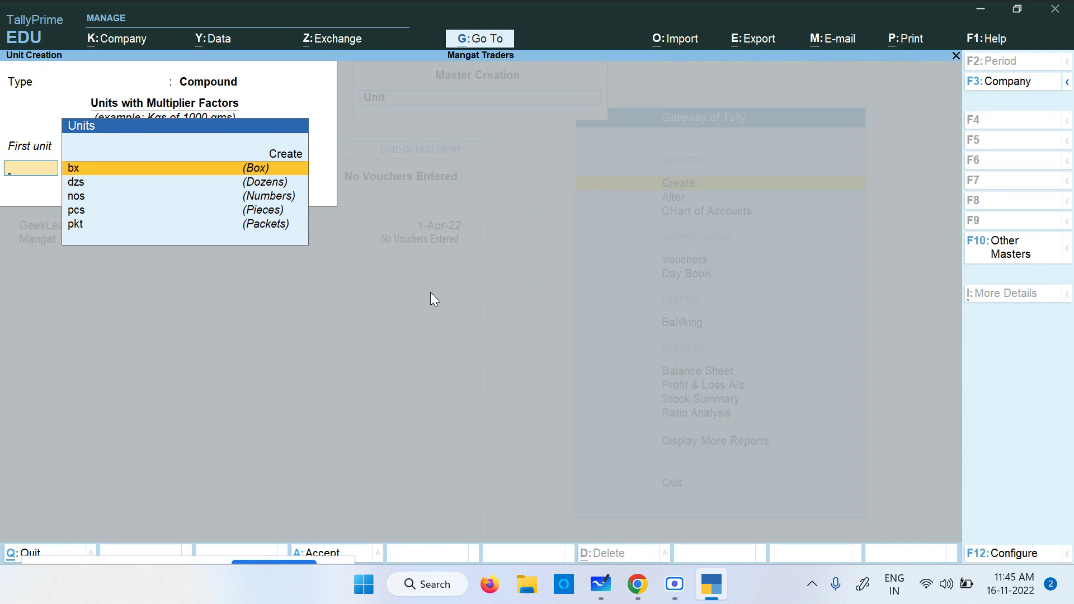
{"action": "key", "text": "Return"}
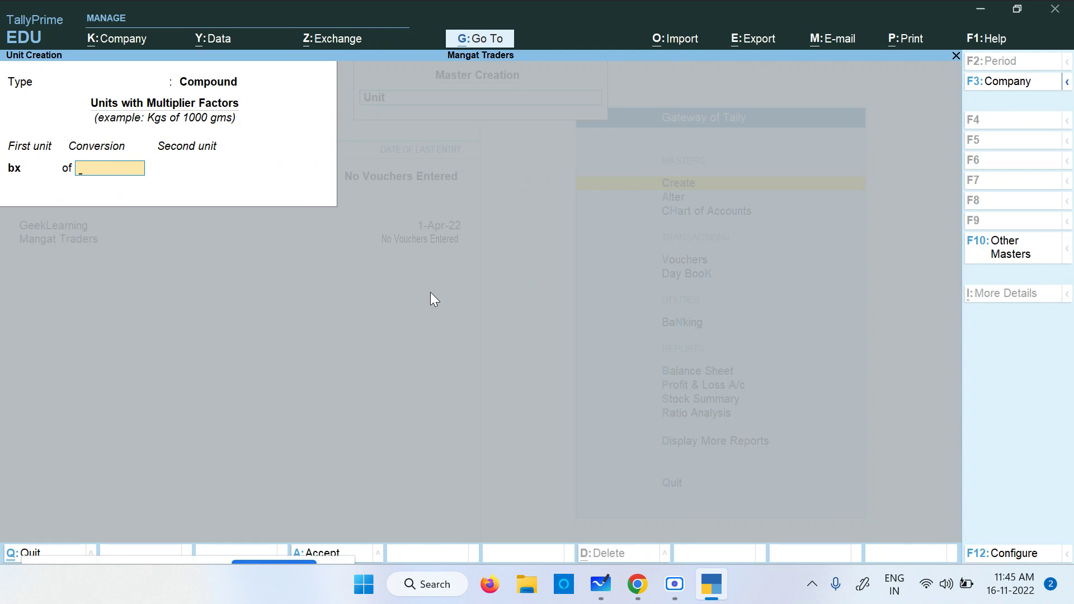
{"action": "type", "text": "25"}
- Recheck the Ruler packaging on the whiteboard and save the bx of 25 compound unit in TallyPrime with pcs as second unit
{"action": "key", "text": "alt+Tab"}
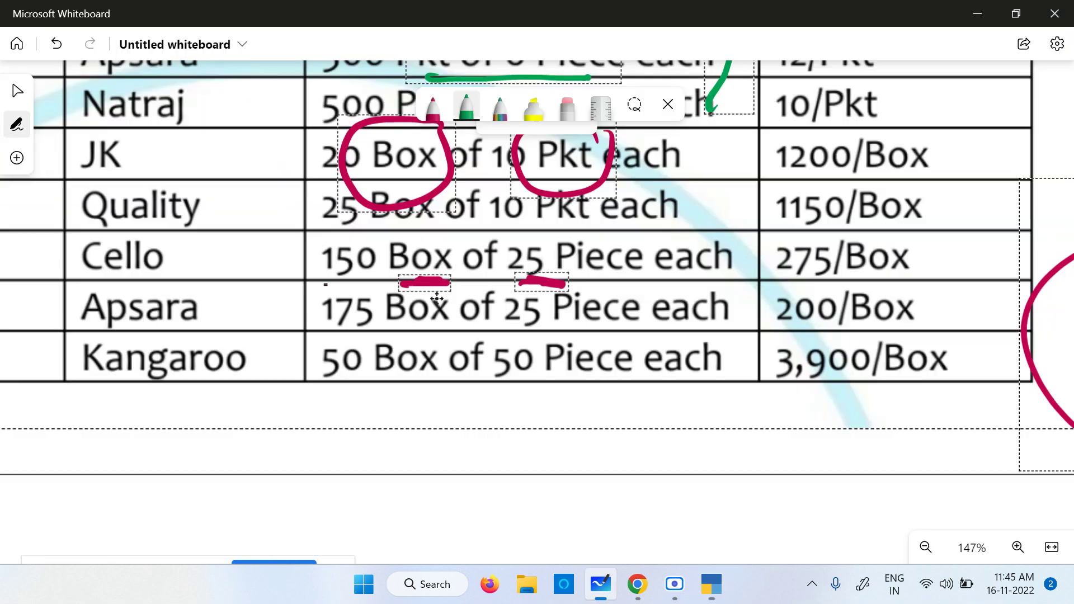
{"action": "key", "text": "alt+Tab"}
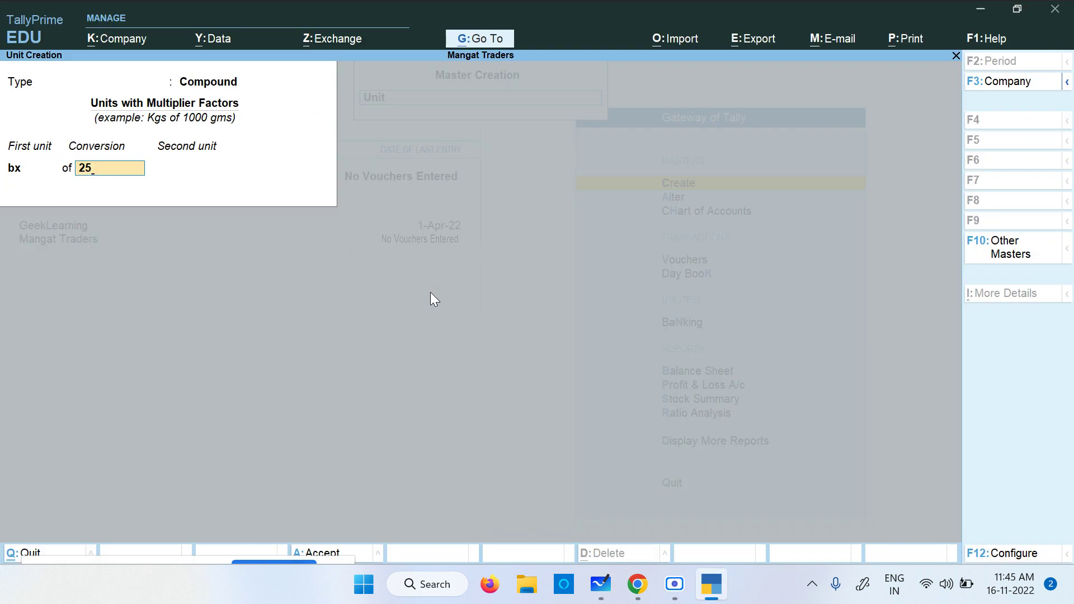
{"action": "key", "text": "Return"}
{"action": "key", "text": "Down"}
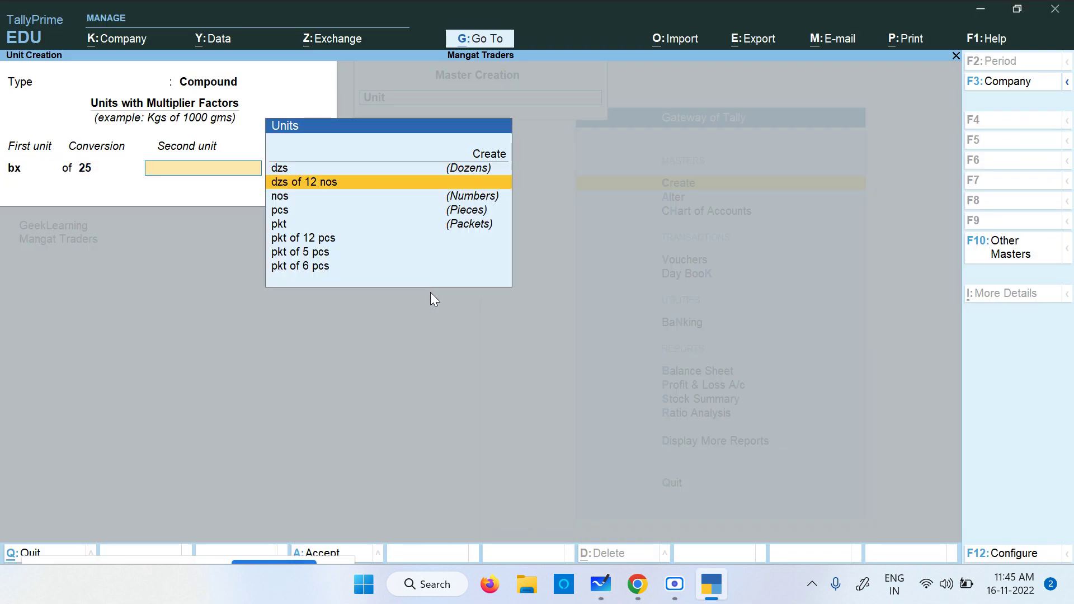
{"action": "key", "text": "Down"}
{"action": "key", "text": "Down"}
{"action": "key", "text": "Return"}
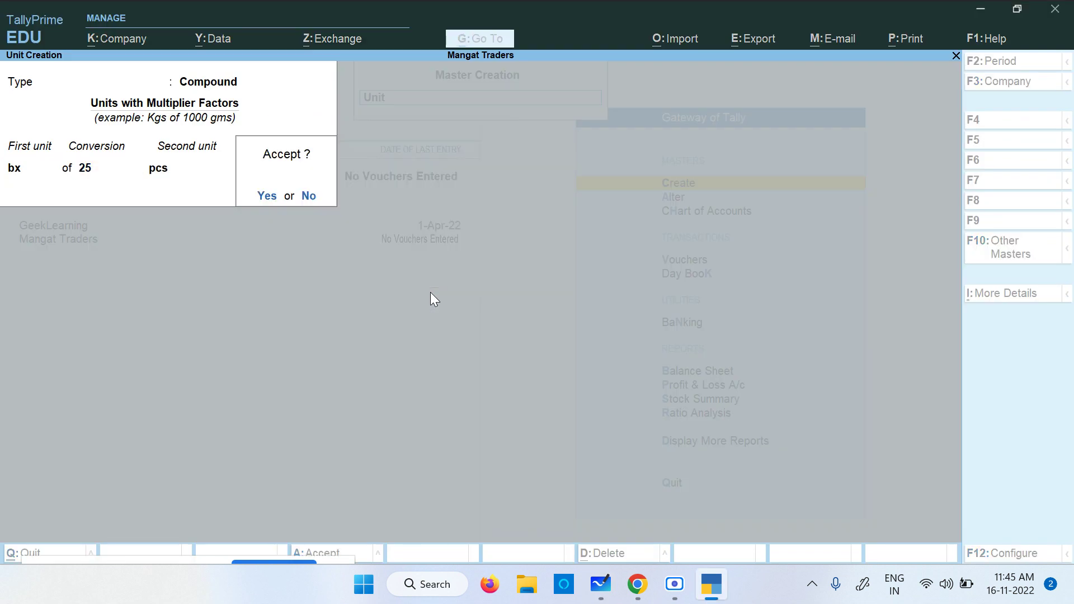
{"action": "key", "text": "Return"}
- Check the Staplers row on the whiteboard and create the compound unit bx of 50 pcs in TallyPrime
{"action": "key", "text": "alt+Tab"}
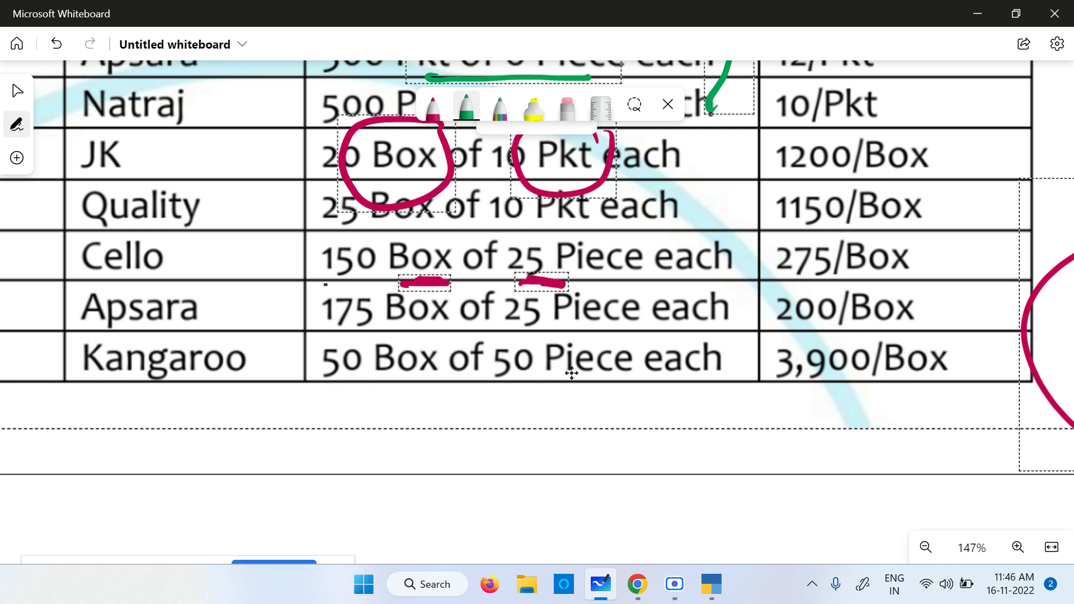
{"action": "key", "text": "alt+Tab"}
{"action": "key", "text": "Return"}
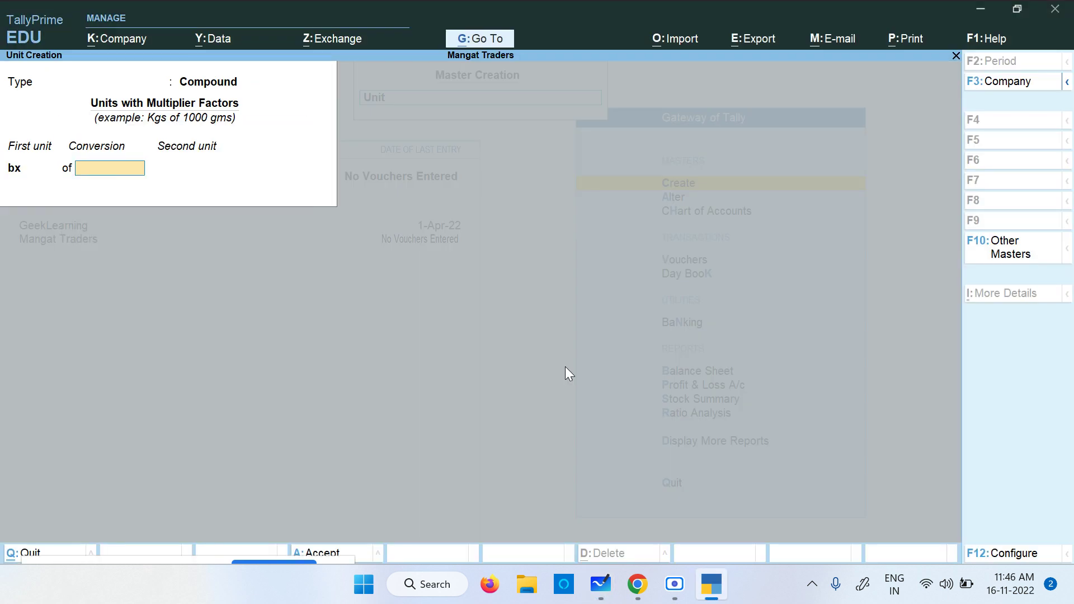
{"action": "type", "text": "50"}
{"action": "key", "text": "Return"}
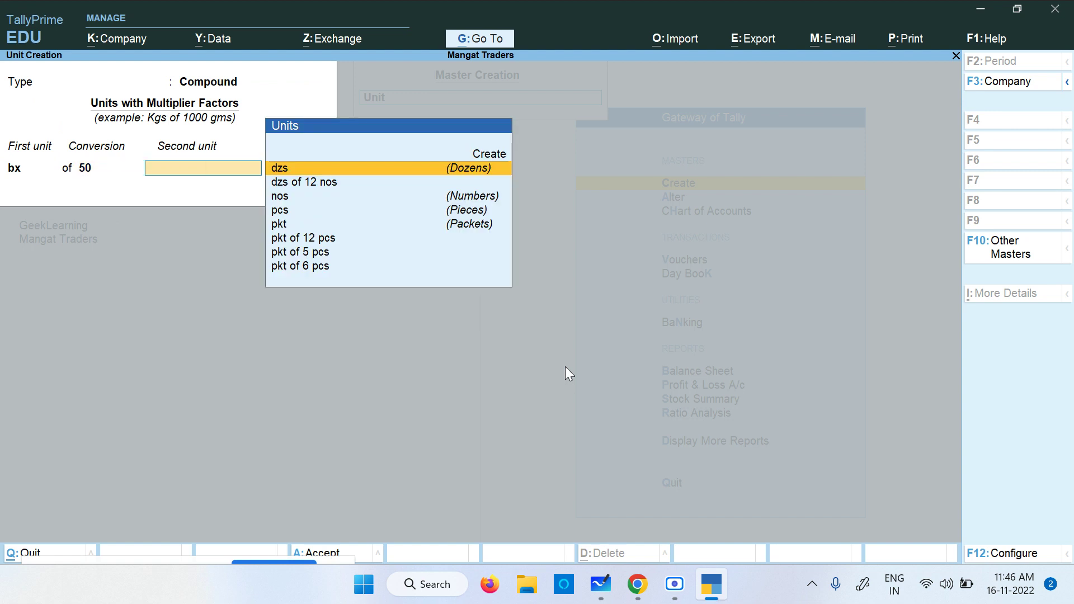
{"action": "key", "text": "Down"}
{"action": "key", "text": "Down"}
{"action": "key", "text": "Down"}
{"action": "key", "text": "Down"}
{"action": "key", "text": "Down"}
{"action": "key", "text": "Up"}
{"action": "key", "text": "Up"}
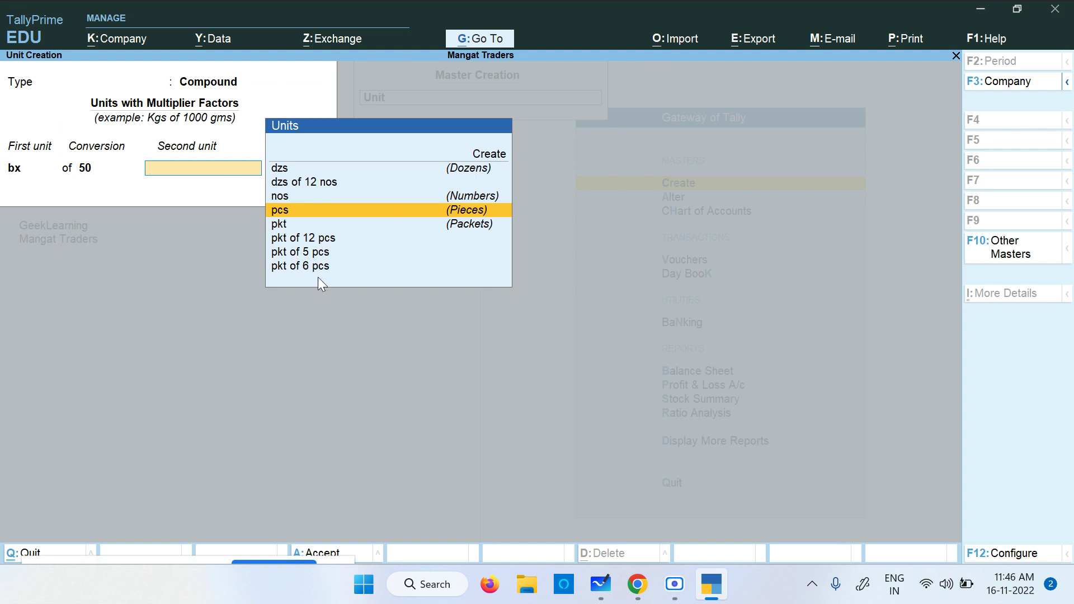
{"action": "key", "text": "Return"}
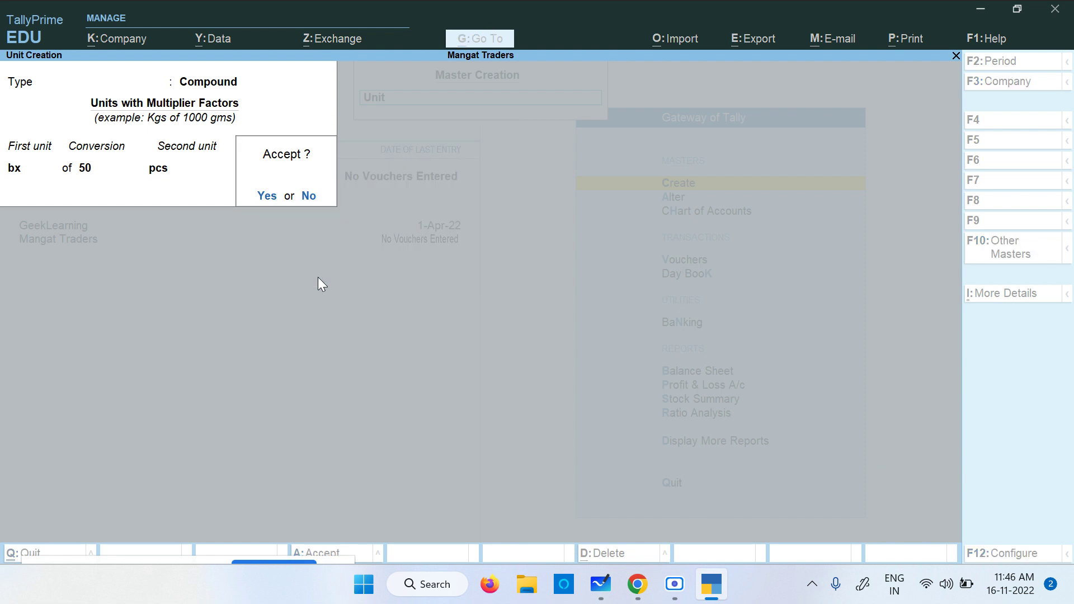
{"action": "key", "text": "Return"}
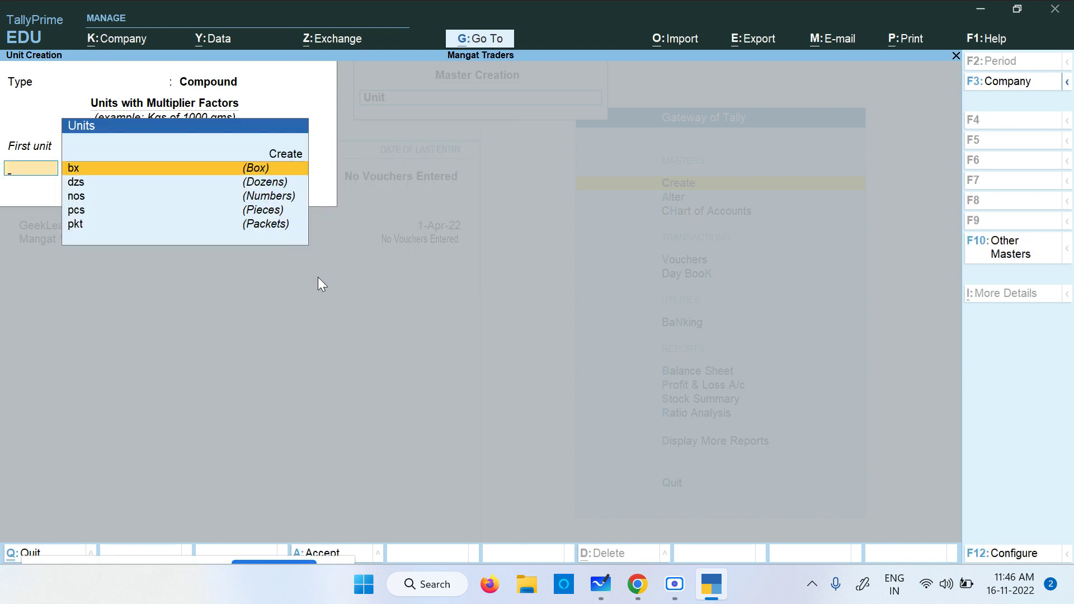
- Leave unit creation and the master list to return to the Gateway of Tally
{"action": "key", "text": "Escape"}
{"action": "key", "text": "Return"}
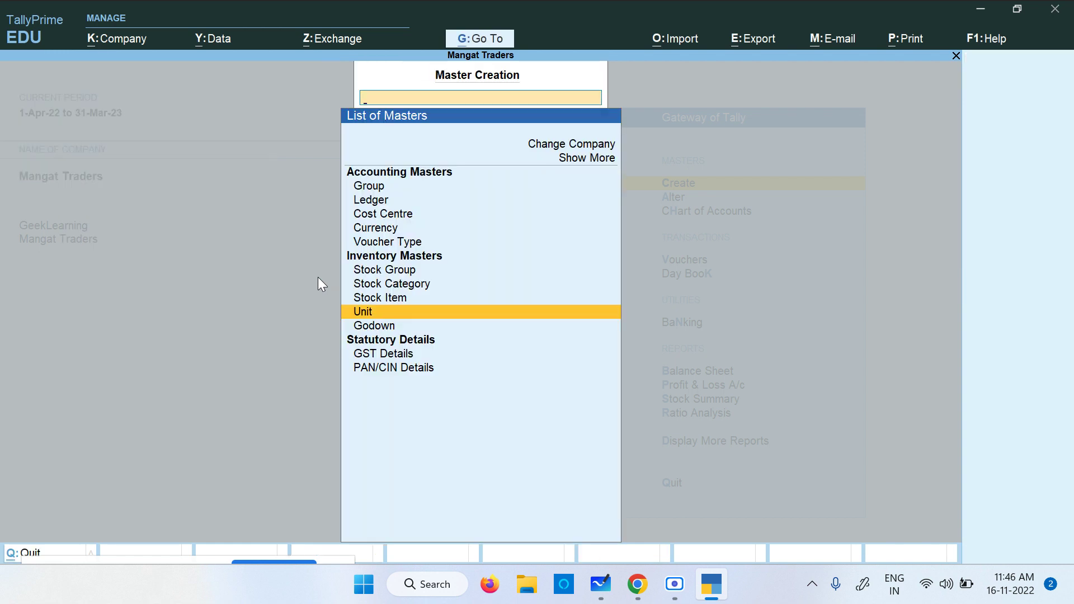
{"action": "key", "text": "Escape"}
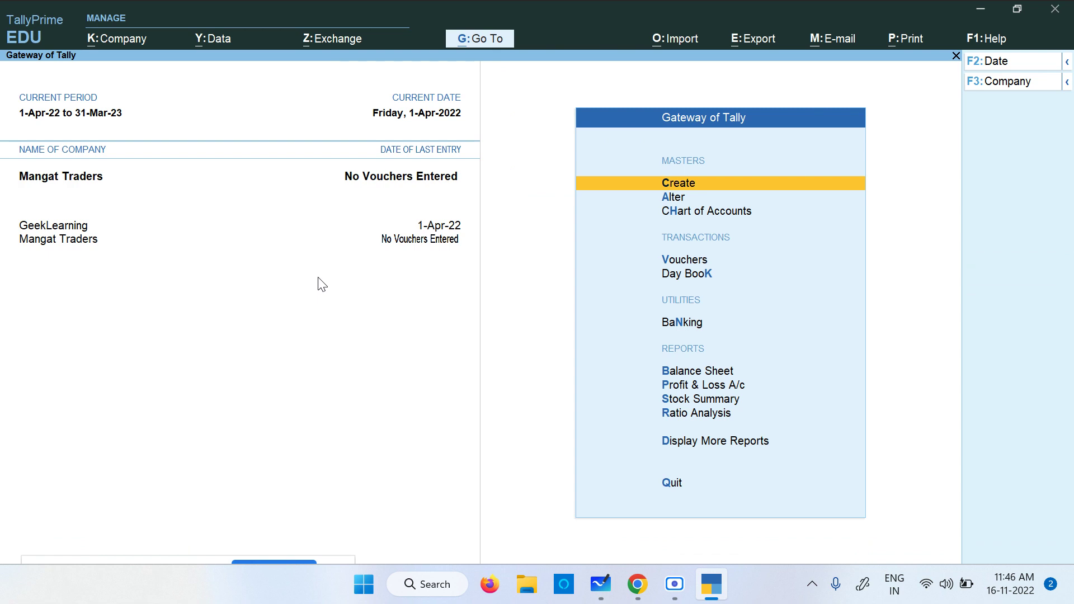
- Review the packaging of the articles in the whiteboard table, down to the Staplers row, and return to TallyPrime
{"action": "left_click", "coordinate": [601, 585]}
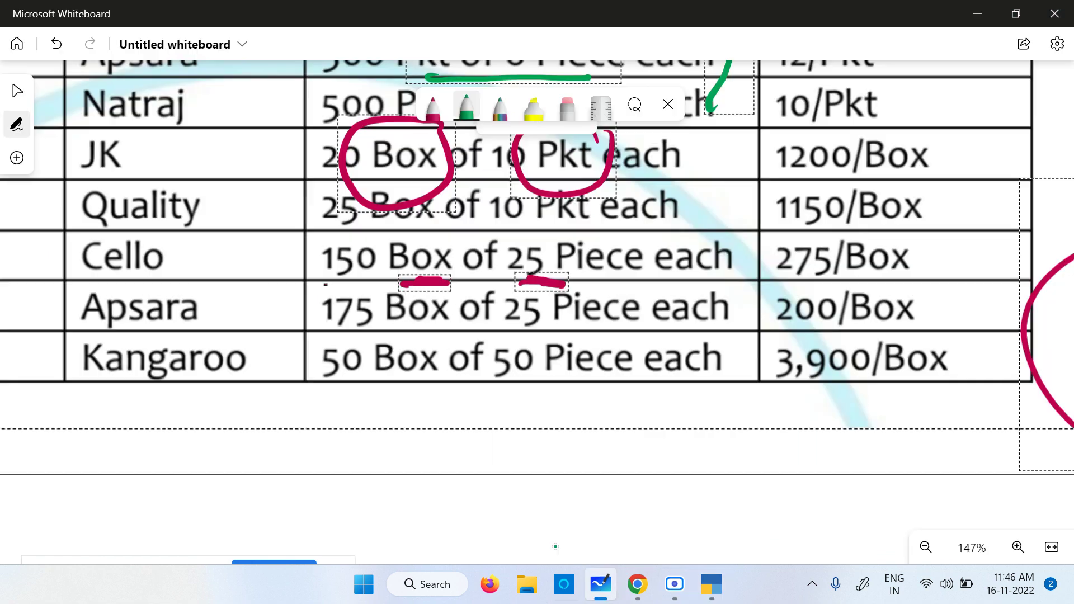
{"action": "scroll", "coordinate": [427, 317], "scroll_direction": "left", "scroll_amount": 5}
{"action": "scroll", "coordinate": [427, 316], "scroll_direction": "up", "scroll_amount": 2}
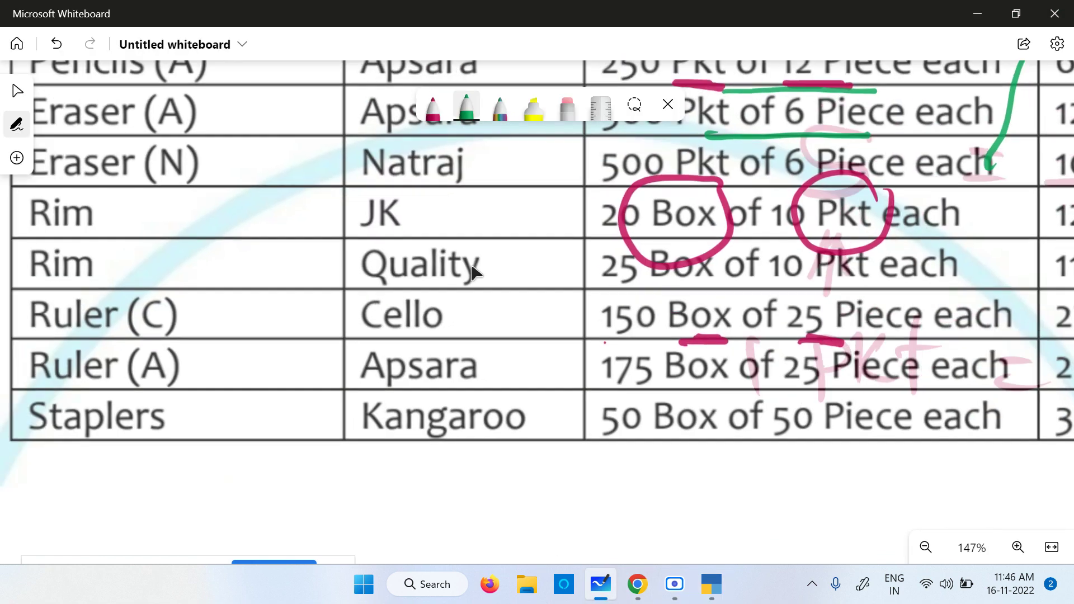
{"action": "scroll", "coordinate": [307, 355], "scroll_direction": "down", "scroll_amount": 1}
{"action": "scroll", "coordinate": [245, 374], "scroll_direction": "down", "scroll_amount": 5}
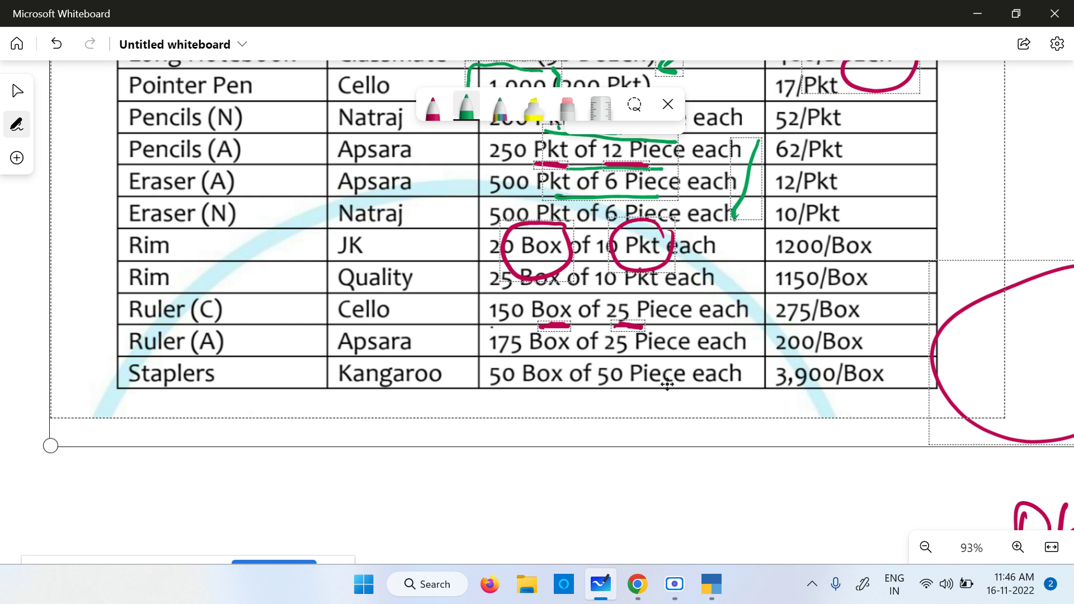
{"action": "key", "text": "alt+Tab"}
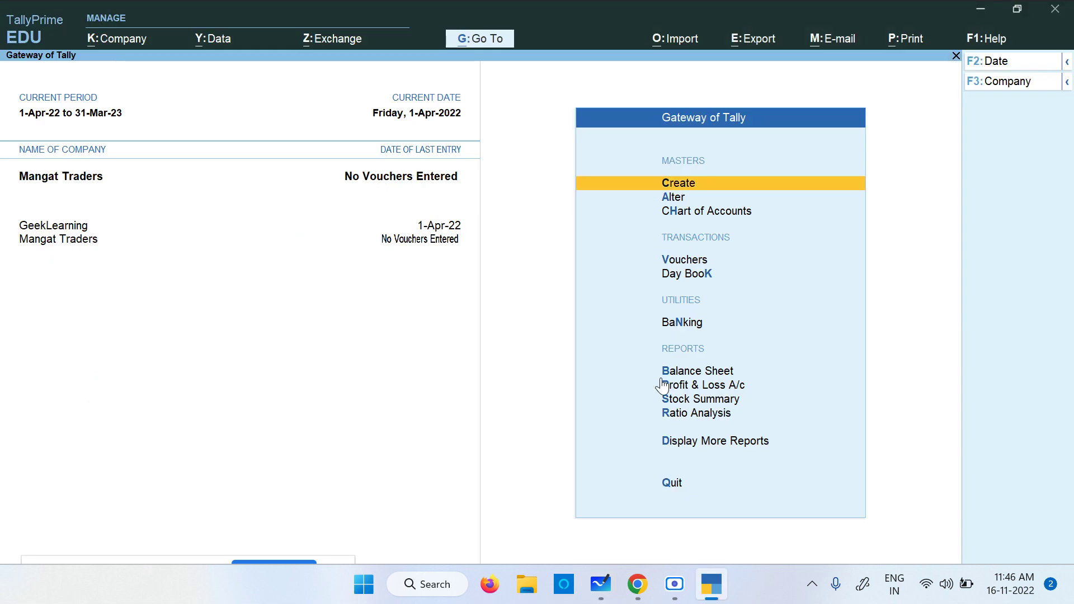
- Start creating a new stock item among the inventory masters
{"action": "key", "text": "Down"}
{"action": "key", "text": "Down"}
{"action": "key", "text": "Up"}
{"action": "key", "text": "Up"}
{"action": "key", "text": "Return"}
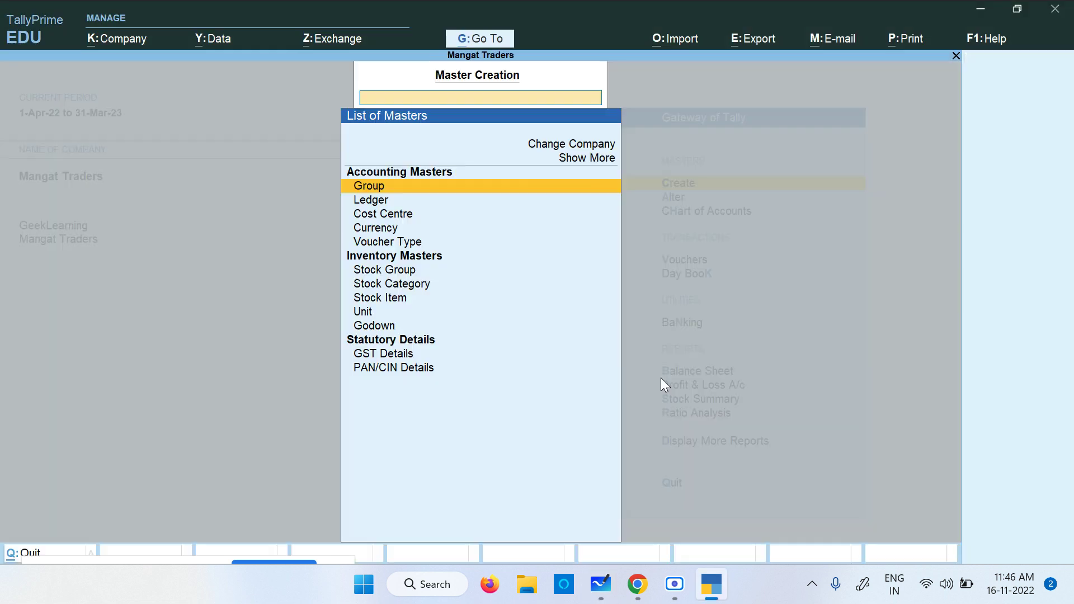
{"action": "key", "text": "Down"}
{"action": "key", "text": "Down"}
{"action": "key", "text": "Down"}
{"action": "key", "text": "Down"}
{"action": "key", "text": "Down"}
{"action": "key", "text": "Down"}
{"action": "key", "text": "Down"}
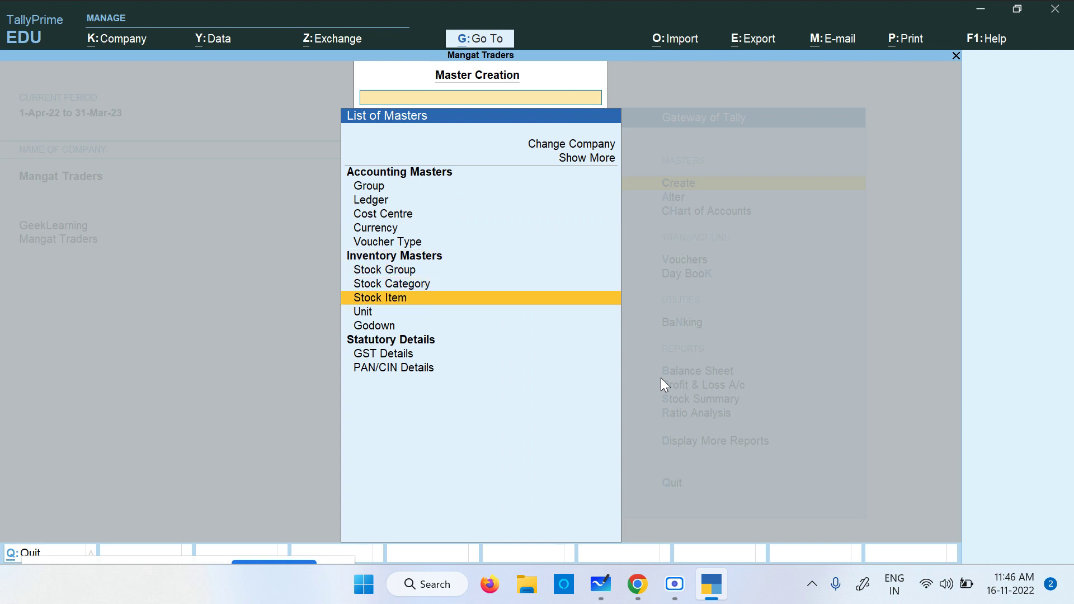
{"action": "key", "text": "Return"}
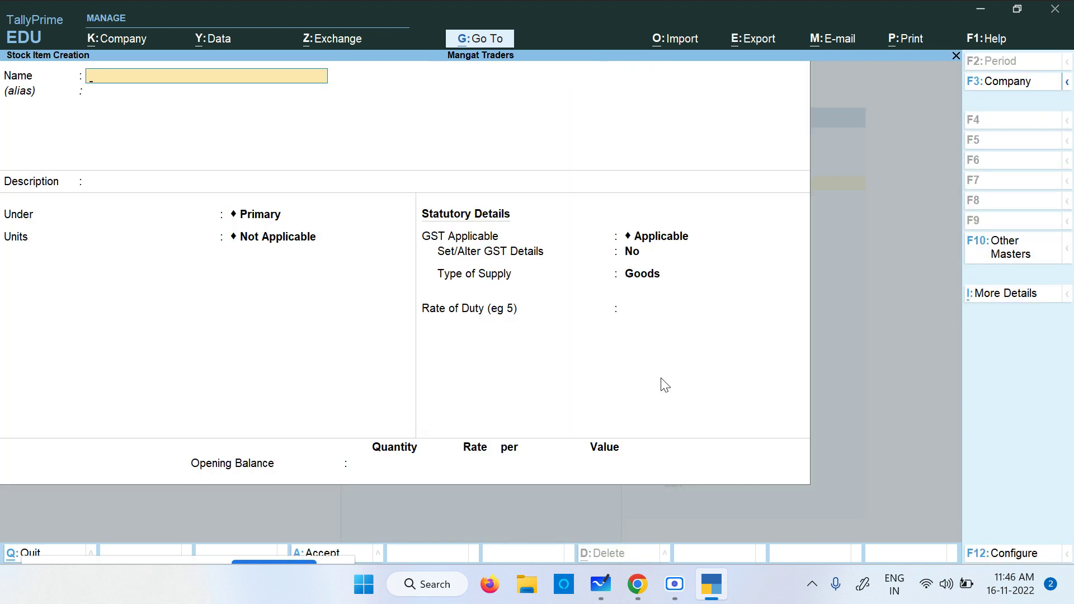
- Name the new stock item Stapelers and place it under the Primary group
{"action": "left_click", "coordinate": [674, 584]}
{"action": "type", "text": "Stapelers"}
{"action": "key", "text": "Return"}
{"action": "key", "text": "Return"}
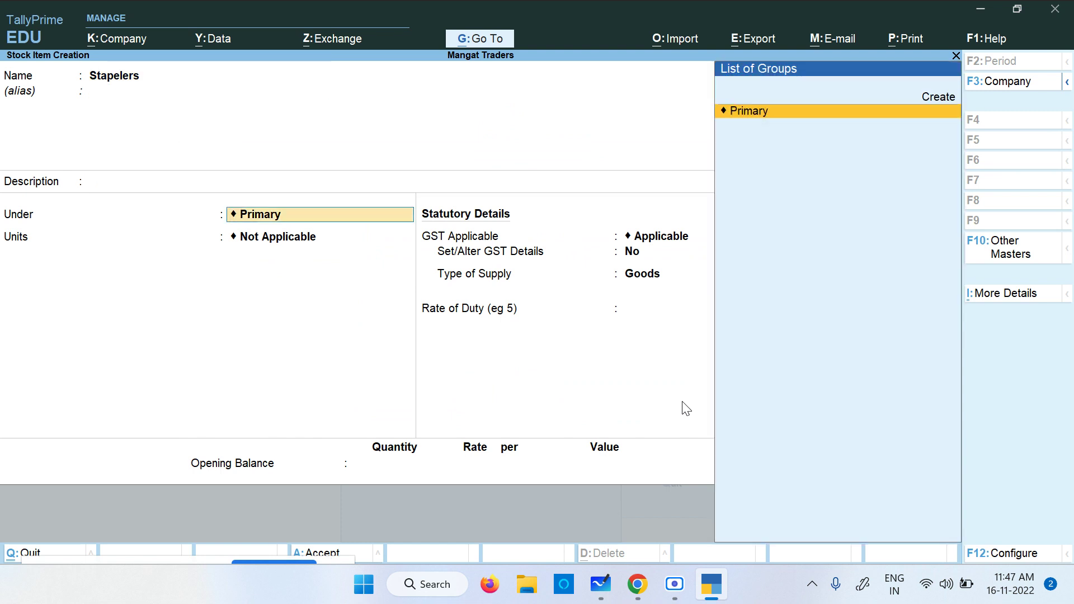
{"action": "key", "text": "Return"}
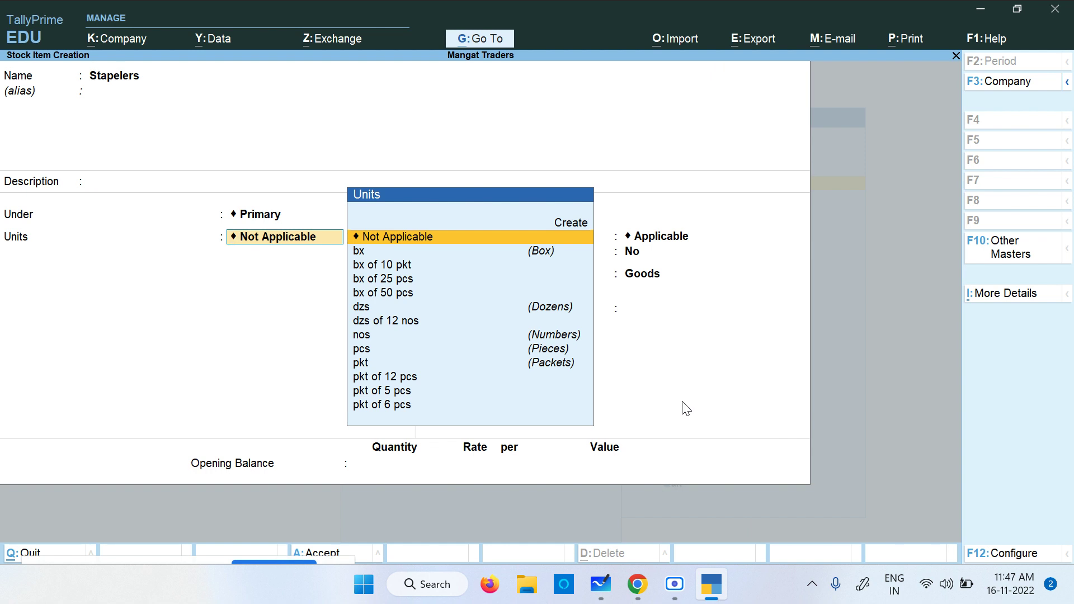
- Check the Staplers packaging on the whiteboard and return to the stock item form in TallyPrime
{"action": "key", "text": "alt+Tab"}
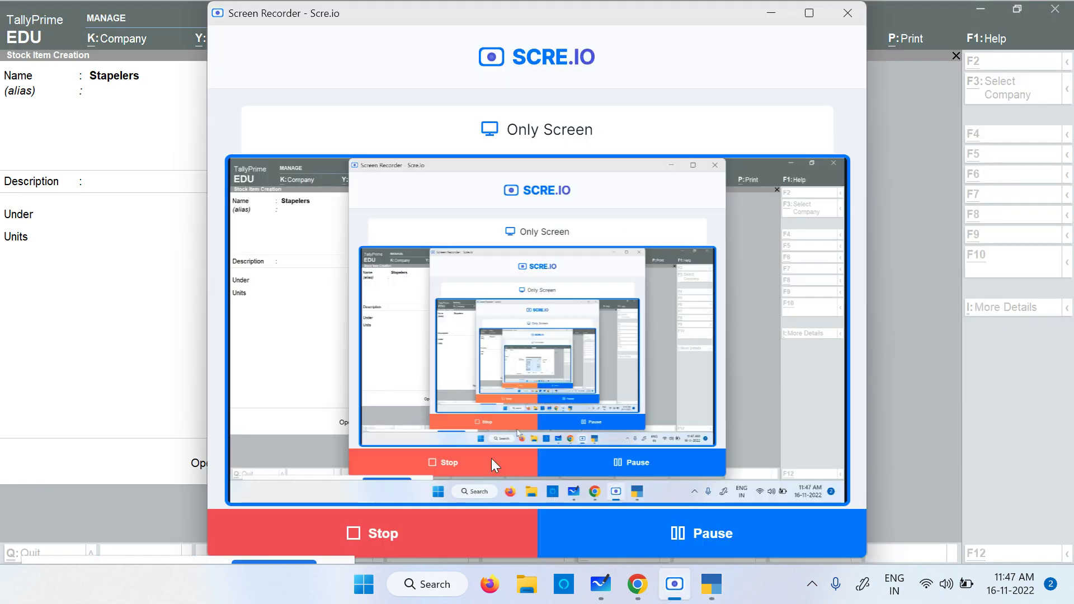
{"action": "left_click", "coordinate": [674, 584]}
{"action": "left_click", "coordinate": [638, 585]}
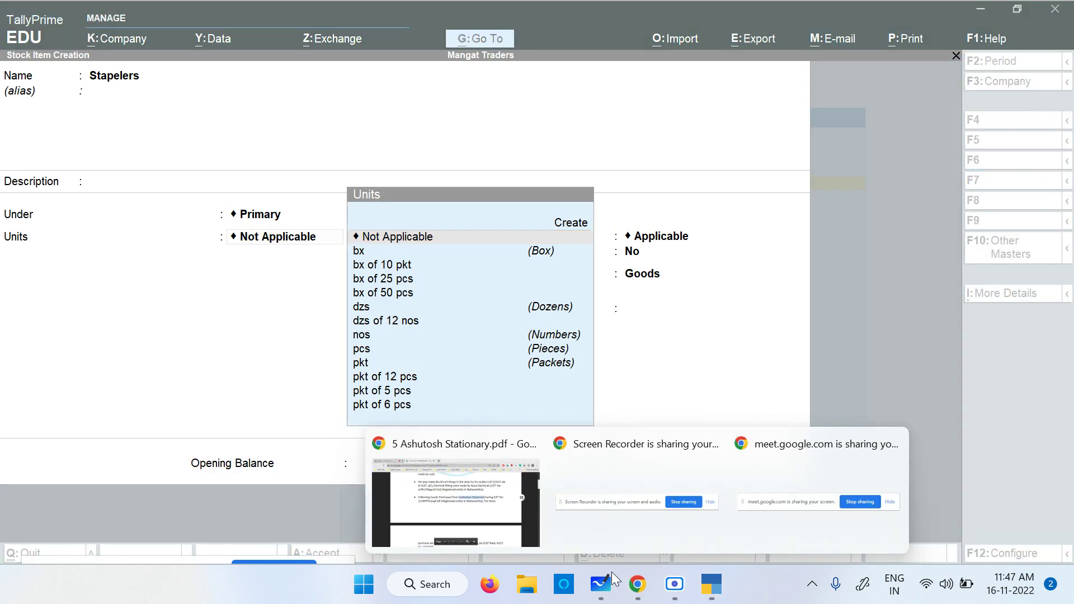
{"action": "left_click", "coordinate": [595, 588]}
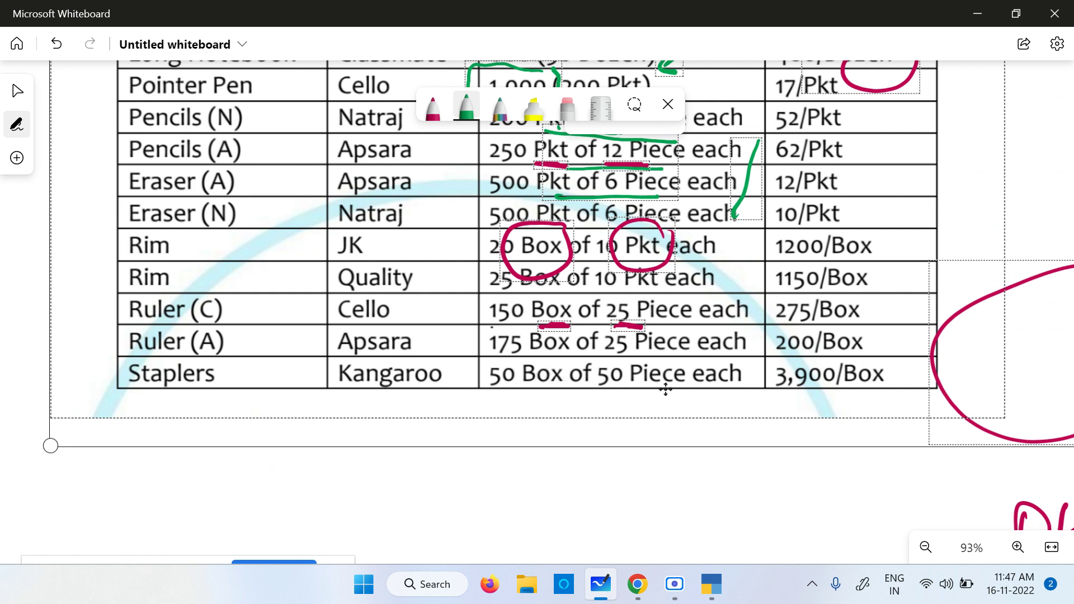
{"action": "key", "text": "alt+Tab"}
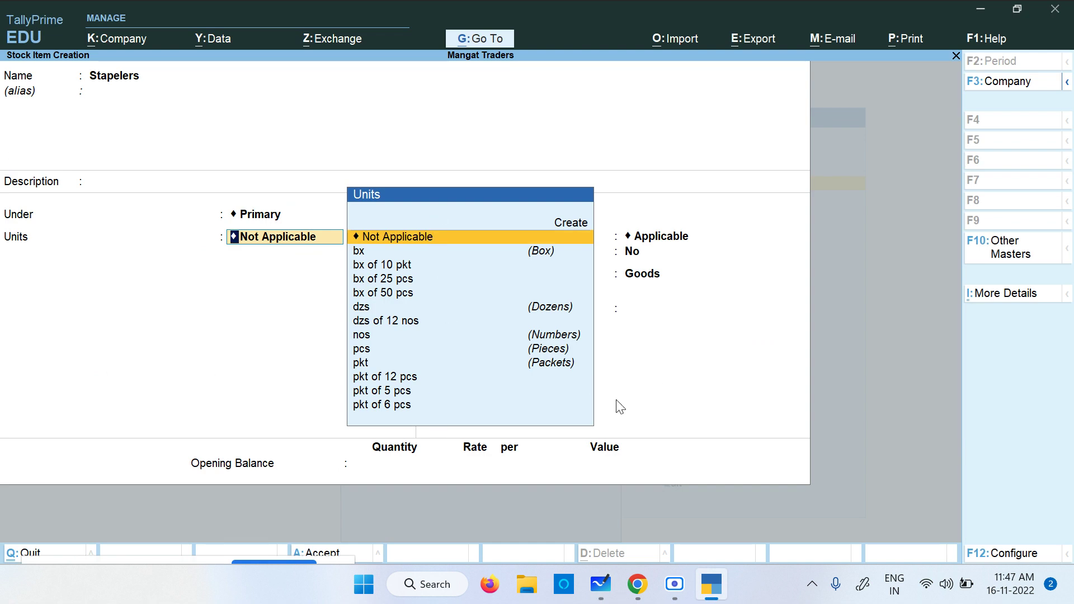
- Go through the available units and assign bx of 50 pcs as the main unit of Stapelers
{"action": "key", "text": "Down"}
{"action": "key", "text": "Down"}
{"action": "key", "text": "Down"}
{"action": "key", "text": "Down"}
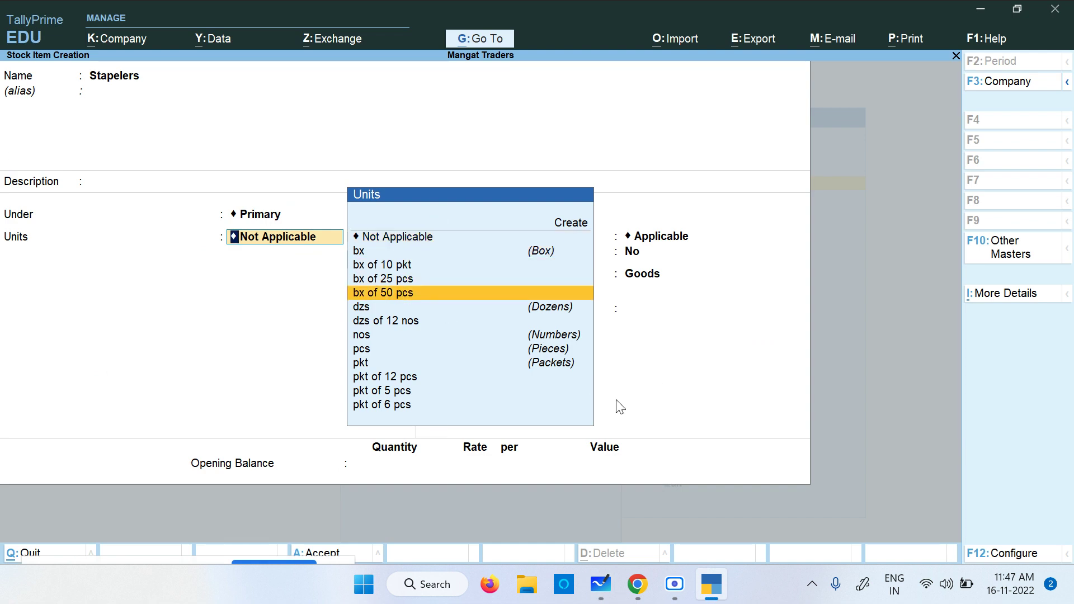
{"action": "key", "text": "Up"}
{"action": "key", "text": "Down"}
{"action": "key", "text": "Down"}
{"action": "key", "text": "Down"}
{"action": "key", "text": "Down"}
{"action": "key", "text": "Down"}
{"action": "key", "text": "Down"}
{"action": "key", "text": "Down"}
{"action": "key", "text": "Down"}
{"action": "key", "text": "Down"}
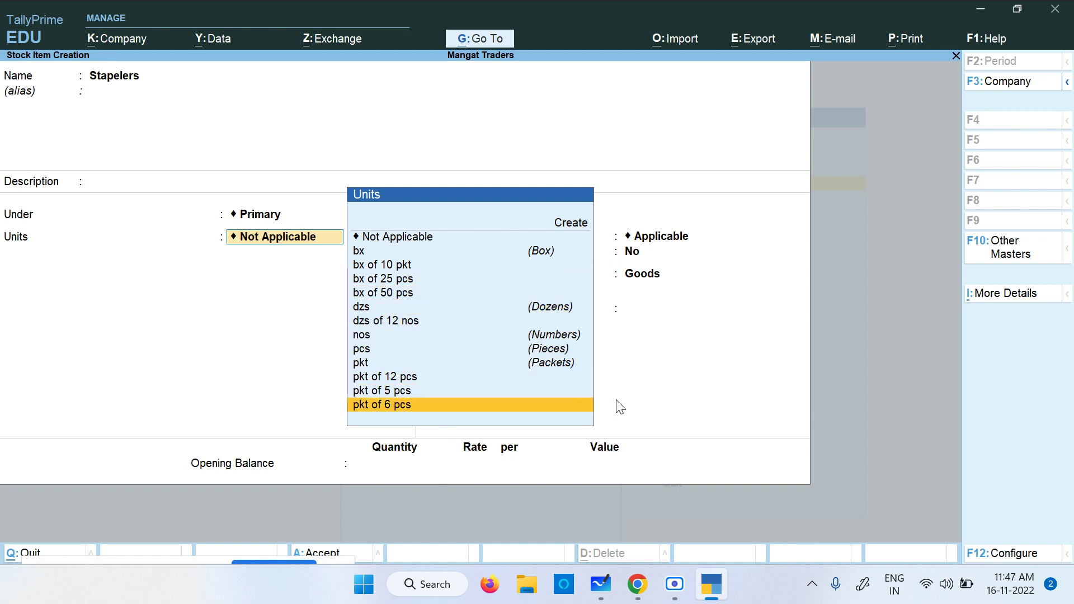
{"action": "key", "text": "Up"}
{"action": "key", "text": "Up"}
{"action": "key", "text": "Up"}
{"action": "key", "text": "Up"}
{"action": "key", "text": "Up"}
{"action": "key", "text": "Up"}
{"action": "key", "text": "Up"}
{"action": "key", "text": "Up"}
{"action": "key", "text": "Up"}
{"action": "key", "text": "Up"}
{"action": "key", "text": "Up"}
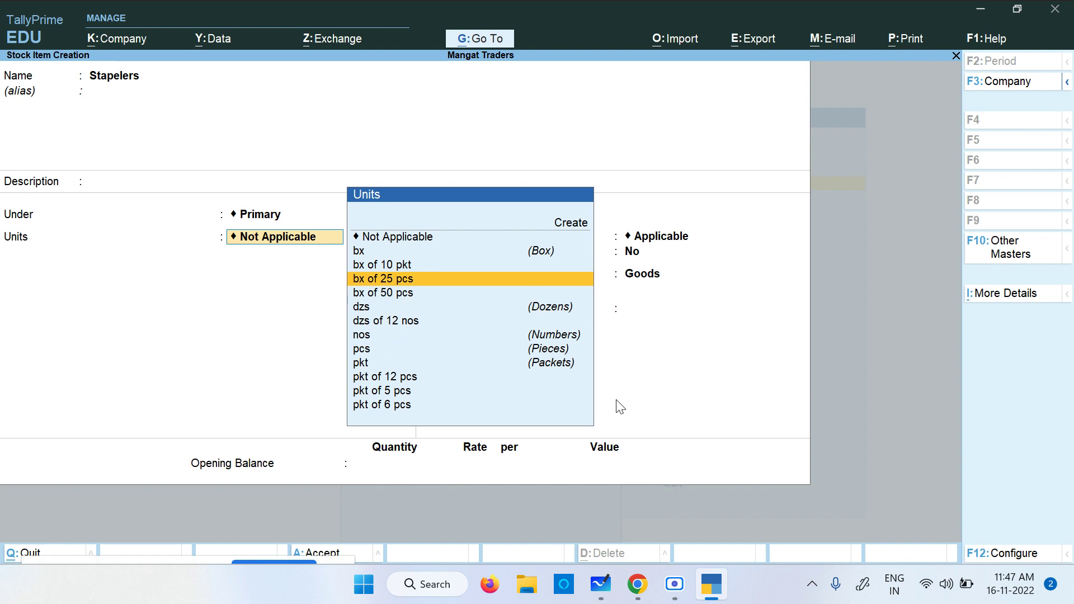
{"action": "key", "text": "Down"}
{"action": "key", "text": "Down"}
{"action": "key", "text": "Down"}
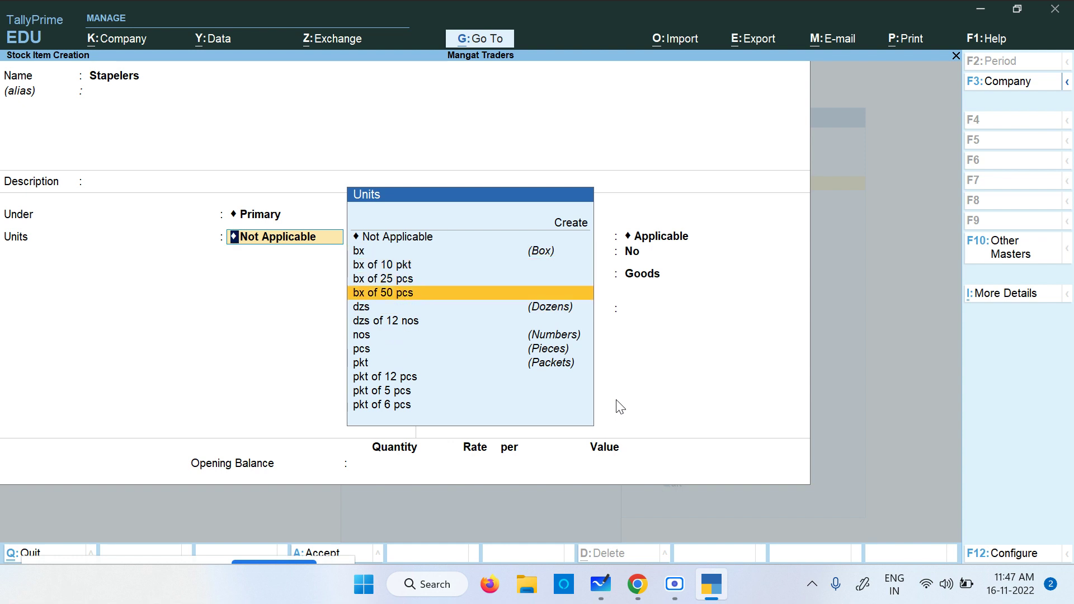
{"action": "key", "text": "Return"}
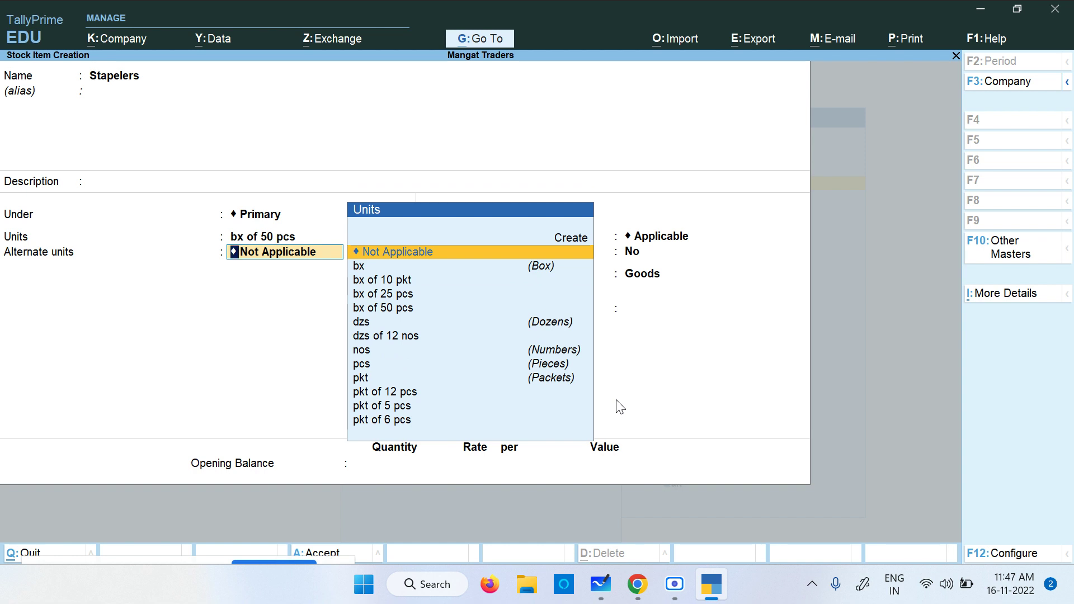
- Try to use bx as the alternate unit of Stapelers and reset the main unit to Not Applicable
{"action": "key", "text": "Down"}
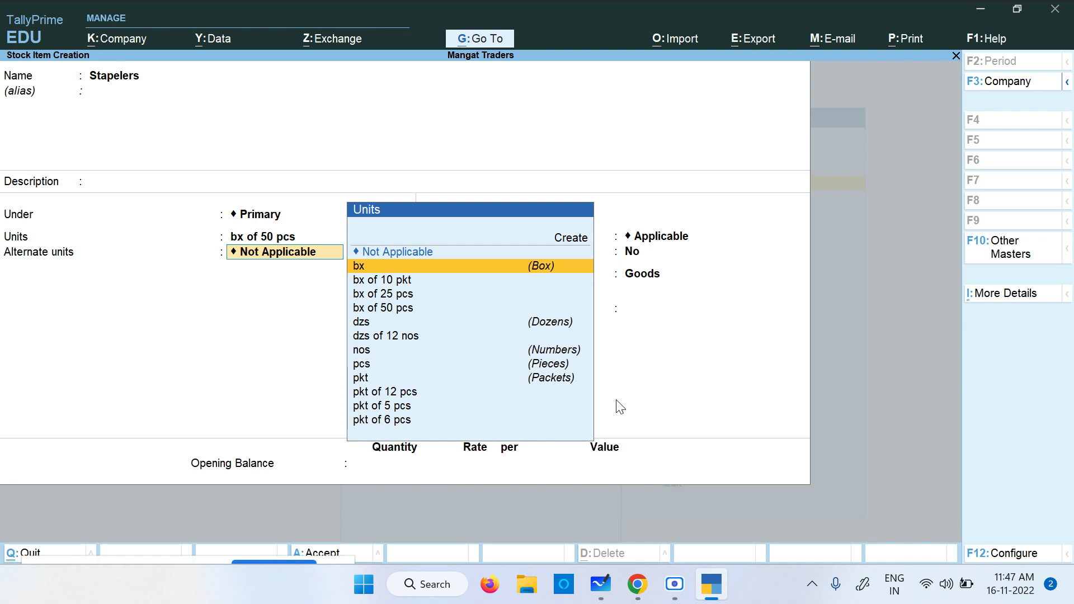
{"action": "key", "text": "Return"}
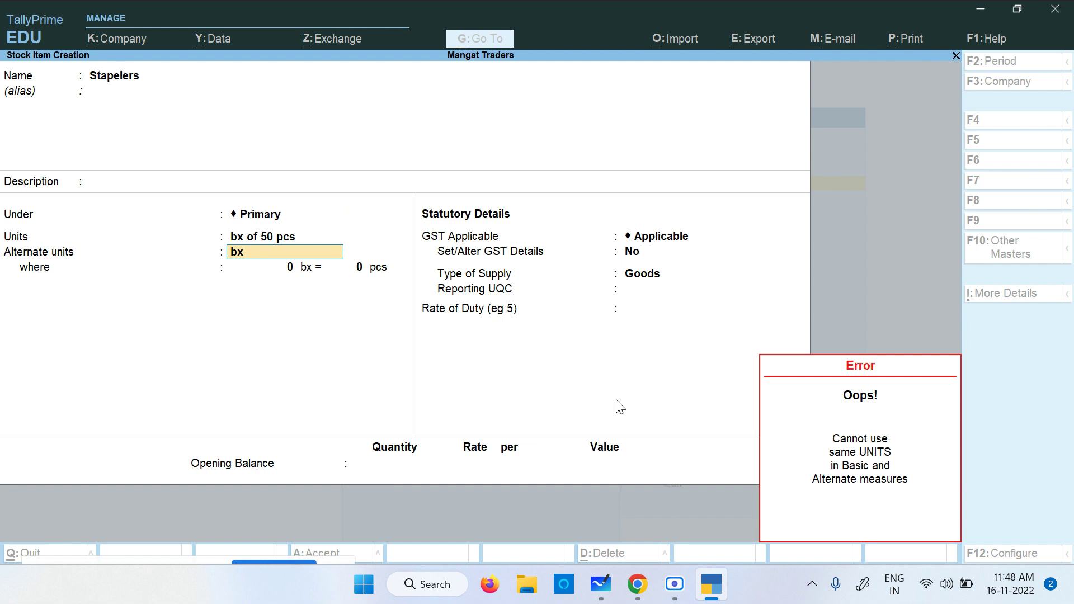
{"action": "key", "text": "Escape"}
{"action": "key", "text": "BackSpace"}
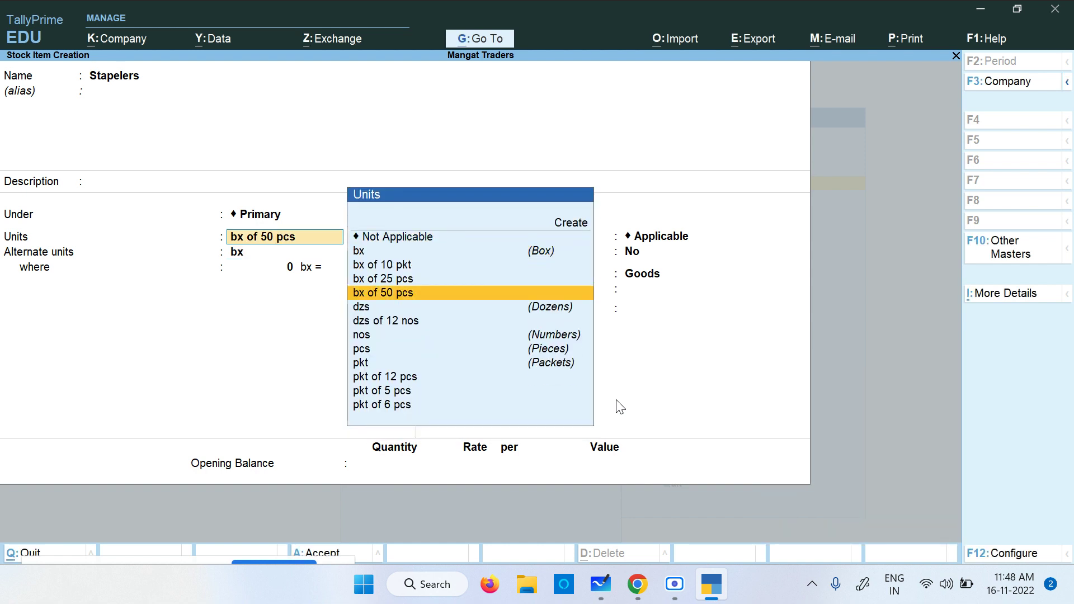
{"action": "key", "text": "Up"}
{"action": "key", "text": "Up"}
{"action": "key", "text": "Up"}
{"action": "key", "text": "Up"}
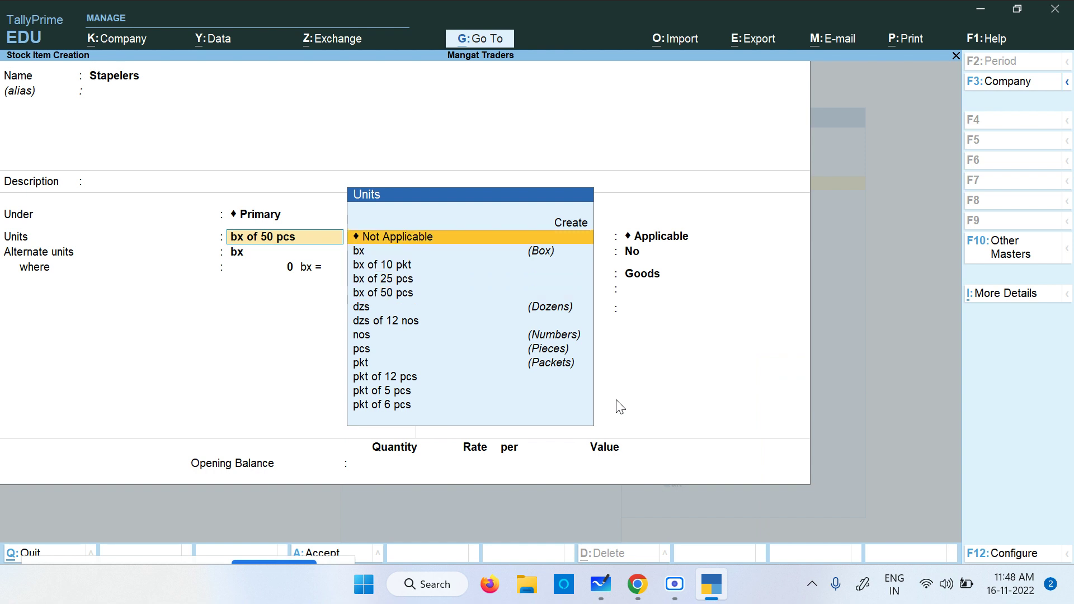
{"action": "key", "text": "Return"}
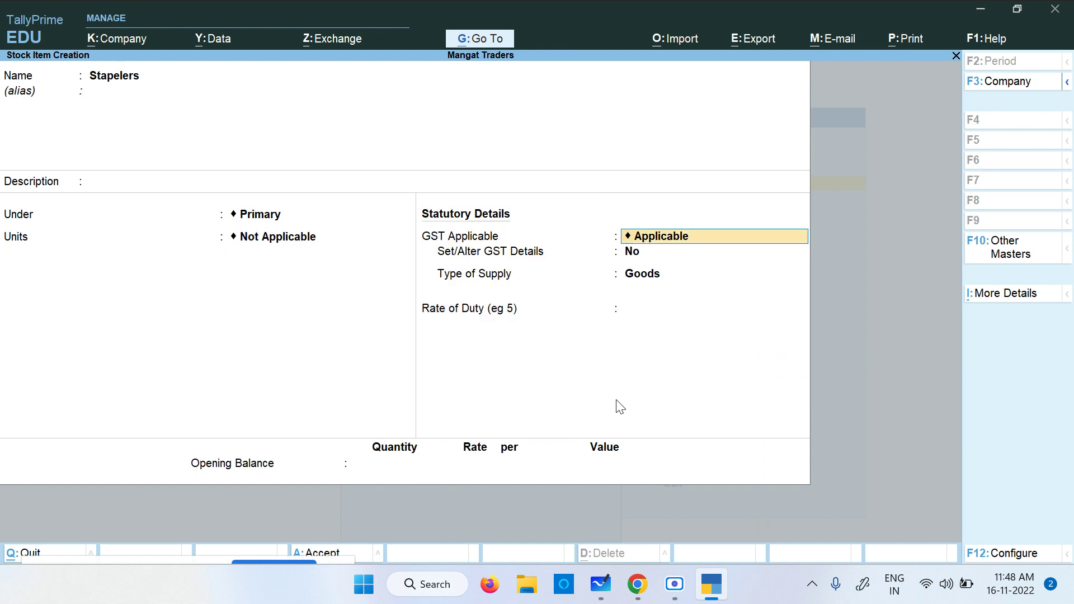
- Set the unit of Stapelers to bx of 50 pcs and keep its alternate unit Not Applicable
{"action": "key", "text": "BackSpace"}
{"action": "key", "text": "Up"}
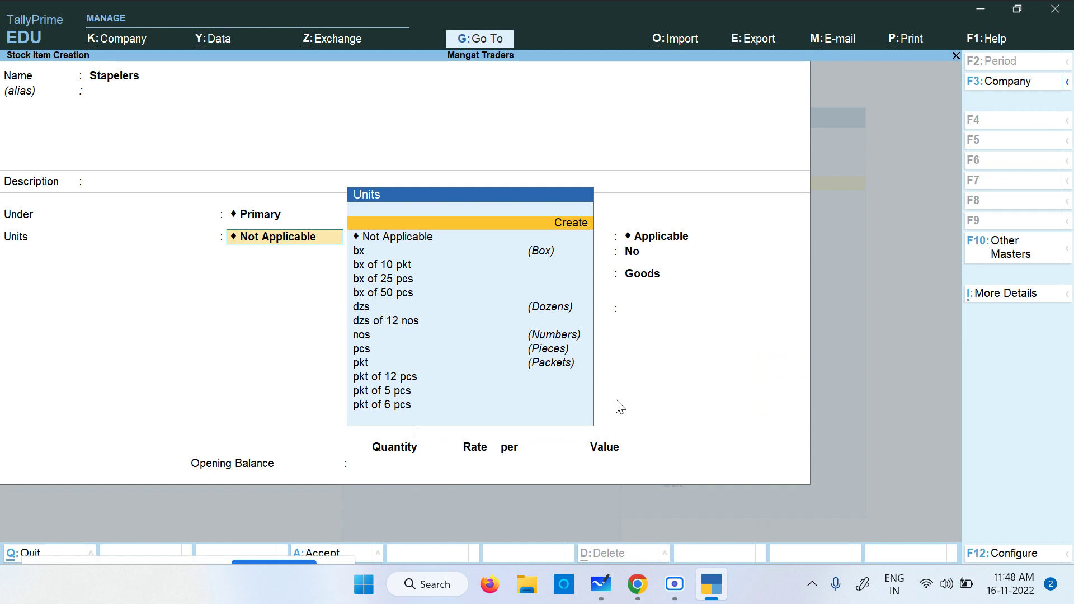
{"action": "key", "text": "Down"}
{"action": "key", "text": "Down"}
{"action": "key", "text": "Down"}
{"action": "key", "text": "Down"}
{"action": "key", "text": "Down"}
{"action": "key", "text": "Return"}
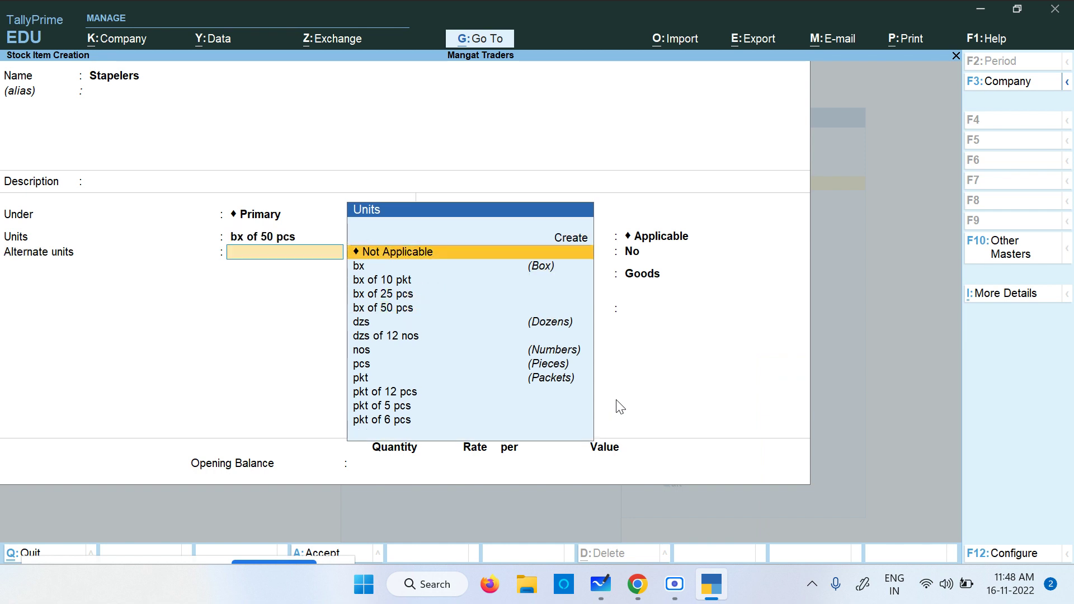
{"action": "key", "text": "Return"}
{"action": "key", "text": "Return"}
{"action": "key", "text": "Return"}
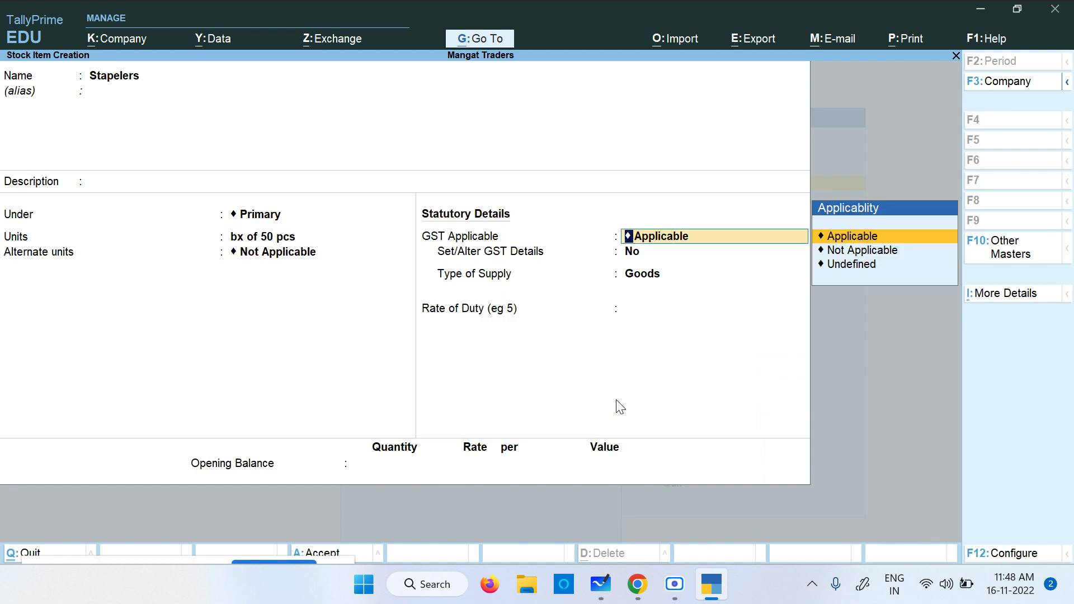
- Accept the default statutory details for Stapelers and save the stock item
{"action": "key", "text": "Return"}
{"action": "key", "text": "Return"}
{"action": "key", "text": "Return"}
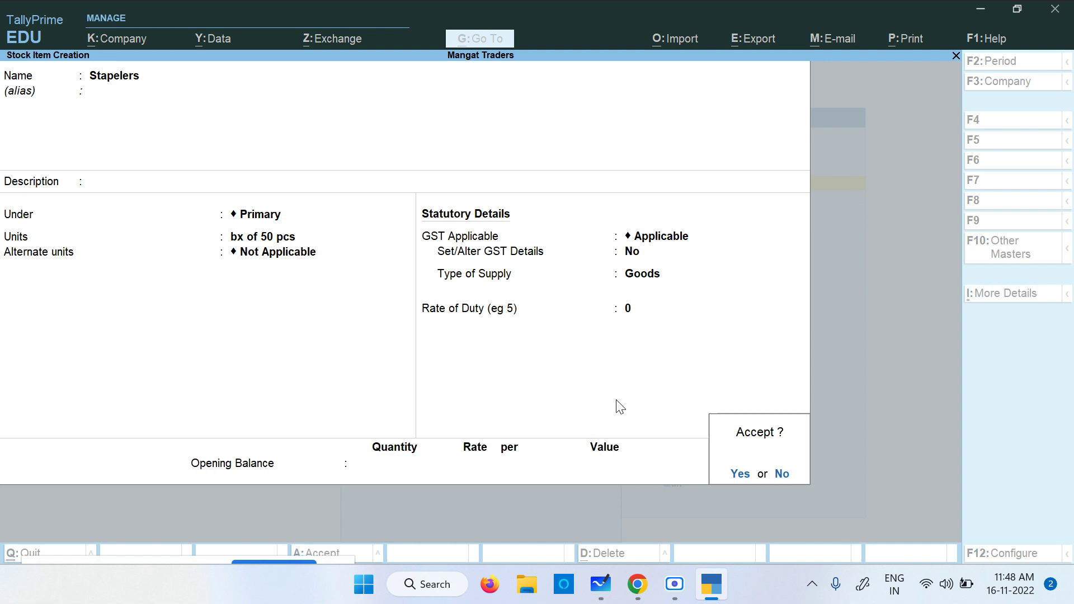
{"action": "key", "text": "Return"}
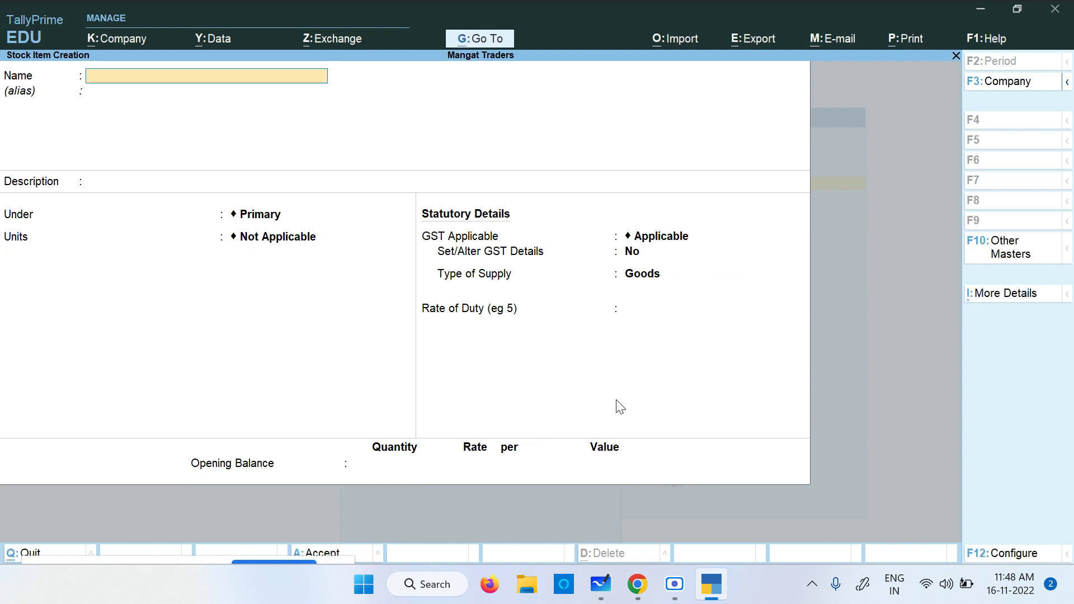
- Check the Ruler rows on the whiteboard and, in TallyPrime, start a stock item named Ruler under Primary
{"action": "key", "text": "alt+Tab"}
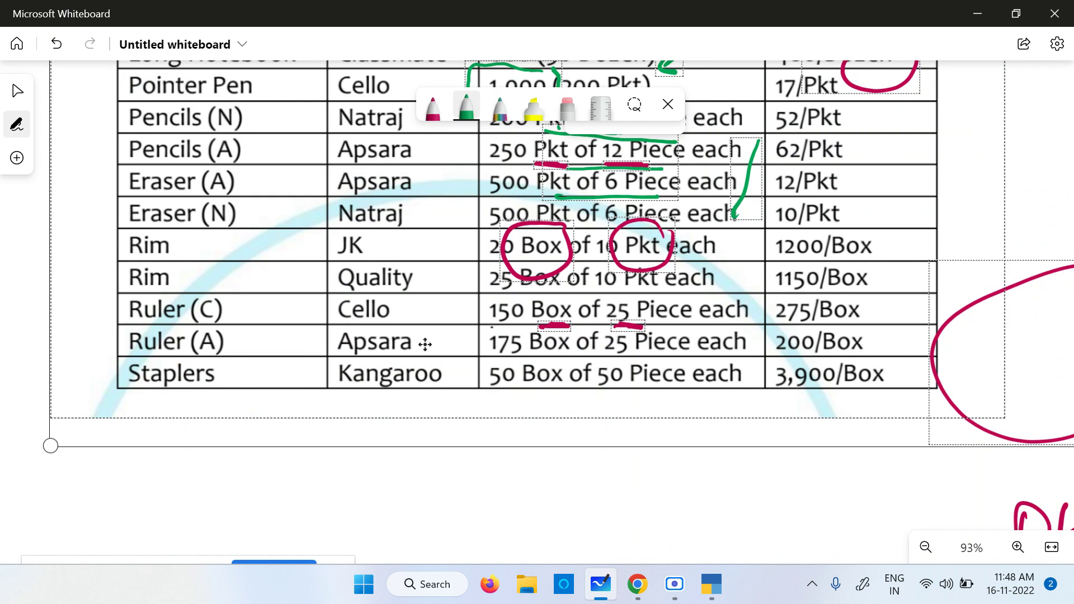
{"action": "key", "text": "alt+Tab"}
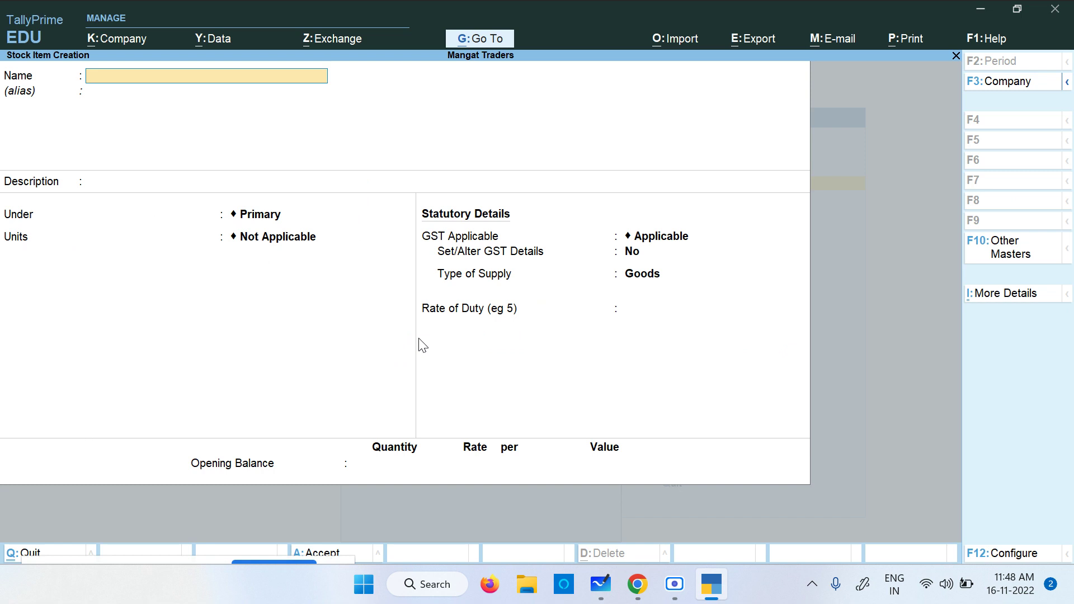
{"action": "type", "text": "Ru"}
{"action": "key", "text": "Return"}
{"action": "key", "text": "Return"}
{"action": "key", "text": "Return"}
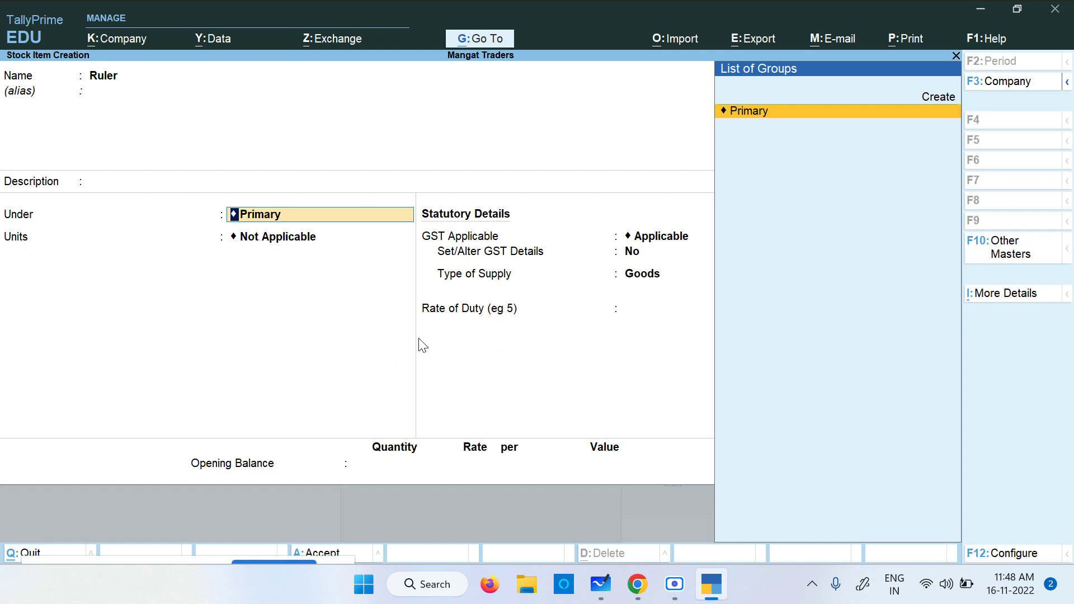
{"action": "key", "text": "Return"}
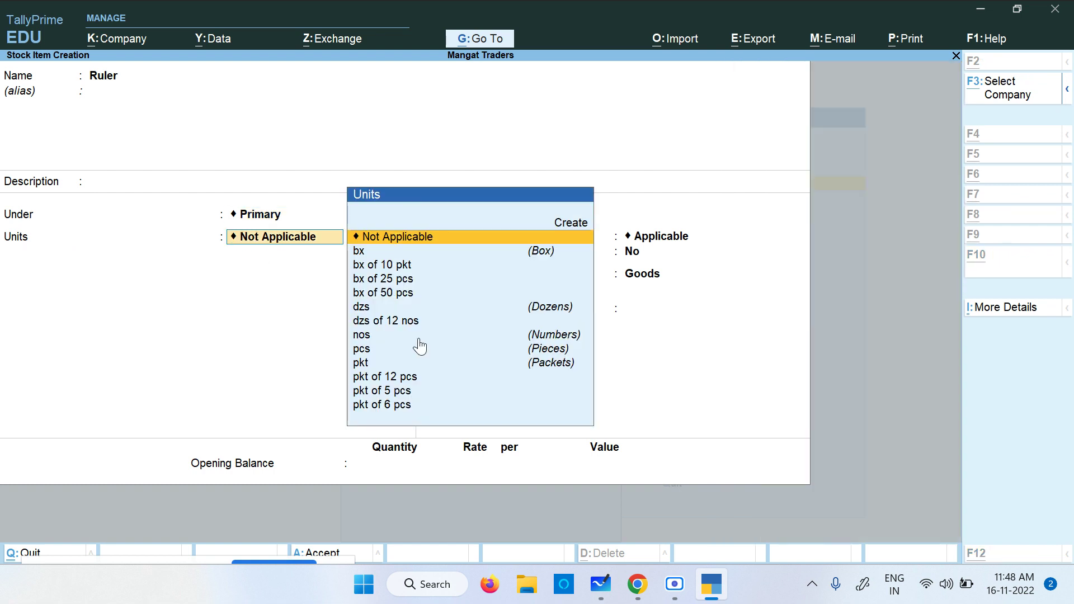
- Check the Ruler rows on the whiteboard, set Ruler's unit to bx of 25 pcs and keep its alternate unit Not Applicable
{"action": "key", "text": "alt+Tab"}
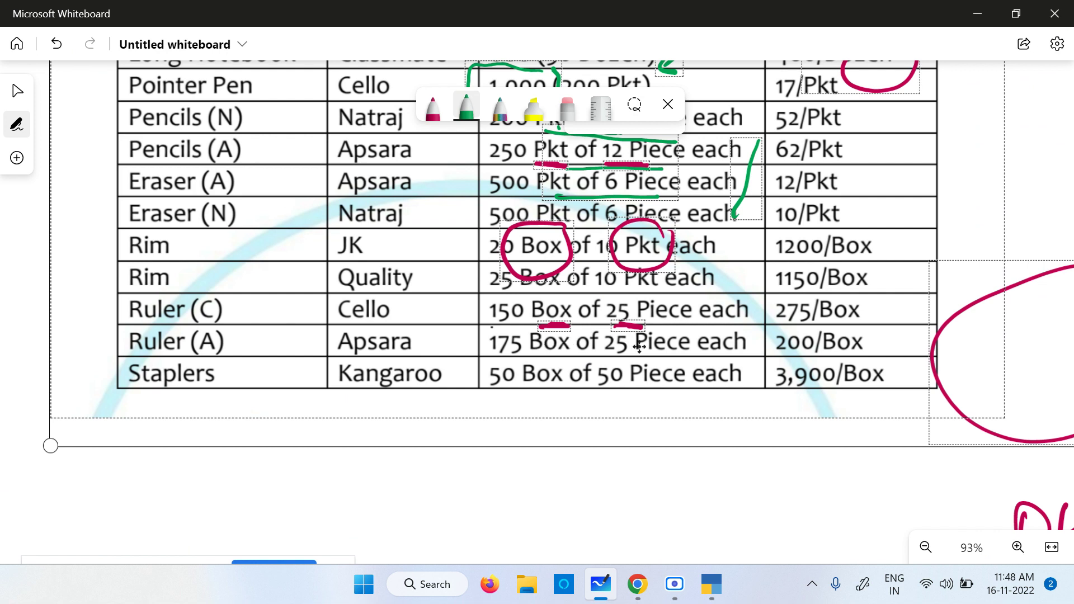
{"action": "key", "text": "alt+Tab"}
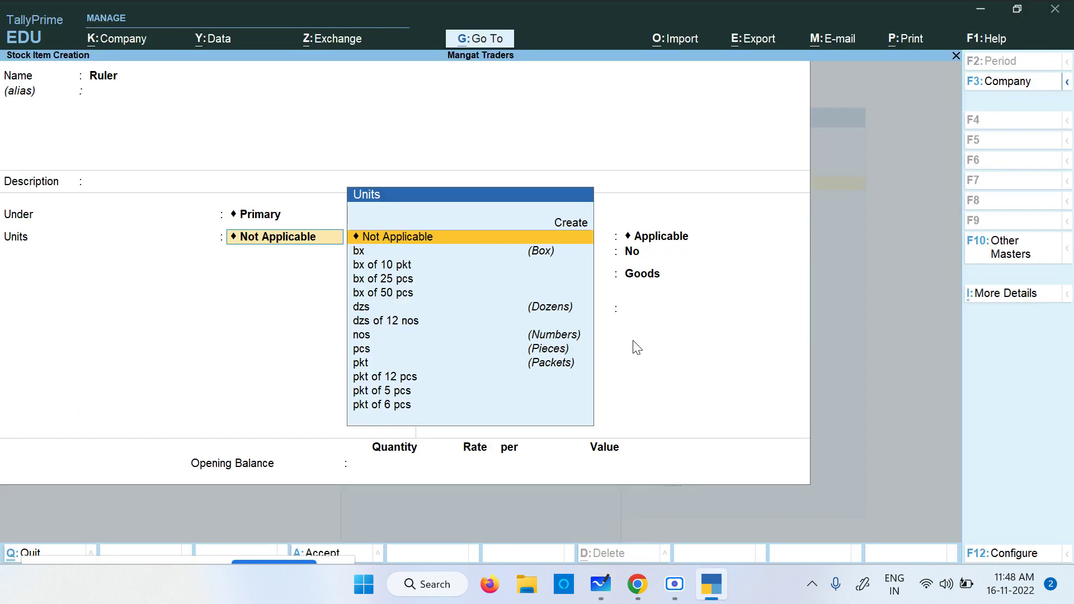
{"action": "key", "text": "Down"}
{"action": "key", "text": "Down"}
{"action": "key", "text": "Down"}
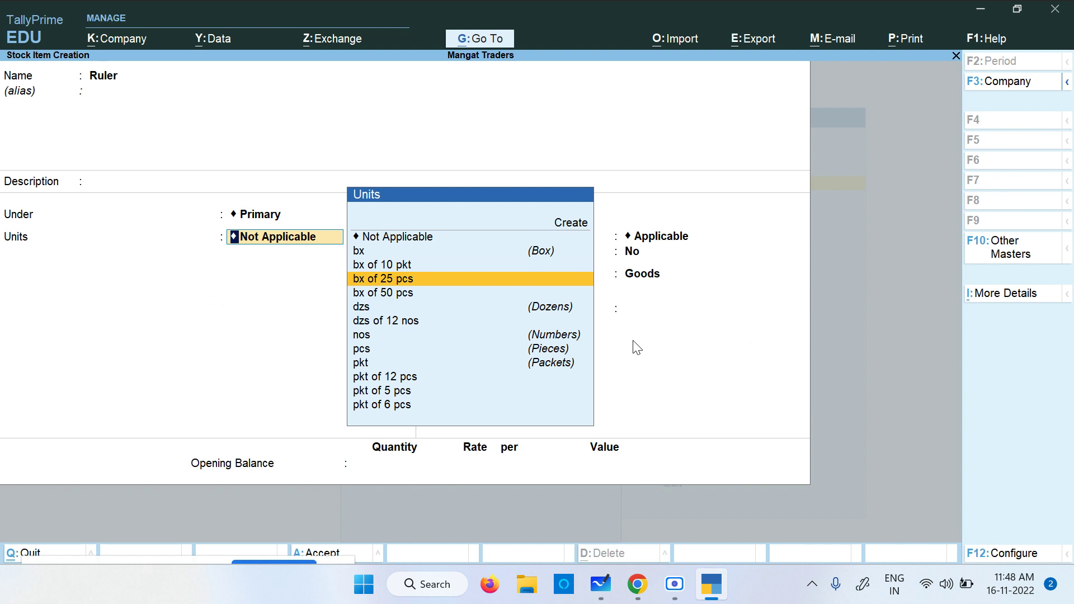
{"action": "key", "text": "Return"}
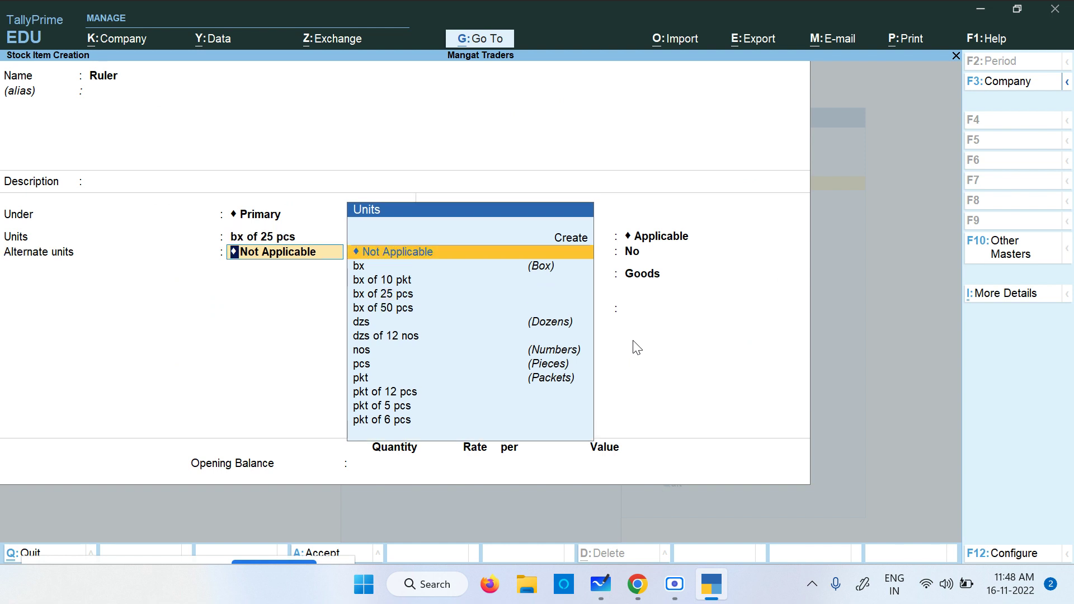
{"action": "key", "text": "Return"}
{"action": "key", "text": "Return"}
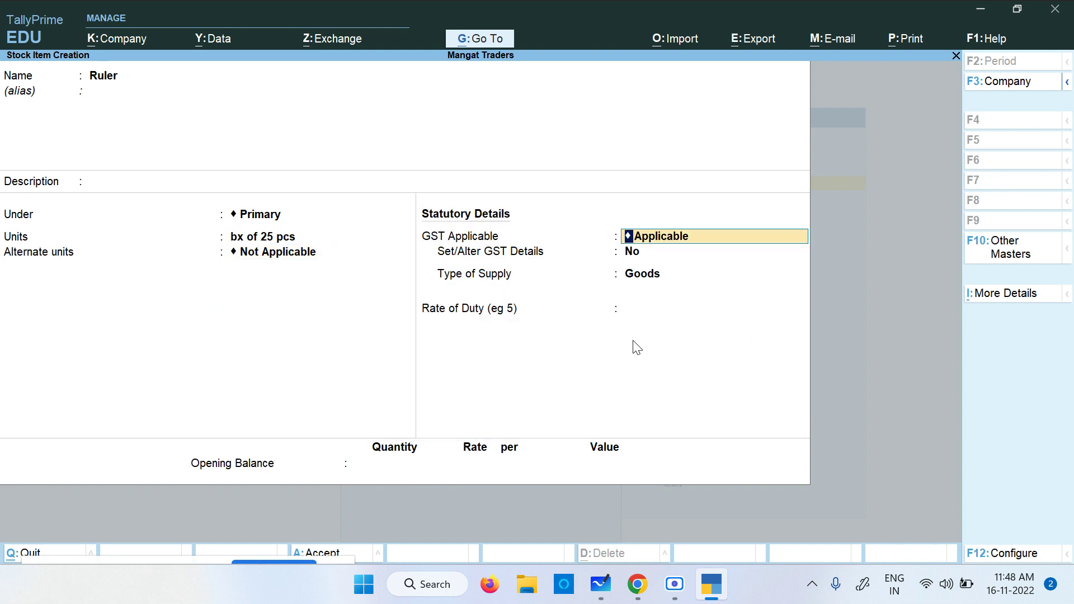
- Accept the default statutory details for Ruler, save the stock item and return to the Gateway of Tally
{"action": "key", "text": "Return"}
{"action": "key", "text": "Return"}
{"action": "key", "text": "Return"}
{"action": "key", "text": "Return"}
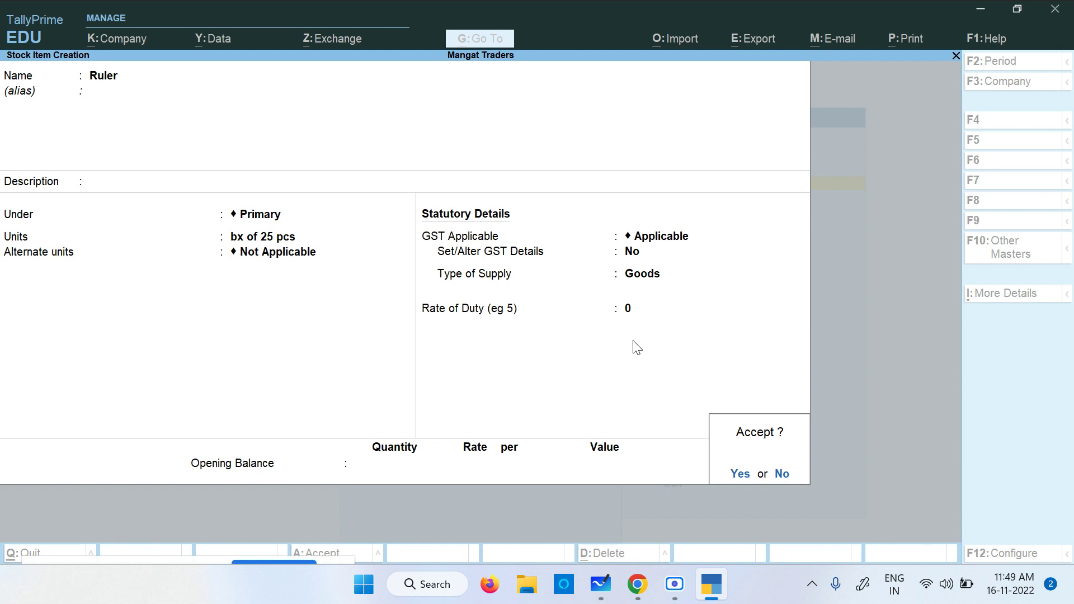
{"action": "key", "text": "Return"}
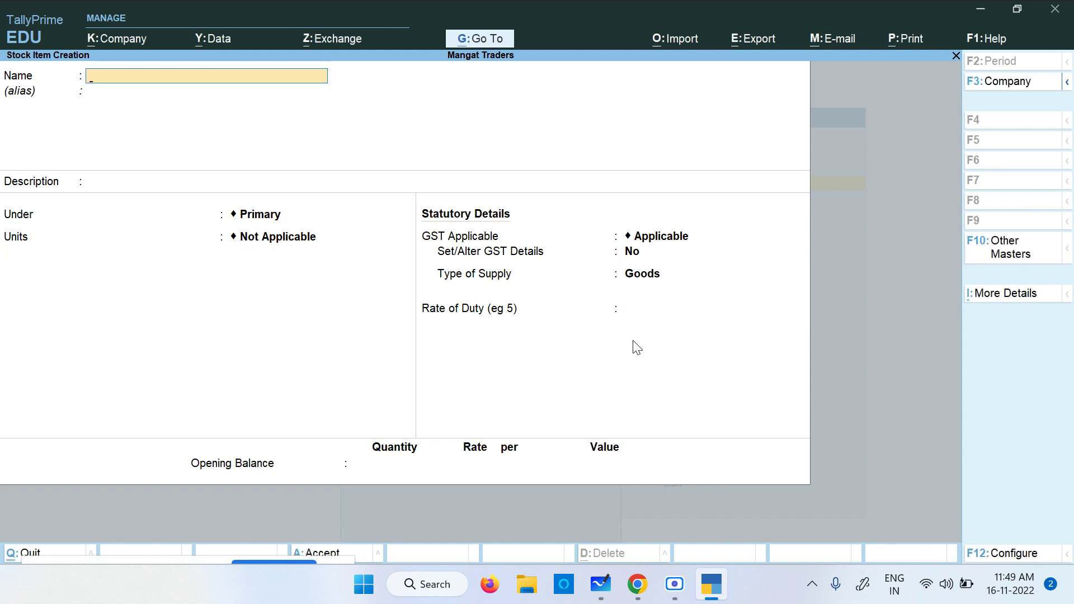
{"action": "key", "text": "Escape"}
{"action": "key", "text": "Escape"}
{"action": "key", "text": "Escape"}
{"action": "key", "text": "Escape"}
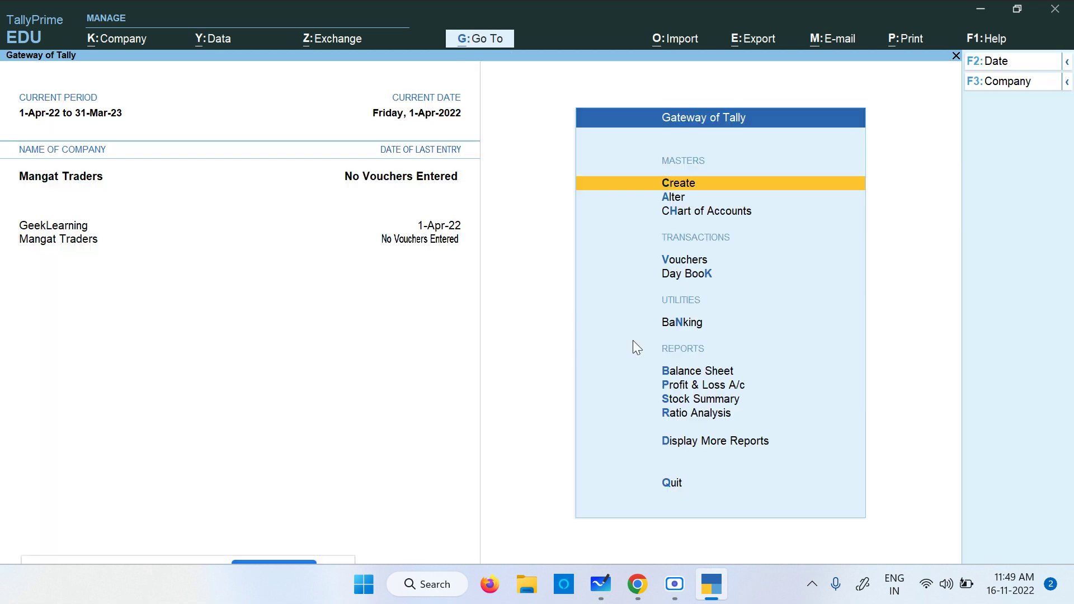
- Start a purchase voucher with Sudarshan Statinary as the party and Purchase Goods - Local as the purchase ledger
{"action": "key", "text": "p"}
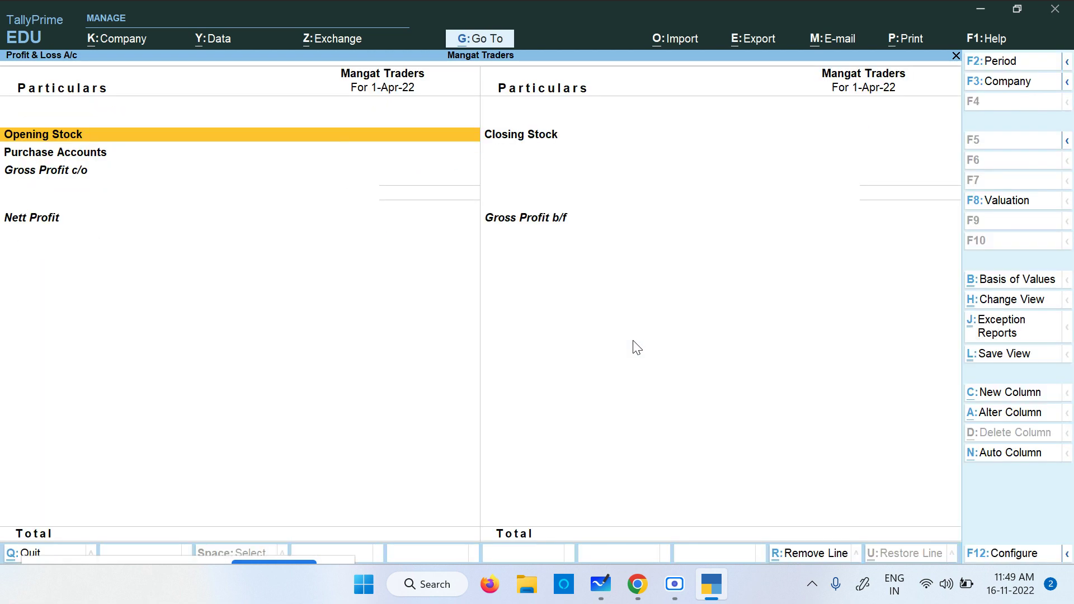
{"action": "key", "text": "Escape"}
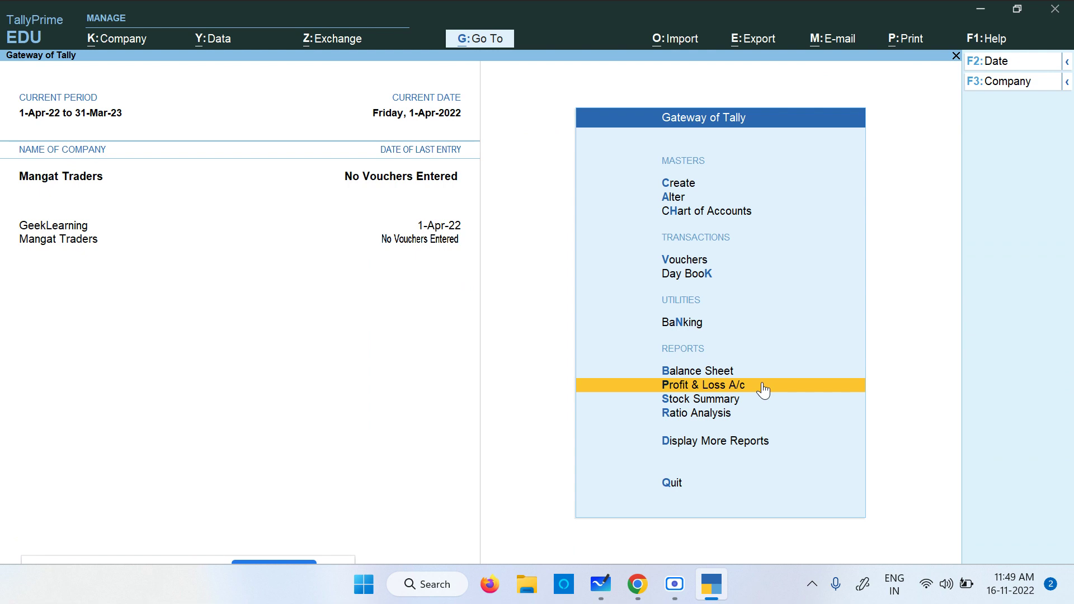
{"action": "key", "text": "v"}
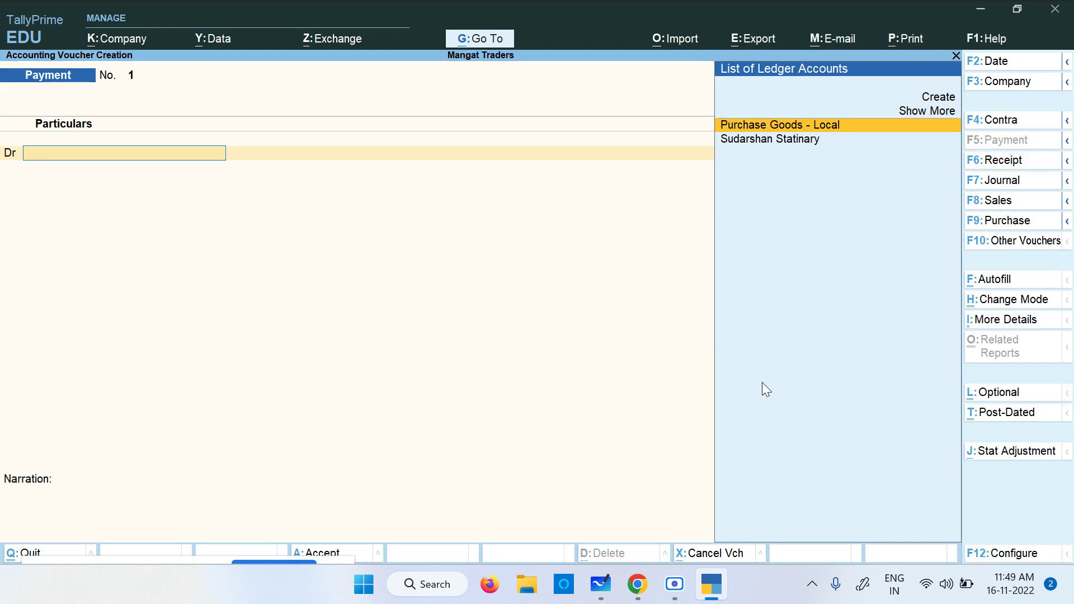
{"action": "left_click", "coordinate": [1021, 227]}
{"action": "key", "text": "Return"}
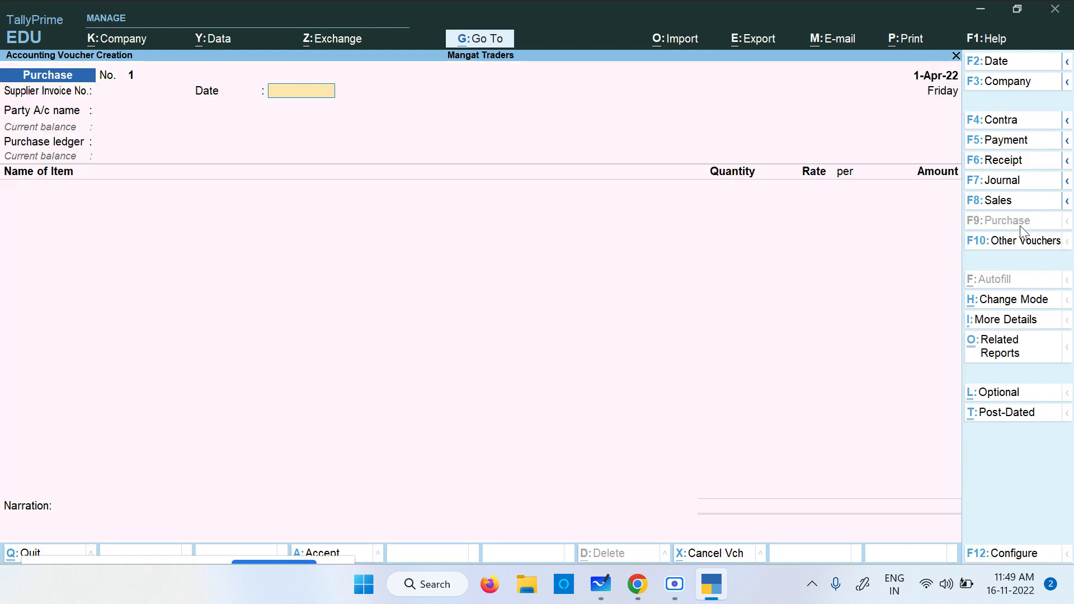
{"action": "key", "text": "Return"}
{"action": "key", "text": "Down"}
{"action": "key", "text": "Return"}
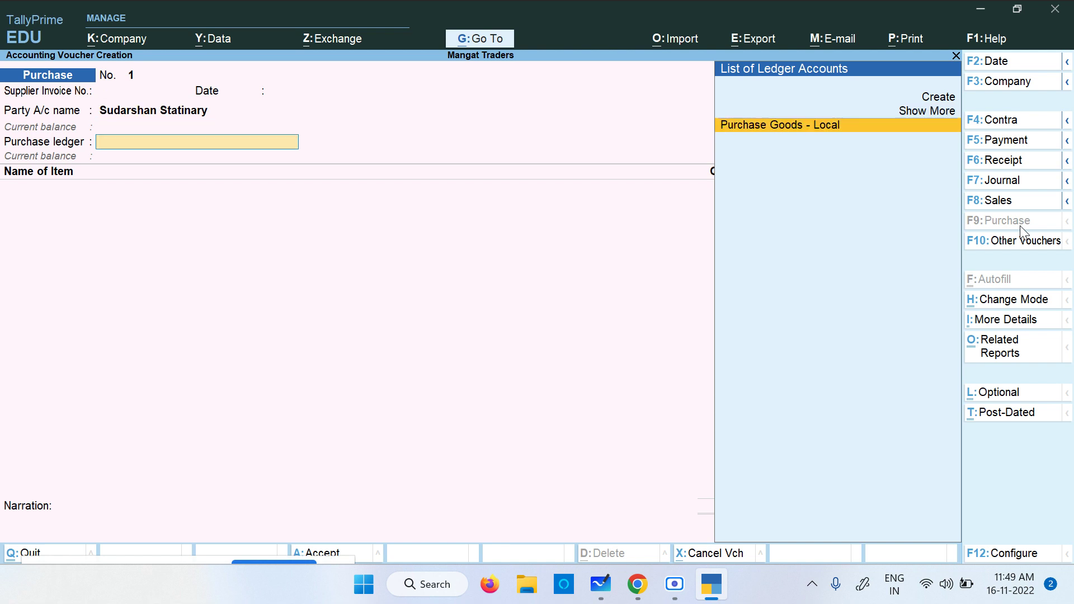
{"action": "key", "text": "Return"}
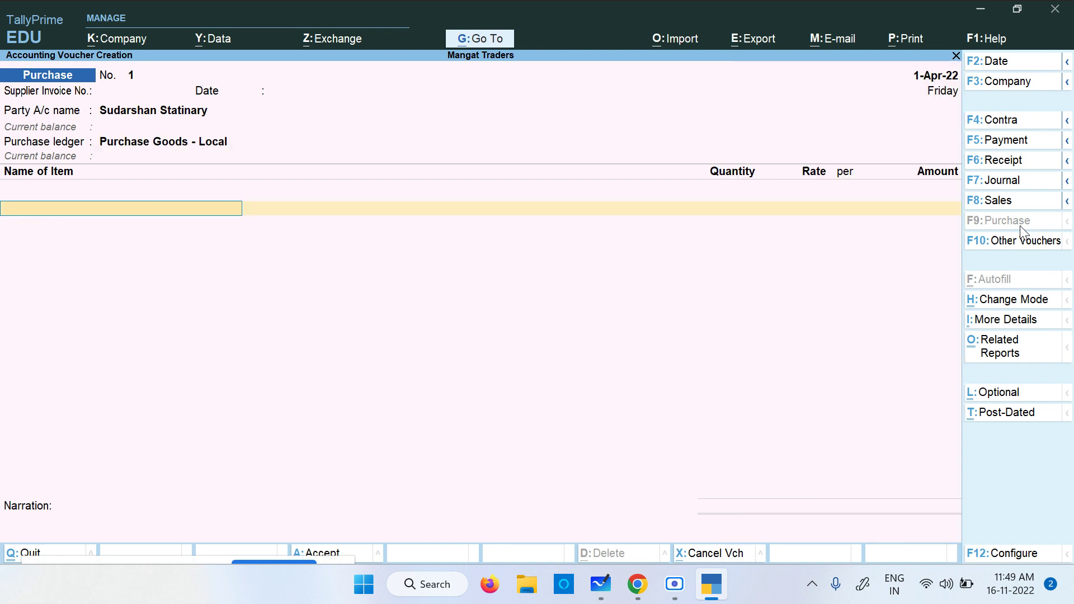
- Add Stapelers to the purchase voucher with the whiteboard's quantity of 50 bx
{"action": "key", "text": "Down"}
{"action": "key", "text": "Down"}
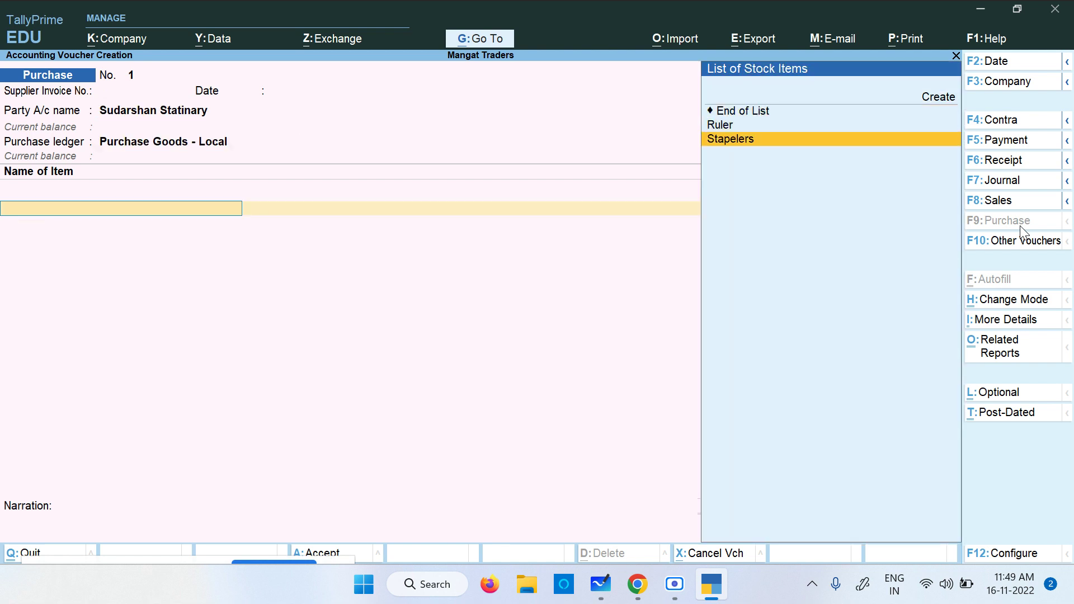
{"action": "key", "text": "Return"}
{"action": "key", "text": "alt+Tab"}
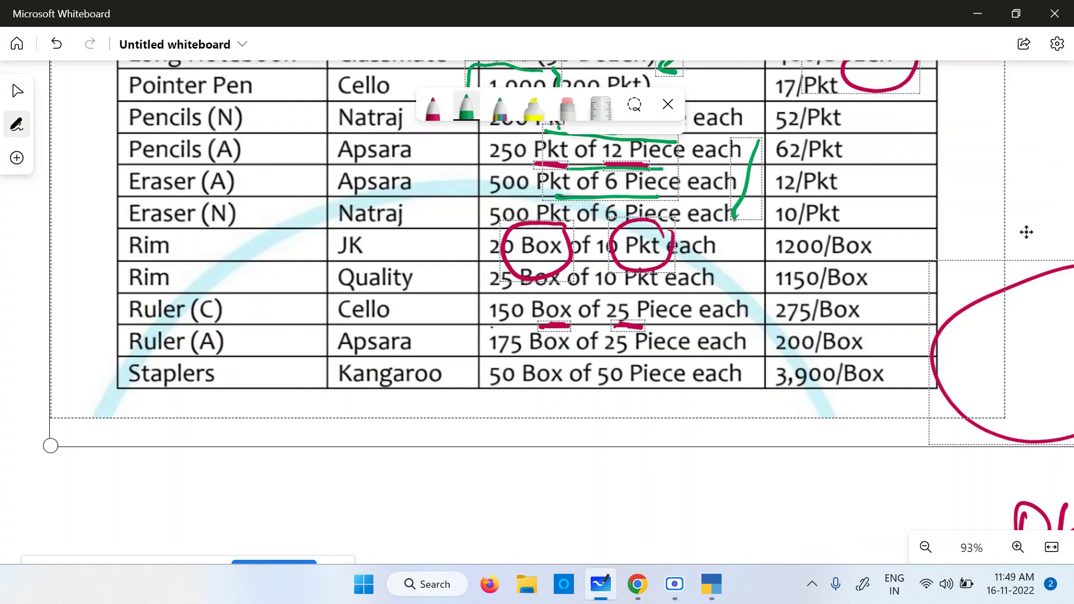
{"action": "key", "text": "alt+Tab"}
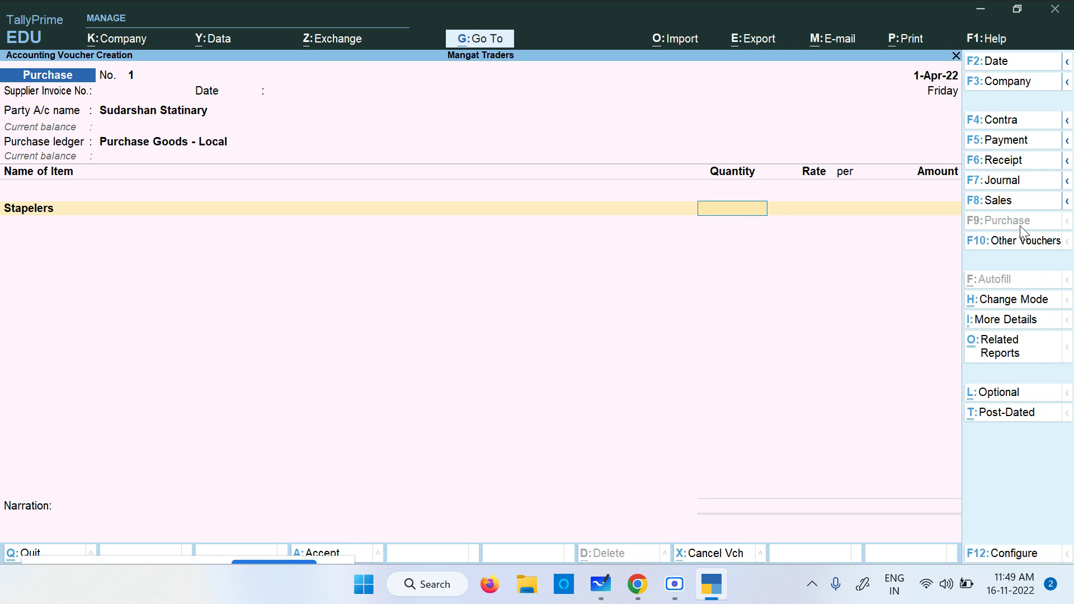
{"action": "type", "text": "50"}
{"action": "key", "text": "Return"}
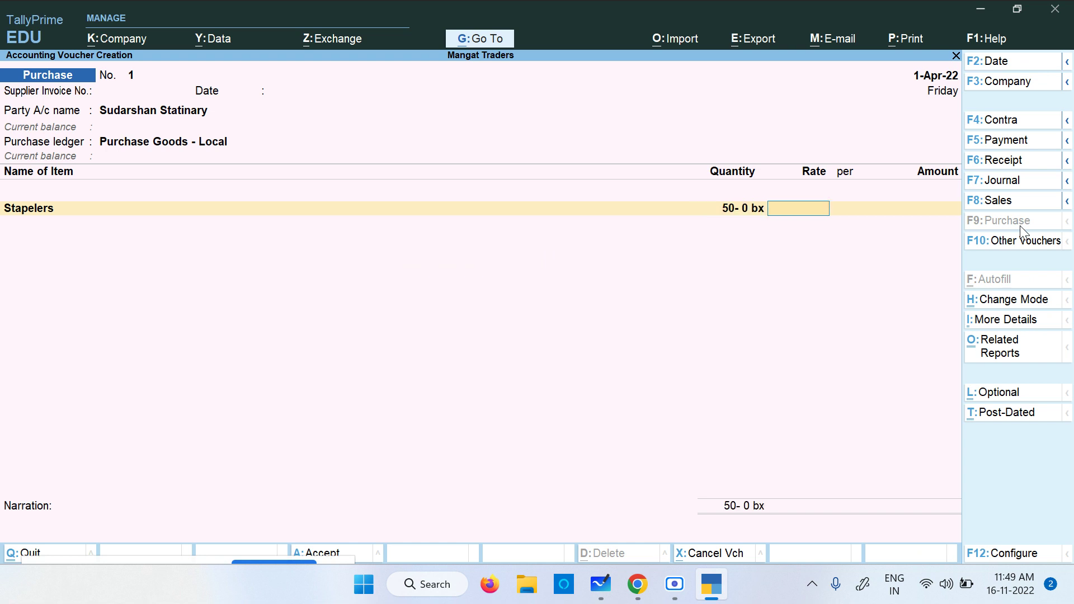
- Look up the Staplers price on the whiteboard and set the Stapelers rate to 3,900 per bx
{"action": "key", "text": "alt+Tab"}
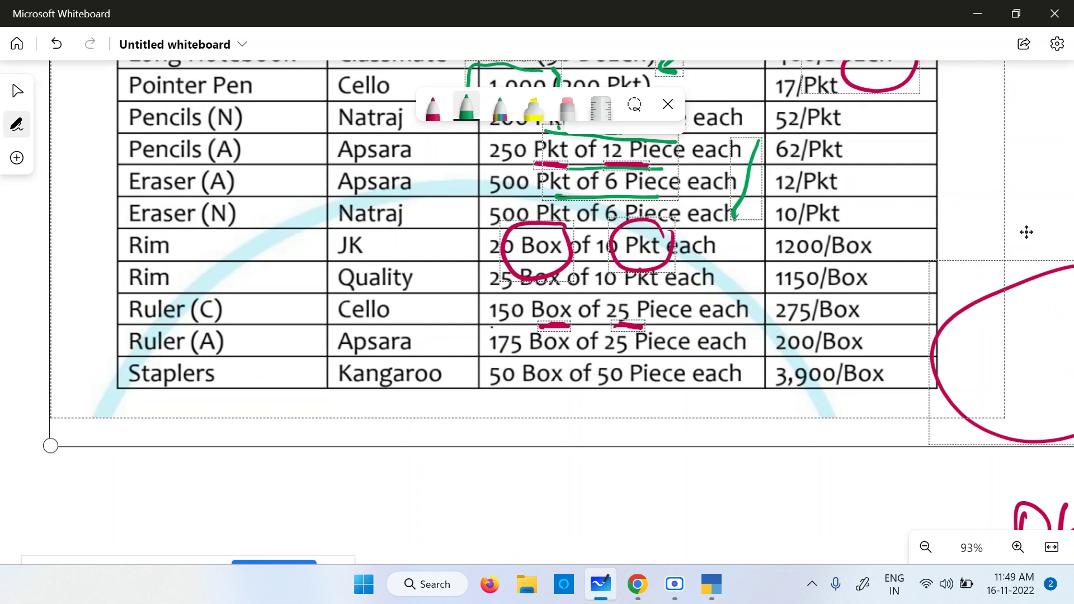
{"action": "key", "text": "alt+Tab"}
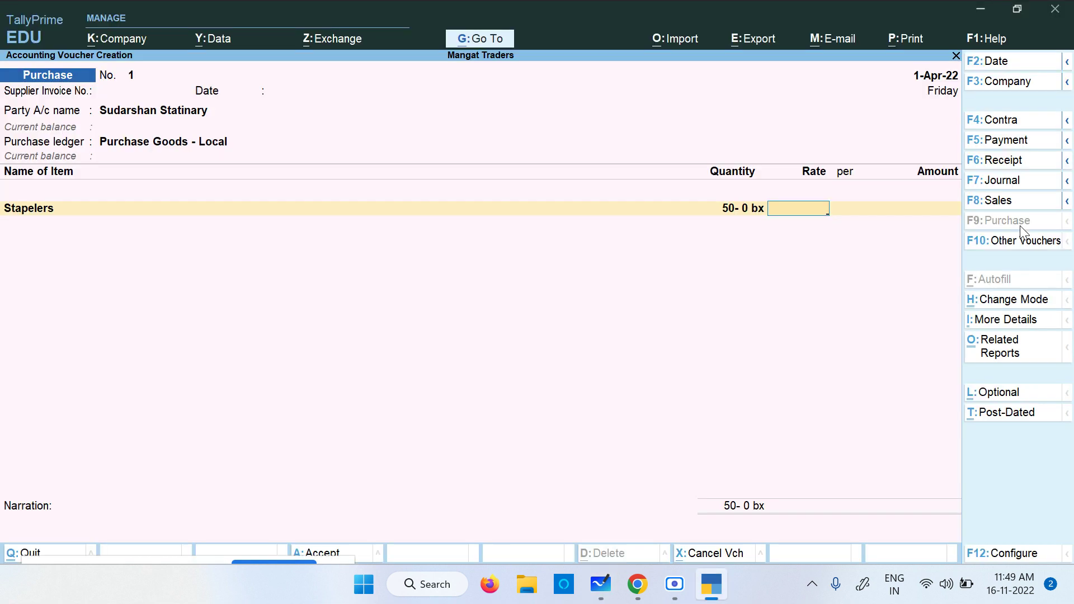
{"action": "type", "text": "3,900"}
{"action": "key", "text": "Return"}
{"action": "key", "text": "Return"}
{"action": "key", "text": "Return"}
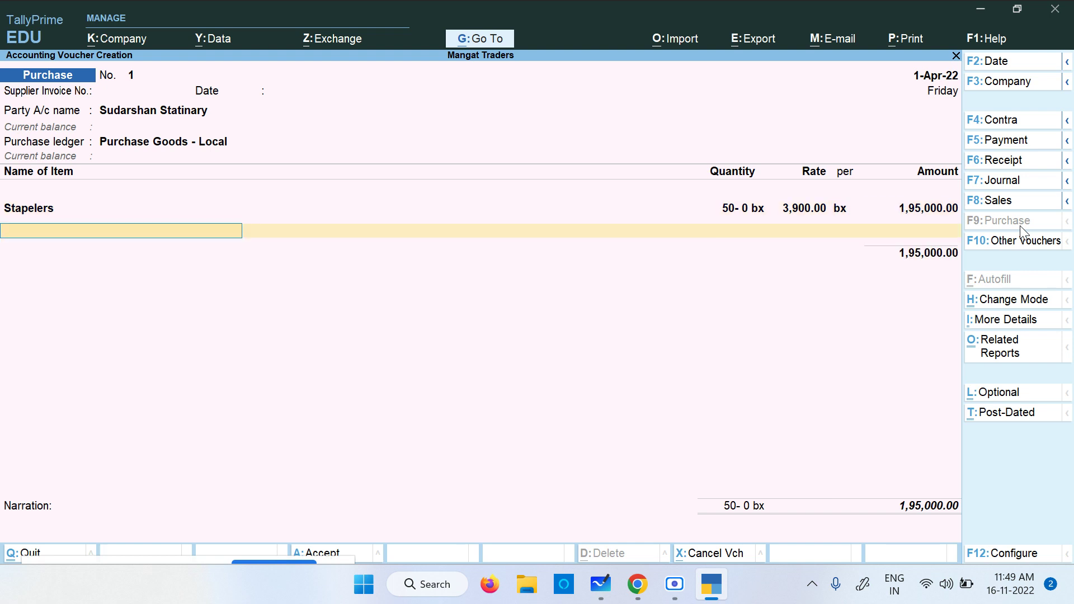
- Add Ruler as the second item with the whiteboard's Ruler (A) quantity of 175 bx
{"action": "key", "text": "Down"}
{"action": "key", "text": "Down"}
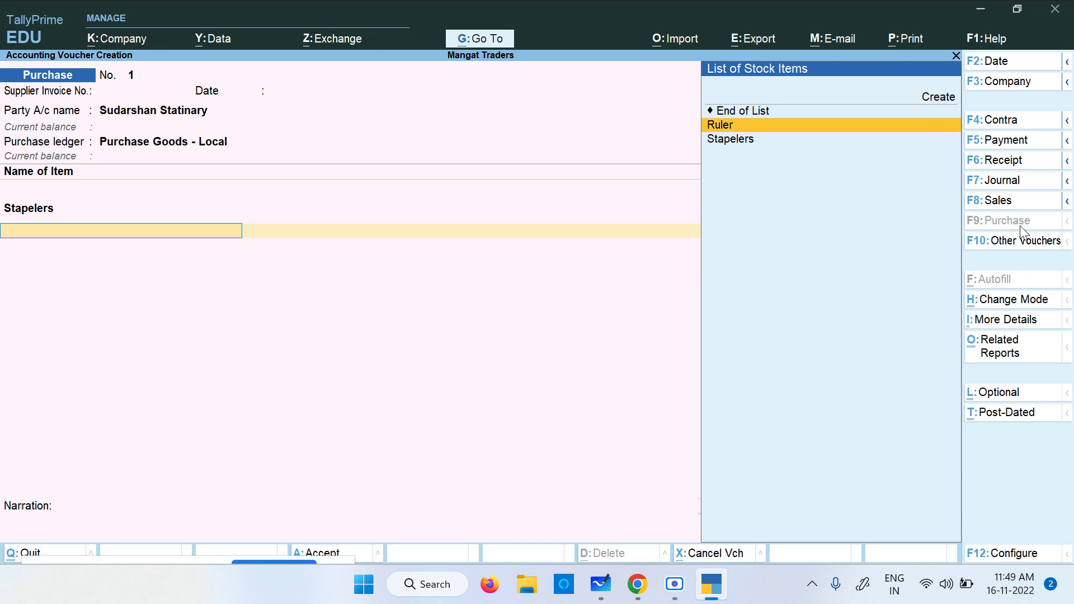
{"action": "key", "text": "Return"}
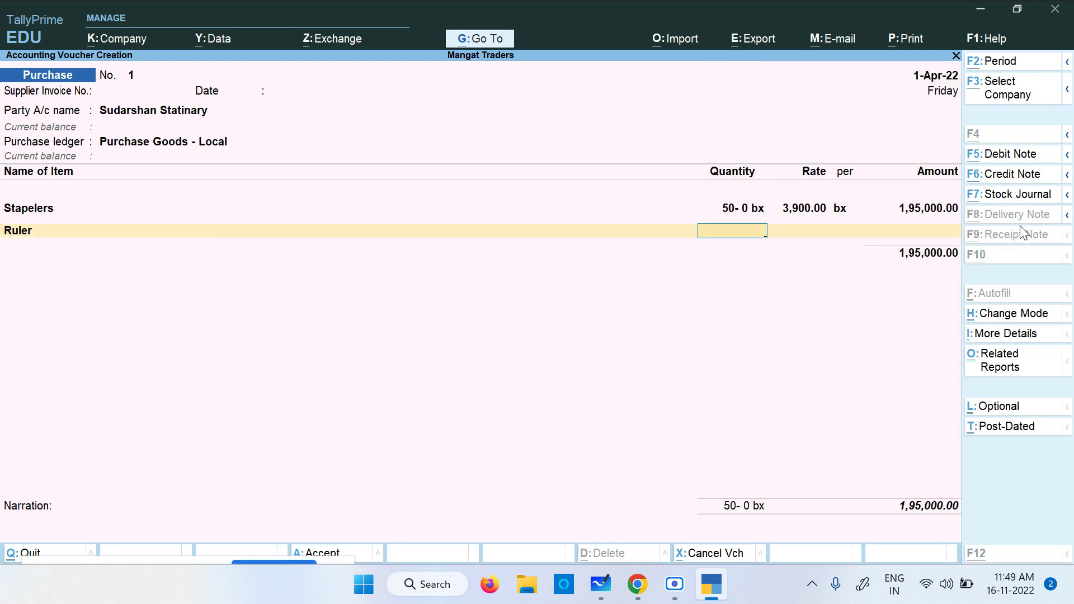
{"action": "key", "text": "alt+Tab"}
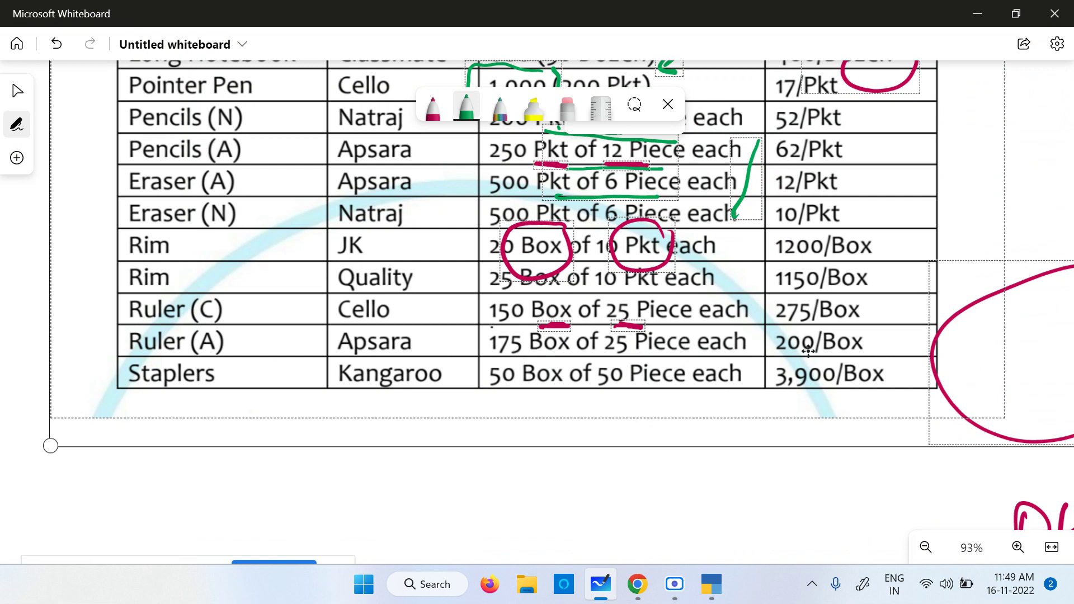
{"action": "key", "text": "alt+Tab"}
{"action": "type", "text": "1"}
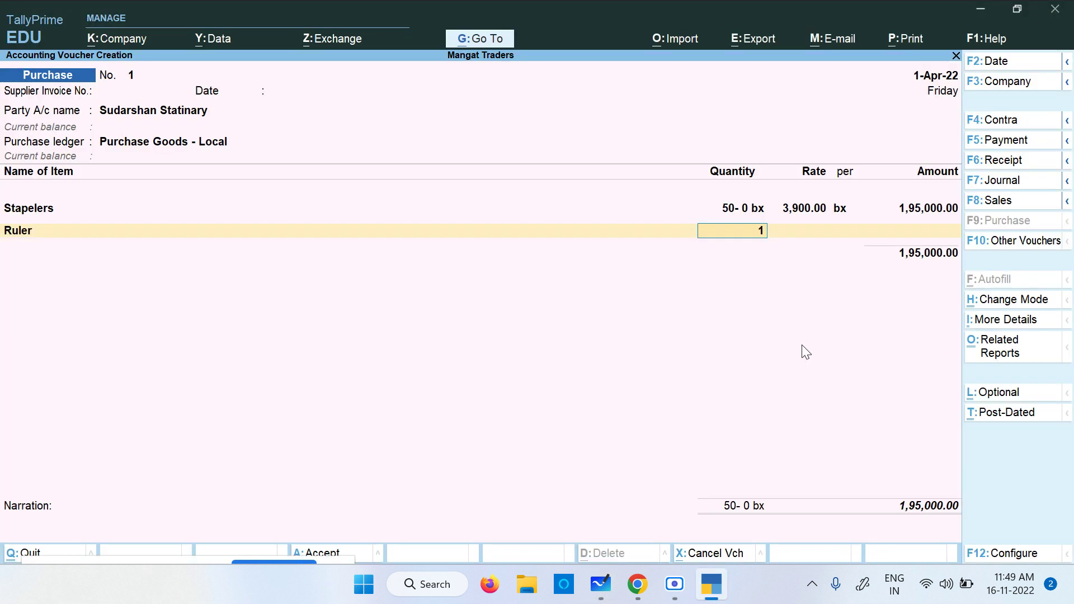
{"action": "type", "text": "75"}
{"action": "key", "text": "Return"}
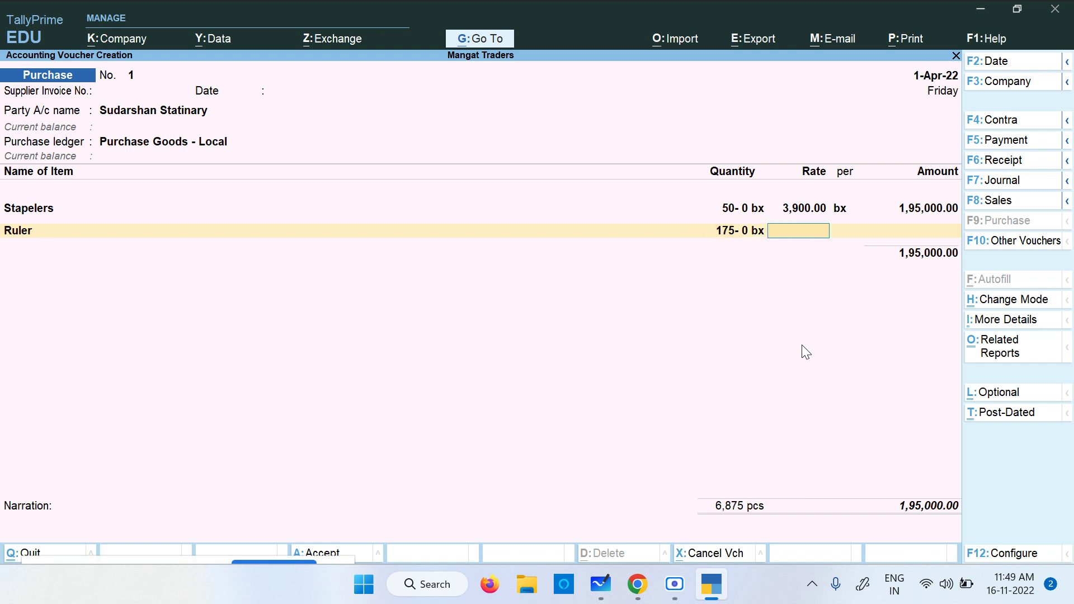
- Set the Ruler rate to 200 per bx from the whiteboard and end the voucher's item list
{"action": "key", "text": "alt+Tab"}
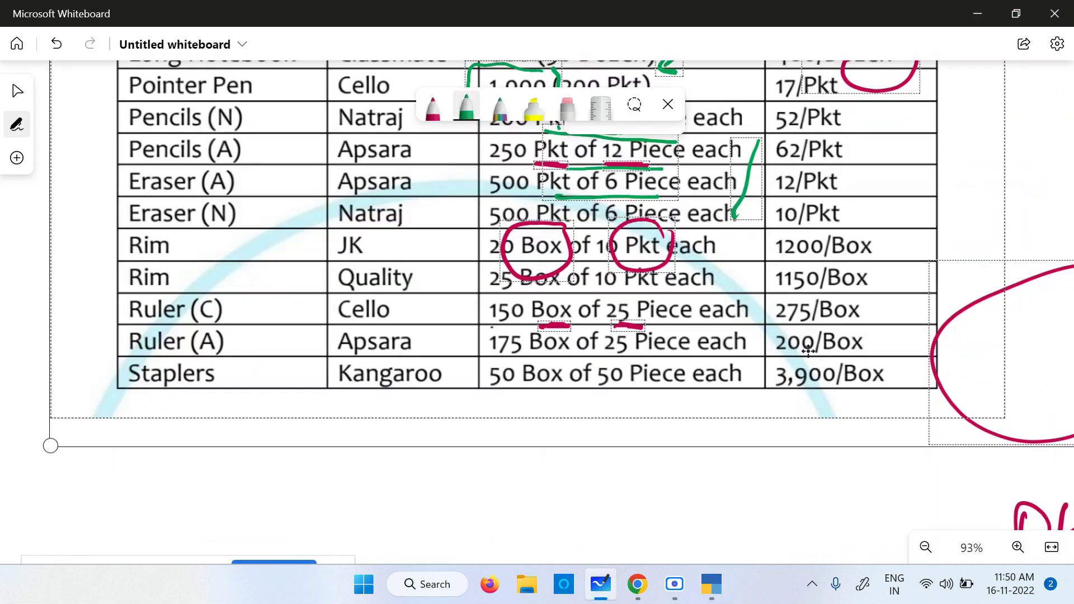
{"action": "key", "text": "alt+Tab"}
{"action": "type", "text": "2"}
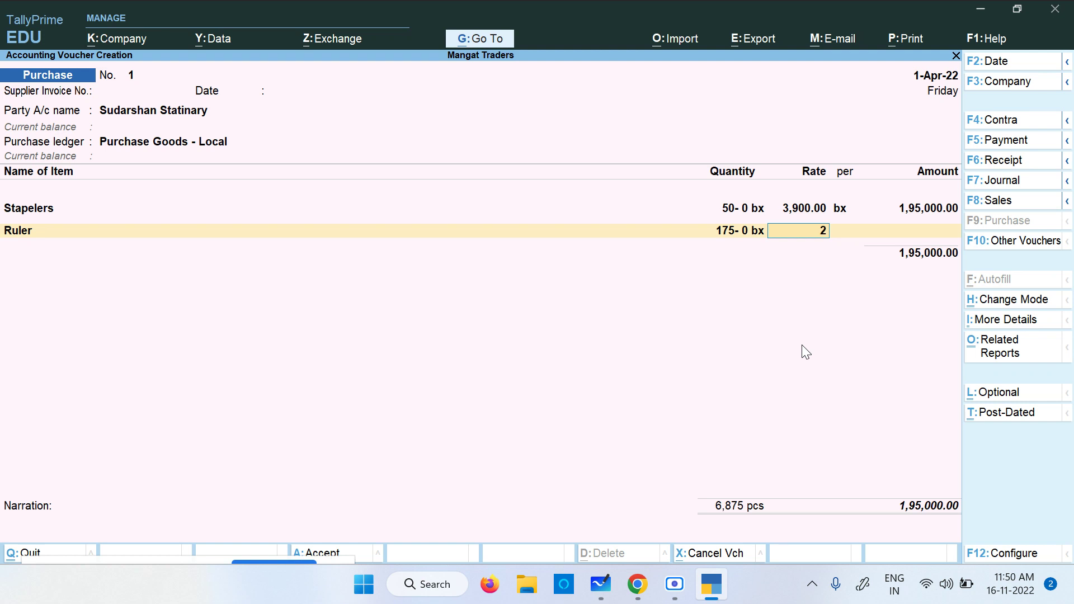
{"action": "type", "text": "00"}
{"action": "key", "text": "Return"}
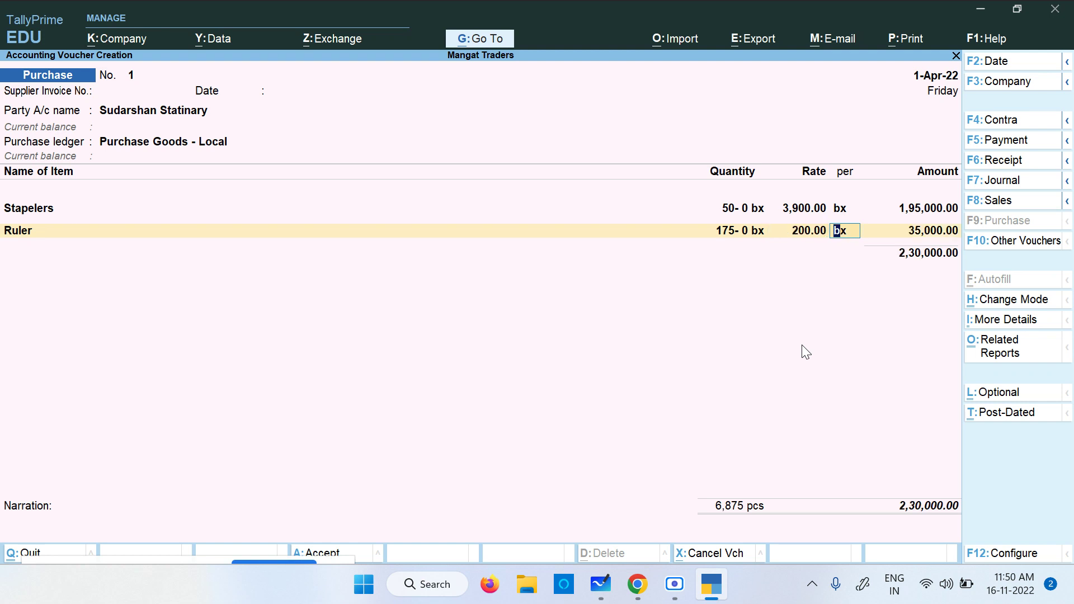
{"action": "key", "text": "Return"}
{"action": "key", "text": "Return"}
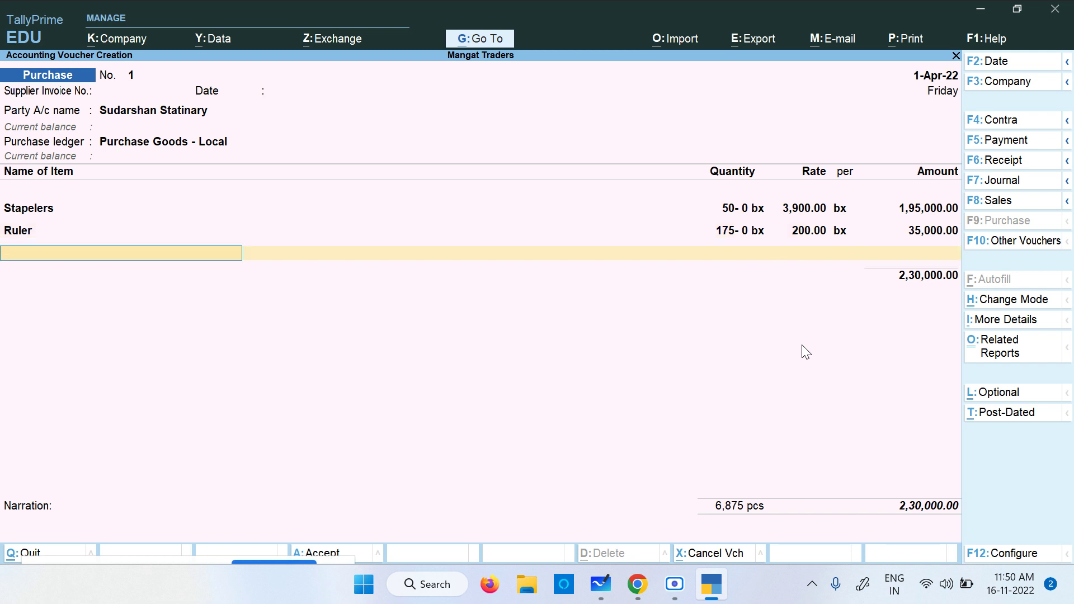
{"action": "key", "text": "Return"}
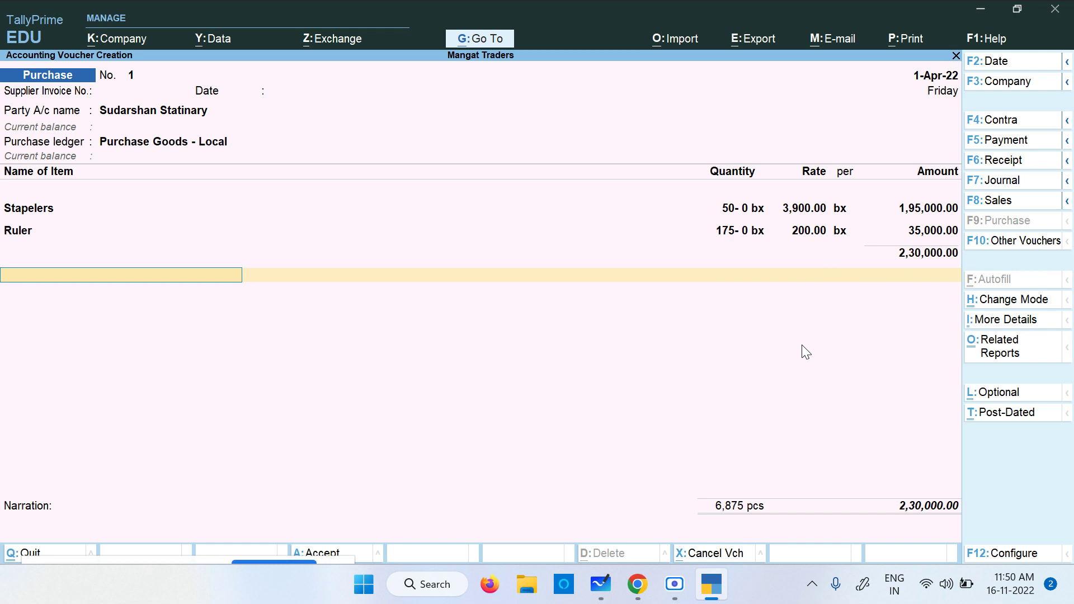
- Start a new ledger from the purchase voucher and name it Input Central GST
{"action": "key", "text": "alt+c"}
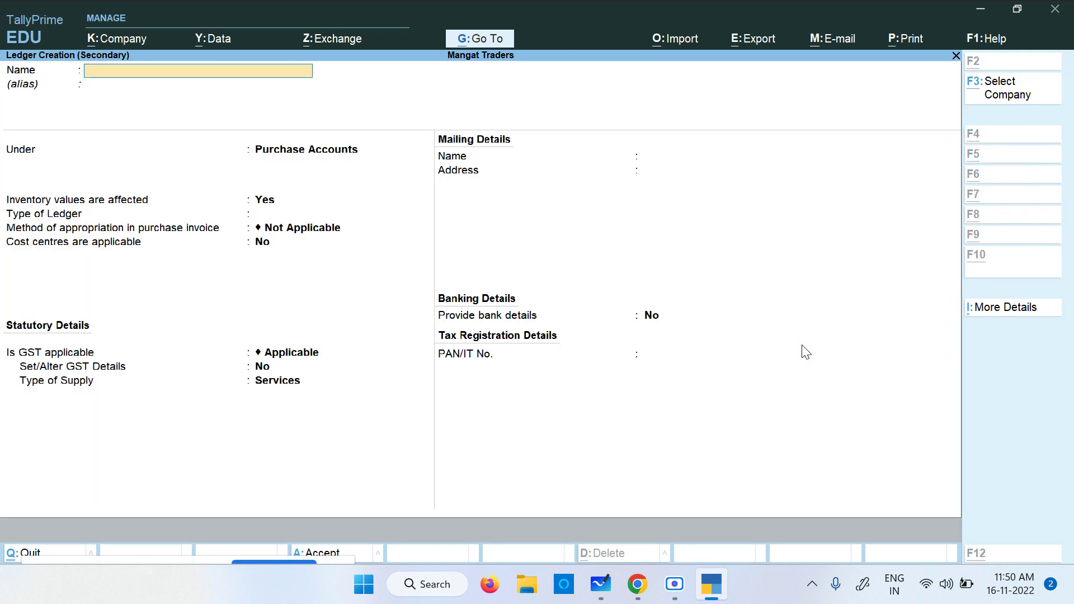
{"action": "type", "text": "Inp"}
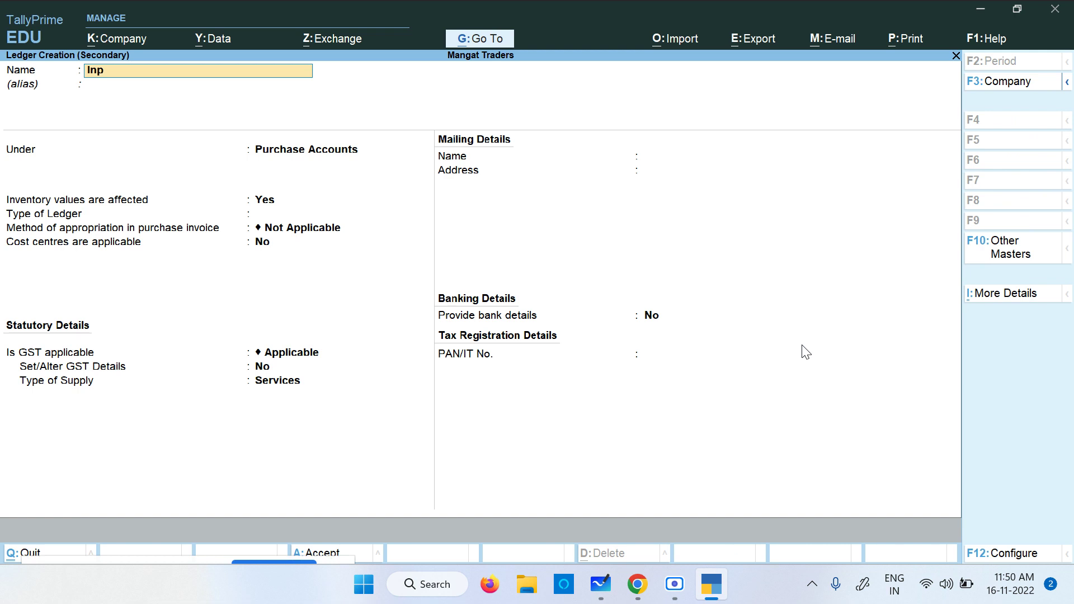
{"action": "type", "text": "ut GST"}
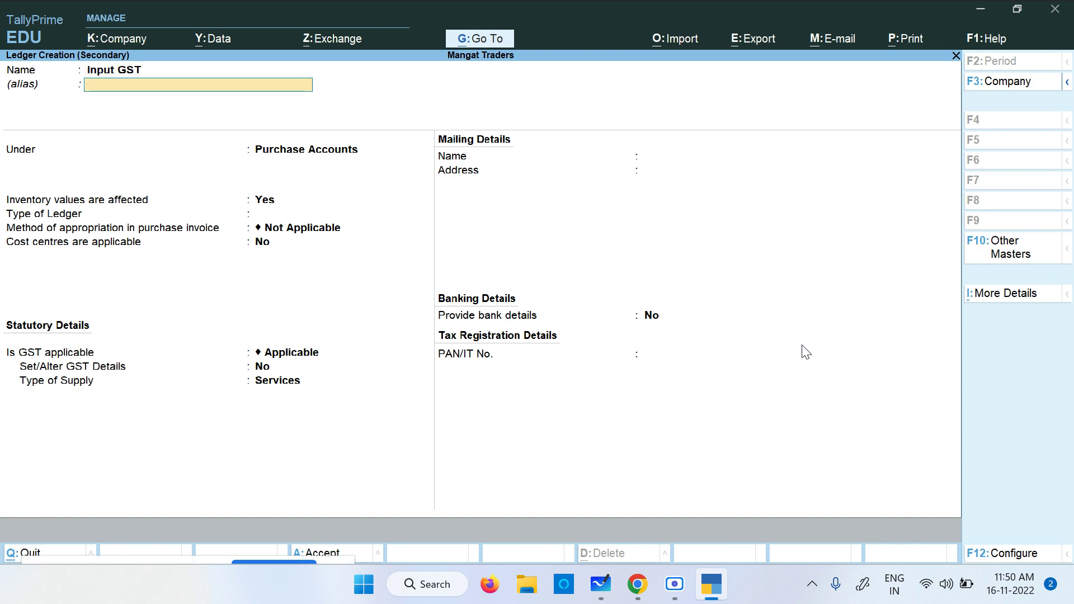
{"action": "key", "text": "Return"}
{"action": "key", "text": "BackSpace"}
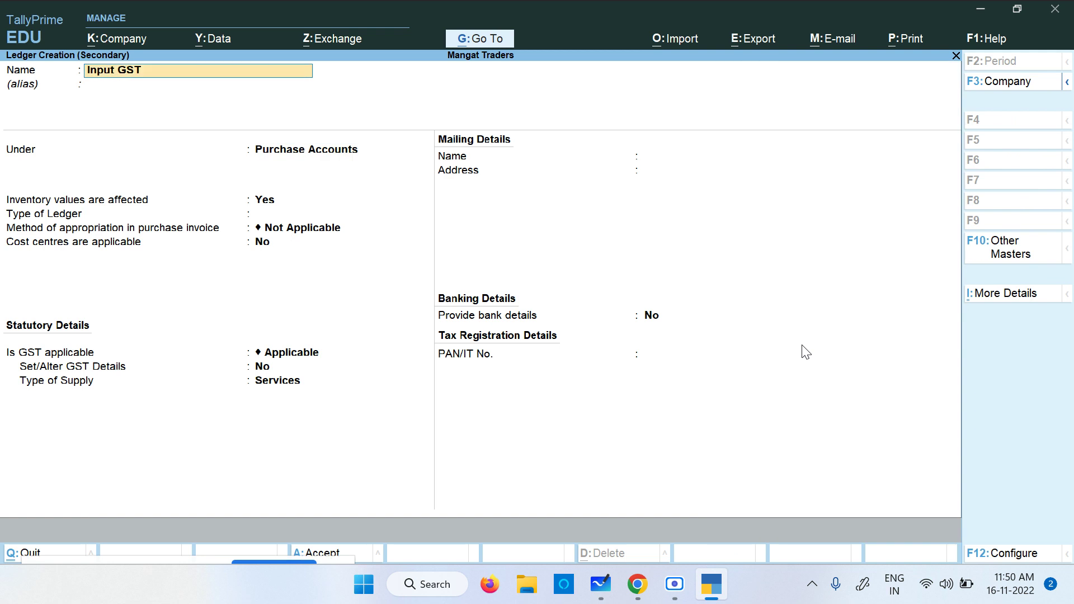
{"action": "type", "text": "Input CGST"}
{"action": "key", "text": "BackSpace"}
{"action": "key", "text": "BackSpace"}
{"action": "key", "text": "BackSpace"}
{"action": "key", "text": "BackSpace"}
{"action": "type", "text": "Central GST"}
{"action": "key", "text": "Return"}
{"action": "key", "text": "Return"}
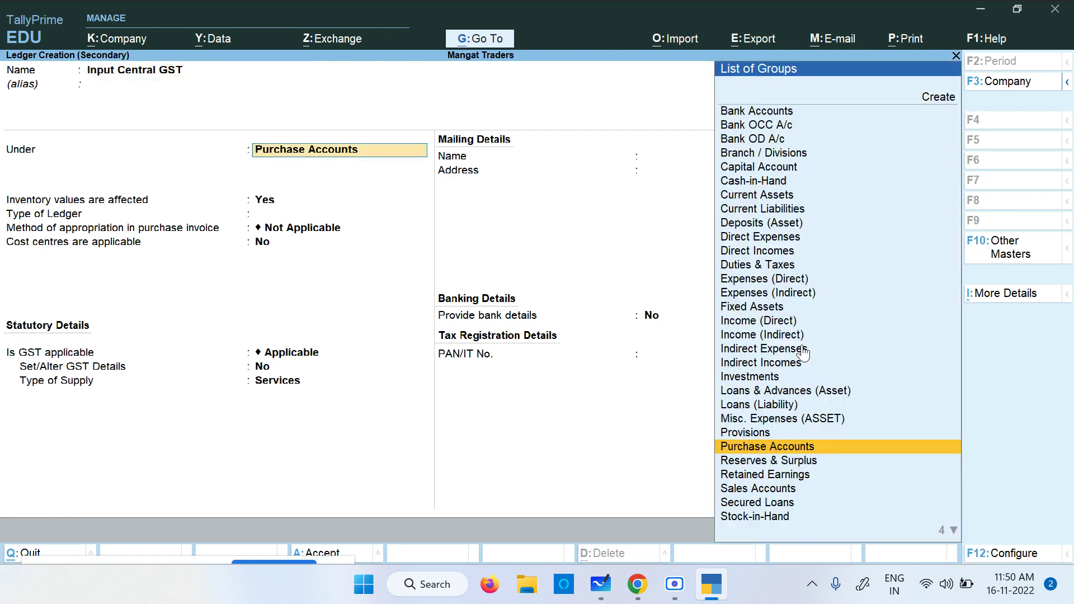
- Put the ledger under Duties & Taxes as GST type with Central Tax, save it, and add its calculated amount to the voucher
{"action": "type", "text": "Du"}
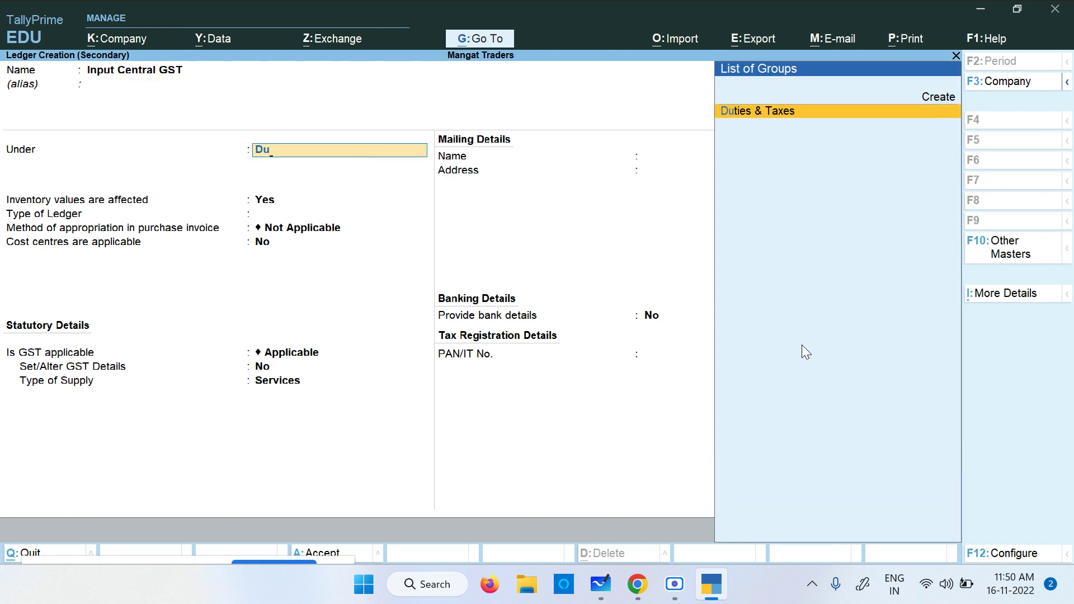
{"action": "key", "text": "Return"}
{"action": "key", "text": "Up"}
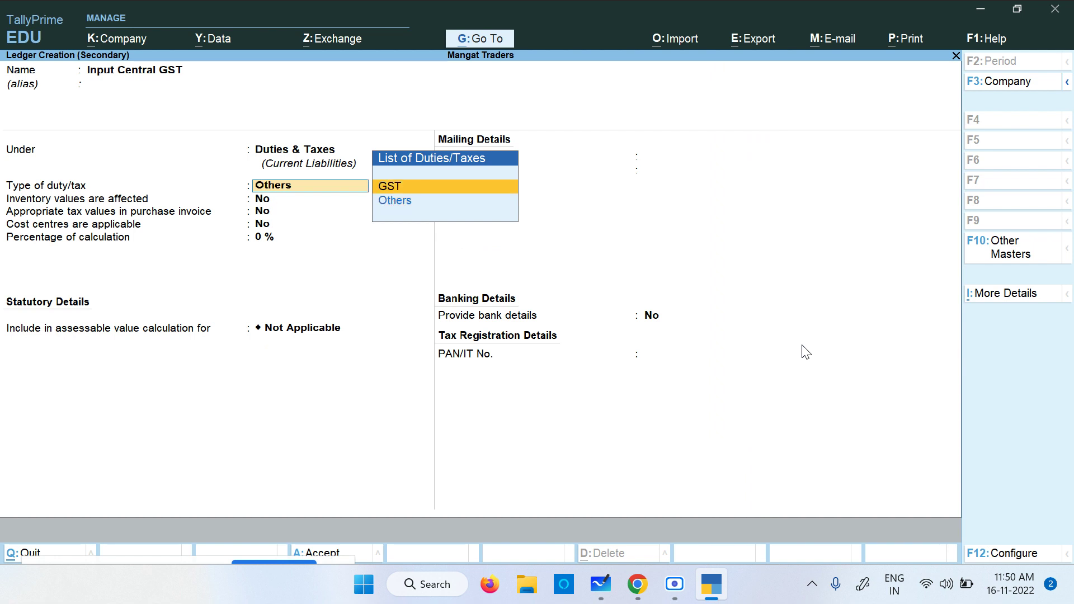
{"action": "key", "text": "Return"}
{"action": "key", "text": "Return"}
{"action": "key", "text": "Return"}
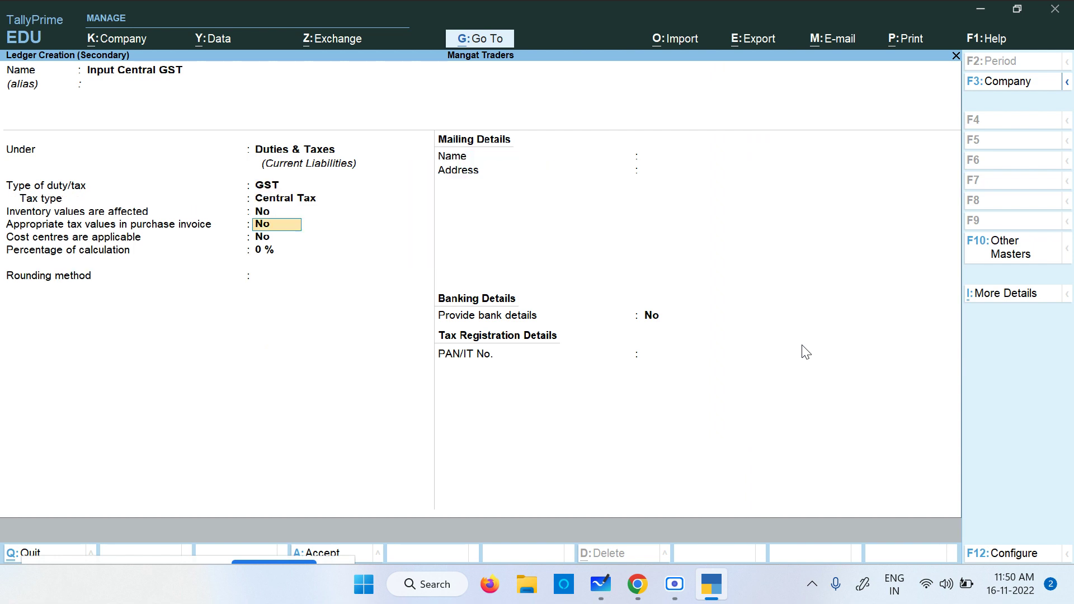
{"action": "key", "text": "ctrl+a"}
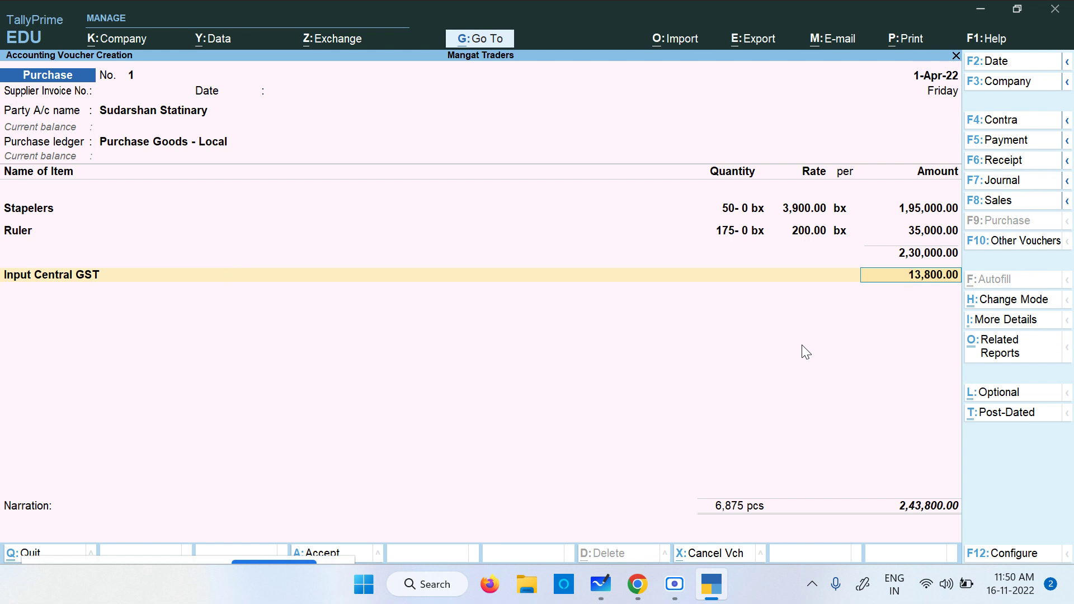
{"action": "key", "text": "Return"}
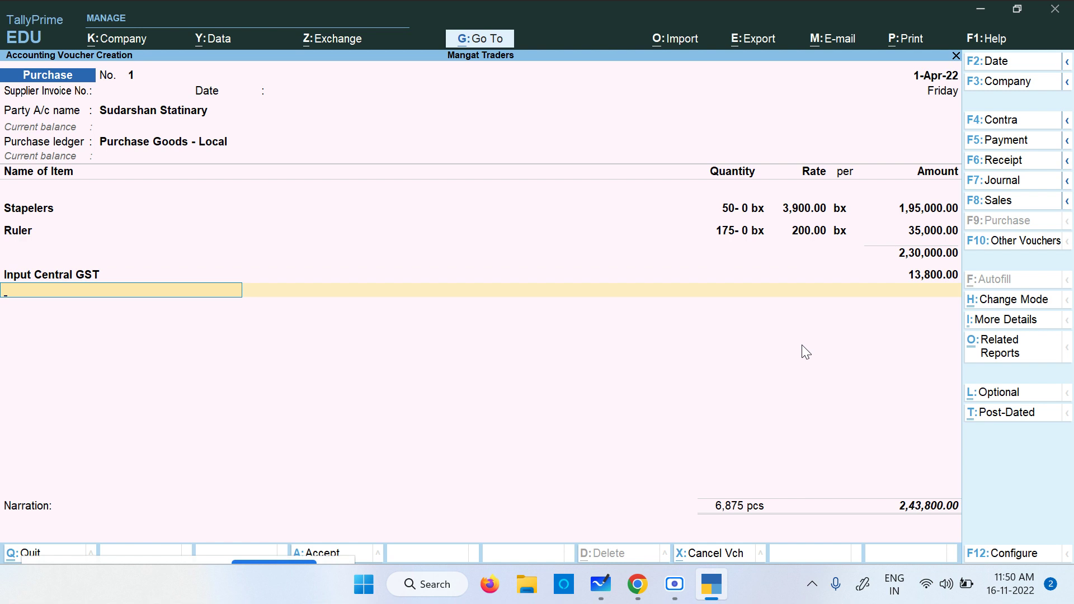
- Start another new ledger named Input State GST, keeping it under Duties & Taxes
{"action": "key", "text": "alt+c"}
{"action": "type", "text": "Inp"}
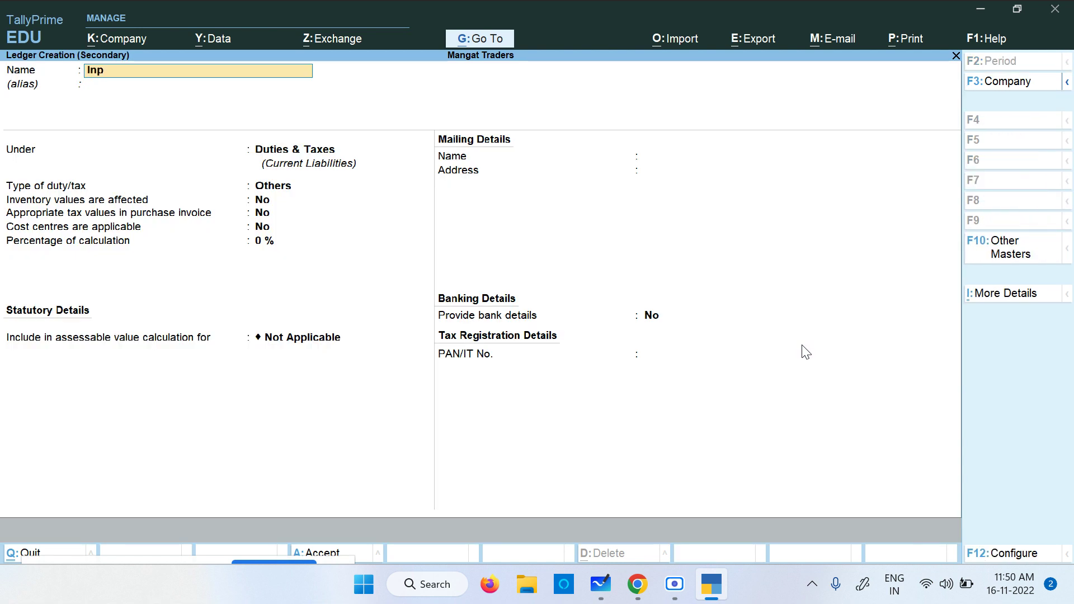
{"action": "type", "text": "ut State GS"}
{"action": "key", "text": "Return"}
{"action": "key", "text": "Return"}
{"action": "key", "text": "Return"}
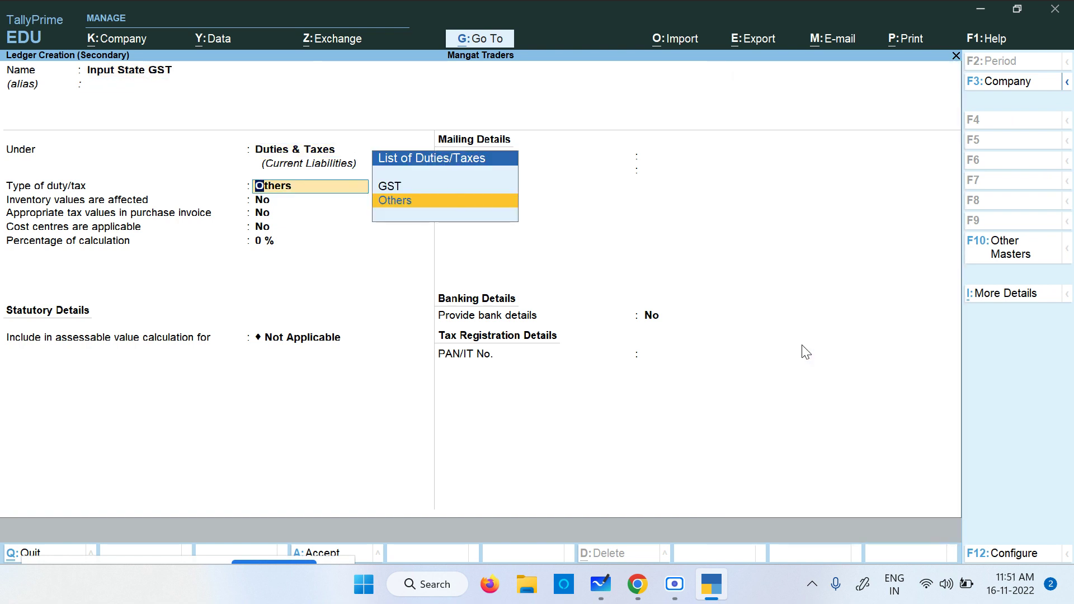
- Set the ledger's duty type to GST with State Tax, save it, and add its calculated amount as the voucher's final tax line
{"action": "key", "text": "Up"}
{"action": "key", "text": "Return"}
{"action": "key", "text": "Down"}
{"action": "key", "text": "Down"}
{"action": "key", "text": "Down"}
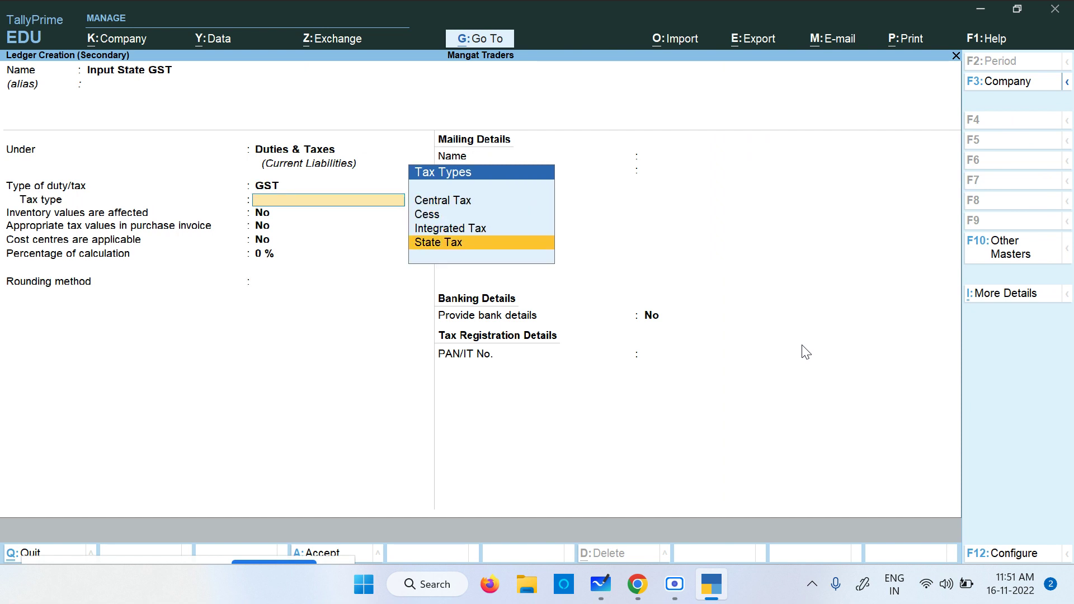
{"action": "key", "text": "Return"}
{"action": "key", "text": "ctrl+a"}
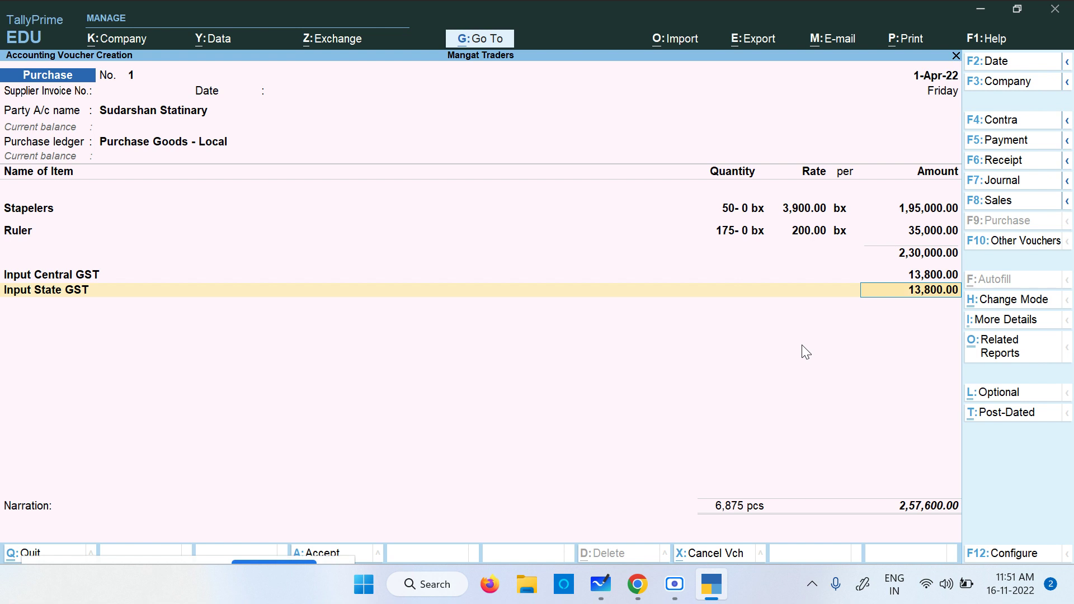
{"action": "key", "text": "Return"}
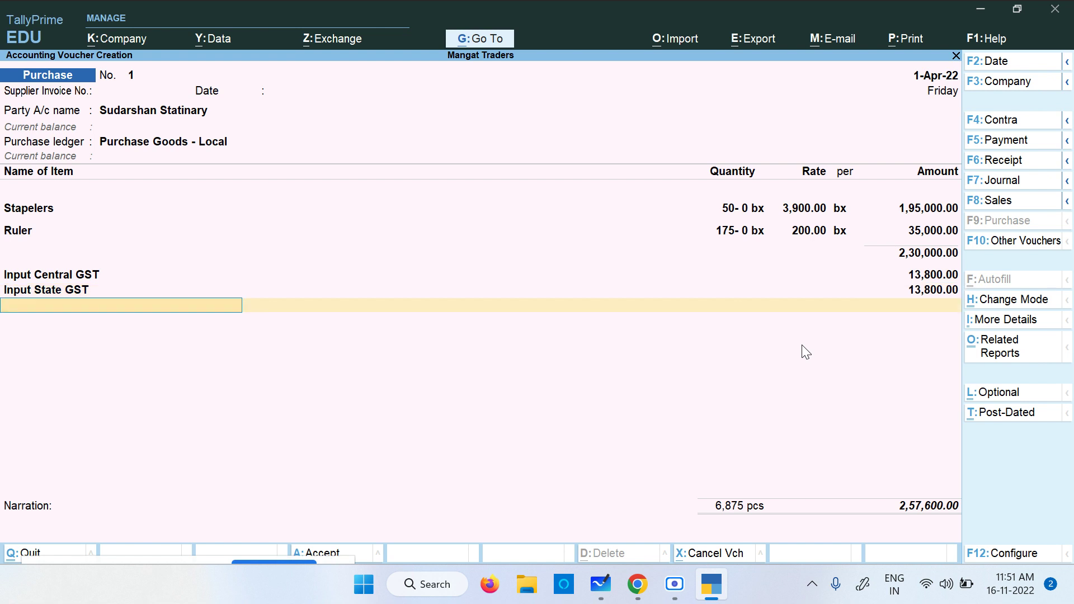
{"action": "key", "text": "Return"}
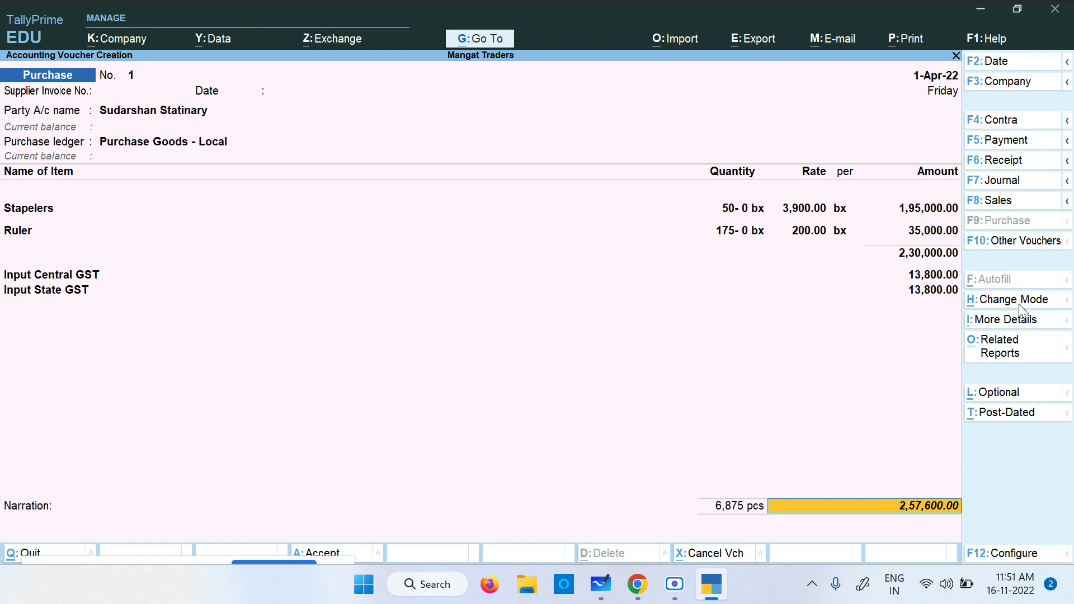
- Review the purchase voucher's GST tax analysis with the detailed Central and State Tax breakdown per item
{"action": "left_click", "coordinate": [1006, 353]}
{"action": "key", "text": "Return"}
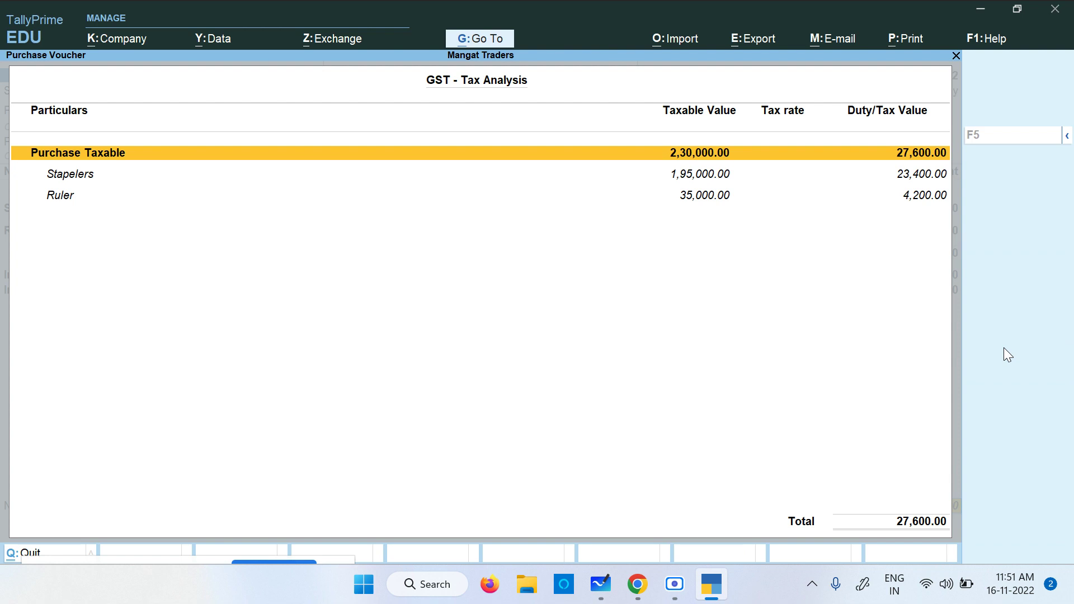
{"action": "key", "text": "F5"}
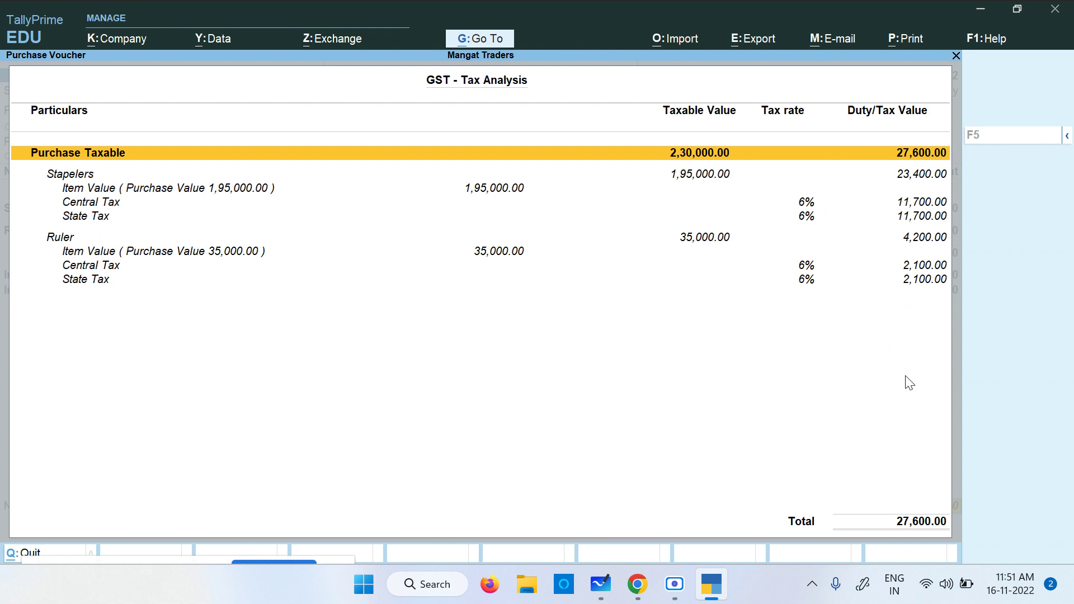
{"action": "key", "text": "Escape"}
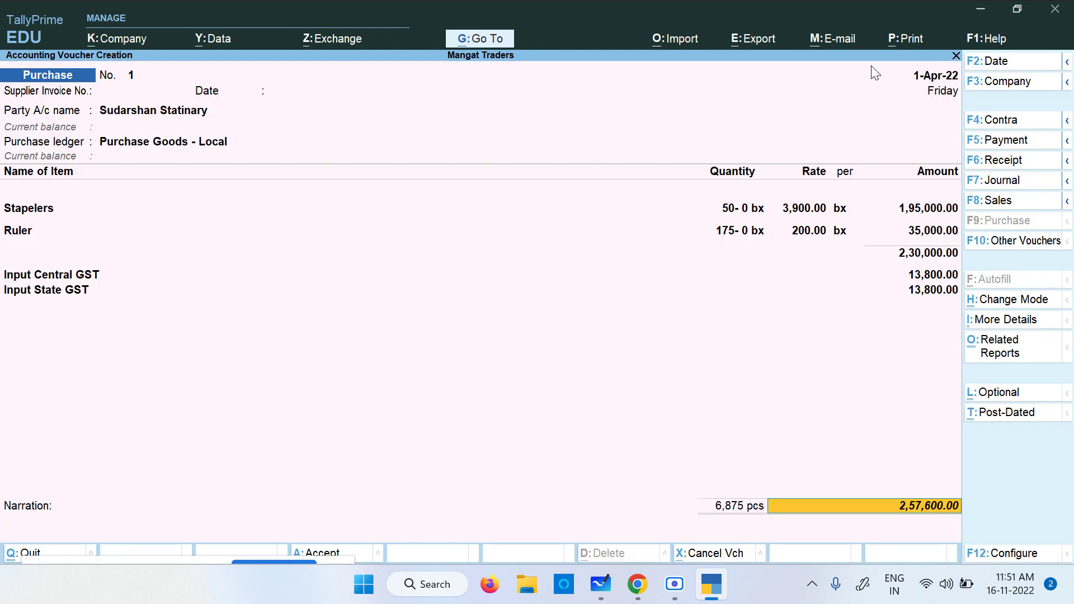
- Open the print preview of the current purchase invoice and enlarge it
{"action": "left_click", "coordinate": [912, 39]}
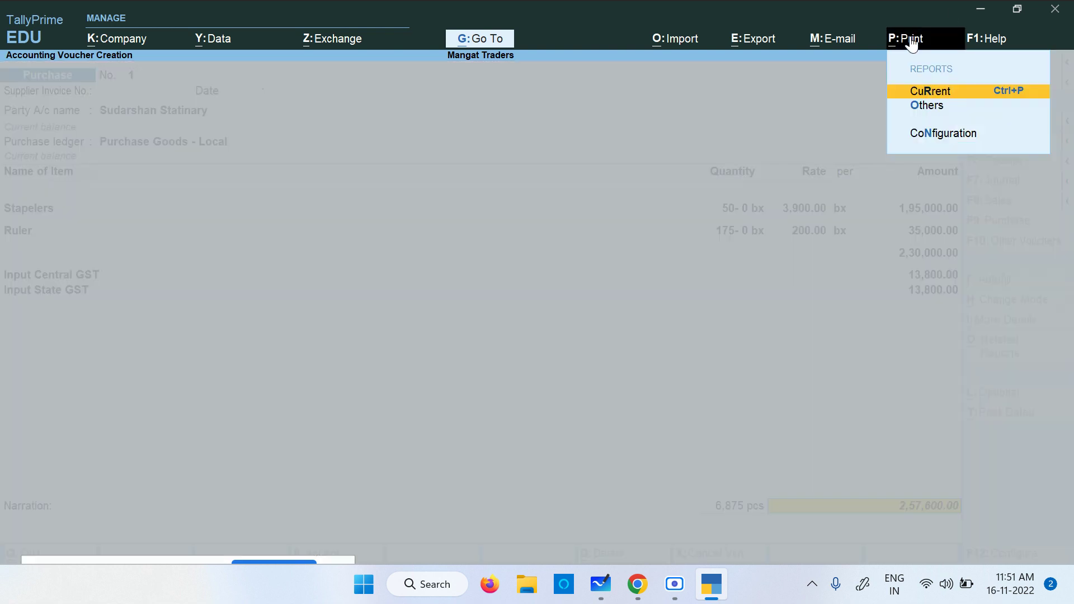
{"action": "left_click", "coordinate": [939, 97]}
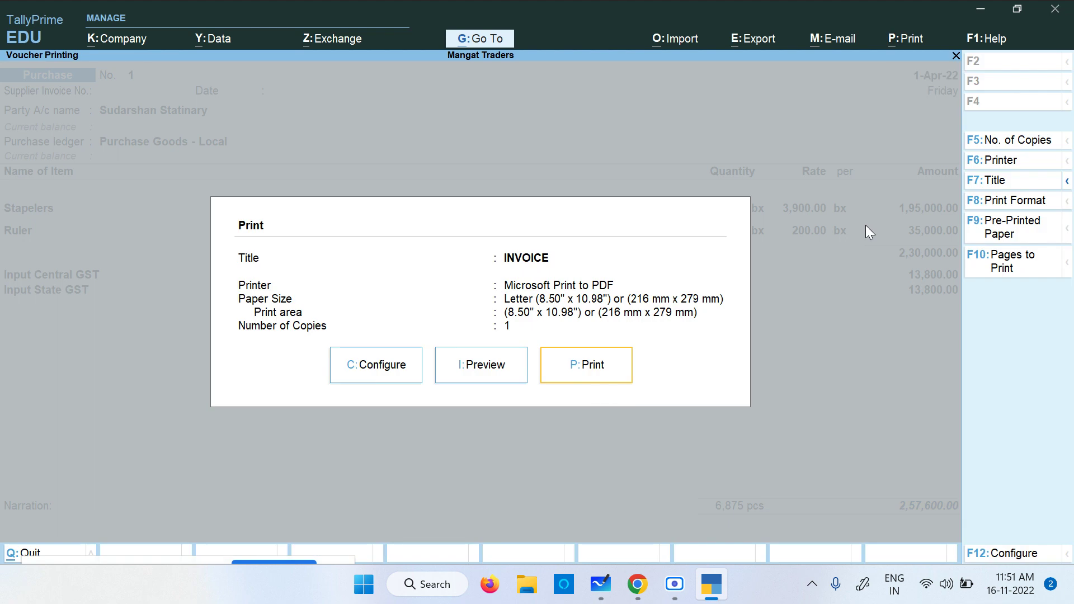
{"action": "left_click", "coordinate": [501, 372]}
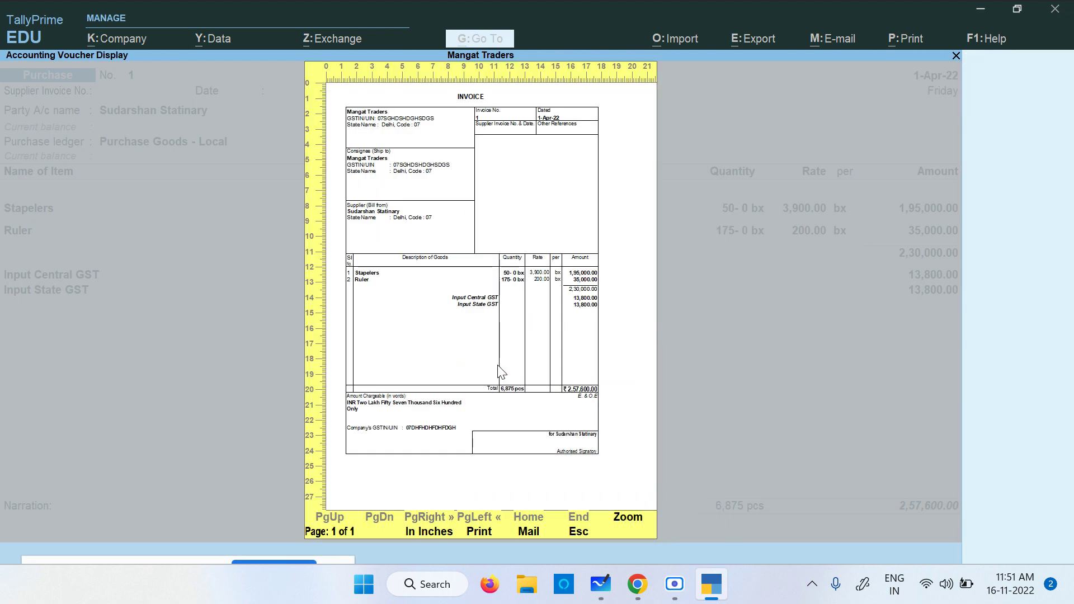
{"action": "left_click", "coordinate": [636, 524]}
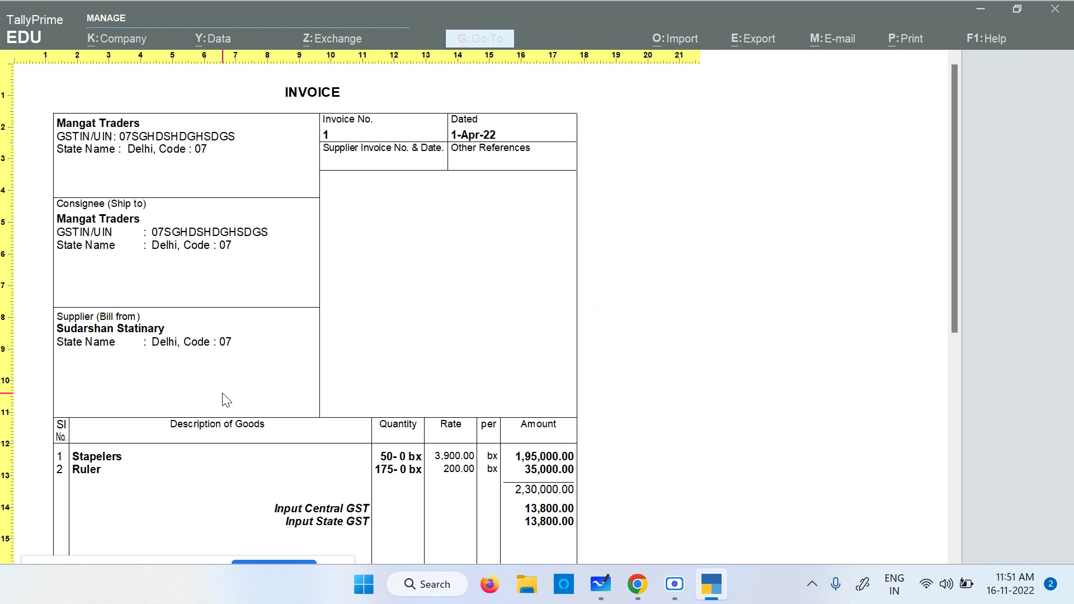
- Examine the invoice's party details, item quantities, rates, GST lines and total, and return to the voucher without printing
{"action": "scroll", "coordinate": [338, 302], "scroll_direction": "down", "scroll_amount": 2}
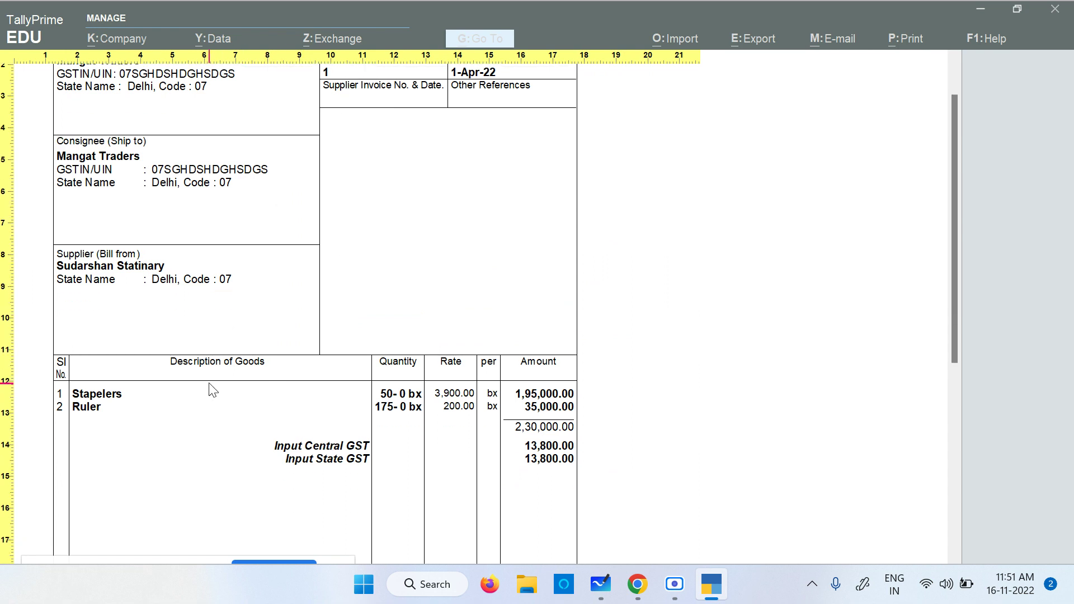
{"action": "scroll", "coordinate": [211, 389], "scroll_direction": "up", "scroll_amount": 1}
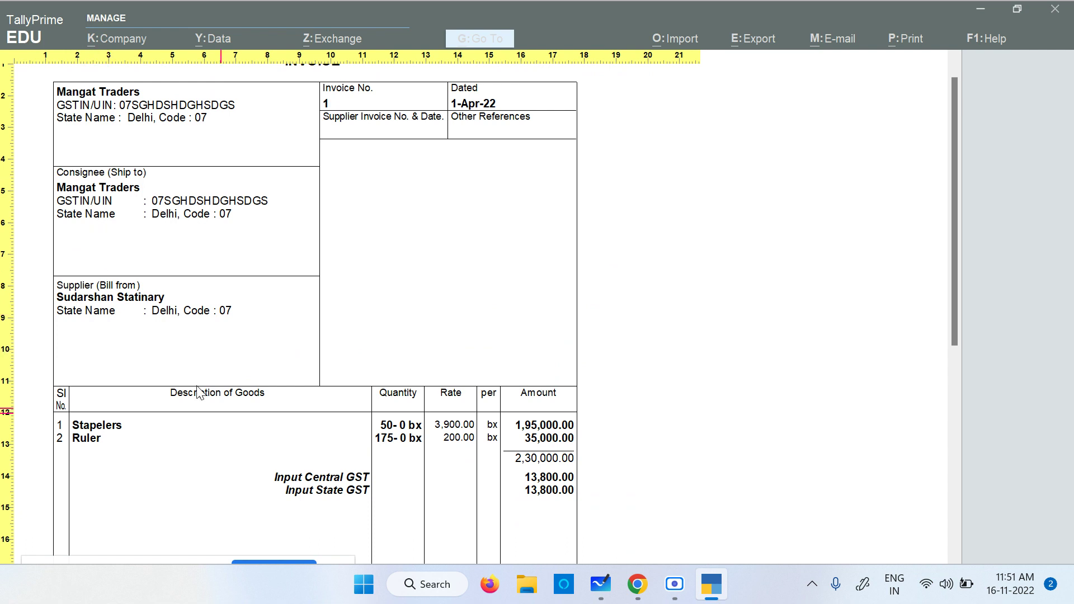
{"action": "scroll", "coordinate": [168, 340], "scroll_direction": "down", "scroll_amount": 5}
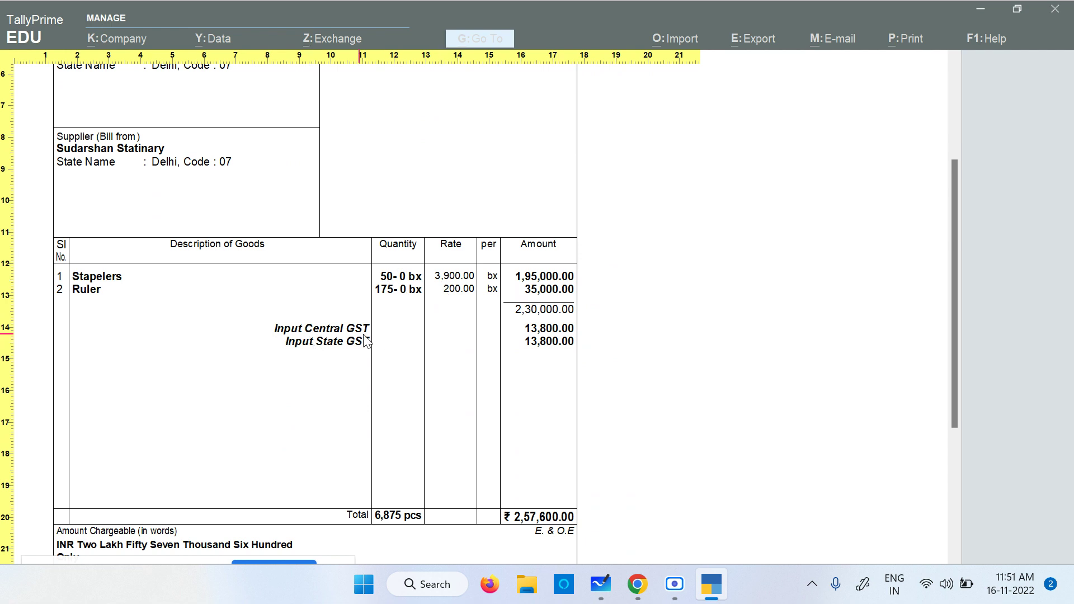
{"action": "scroll", "coordinate": [438, 420], "scroll_direction": "down", "scroll_amount": 2}
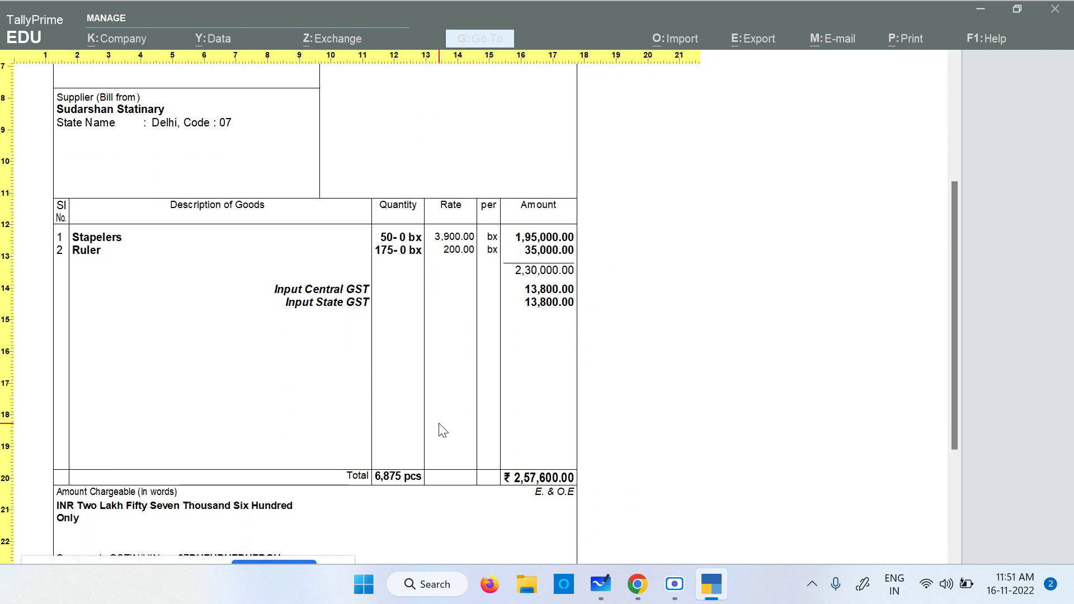
{"action": "scroll", "coordinate": [322, 504], "scroll_direction": "down", "scroll_amount": 4}
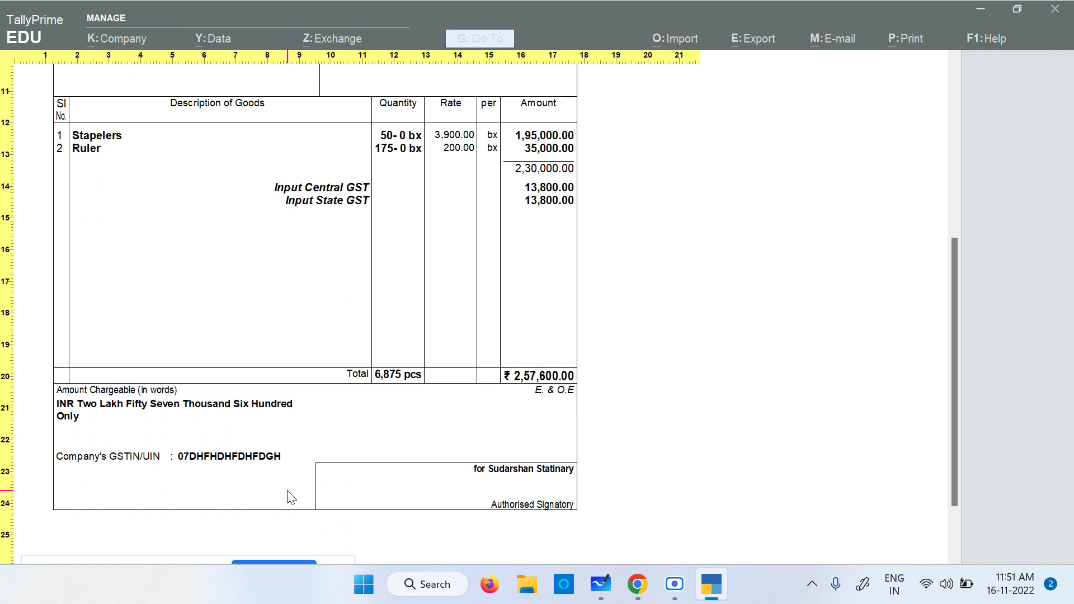
{"action": "scroll", "coordinate": [294, 483], "scroll_direction": "down", "scroll_amount": 1}
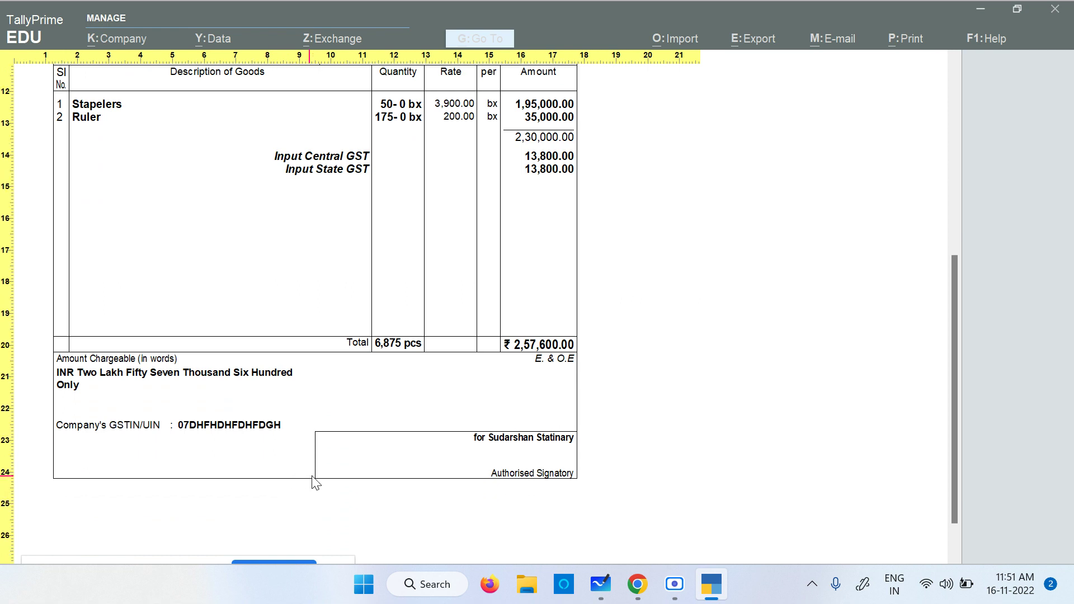
{"action": "scroll", "coordinate": [520, 480], "scroll_direction": "down", "scroll_amount": 1}
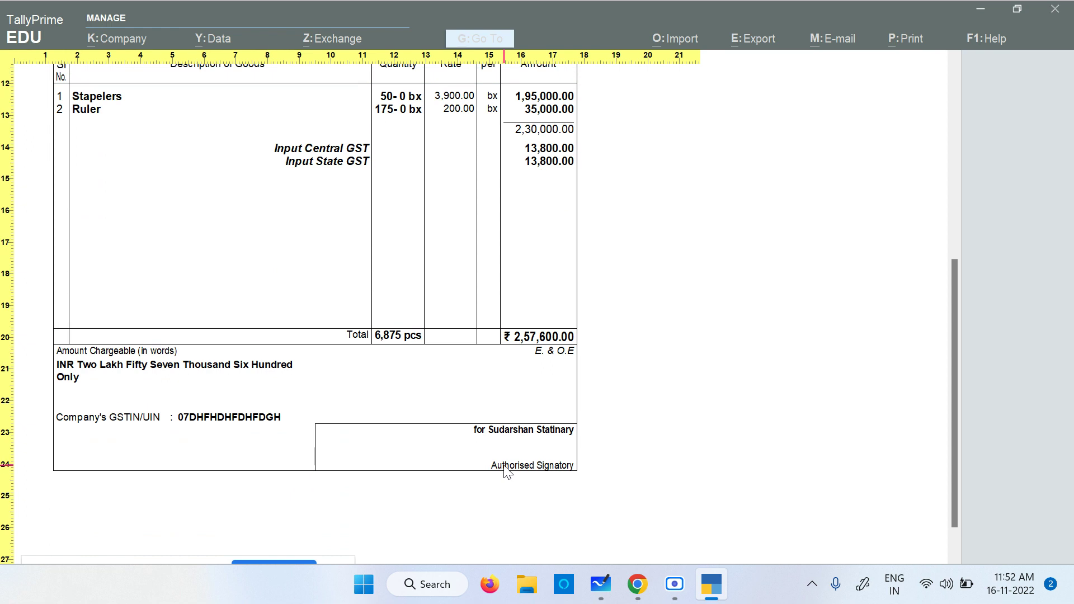
{"action": "left_click", "coordinate": [507, 472]}
{"action": "key", "text": "Escape"}
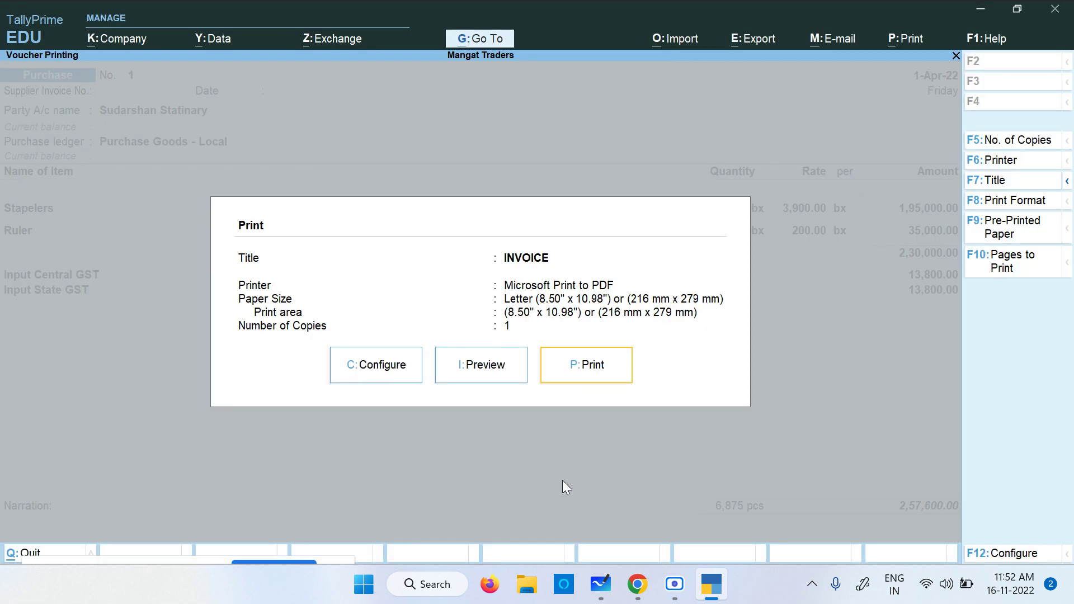
{"action": "key", "text": "Escape"}
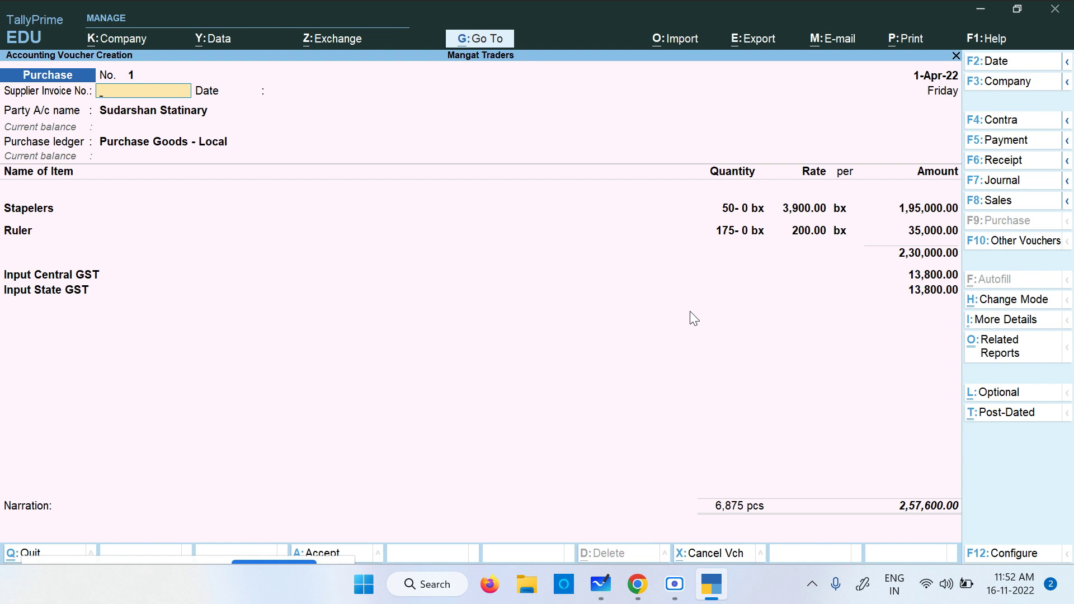
- Save the purchase voucher without supplier invoice details and switch to a new sales voucher
{"action": "key", "text": "Return"}
{"action": "key", "text": "Return"}
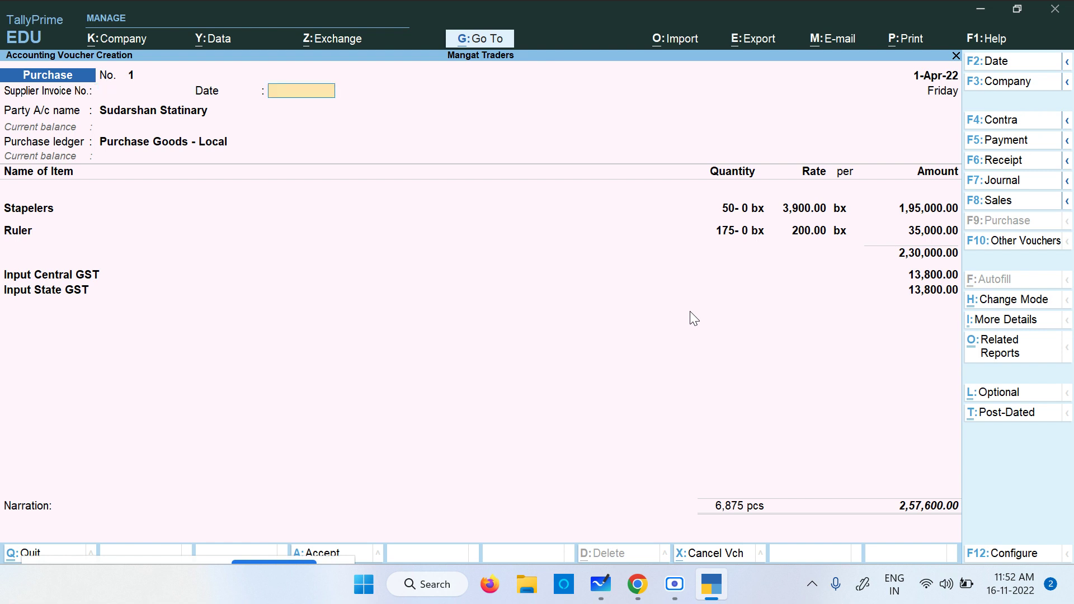
{"action": "key", "text": "ctrl+a"}
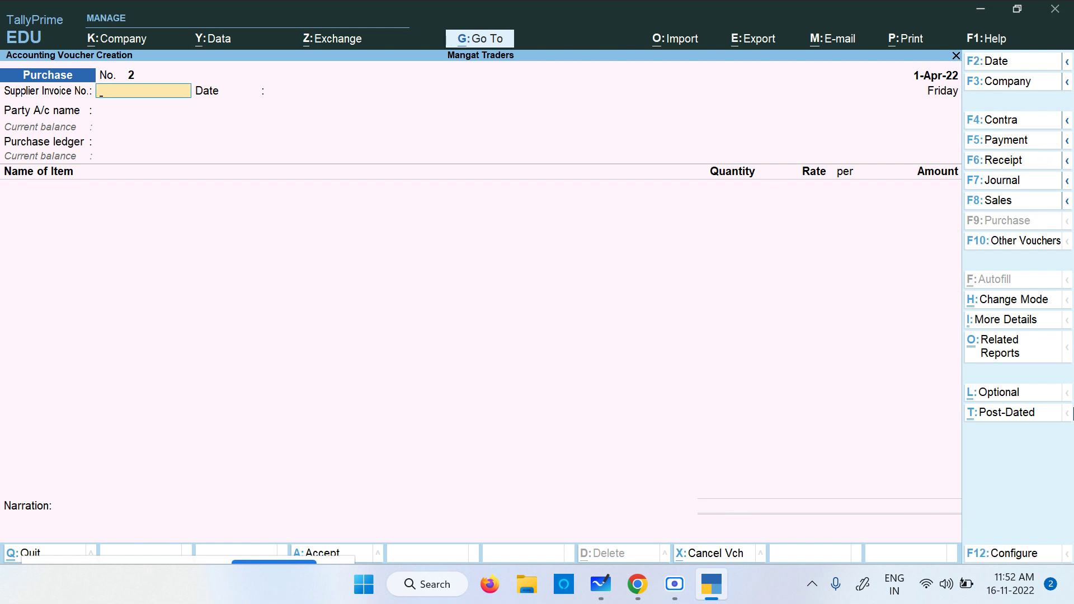
{"action": "left_click", "coordinate": [999, 201]}
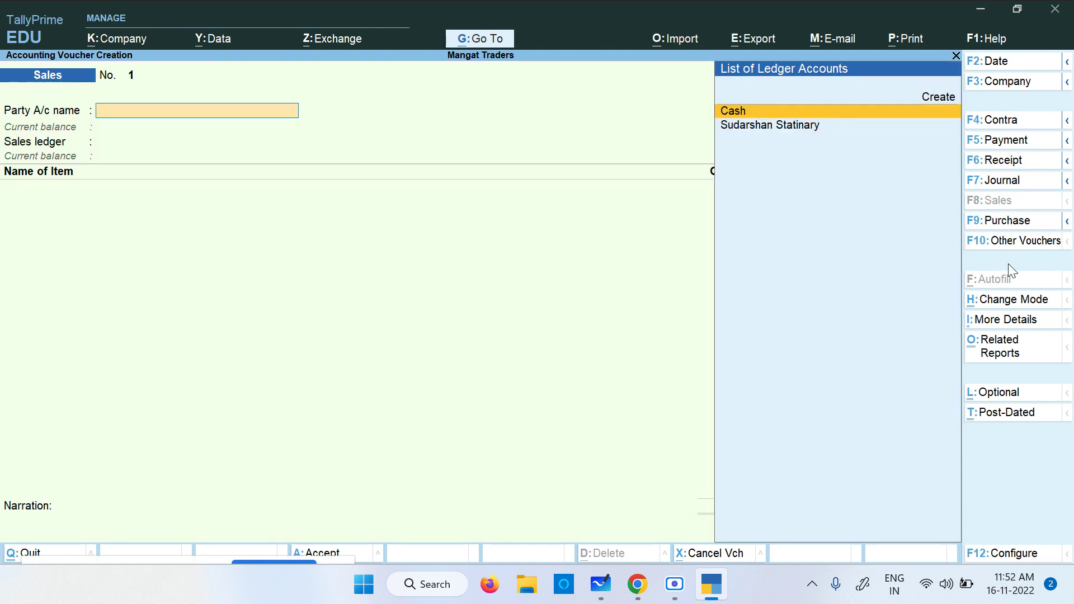
- Set Cash as the party account and start a new sales ledger named Local Sales under Sales Accounts
{"action": "key", "text": "Return"}
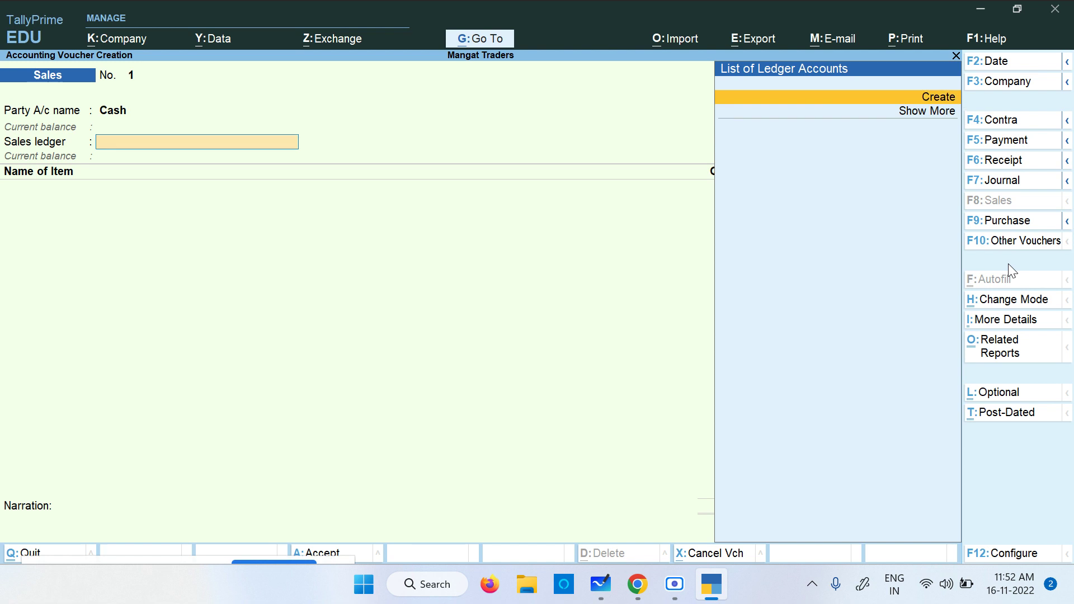
{"action": "key", "text": "Return"}
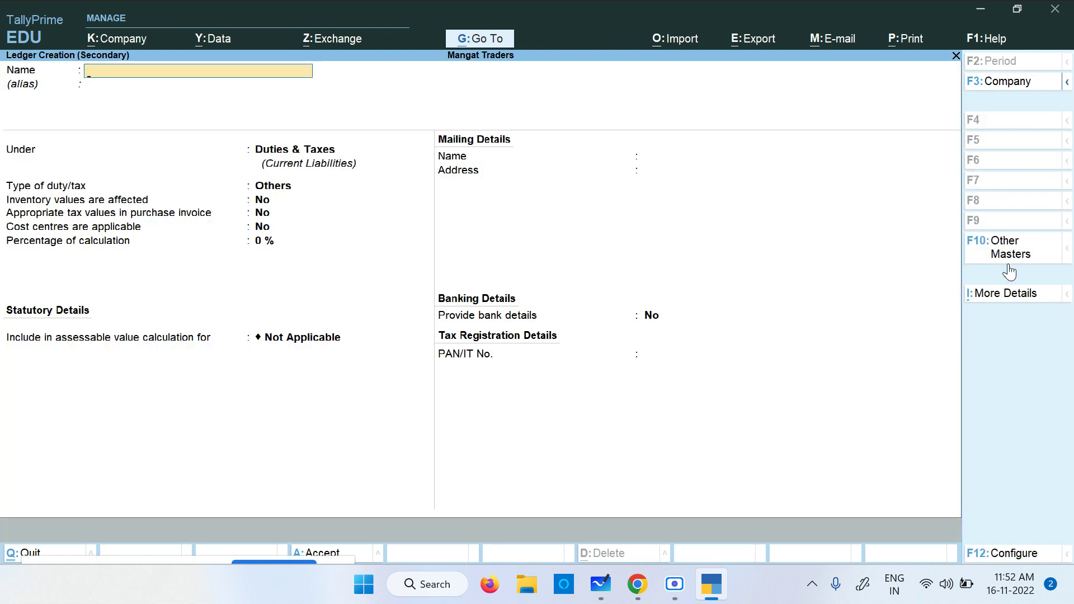
{"action": "type", "text": "Local Sales"}
{"action": "key", "text": "Return"}
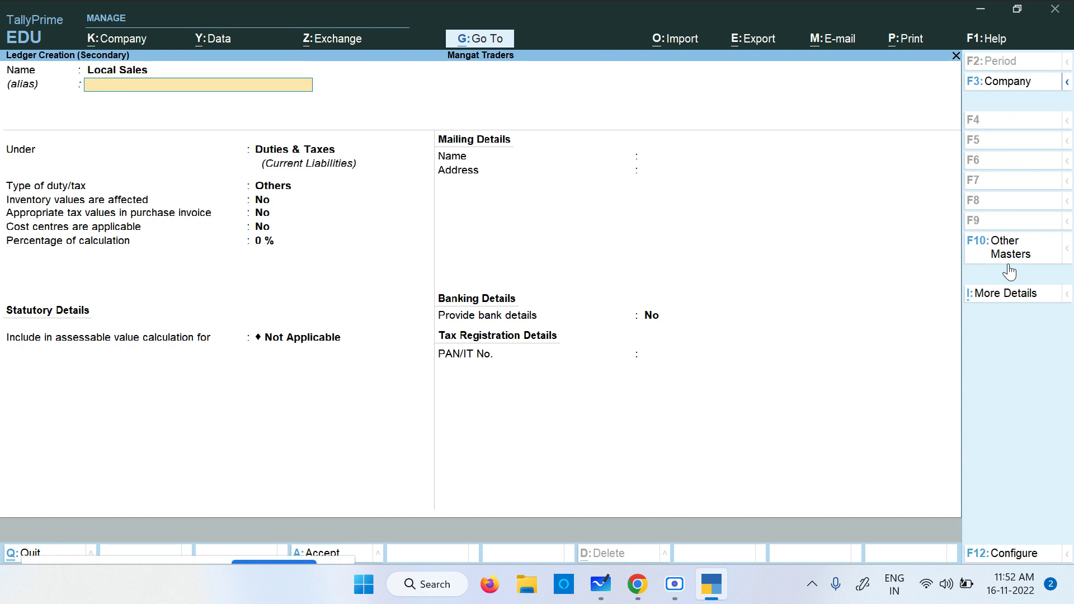
{"action": "key", "text": "Return"}
{"action": "type", "text": "Sal"}
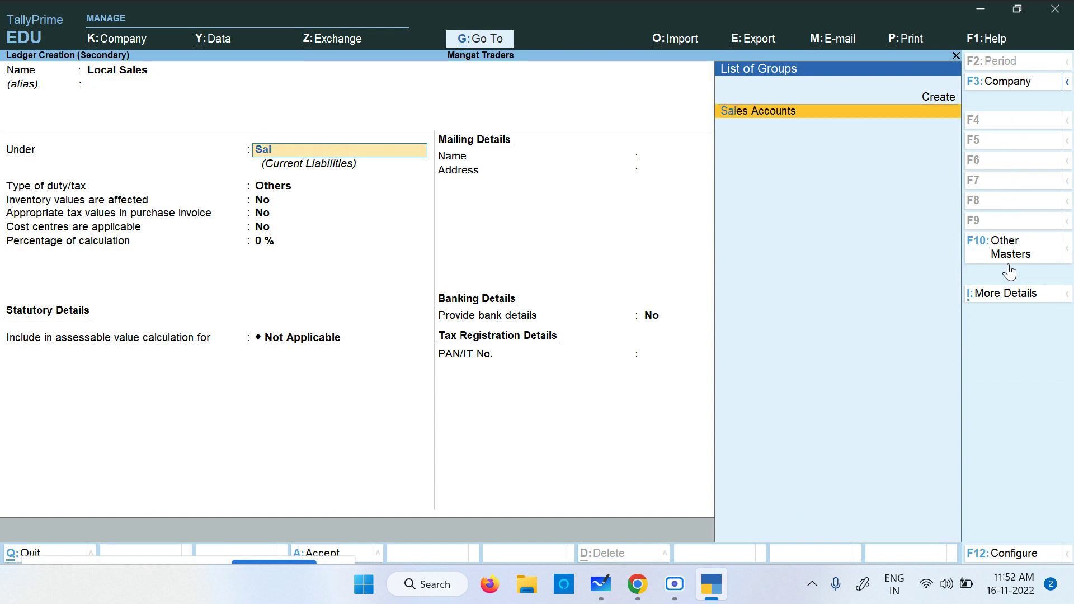
{"action": "key", "text": "Return"}
- Save the Local Sales ledger with cost centres set to No and Goods as its type of supply
{"action": "key", "text": "Return"}
{"action": "key", "text": "Return"}
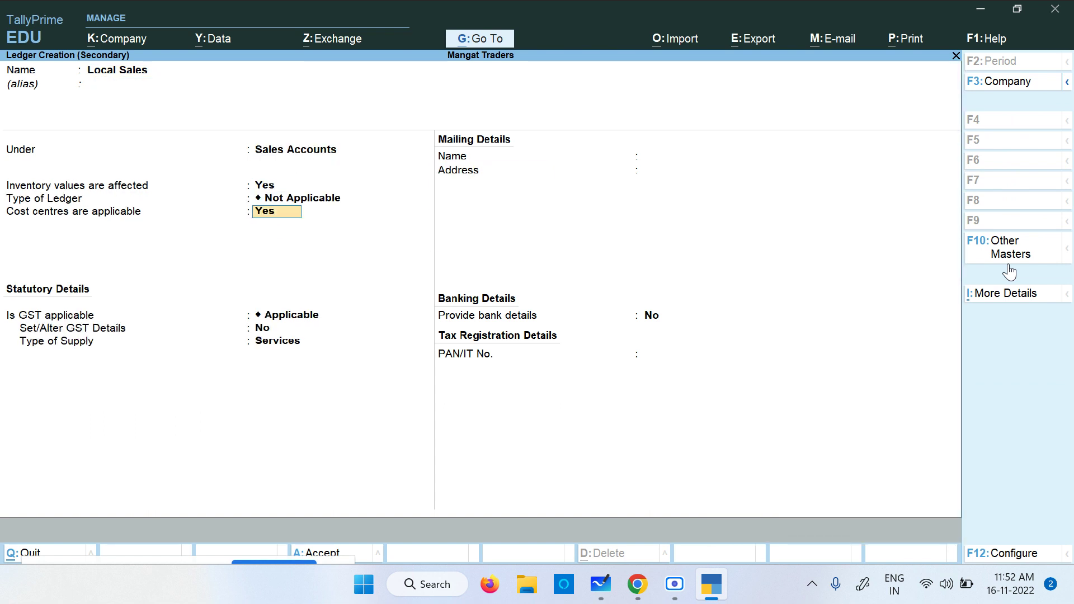
{"action": "type", "text": "n"}
{"action": "key", "text": "Return"}
{"action": "key", "text": "Return"}
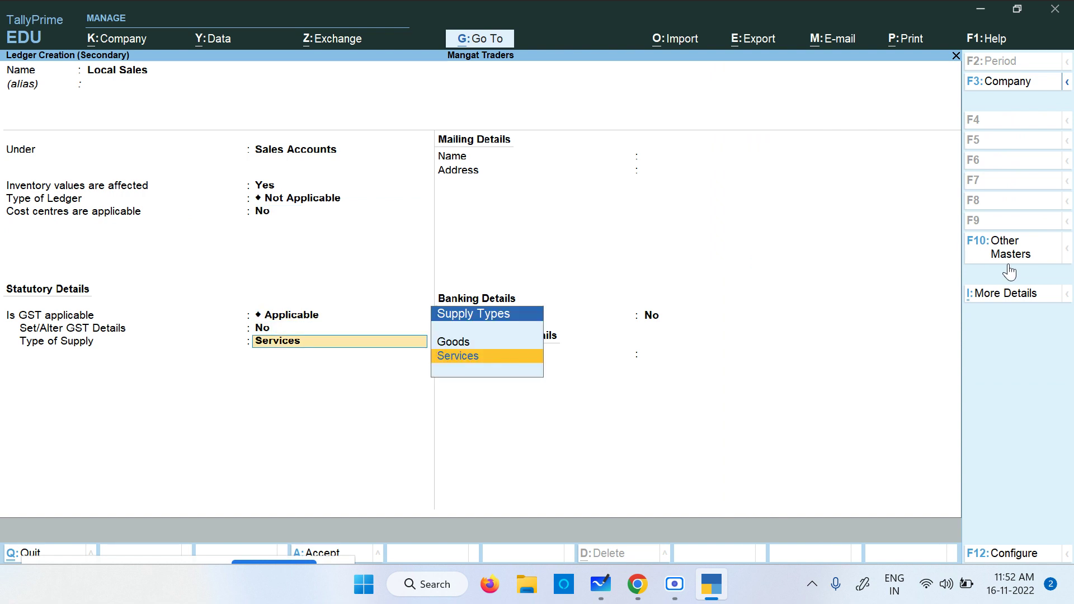
{"action": "key", "text": "Up"}
{"action": "key", "text": "Return"}
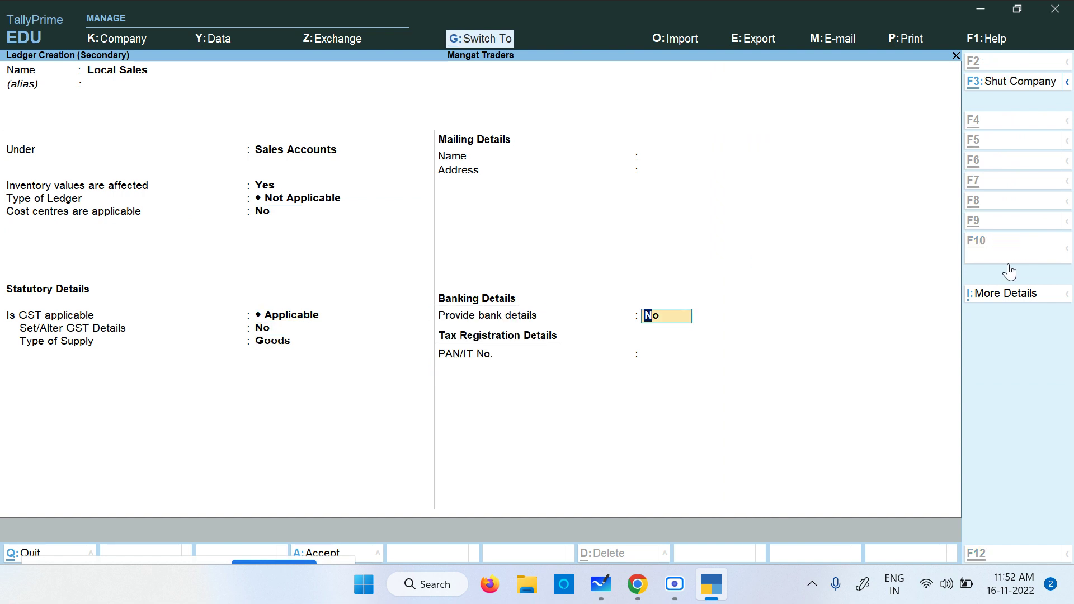
{"action": "key", "text": "ctrl+a"}
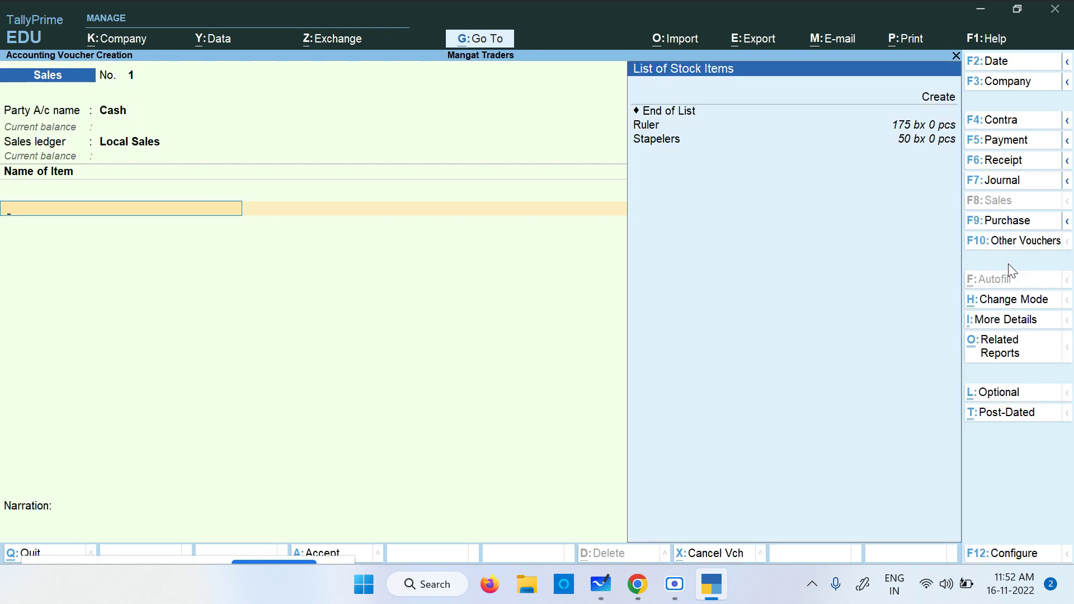
- Add the Ruler item to the sales voucher with a quantity of 10 boxes
{"action": "key", "text": "Down"}
{"action": "key", "text": "Down"}
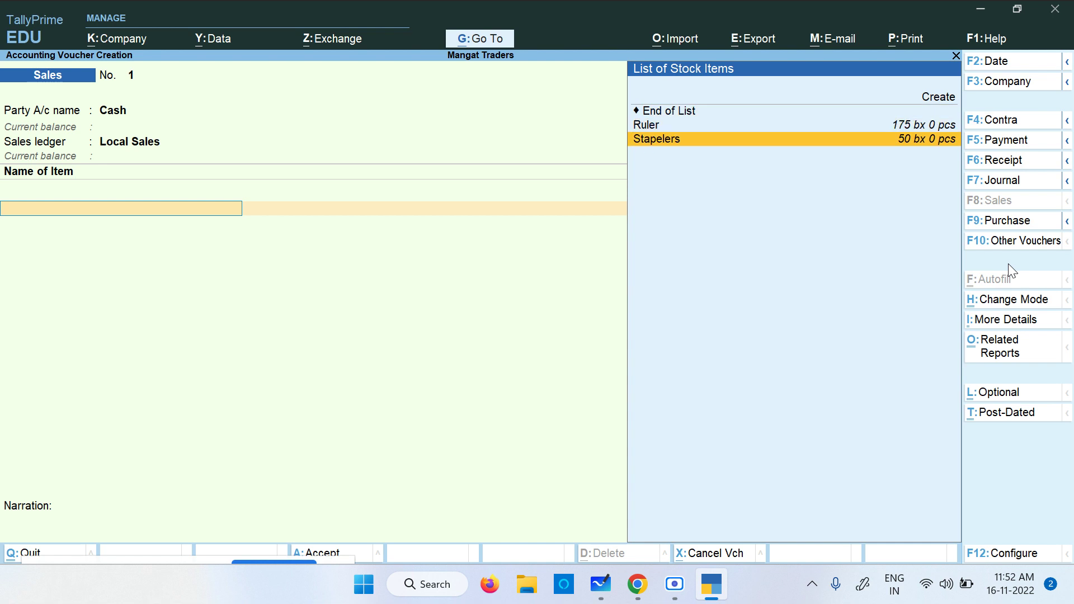
{"action": "key", "text": "Up"}
{"action": "key", "text": "Return"}
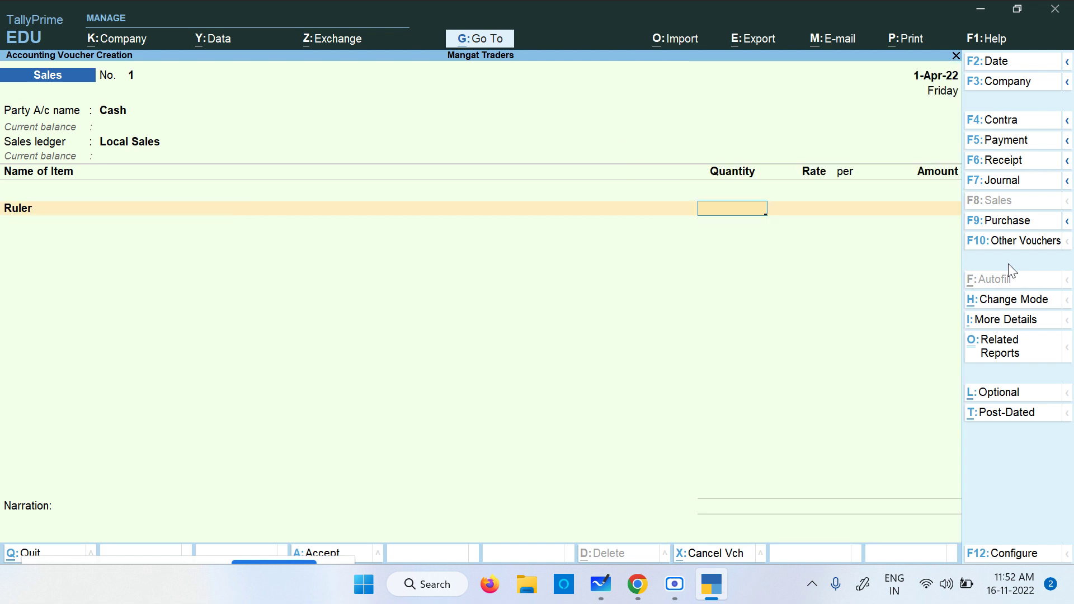
{"action": "type", "text": "10"}
{"action": "key", "text": "Return"}
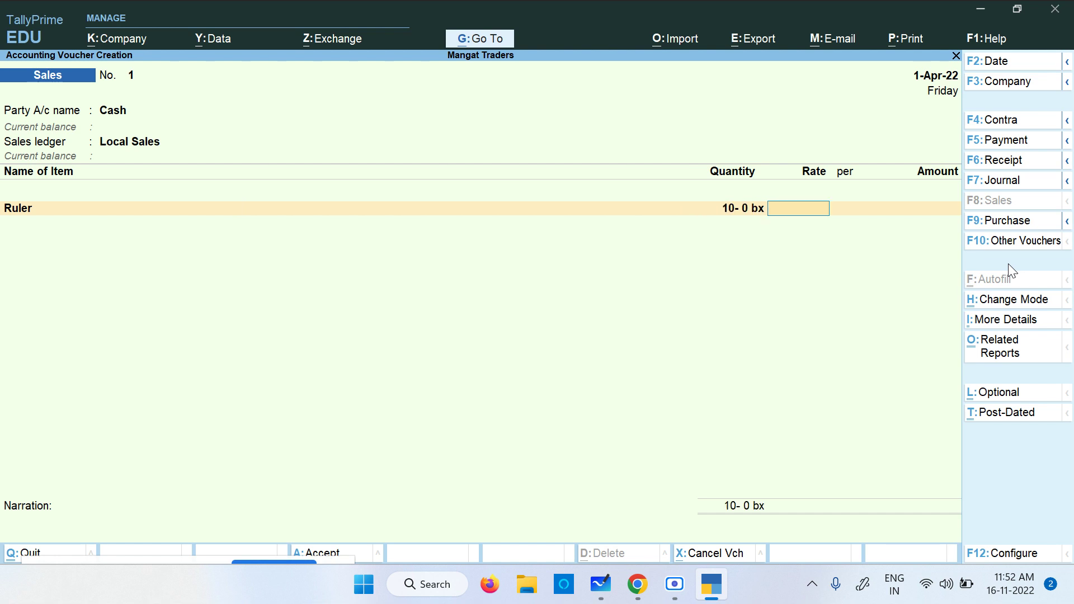
- Check the Ruler's purchase price in the whiteboard table, then set its selling rate to 300 per box and end the item list
{"action": "key", "text": "alt+Tab"}
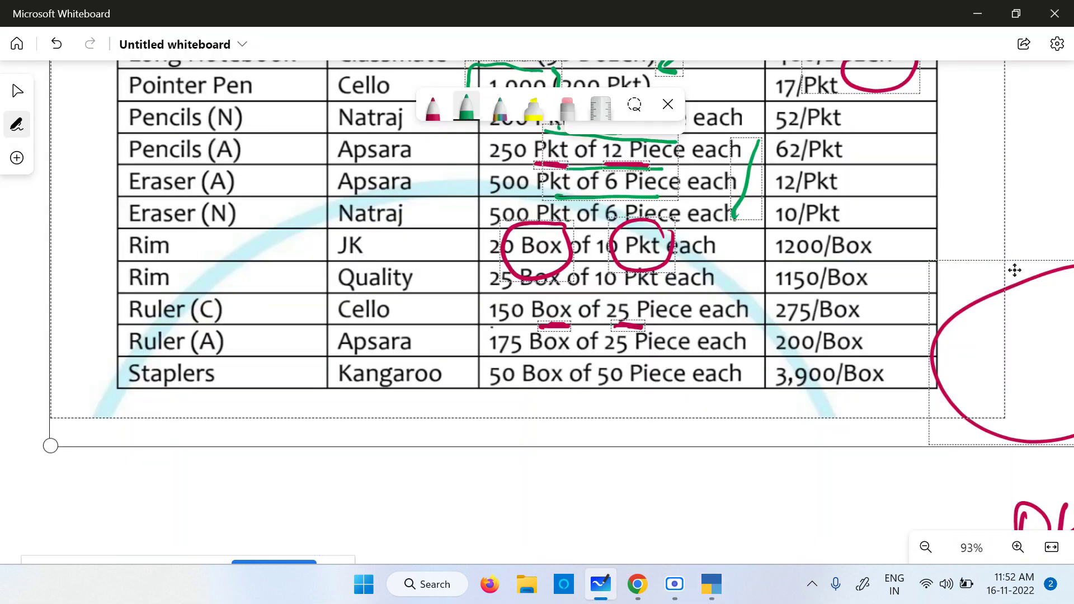
{"action": "key", "text": "alt+Tab"}
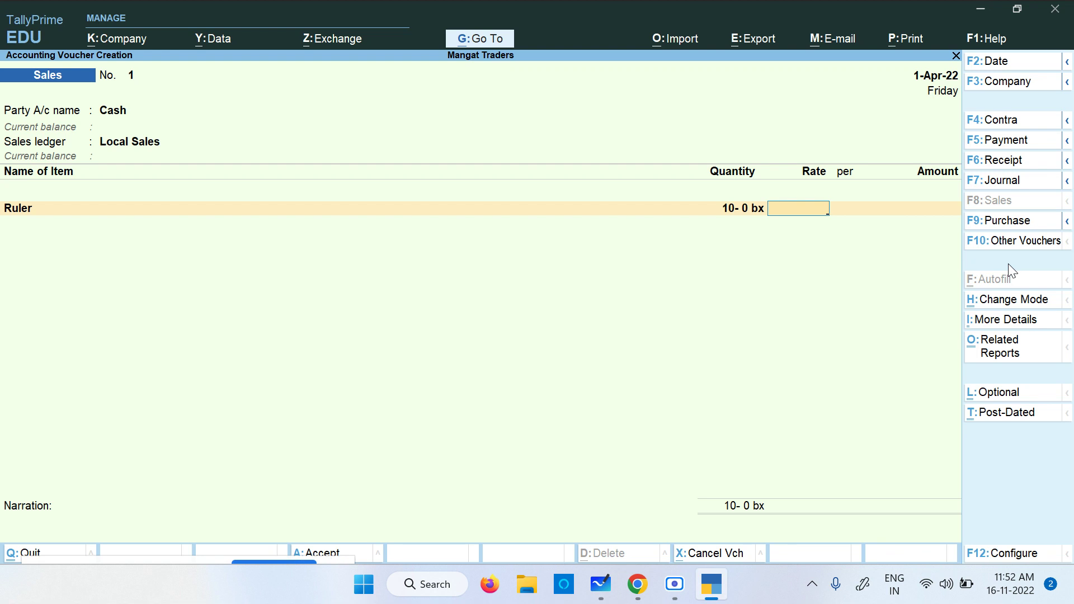
{"action": "type", "text": "300"}
{"action": "key", "text": "Return"}
{"action": "key", "text": "Return"}
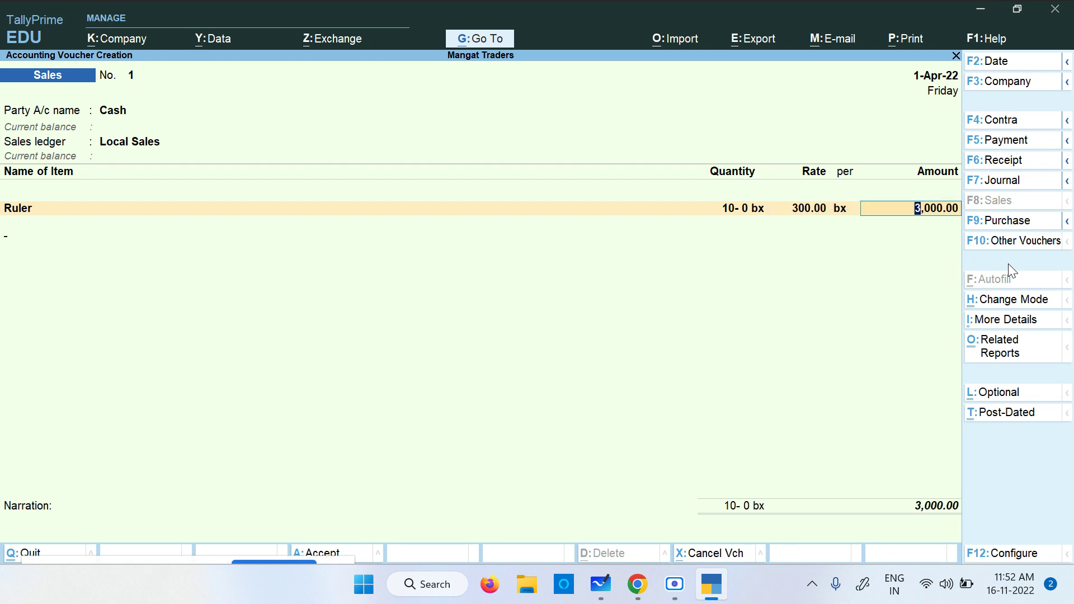
{"action": "key", "text": "Return"}
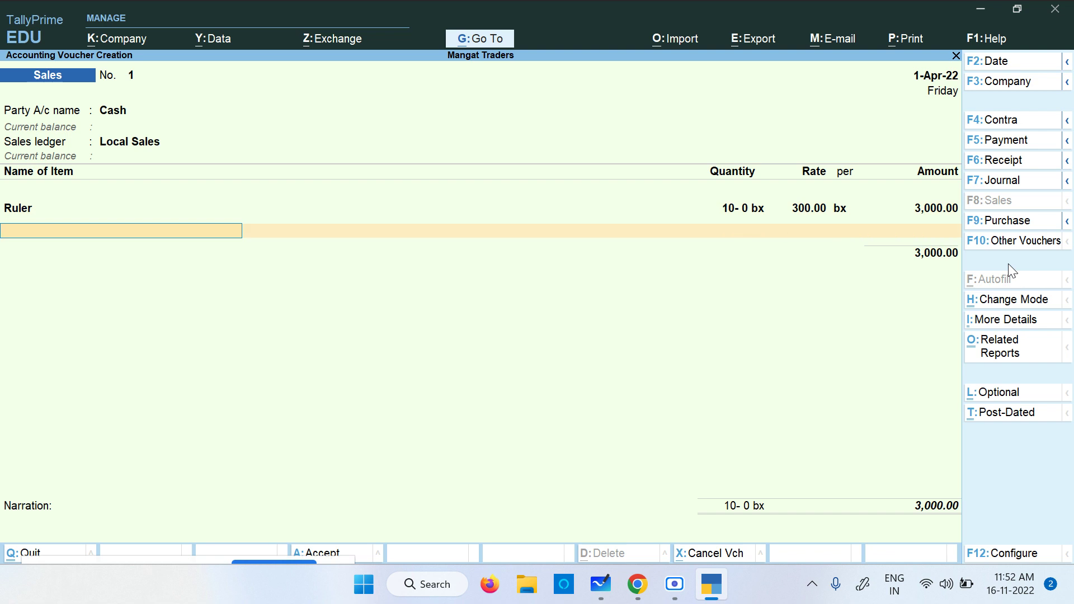
{"action": "key", "text": "Return"}
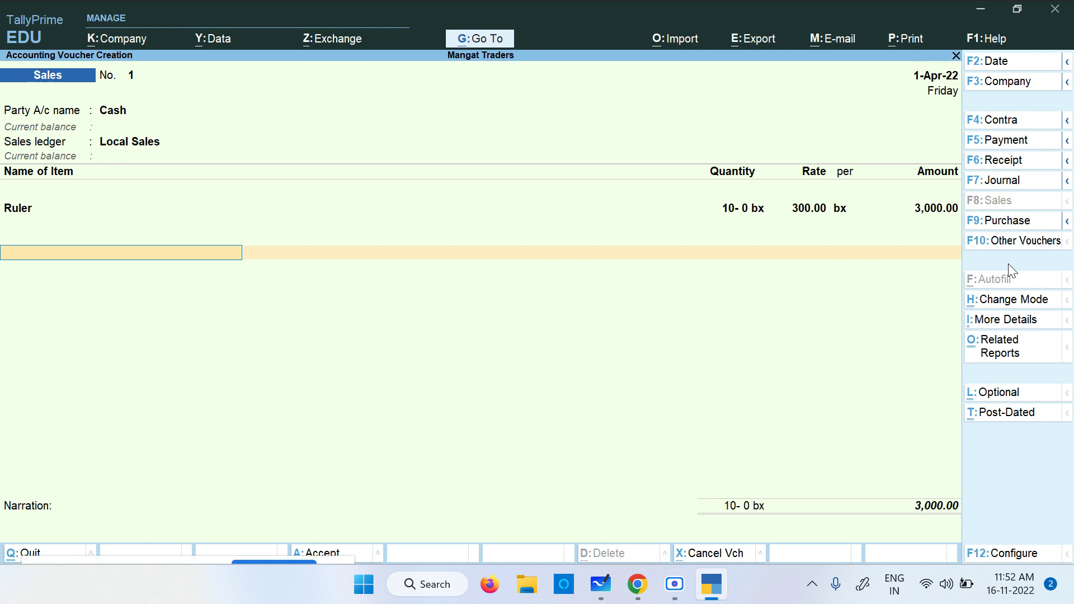
- Create an Output Central GST ledger under Duties & Taxes with duty type GST and tax type Central Tax, and add it to the voucher
{"action": "key", "text": "alt+c"}
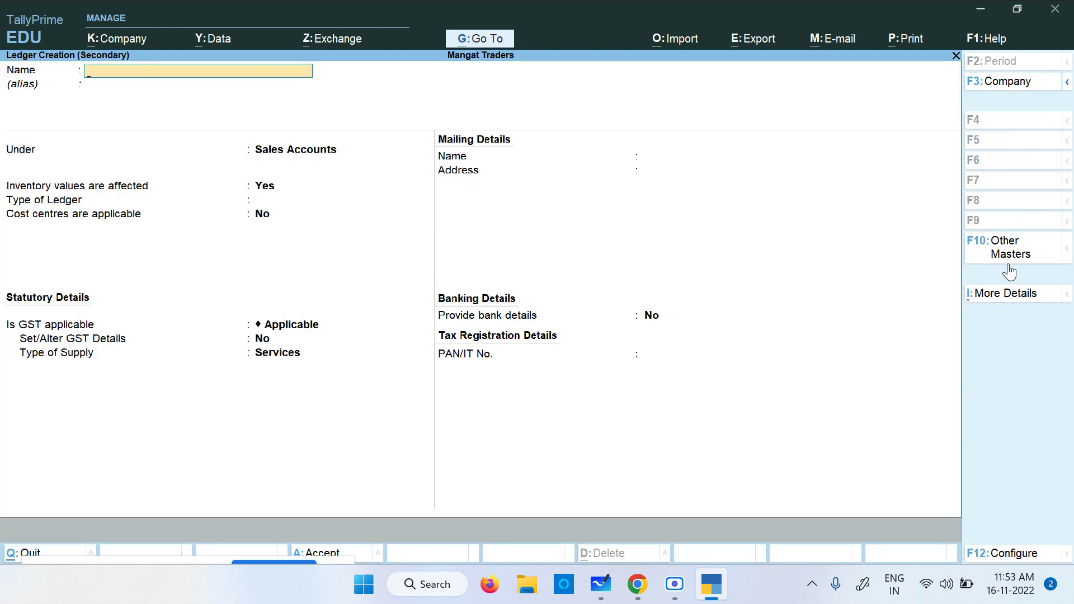
{"action": "type", "text": "Output Central GST"}
{"action": "key", "text": "Return"}
{"action": "key", "text": "Return"}
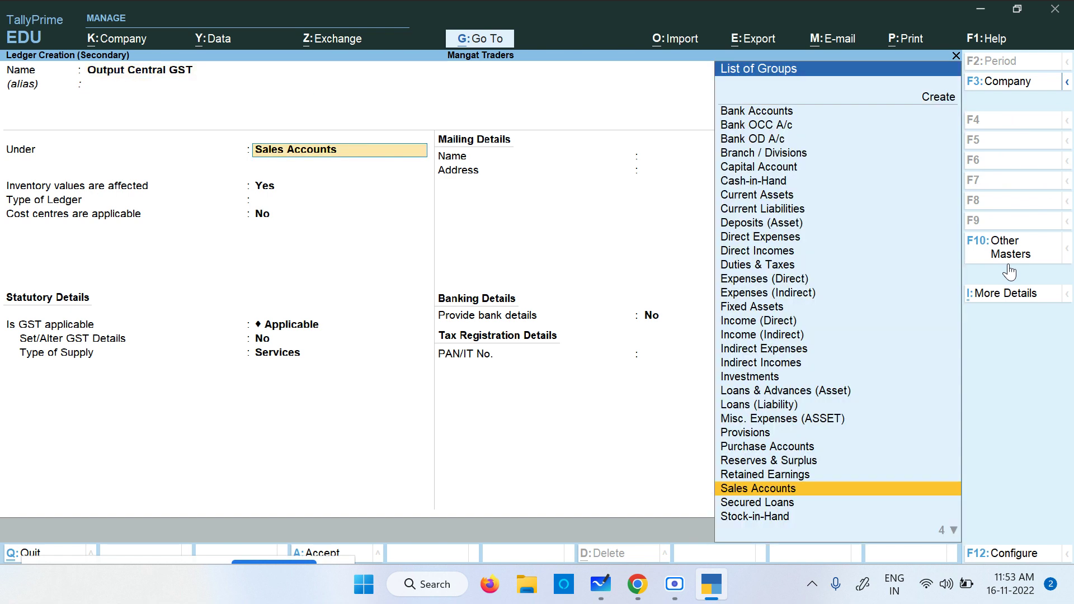
{"action": "type", "text": "Du"}
{"action": "key", "text": "Return"}
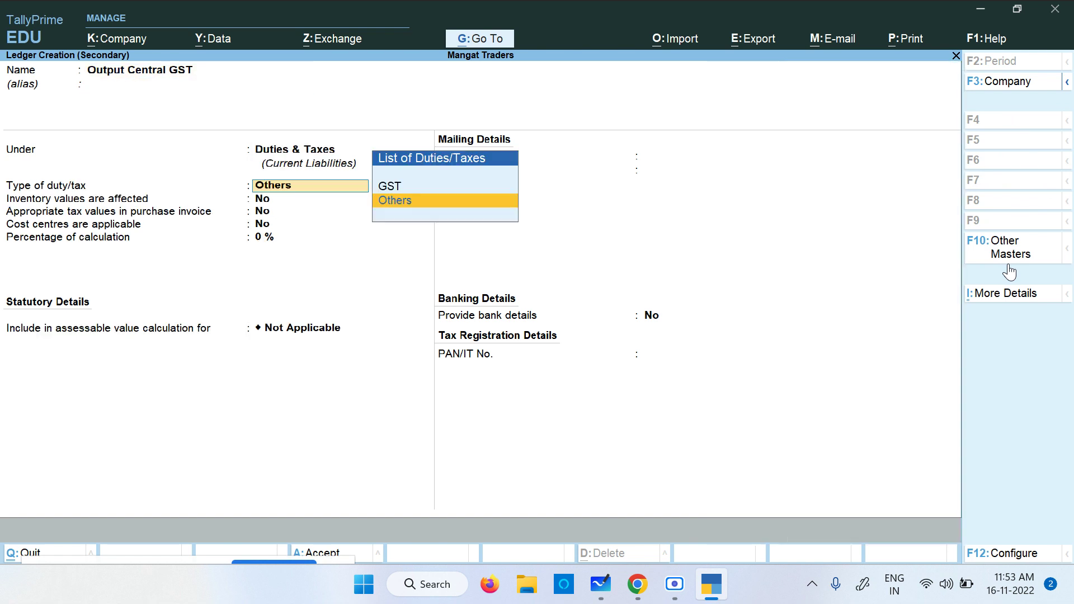
{"action": "key", "text": "Up"}
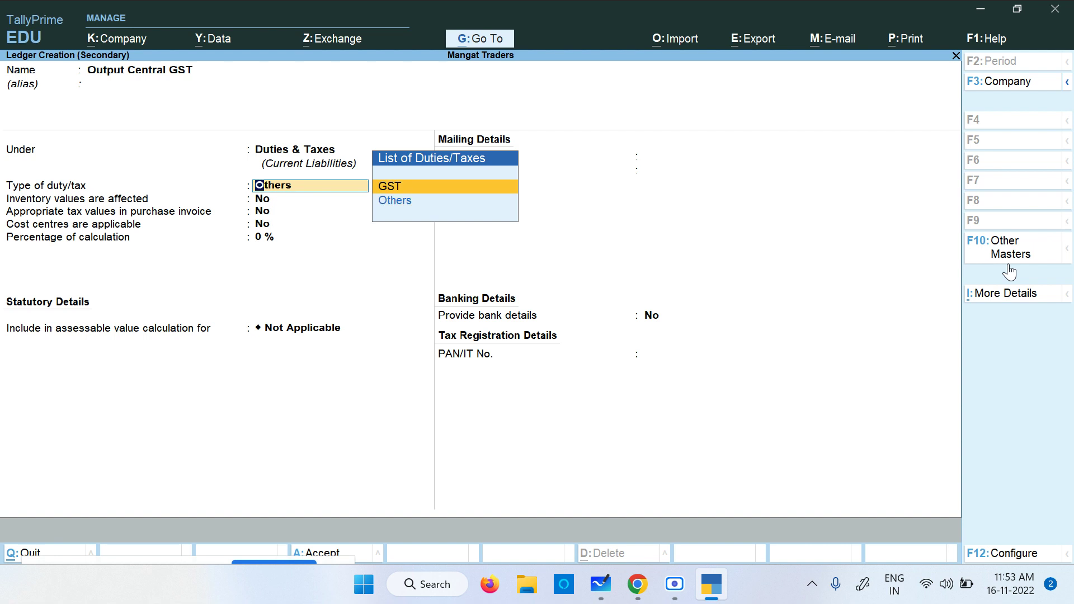
{"action": "key", "text": "Return"}
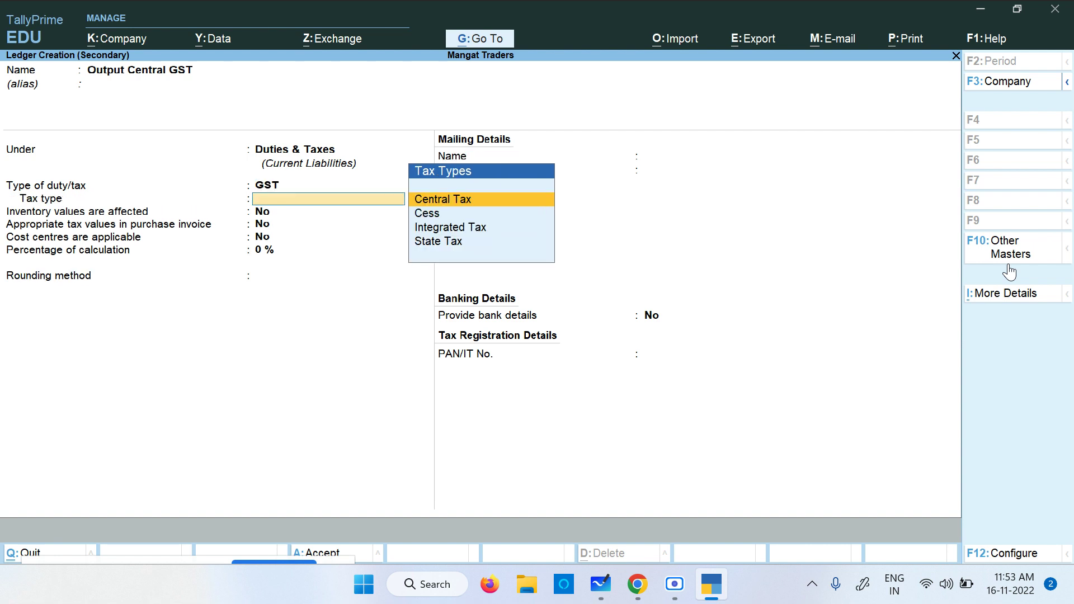
{"action": "key", "text": "Return"}
{"action": "key", "text": "ctrl+a"}
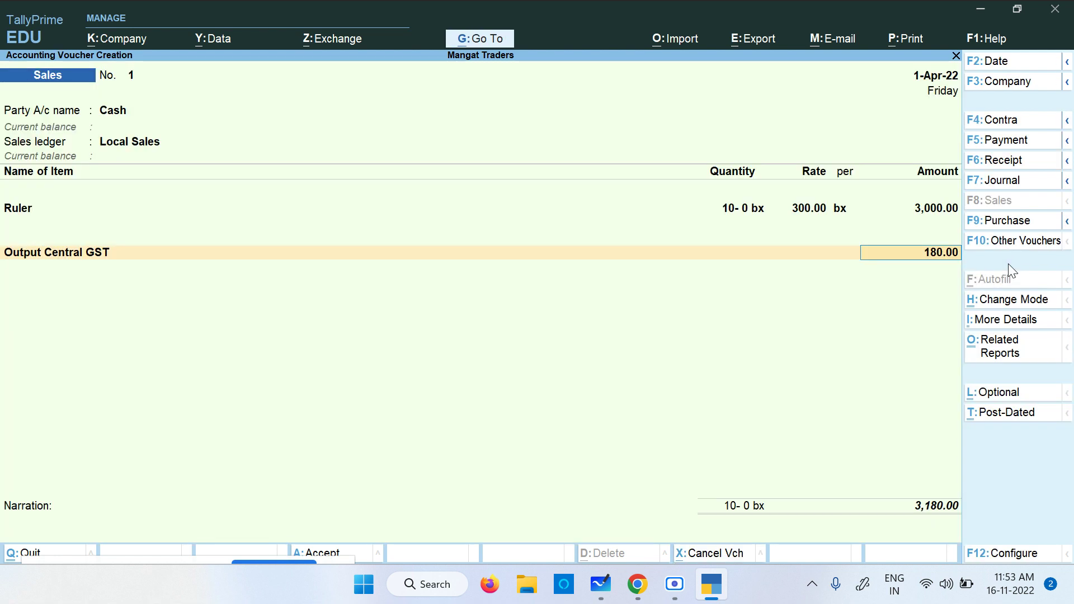
{"action": "key", "text": "Return"}
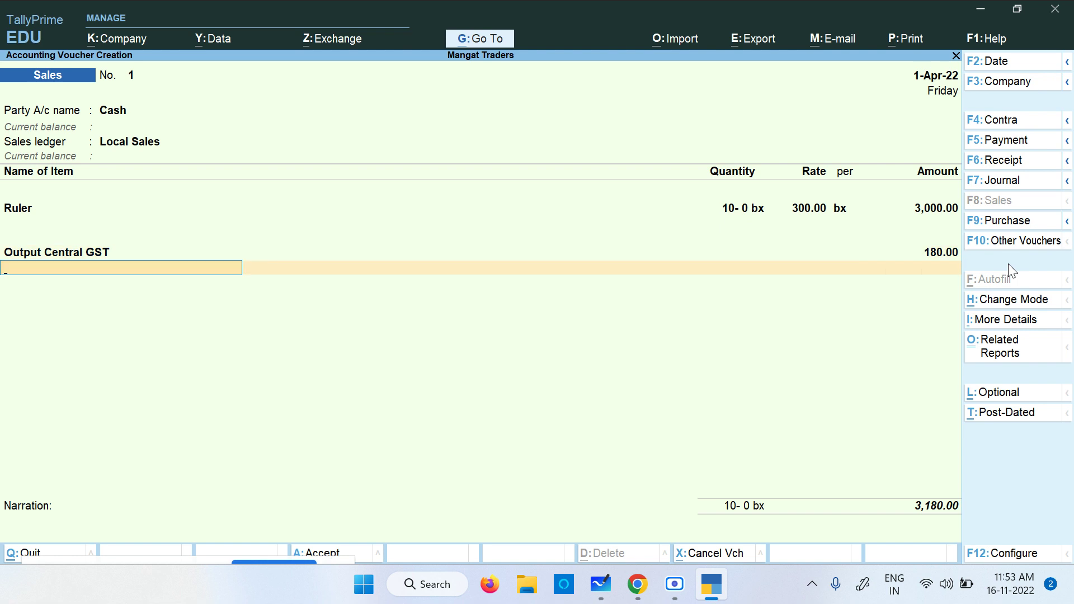
- Create an Output State GST ledger under Duties & Taxes with duty type GST and tax type State Tax for the voucher
{"action": "key", "text": "alt+c"}
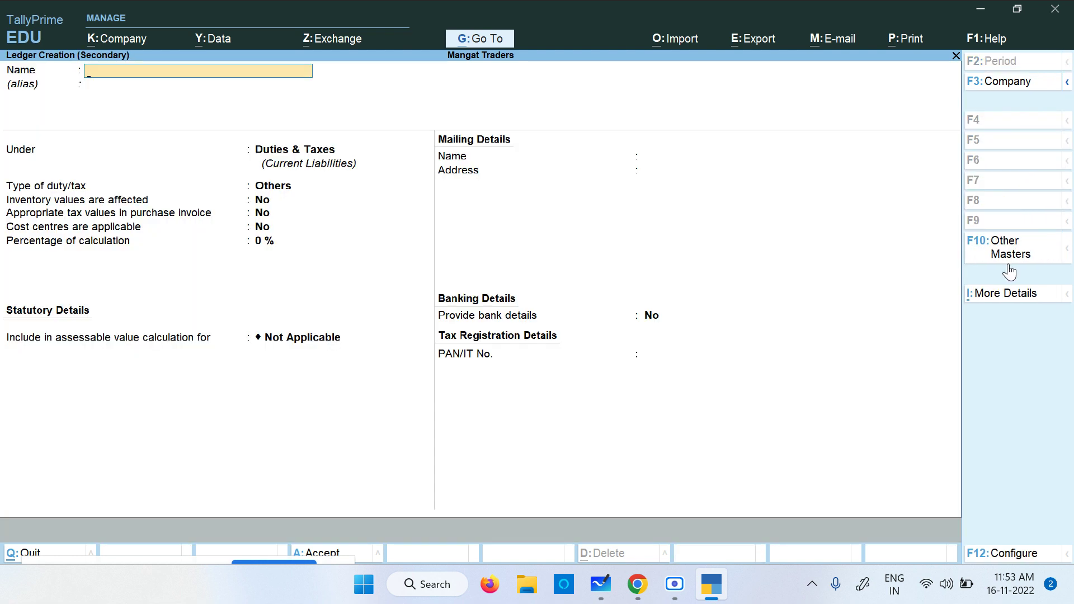
{"action": "type", "text": "Output State GST"}
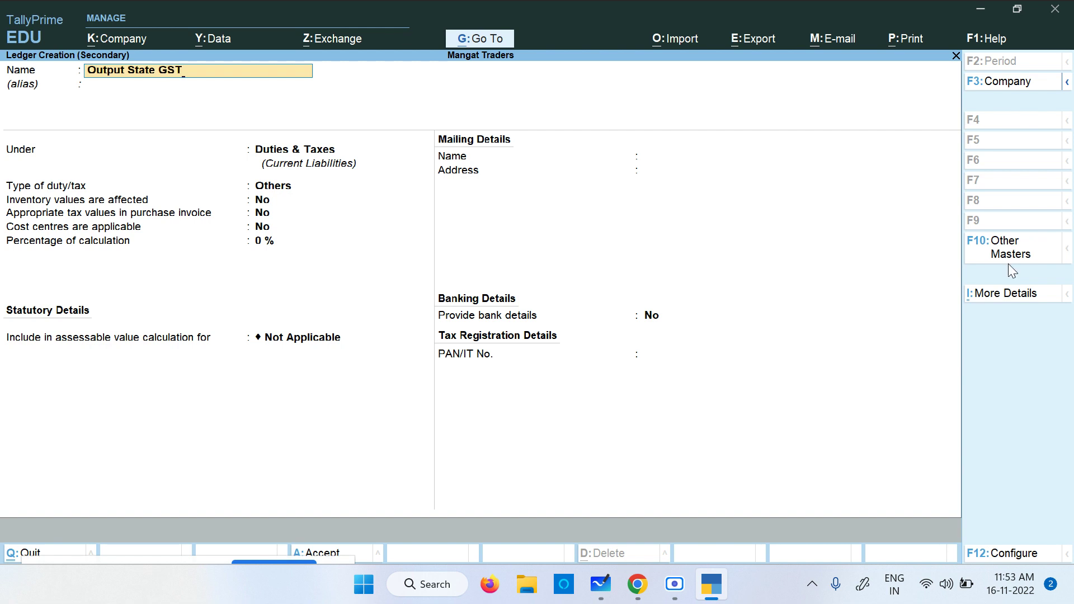
{"action": "key", "text": "Return"}
{"action": "key", "text": "Return"}
{"action": "key", "text": "Up"}
{"action": "key", "text": "Return"}
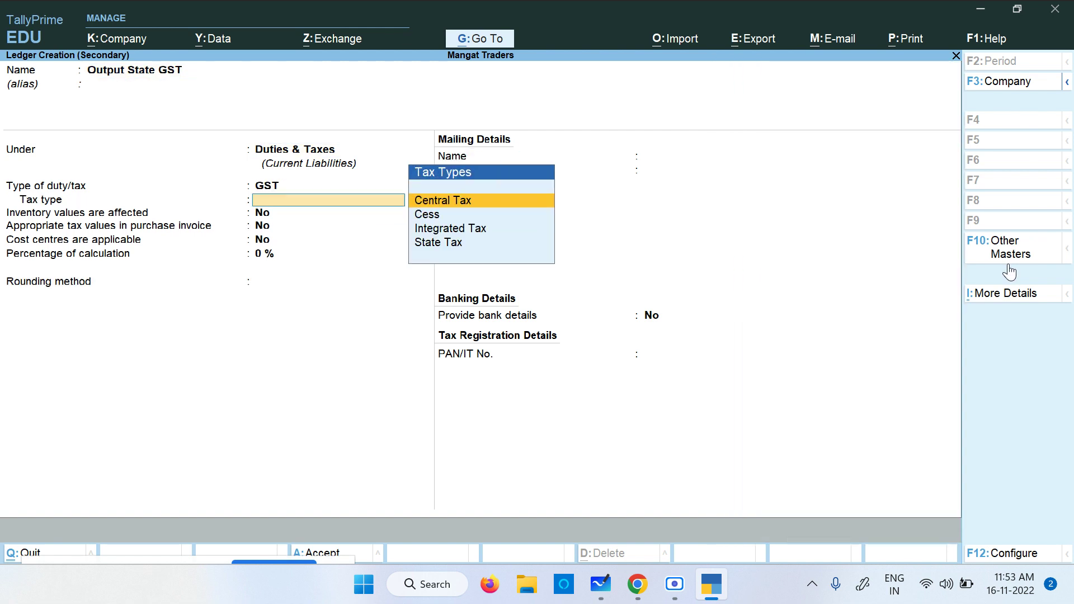
{"action": "key", "text": "Up"}
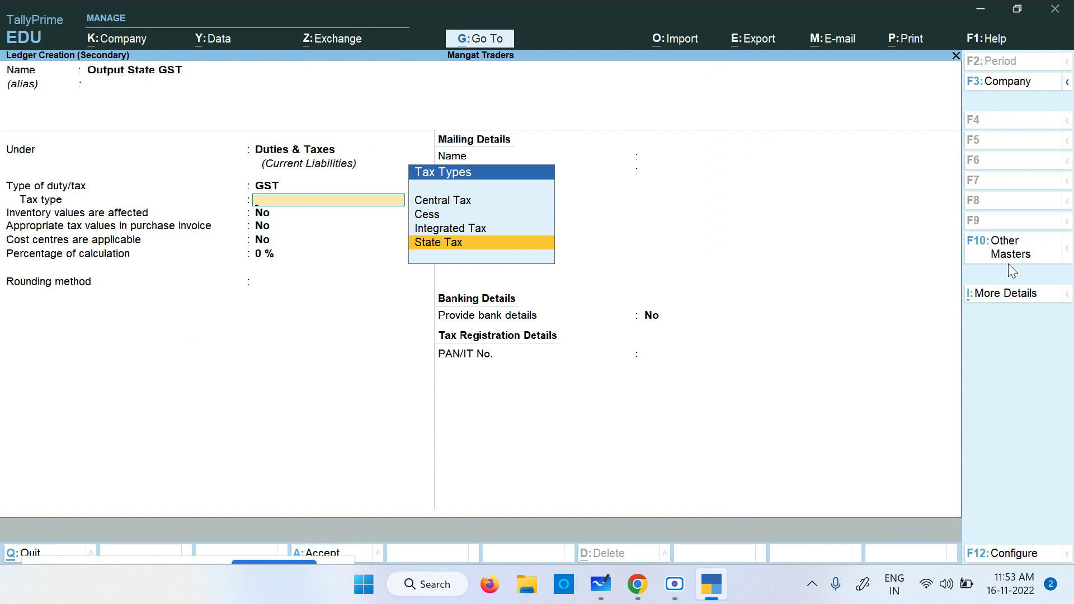
{"action": "key", "text": "Return"}
{"action": "key", "text": "ctrl"}
{"action": "key", "text": "ctrl+a"}
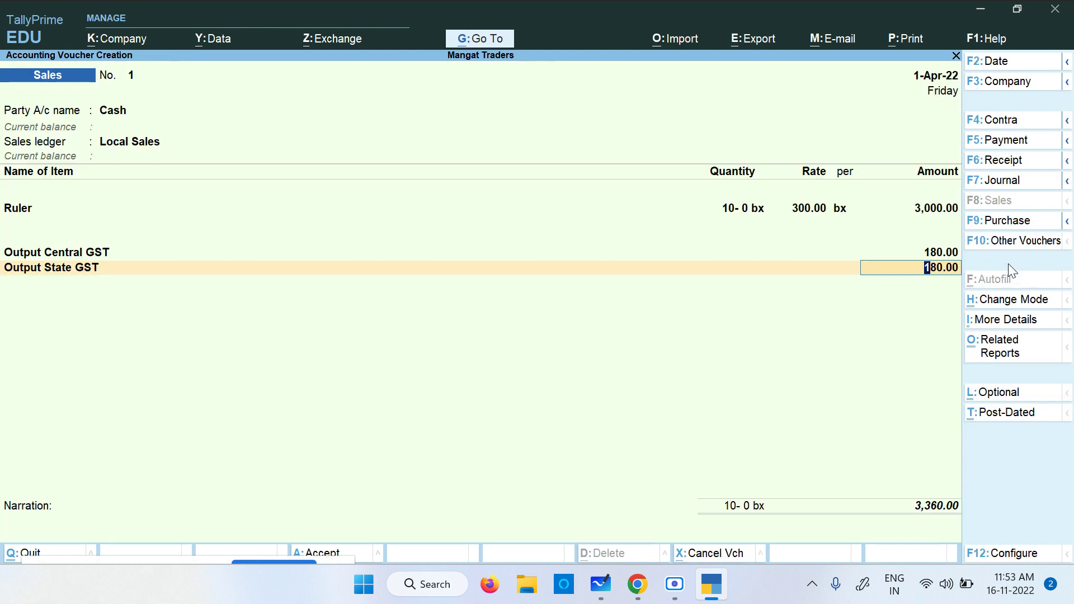
- Accept the calculated Output State GST amount and save the sales voucher without a narration
{"action": "key", "text": "Return"}
{"action": "key", "text": "Return"}
{"action": "key", "text": "Return"}
{"action": "key", "text": "Return"}
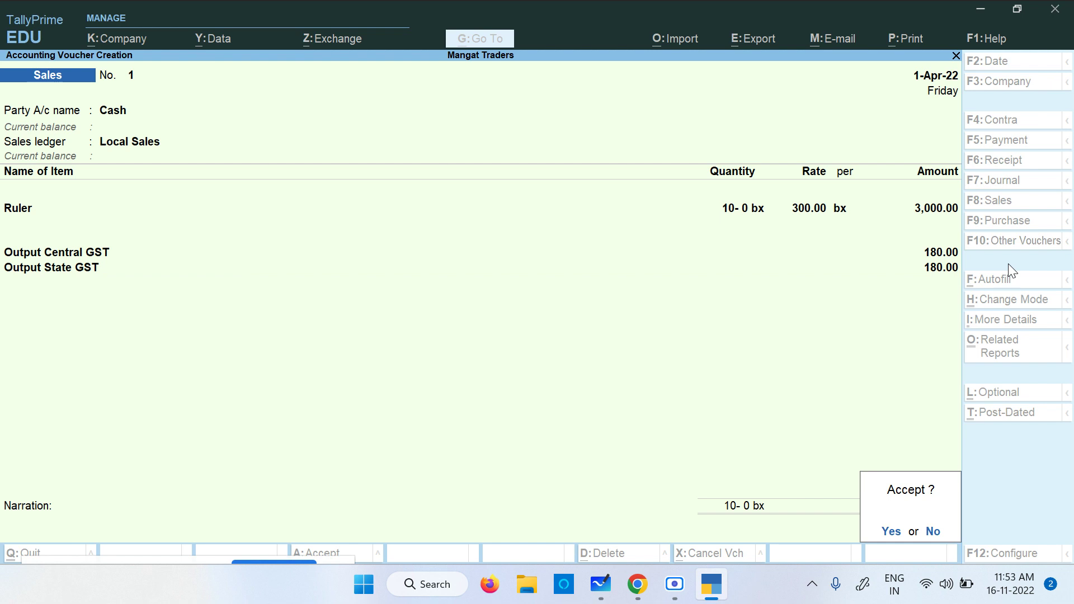
{"action": "key", "text": "y"}
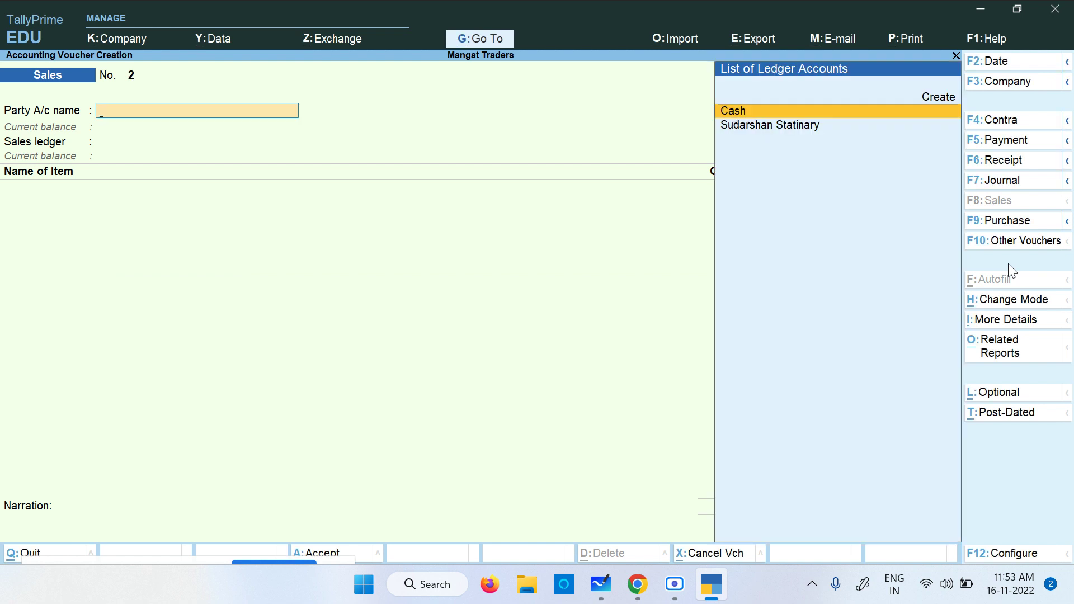